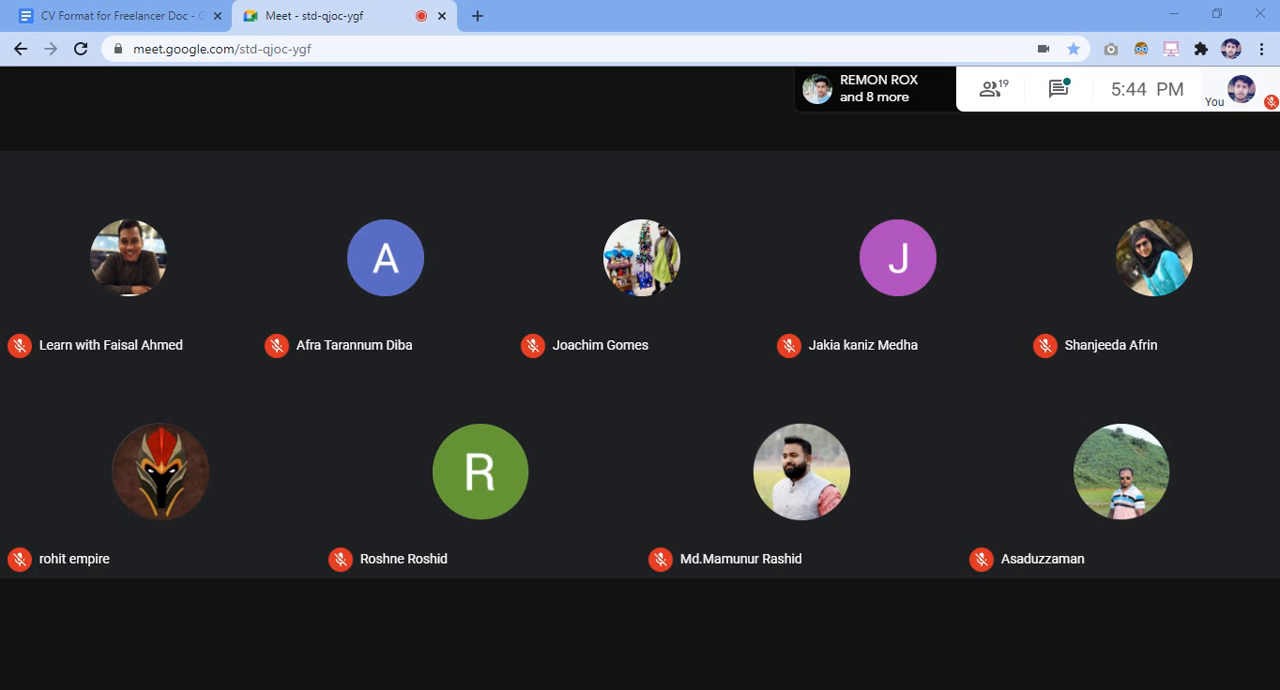
# Send "ji" to everyone in the meeting chat and close the chat
pyautogui.click(603, 412)
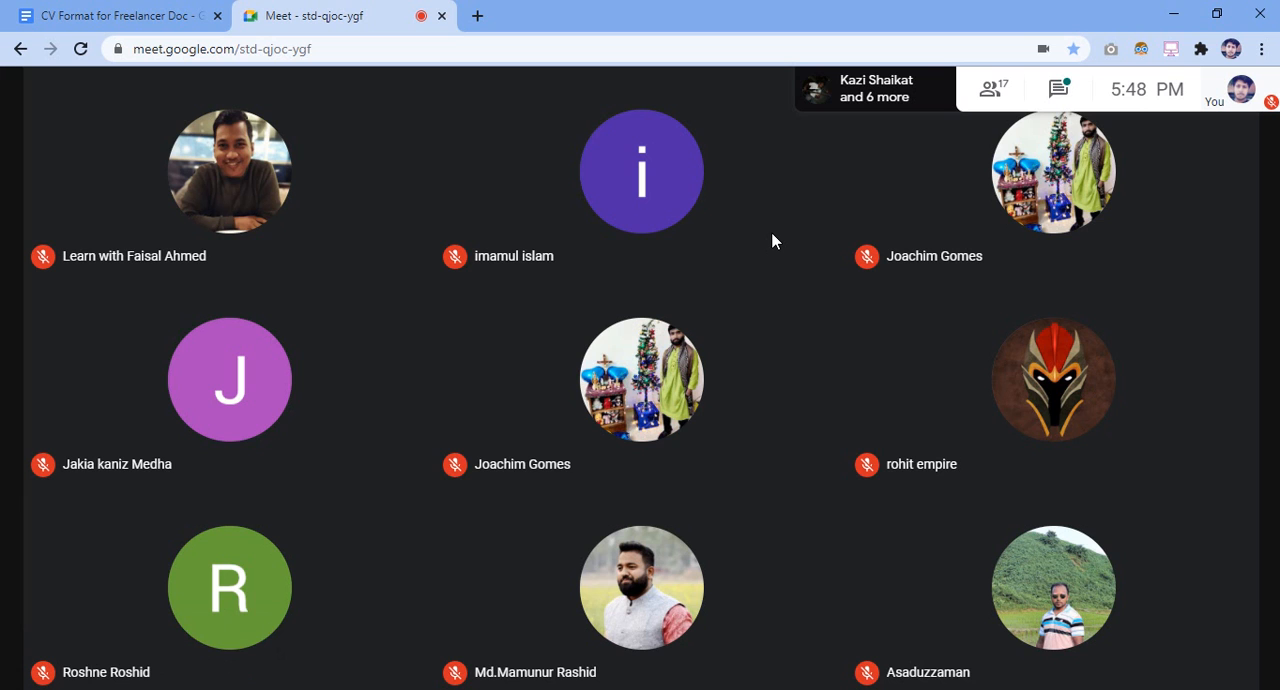
pyautogui.click(1061, 89)
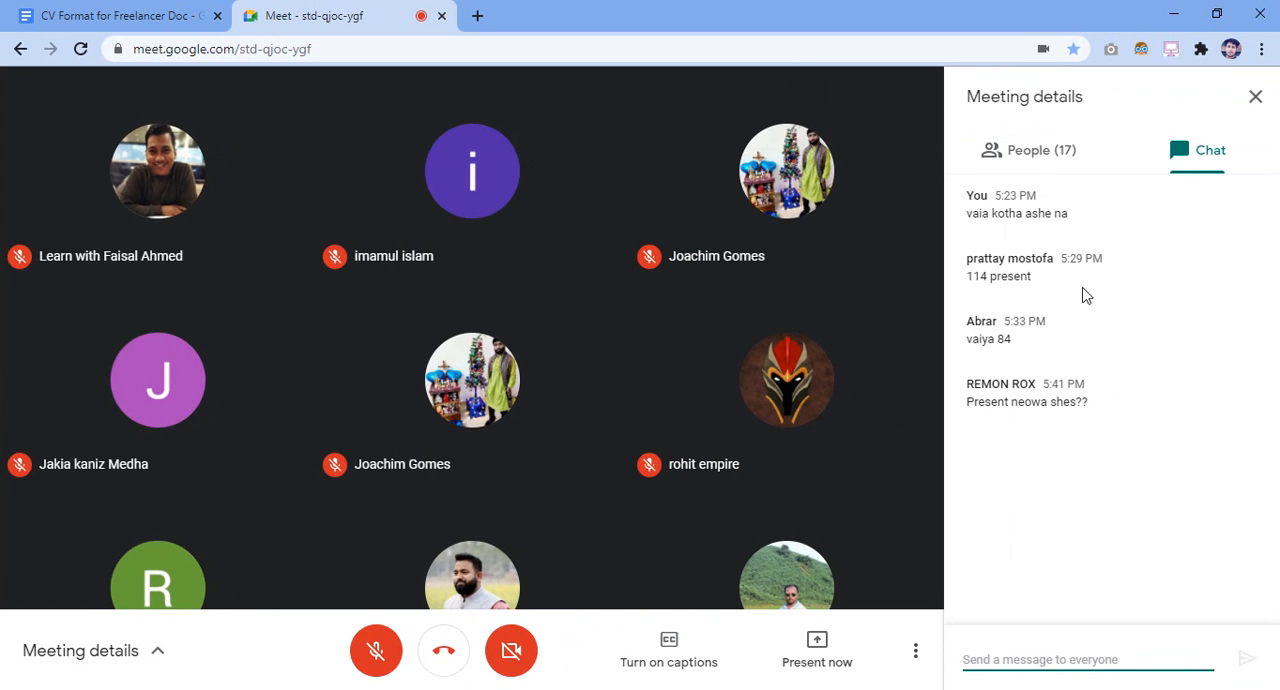
pyautogui.write('ji')
pyautogui.press('Return')
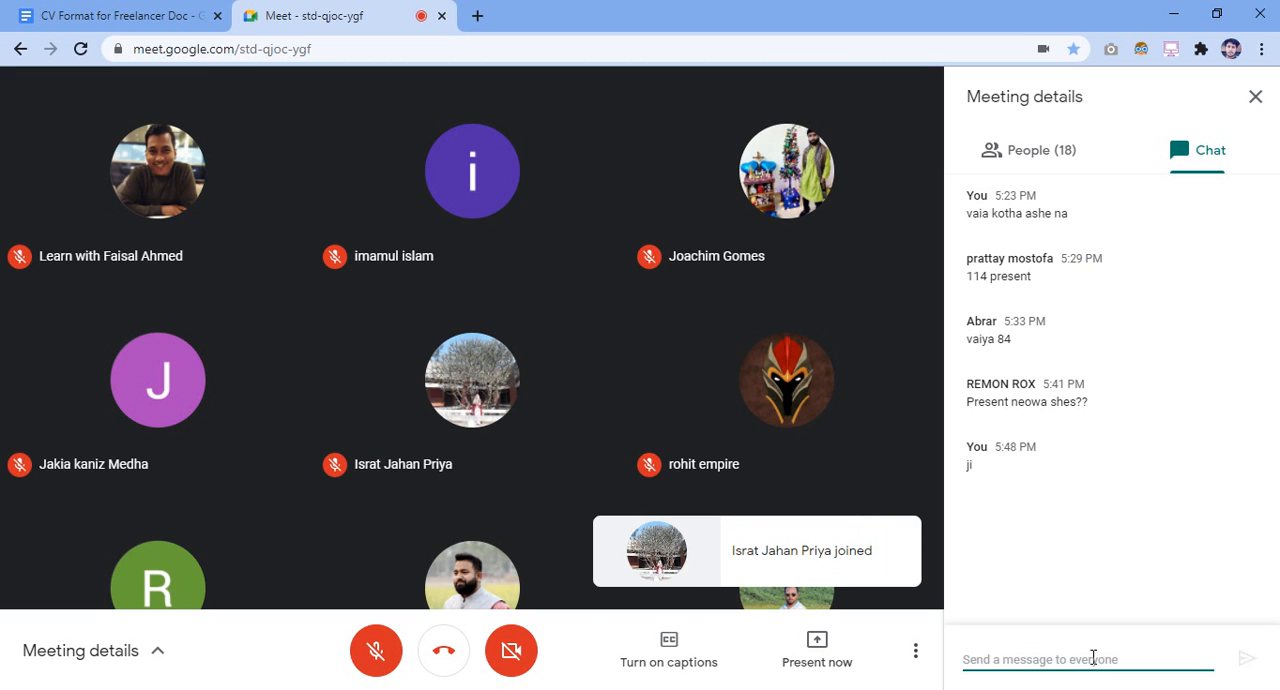
pyautogui.click(1255, 96)
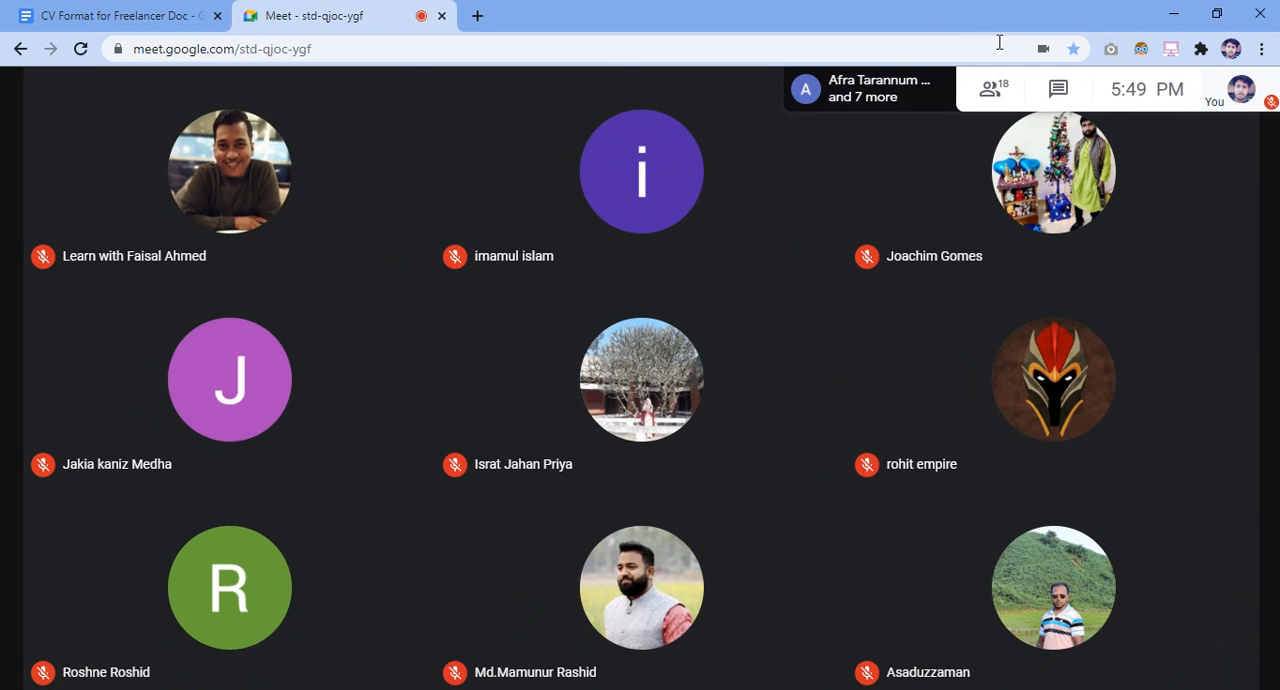
# Reopen the meeting chat and send the message "tobe class hobe" to everyone
pyautogui.click(1058, 89)
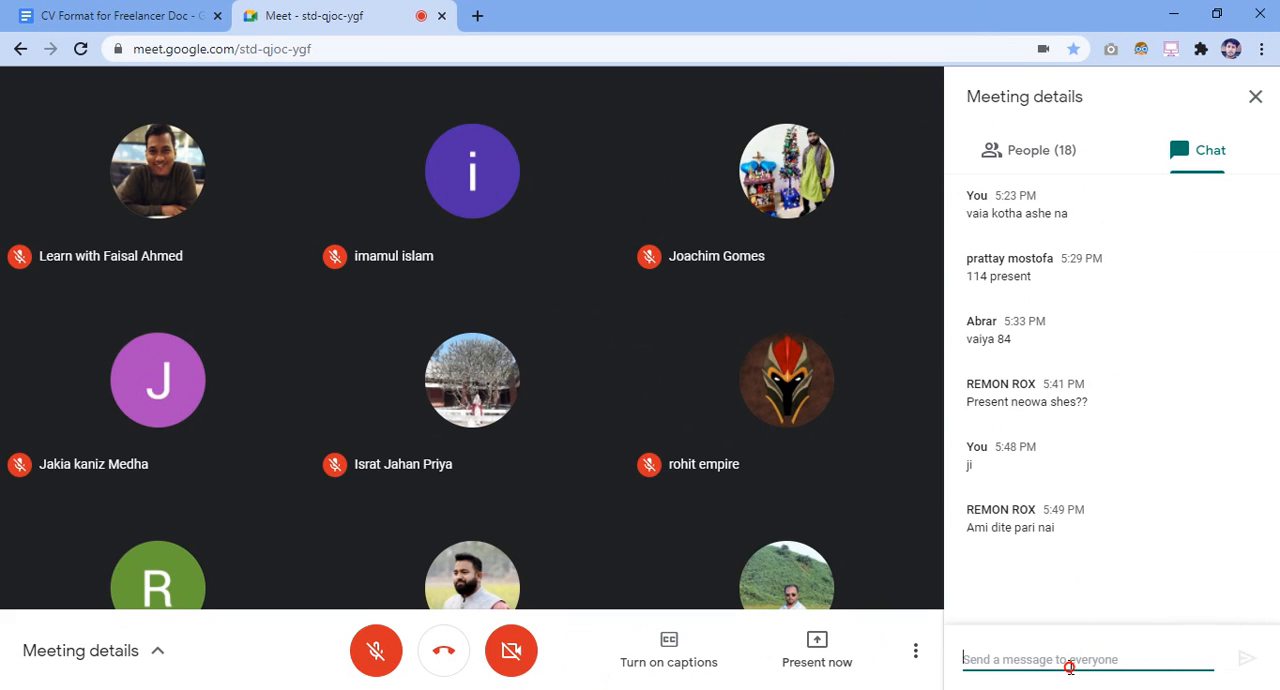
pyautogui.write('tobe c')
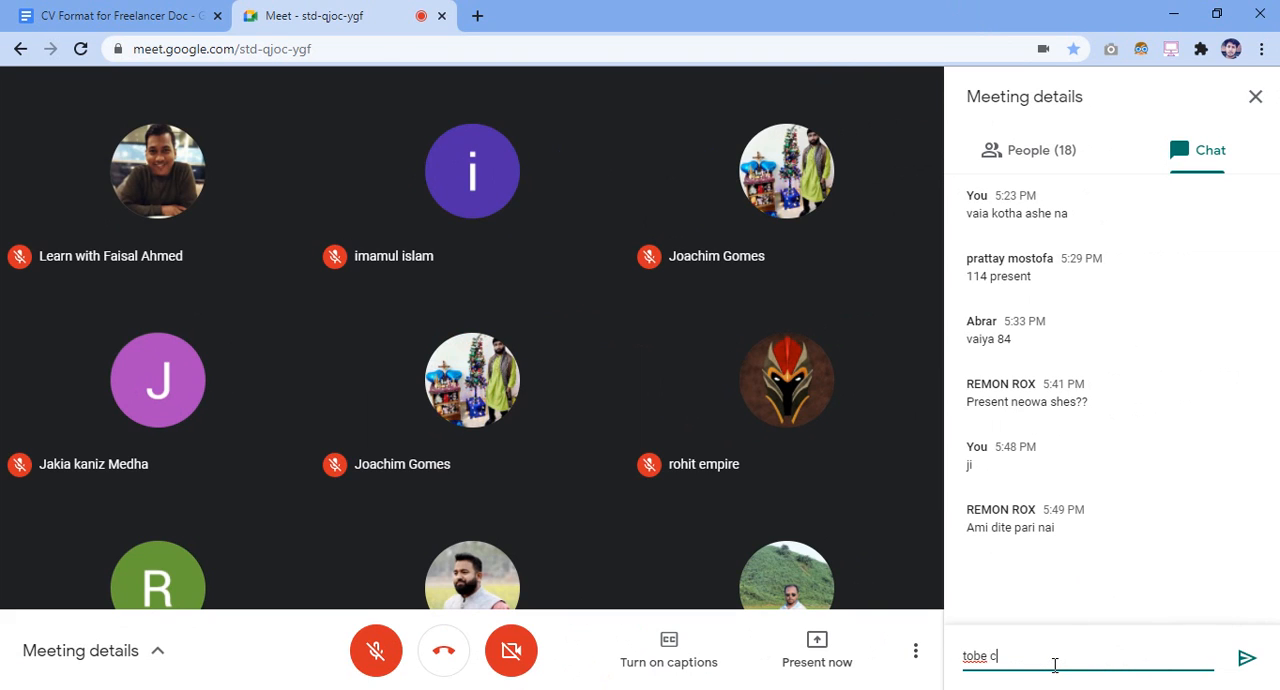
pyautogui.write('lass hobe')
pyautogui.press('Return')
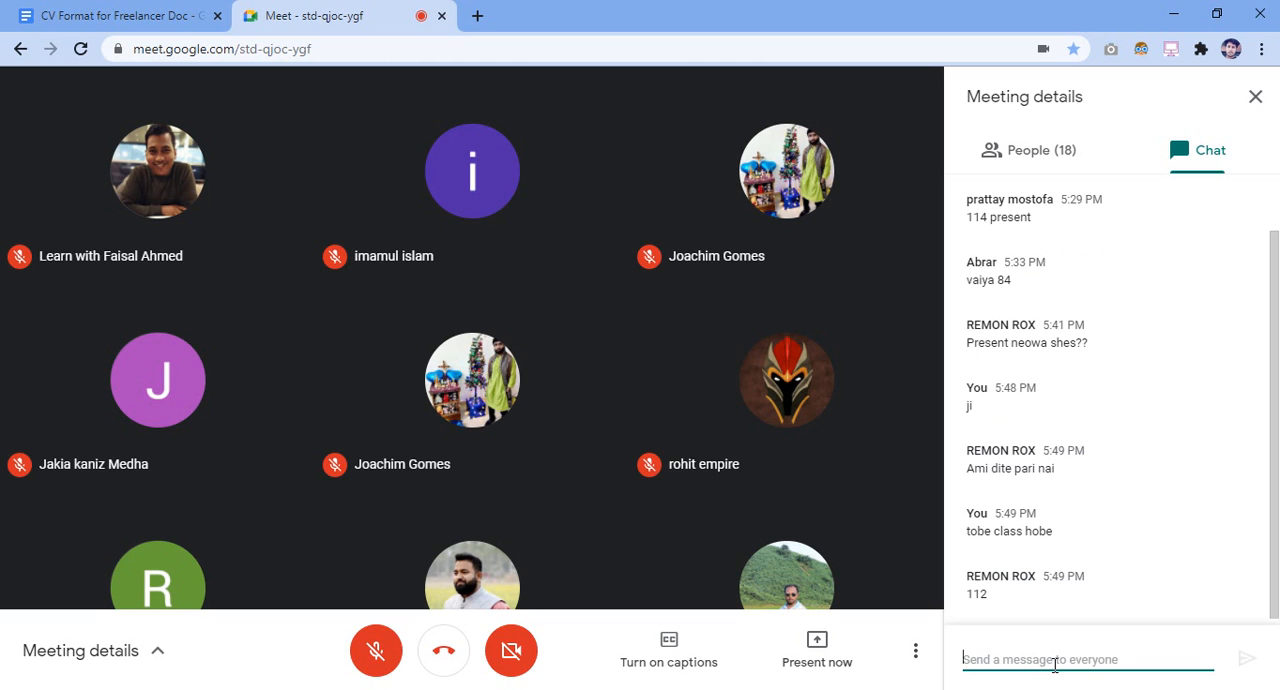
# Send the message "ji agamikal janiye dibo" in the meeting chat
pyautogui.click(1054, 664)
pyautogui.write('ji agamikal')
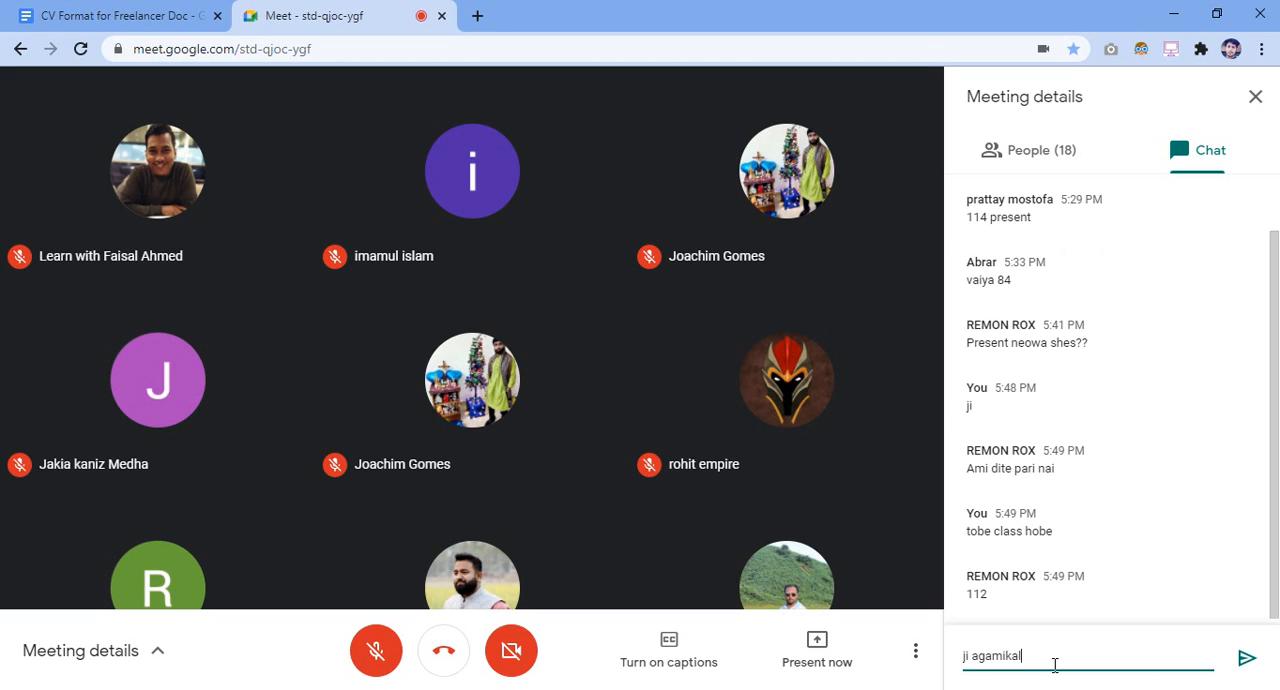
pyautogui.write(' janiye dibo')
pyautogui.press('Return')
# Send "sobai thaken ... class hobe" in the meeting chat and close the meeting details
pyautogui.write('so')
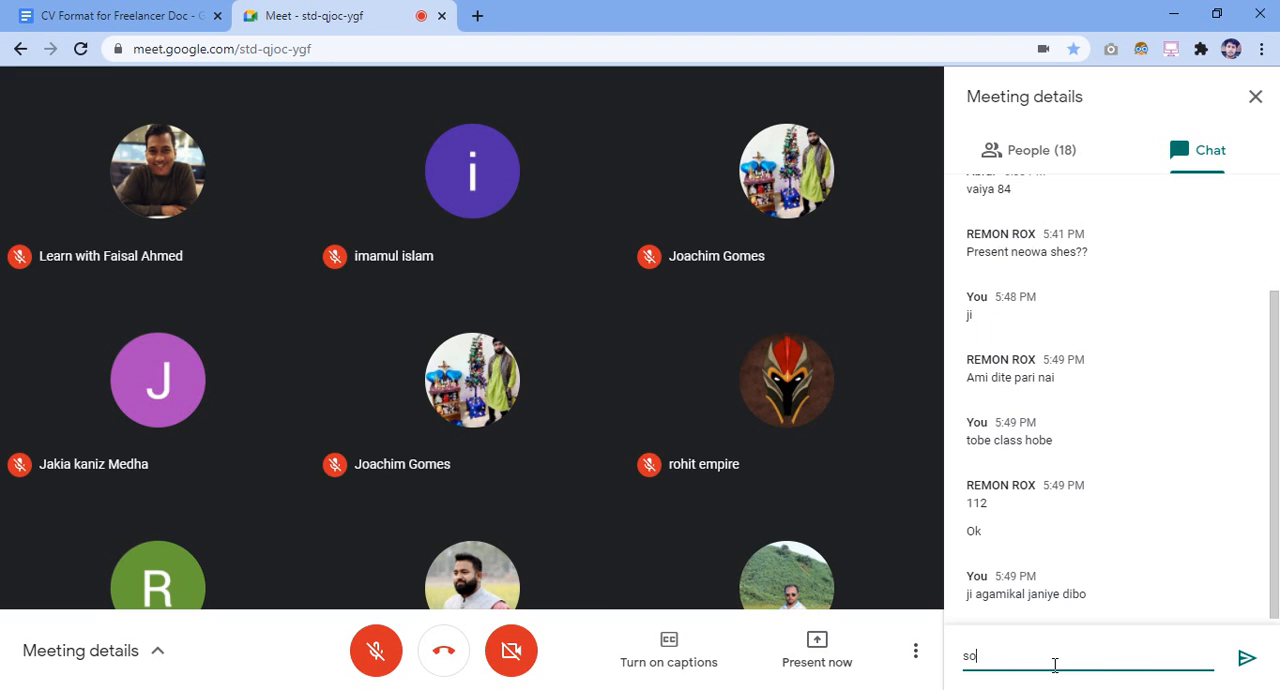
pyautogui.write('bai thaken ... class hobe')
pyautogui.press('Return')
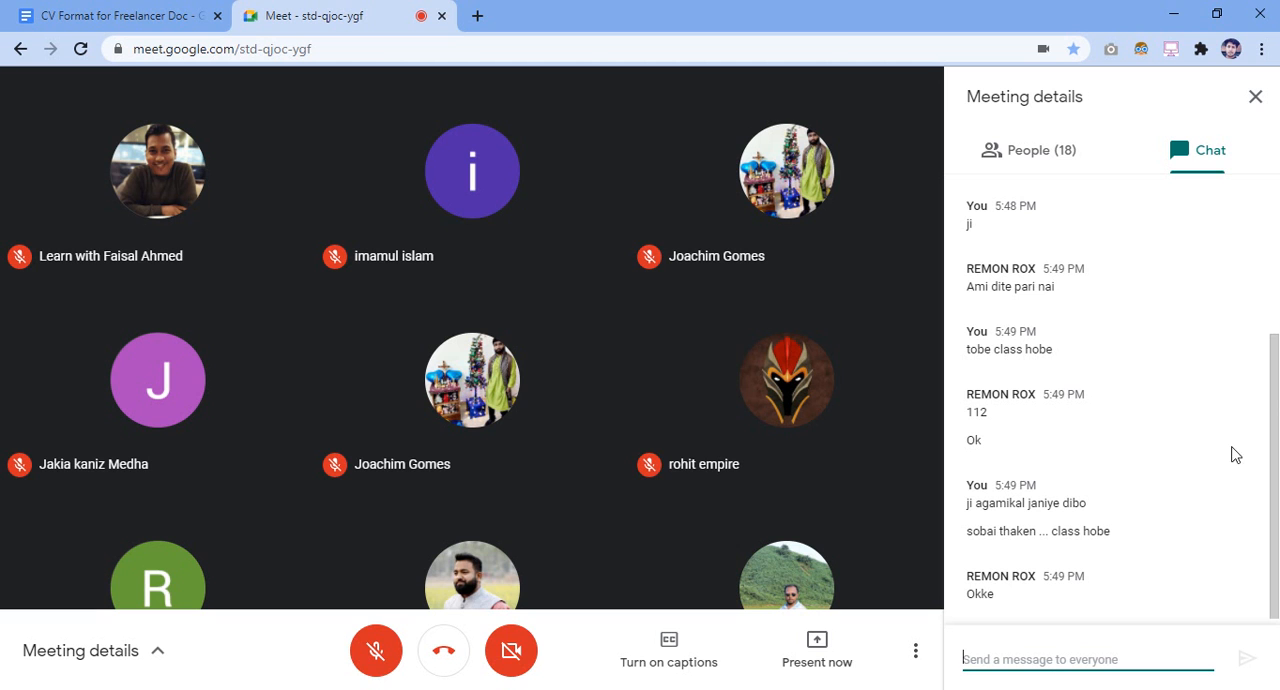
pyautogui.click(1256, 100)
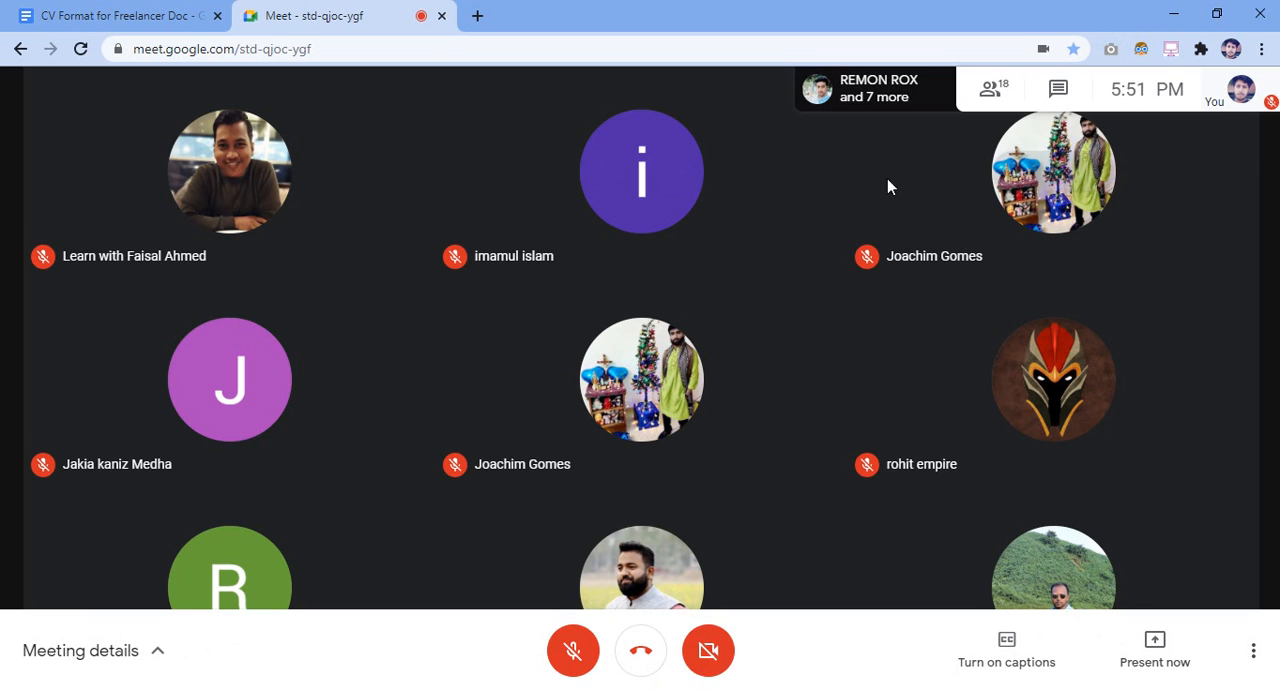
# Look through the full list of people in the call and close it
pyautogui.click(1005, 100)
pyautogui.scroll(-3, 1085, 368)
pyautogui.scroll(-2, 1085, 368)
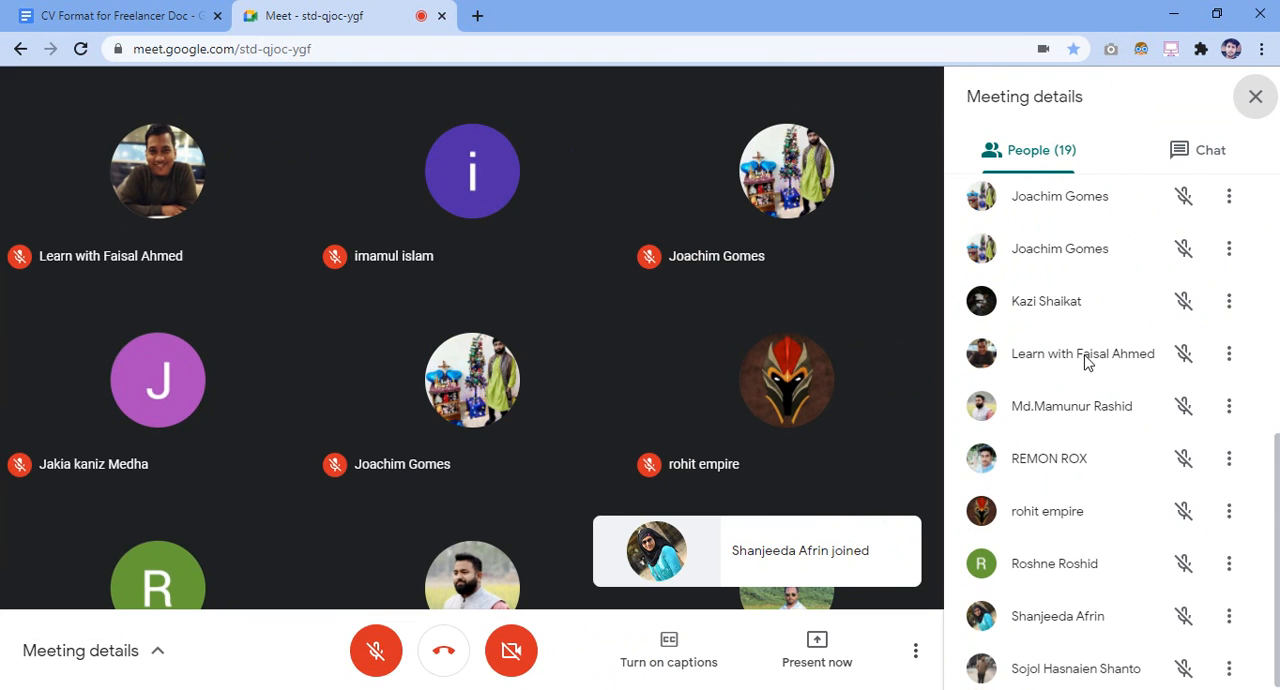
pyautogui.scroll(5, 1078, 387)
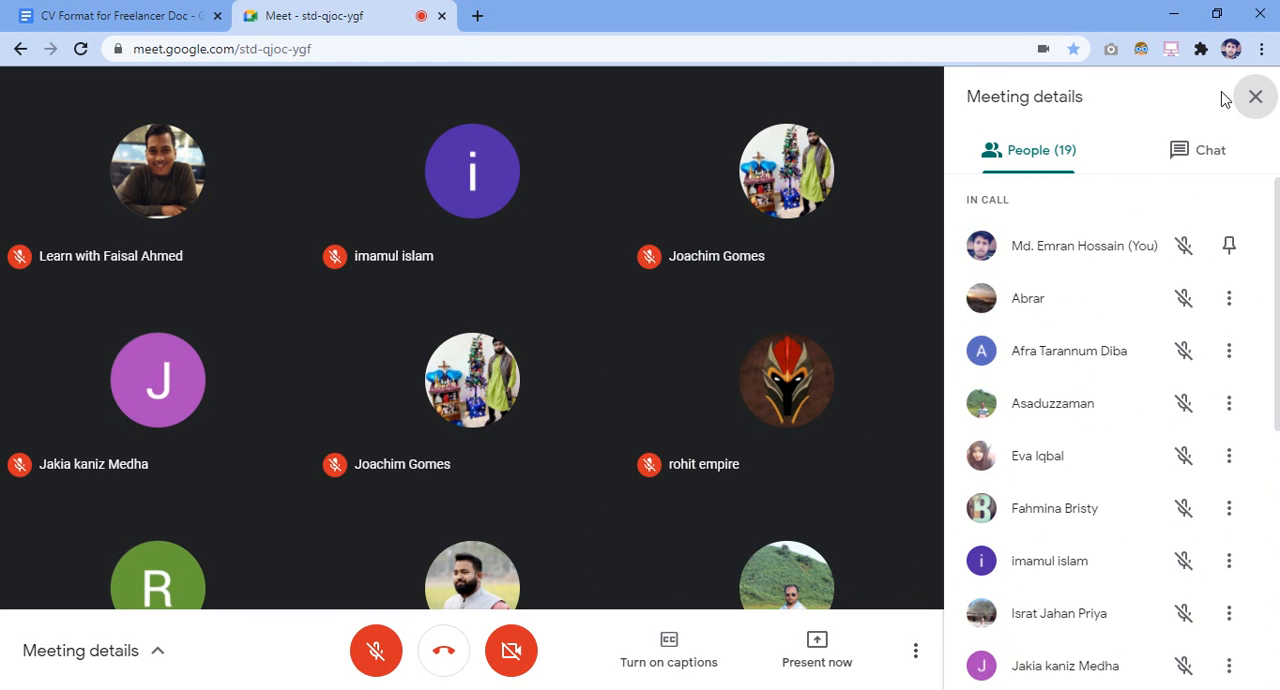
pyautogui.click(1254, 96)
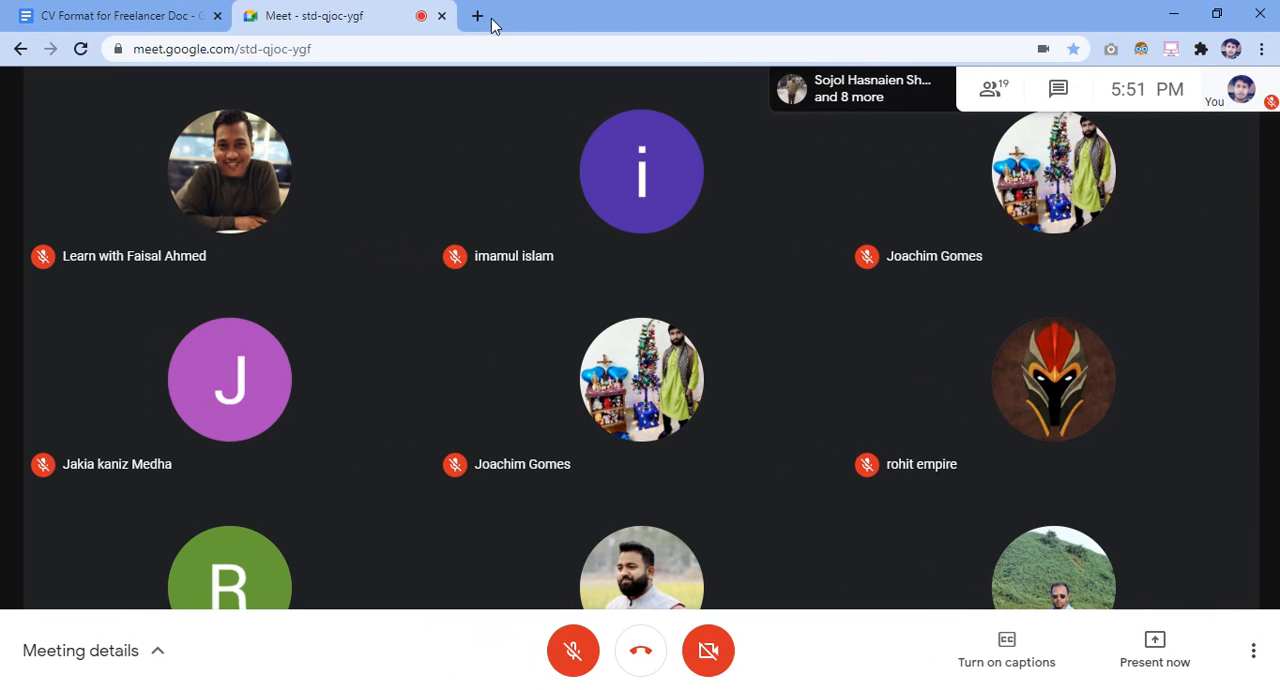
# Open the Facebook group "Graphics Design Special Batch-16" in a new browser tab
pyautogui.click(489, 19)
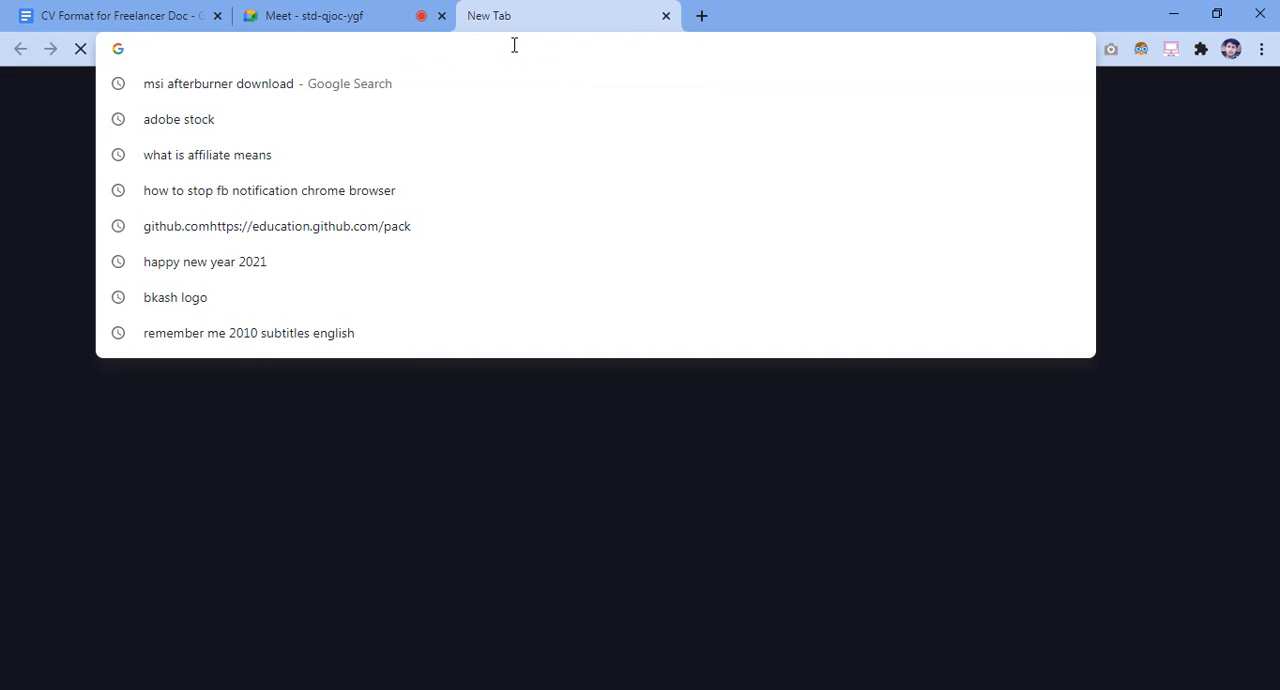
pyautogui.write('graphics')
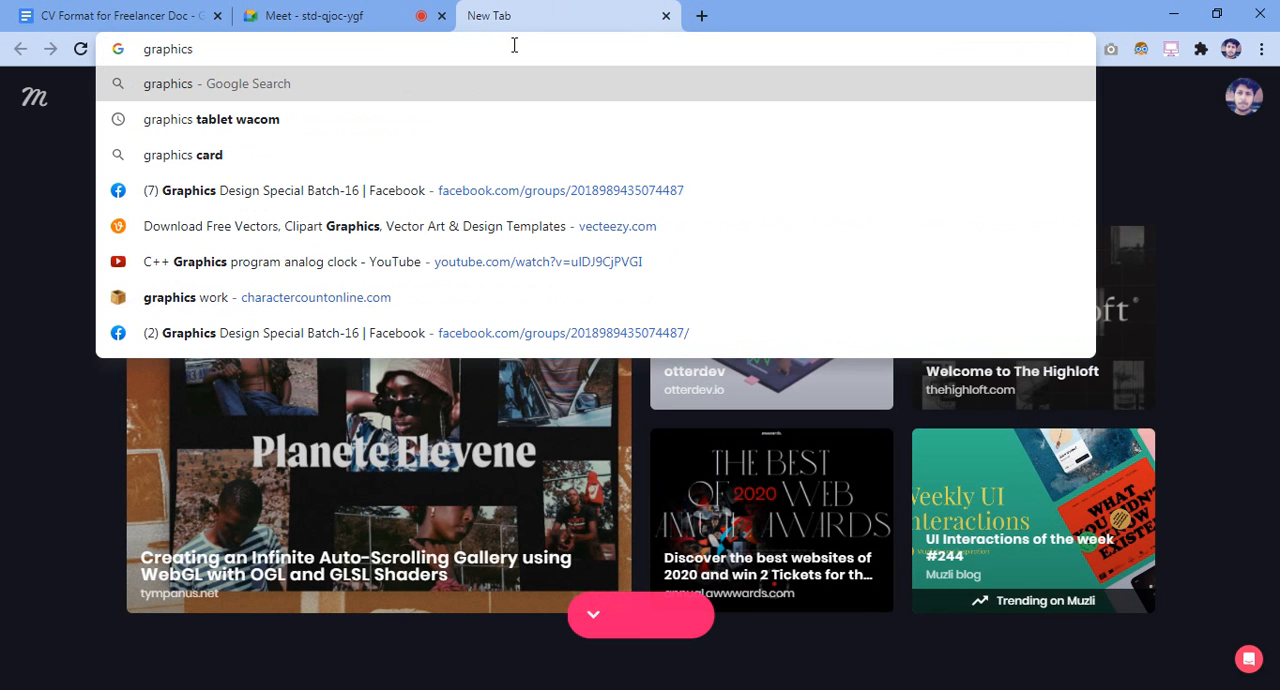
pyautogui.press('Down')
pyautogui.press('Down')
pyautogui.press('Down')
pyautogui.press('Return')
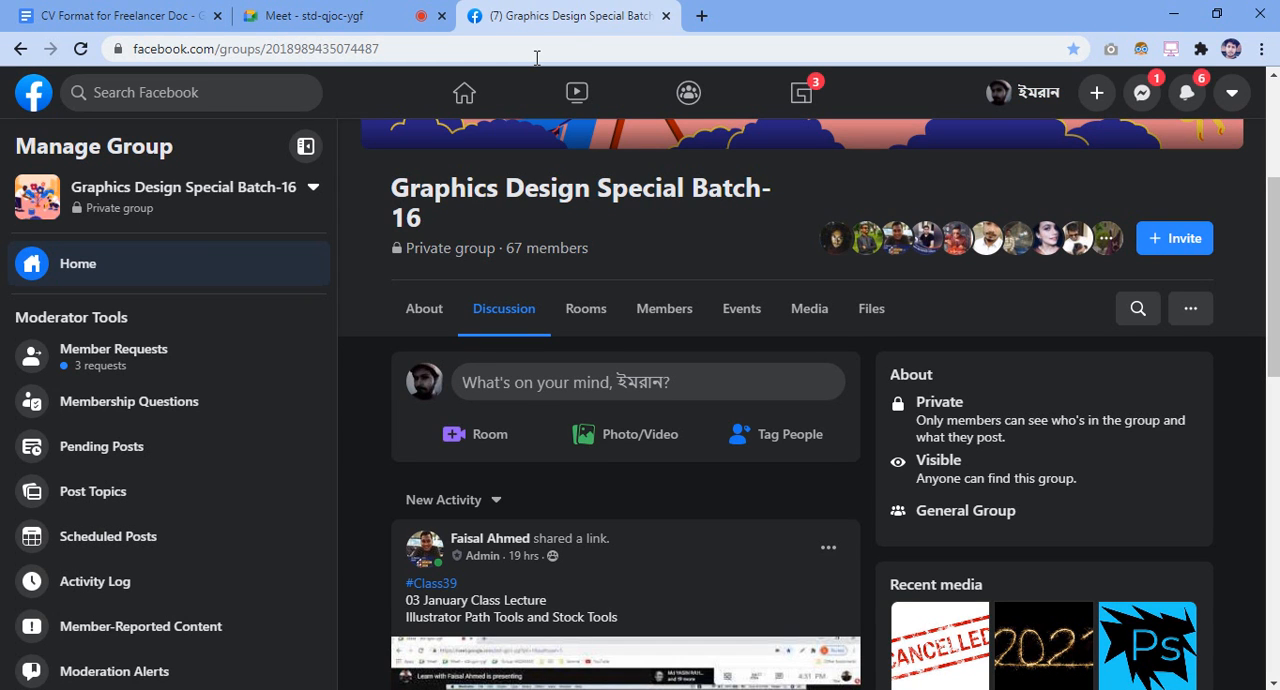
# Open the SP-GD-16 Family group conversation and send "ajker claass akhono ses hoy ni"
pyautogui.click(1144, 97)
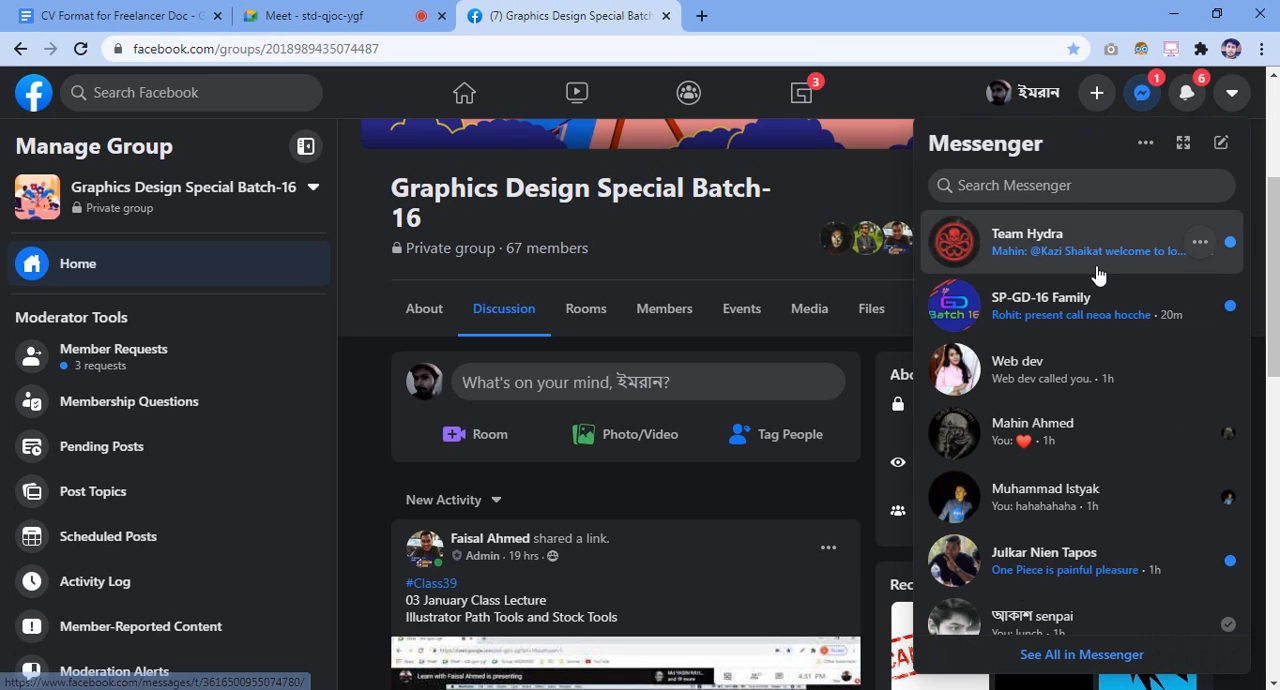
pyautogui.click(1085, 302)
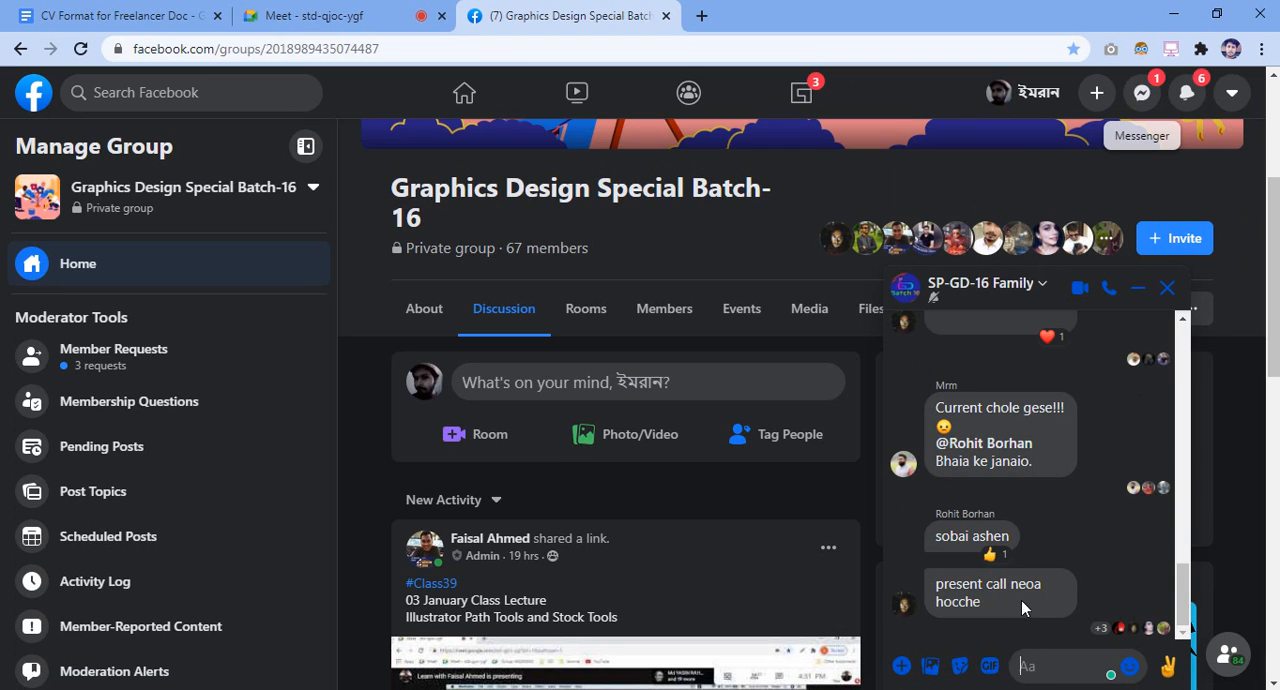
pyautogui.write('ajk')
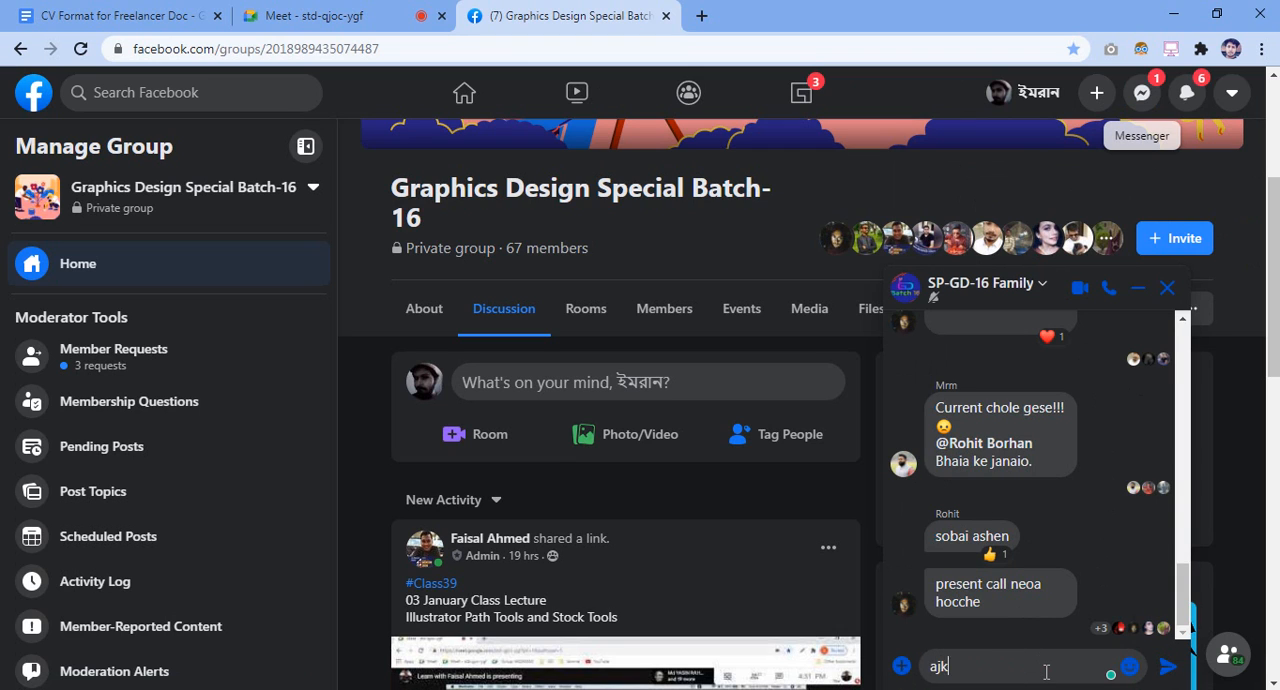
pyautogui.write('er claass akhono ses hj')
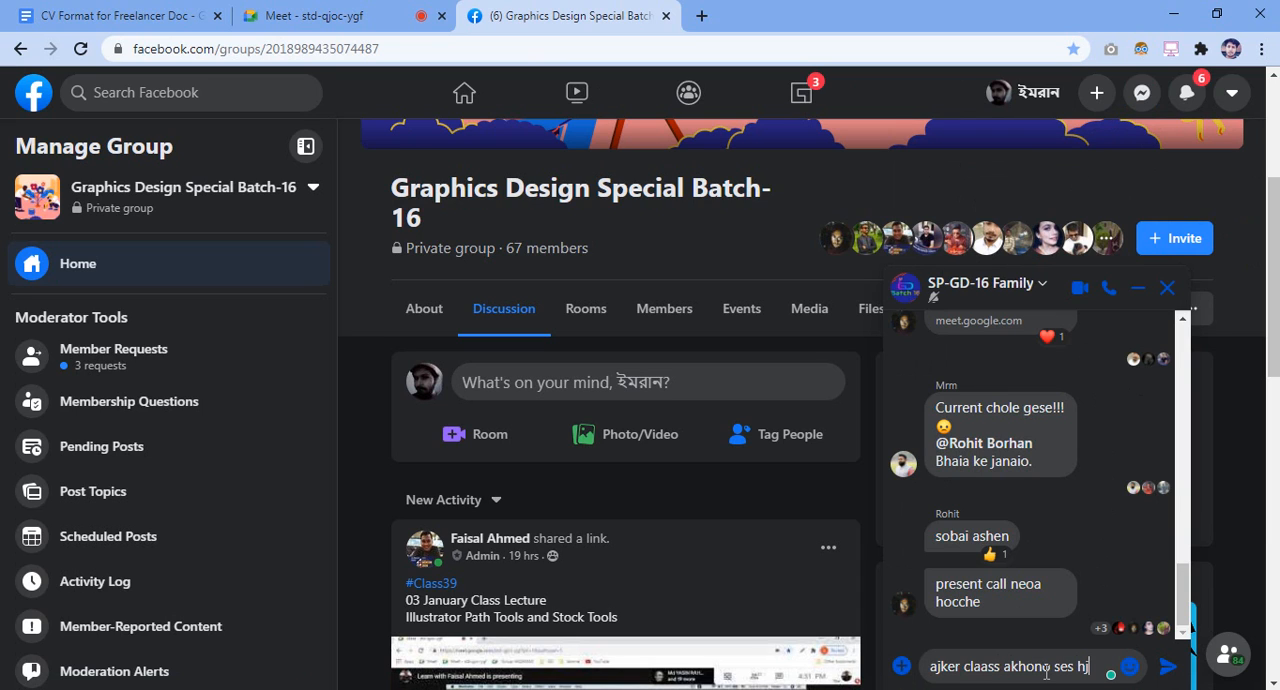
pyautogui.press('BackSpace')
pyautogui.write('oy ni')
pyautogui.press('Return')
# Send "sobai join koren" to the SP-GD-16 Family group conversation
pyautogui.write('soba')
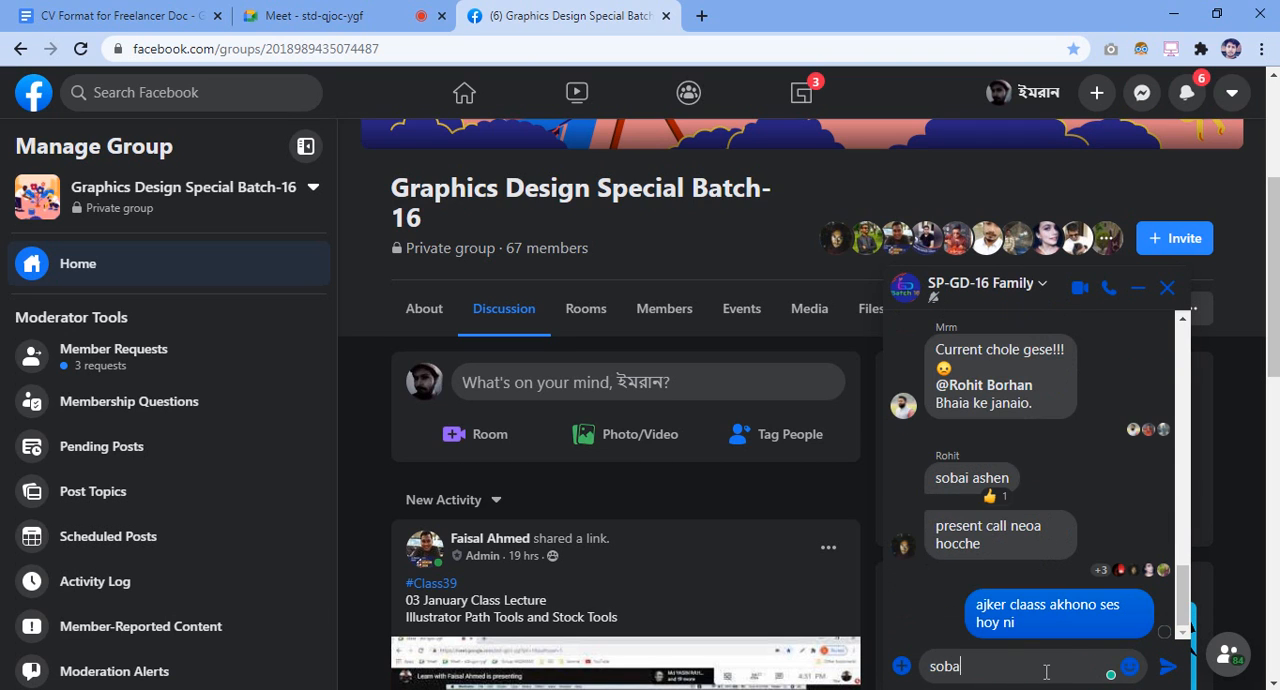
pyautogui.write('i join koren')
pyautogui.press('Return')
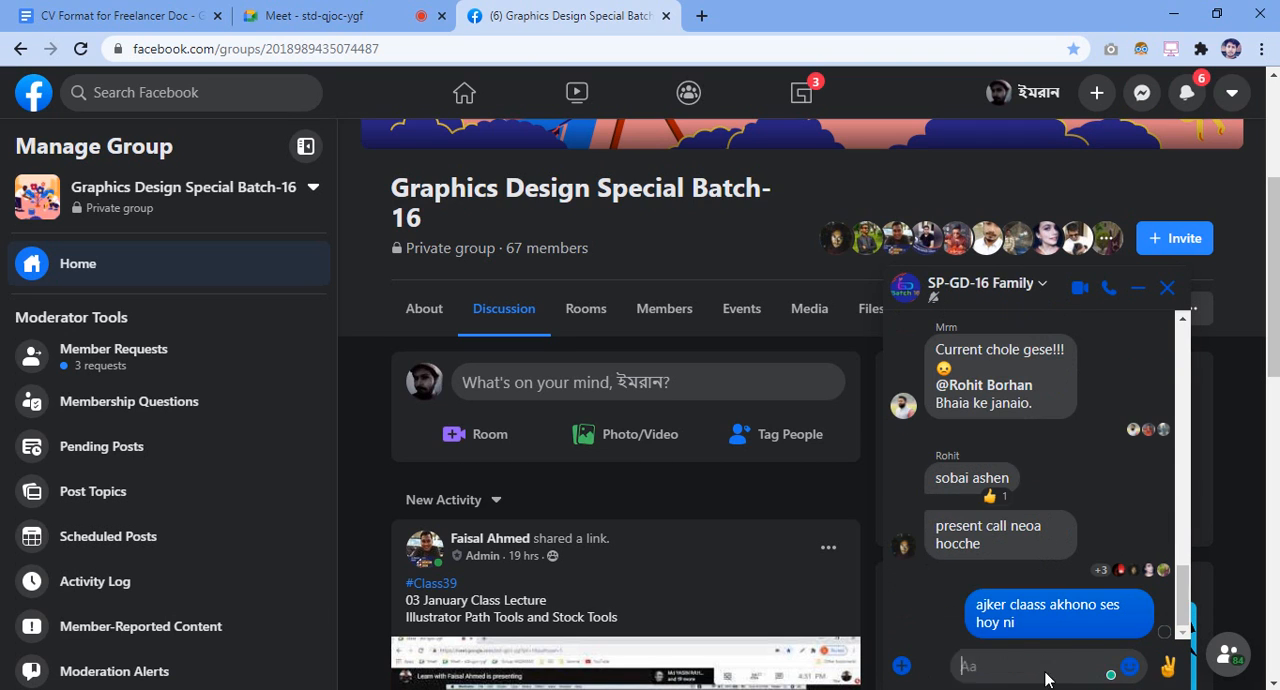
# Return to the Google Meet call, check the participant list from start to end and close it
pyautogui.click(345, 16)
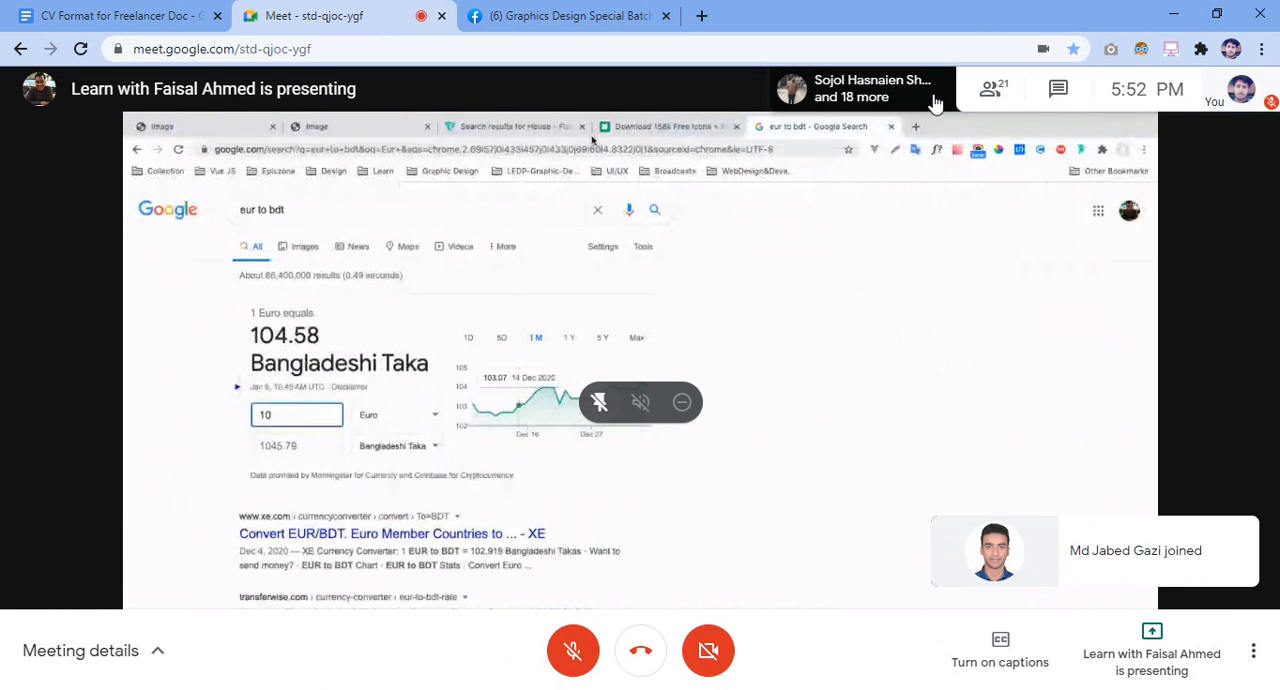
pyautogui.click(990, 89)
pyautogui.scroll(-6, 1106, 434)
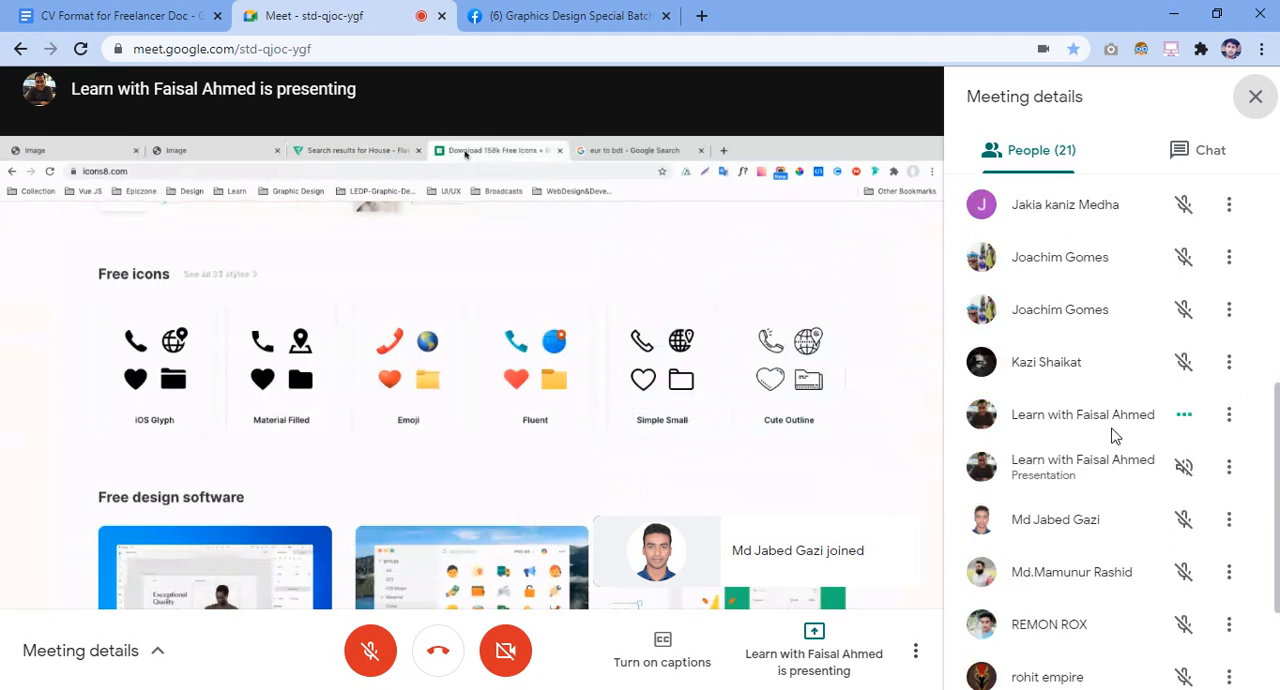
pyautogui.scroll(6, 1120, 423)
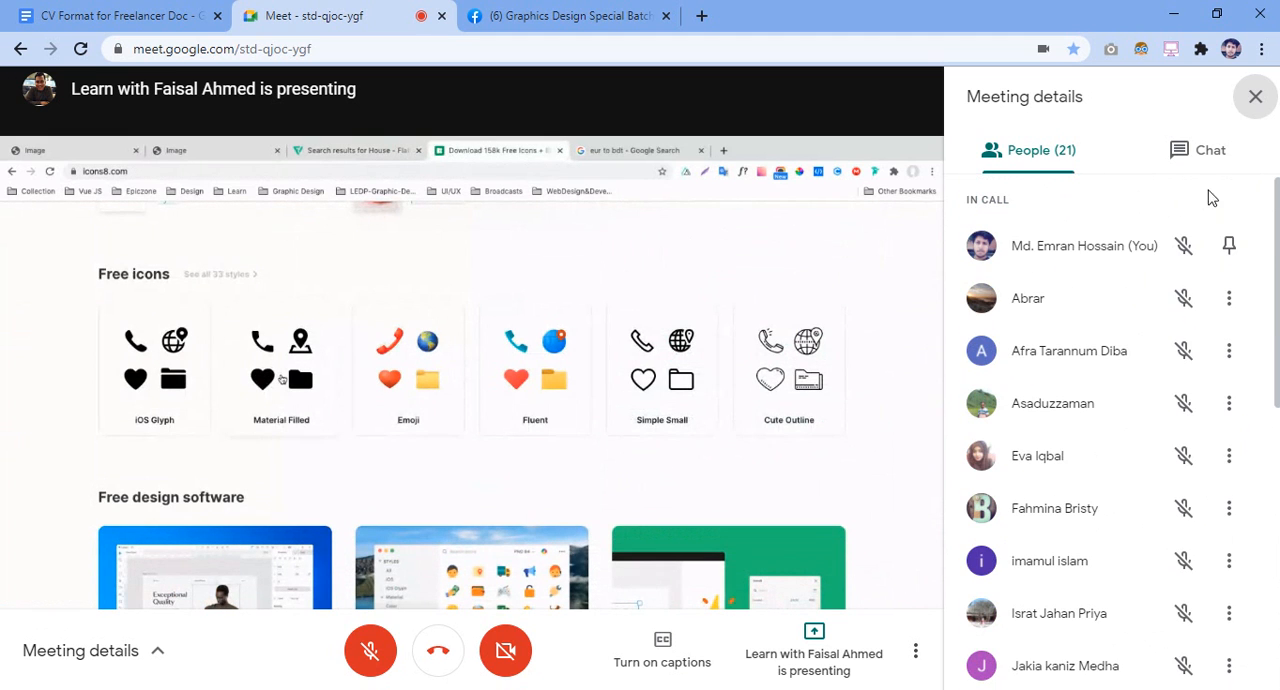
pyautogui.click(1255, 97)
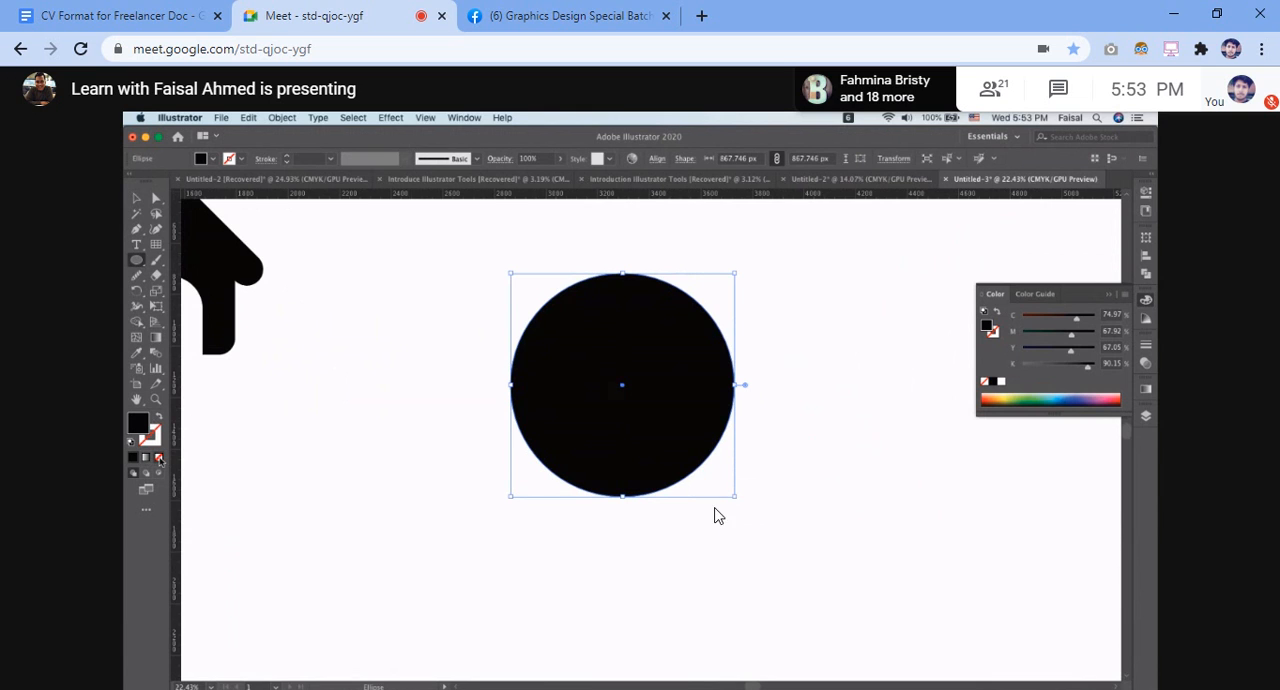
# Unmute the microphone in the call and mute it again
pyautogui.click(573, 650)
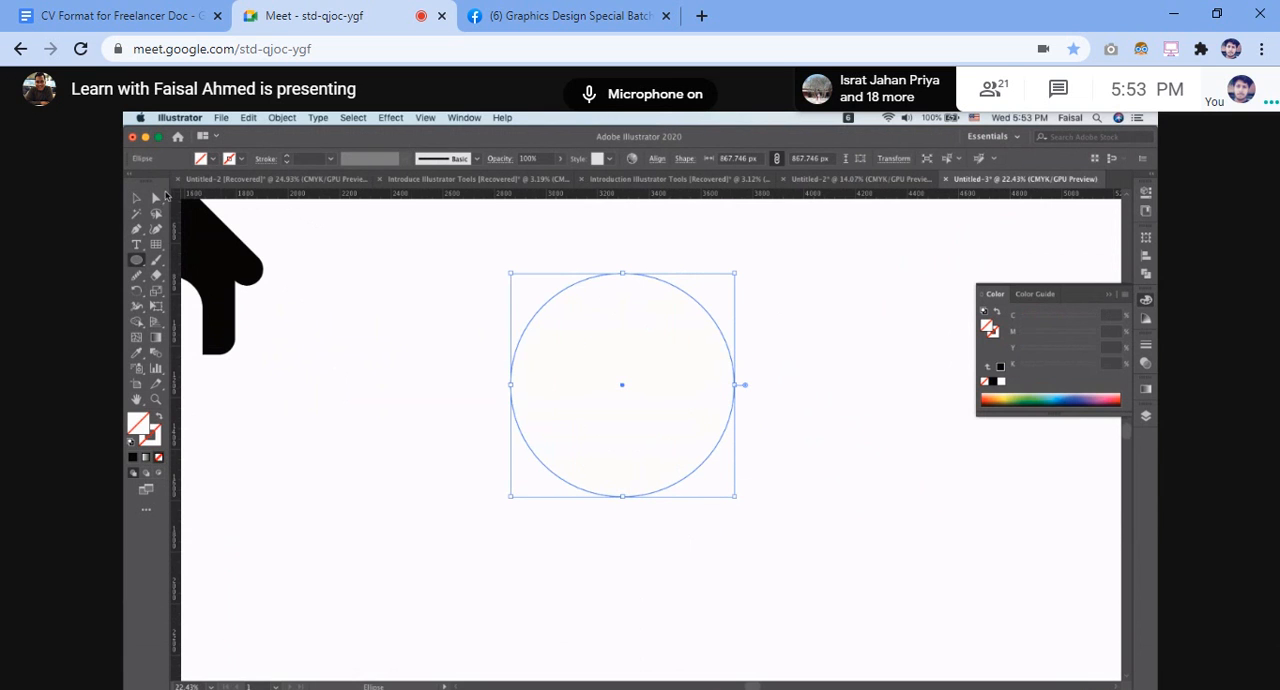
pyautogui.hotkey('ctrl', 'd')
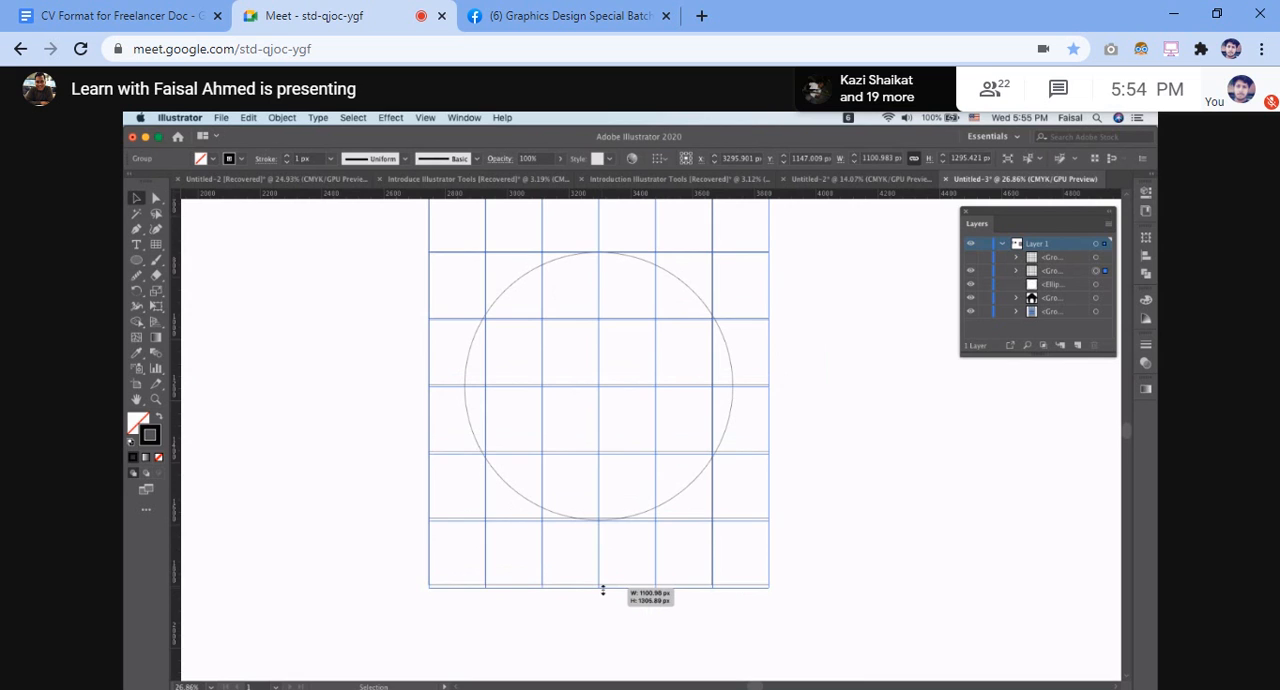
# Stretch the grid group's bottom edge downward to a total height of about 1301 px, fitting a grid line to the circle's bottom
pyautogui.scroll(3, 601, 591)
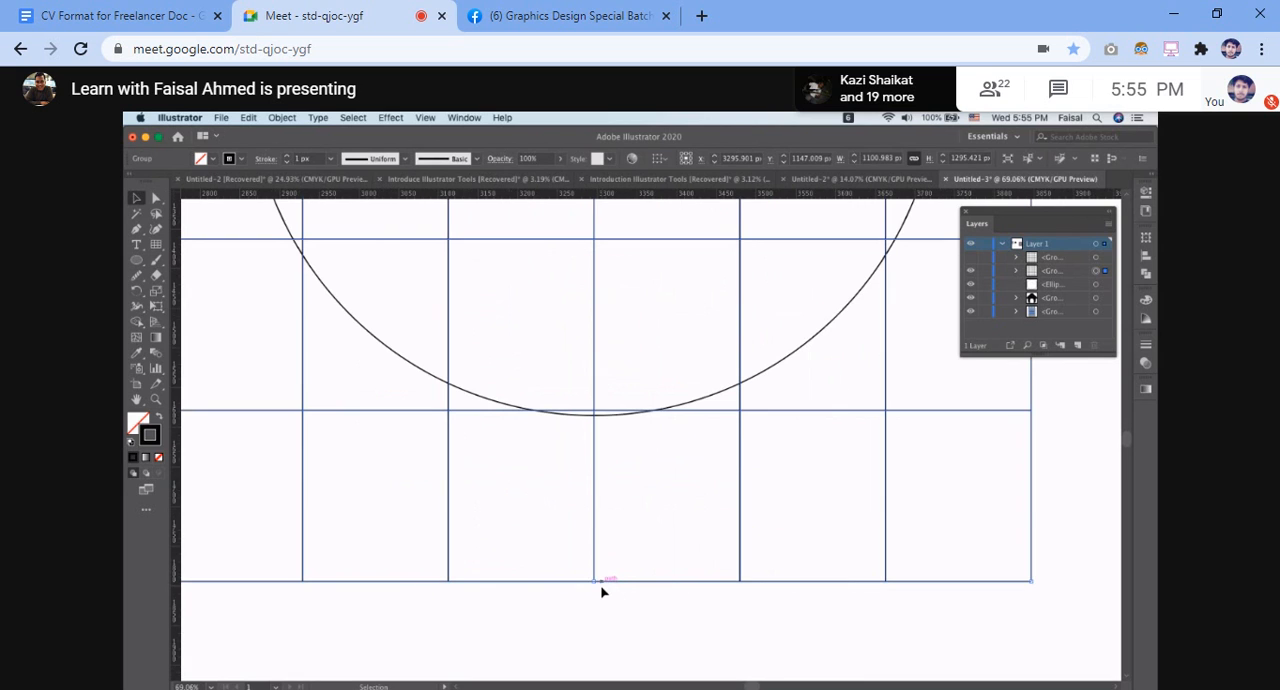
pyautogui.moveTo(593, 583); pyautogui.dragTo(594, 589)
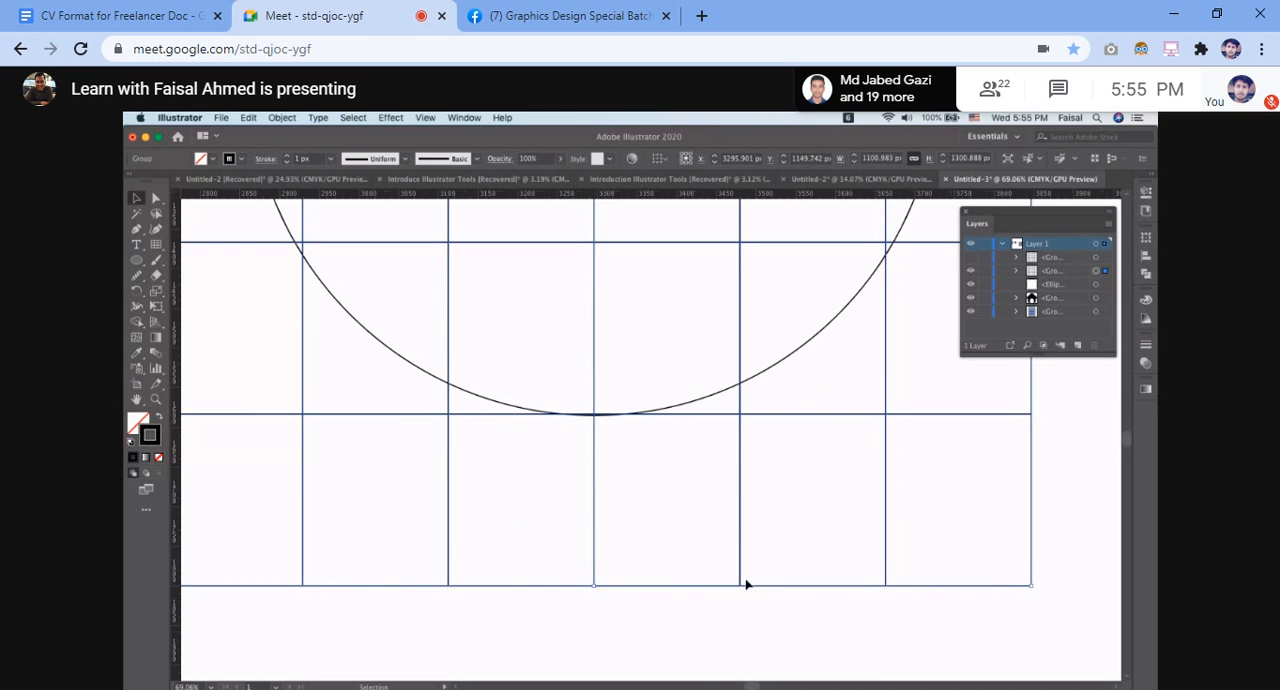
pyautogui.scroll(-5, 746, 585)
pyautogui.scroll(1, 746, 584)
pyautogui.hscroll(1, 746, 584)
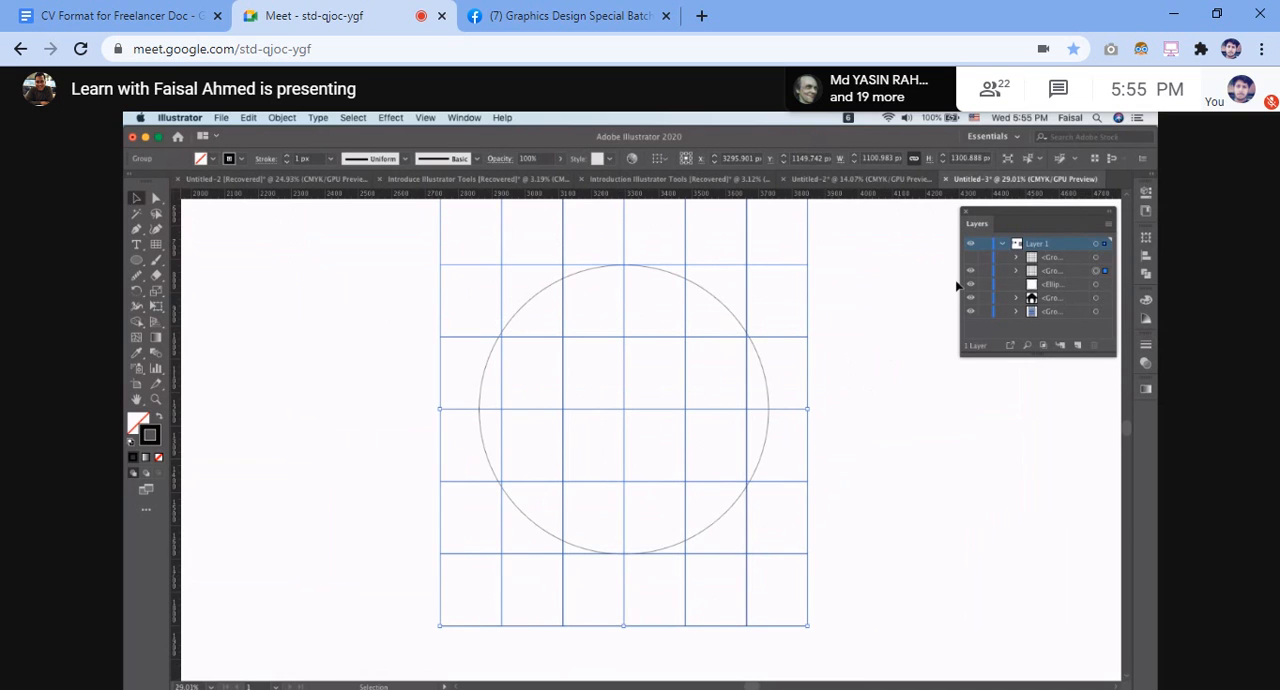
# Deselect the grid group and undo its last height change
pyautogui.click(868, 347)
pyautogui.scroll(-2, 868, 347)
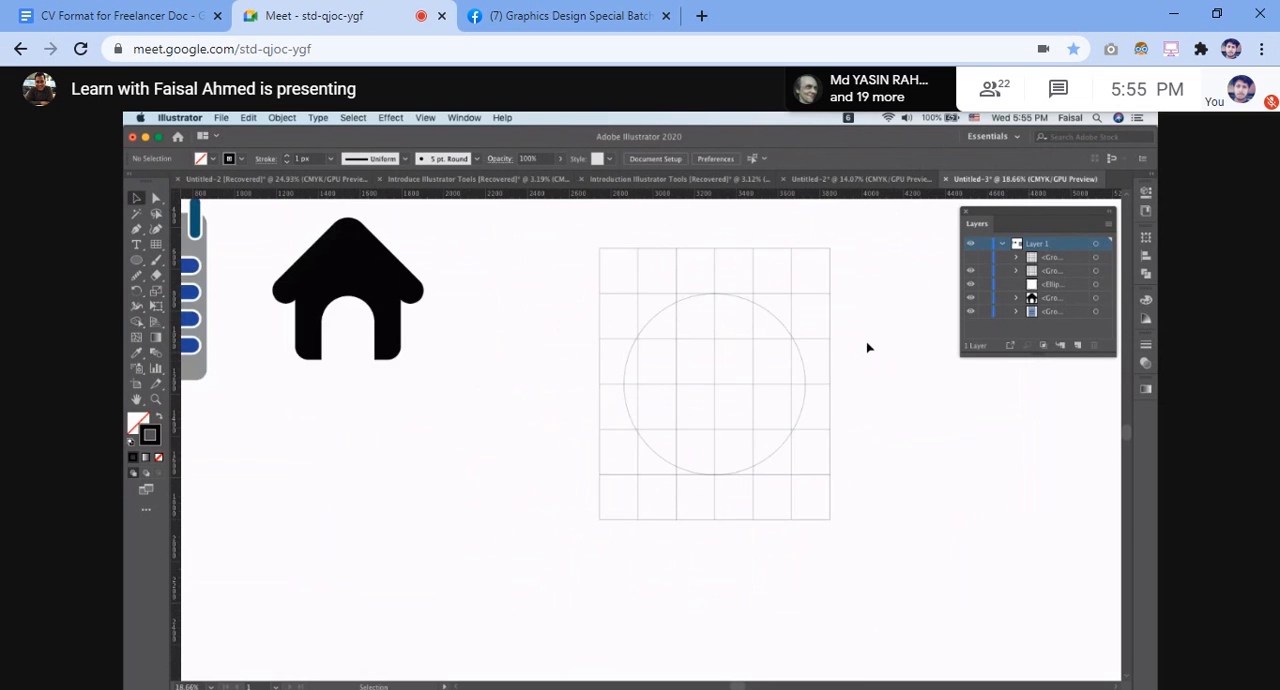
pyautogui.hscroll(2, 868, 347)
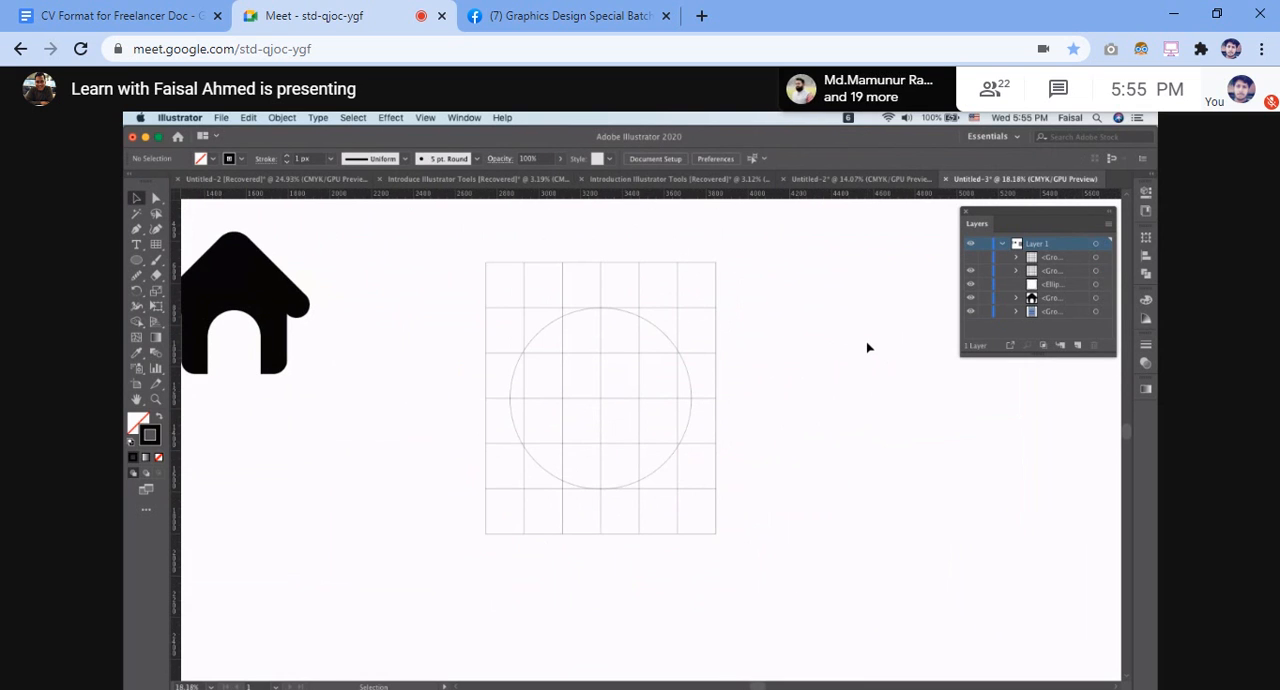
pyautogui.press('a')
pyautogui.press('super+a')
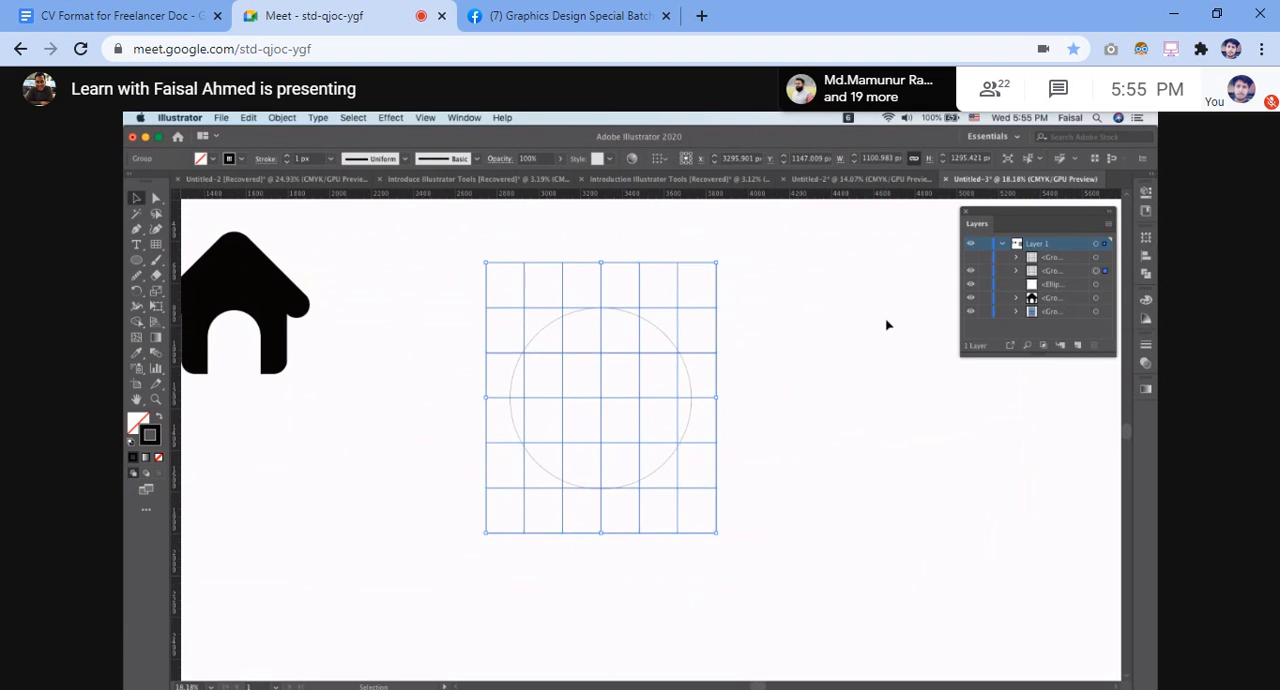
# Hide the selected grid group and draw a rectangular grid about 1458 by 1318 px around the circle
pyautogui.press('super+3')
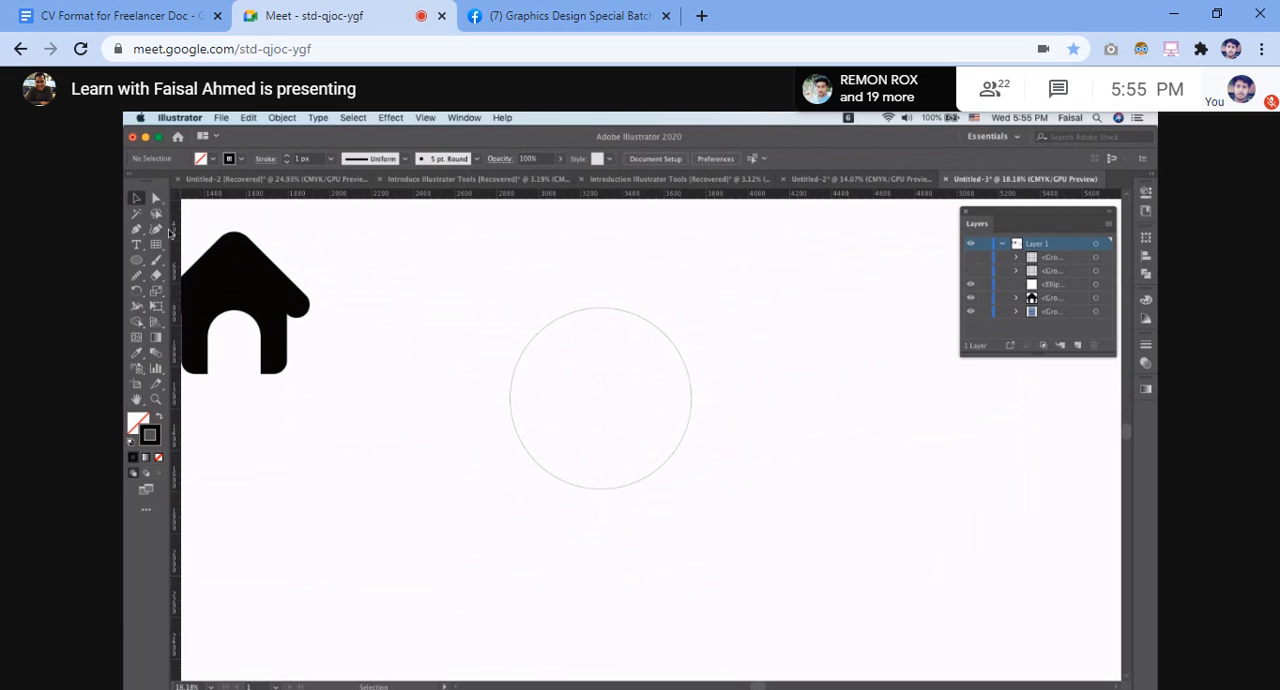
pyautogui.moveTo(156, 244); pyautogui.dragTo(224, 295)
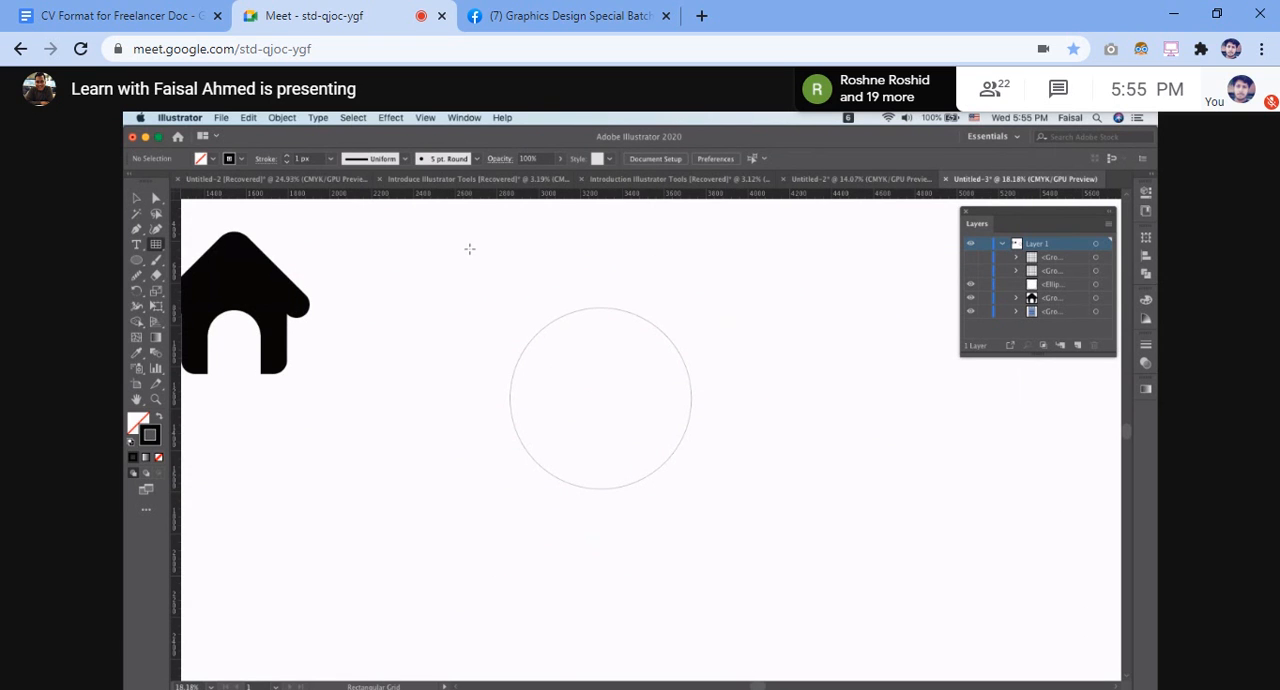
pyautogui.moveTo(437, 261); pyautogui.dragTo(743, 536)
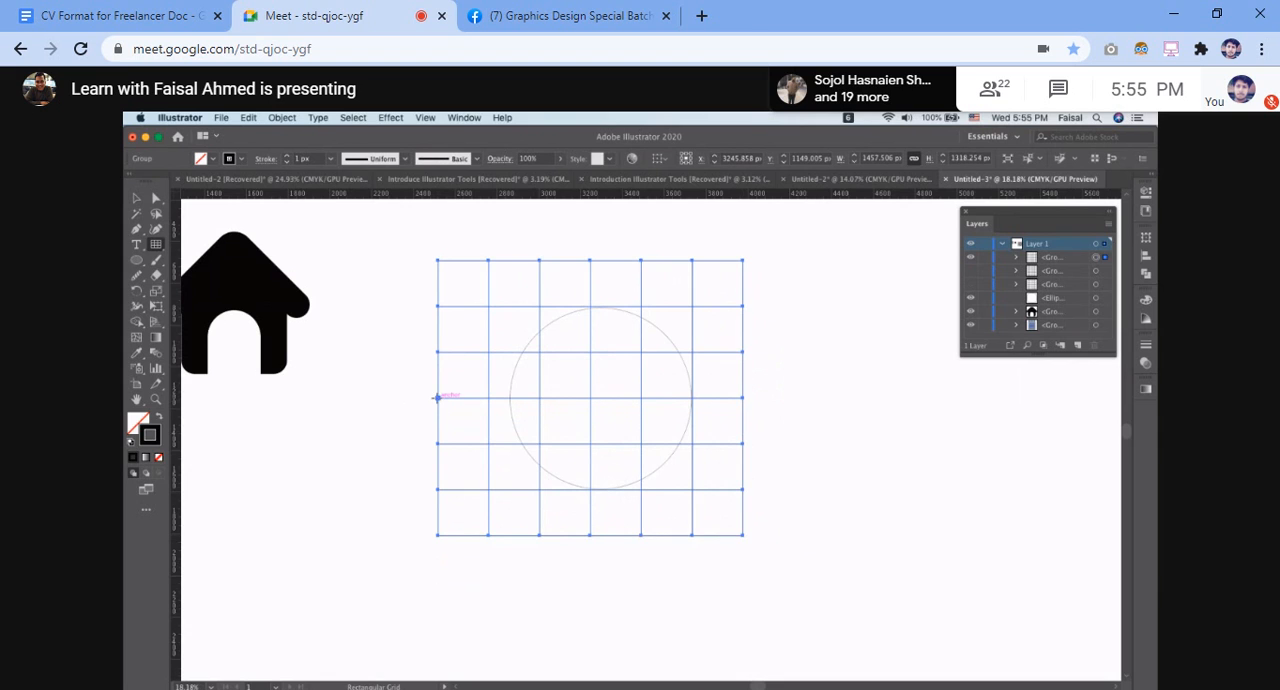
pyautogui.click(432, 398)
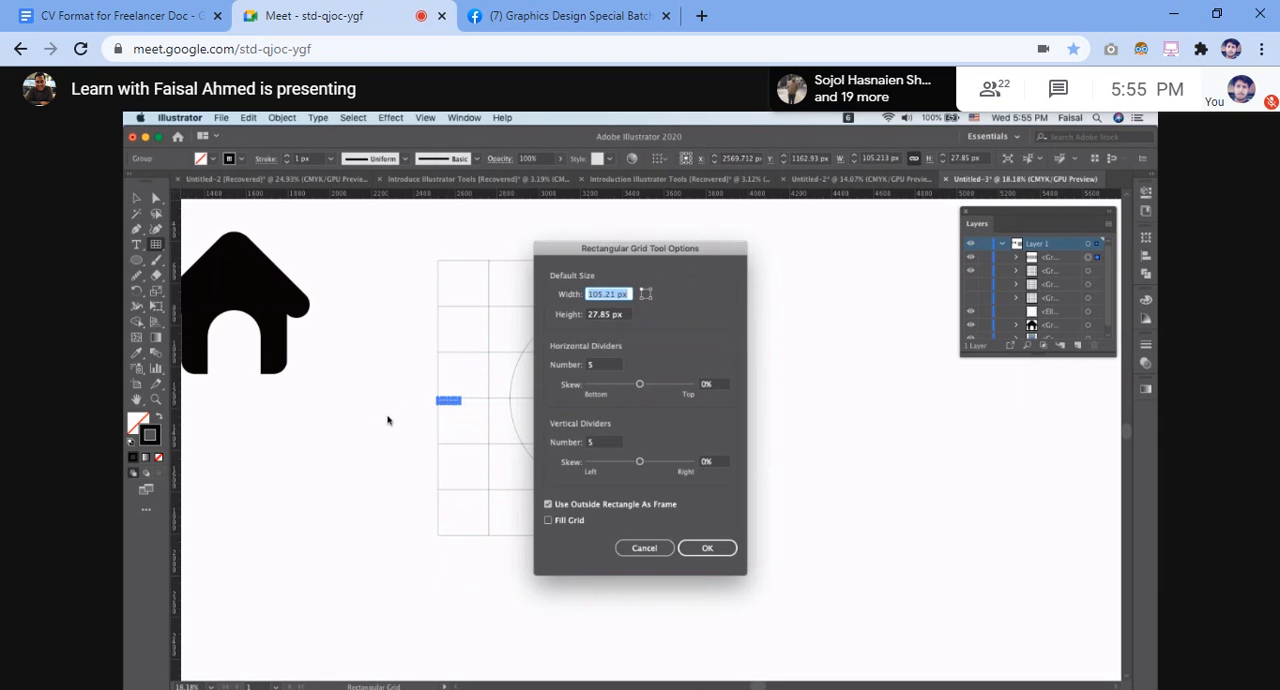
pyautogui.click(656, 548)
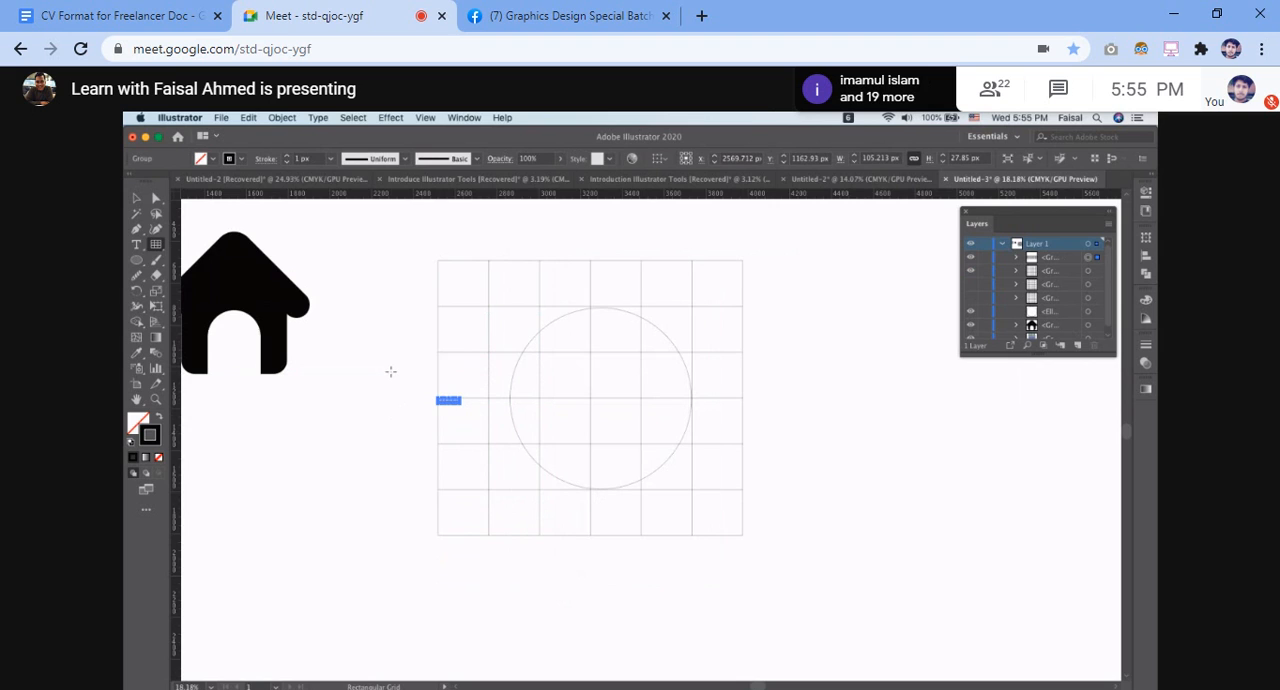
pyautogui.hotkey('ctrl', 'z')
# Narrow the newly drawn grid to a width of about 1343 px from its left edge and delete it
pyautogui.press('v')
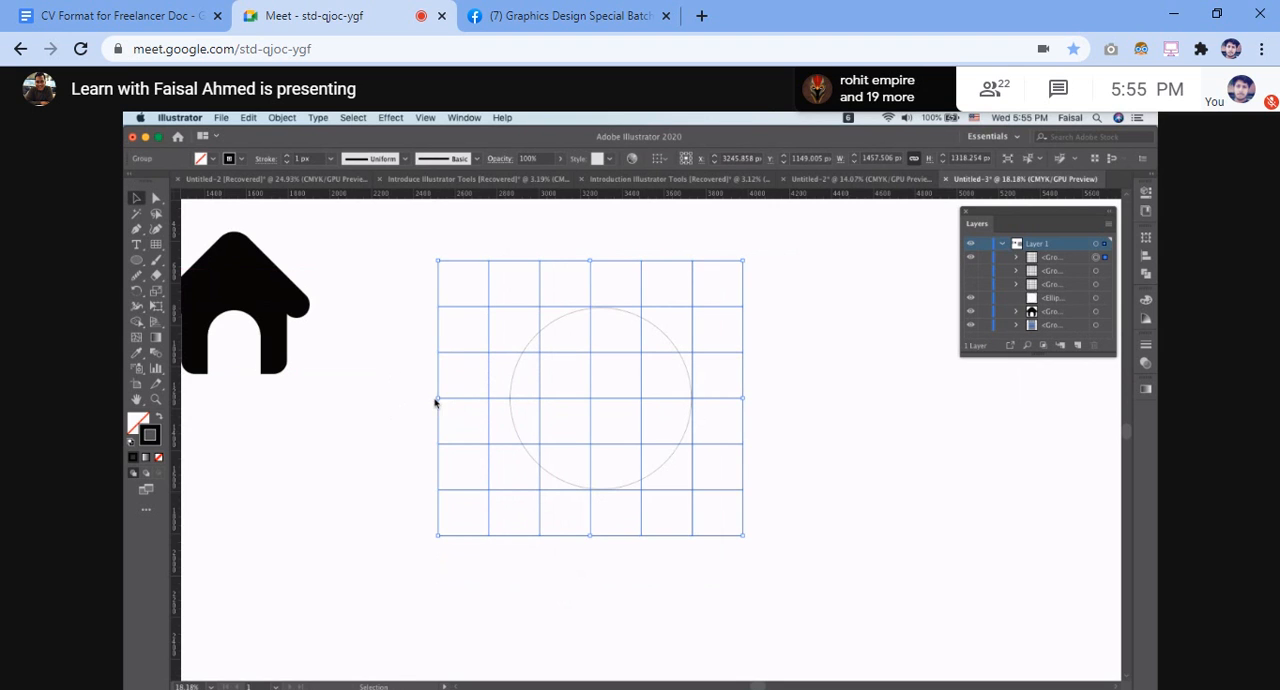
pyautogui.moveTo(437, 398); pyautogui.dragTo(463, 401)
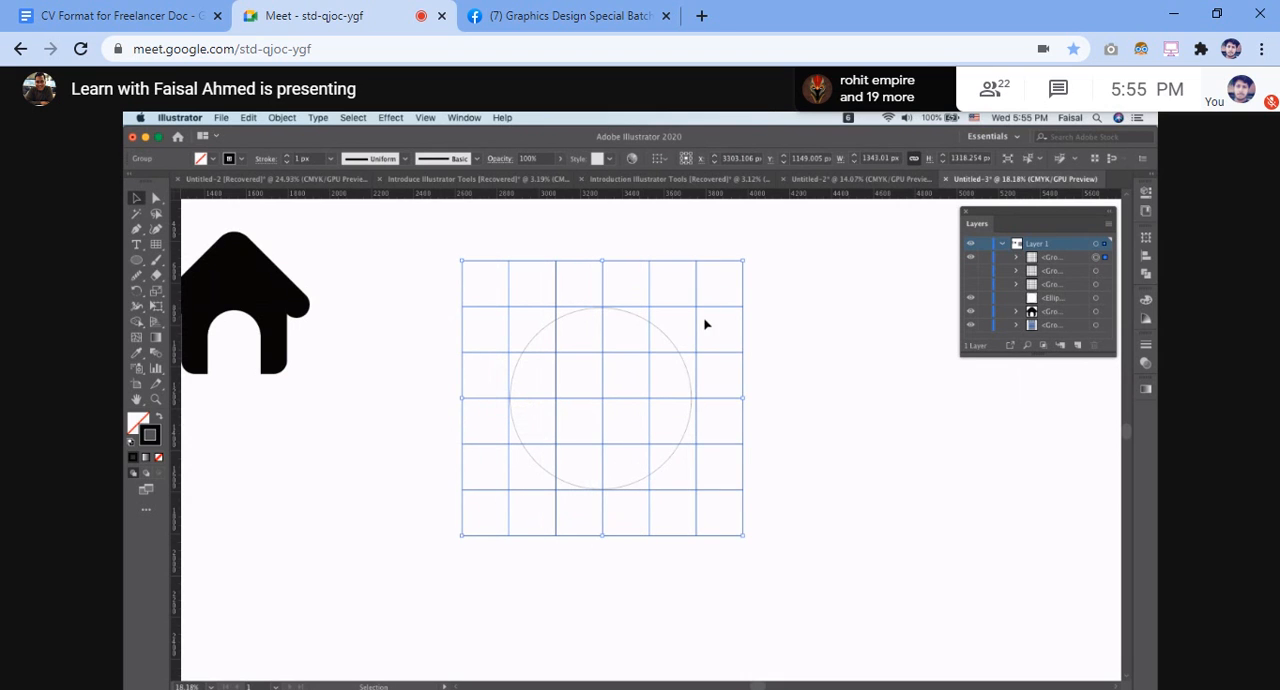
pyautogui.press('Delete')
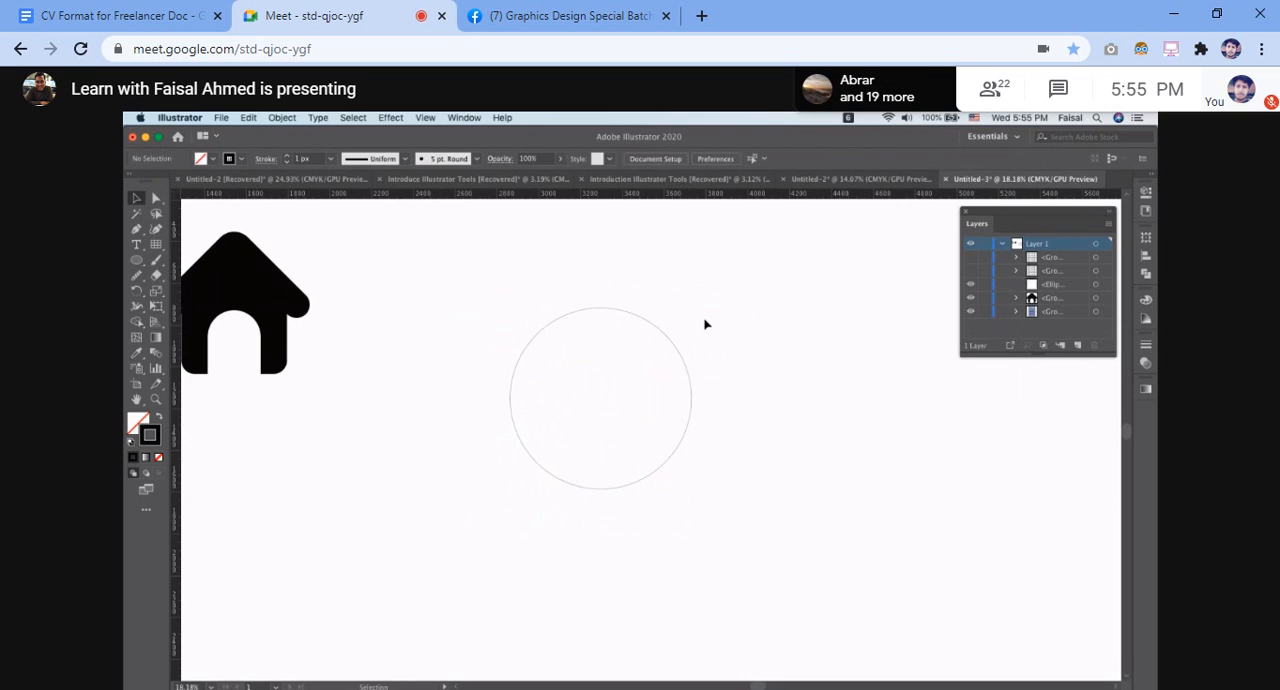
# Show the second grid group again and stretch its bottom edge to a height of about 1303 px, fitting a grid line to the circle's bottom
pyautogui.click(970, 271)
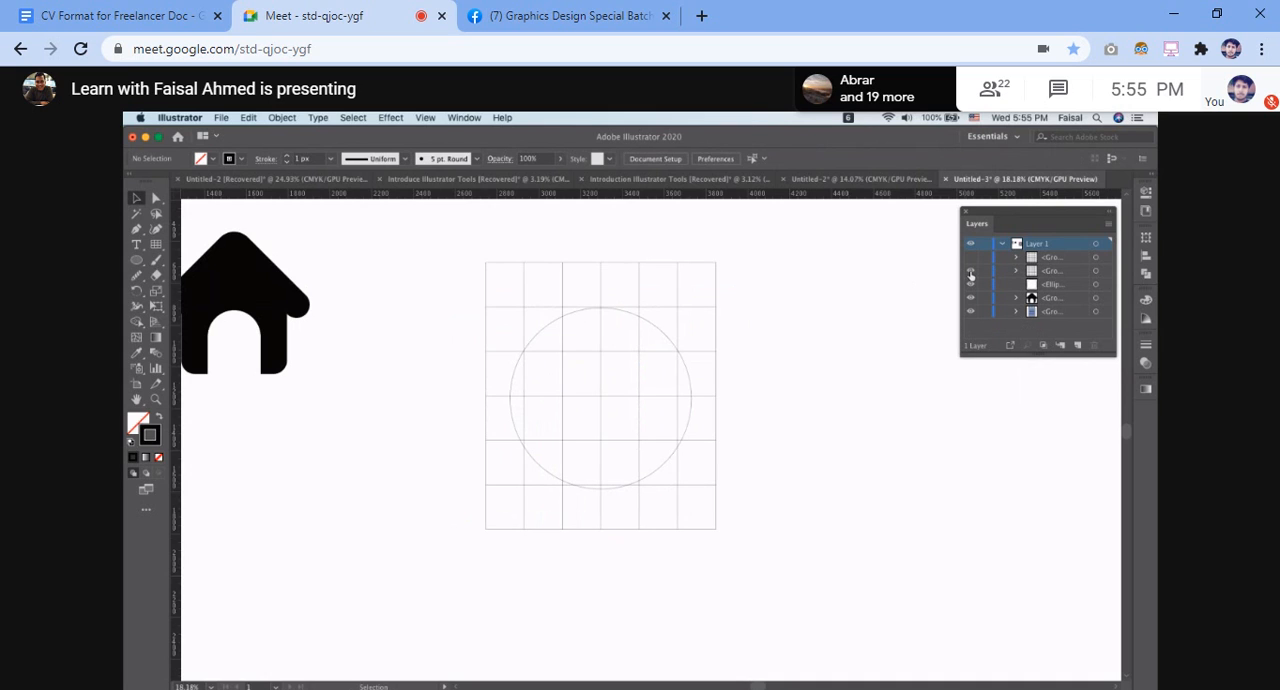
pyautogui.click(603, 529)
pyautogui.moveTo(601, 530); pyautogui.dragTo(600, 538)
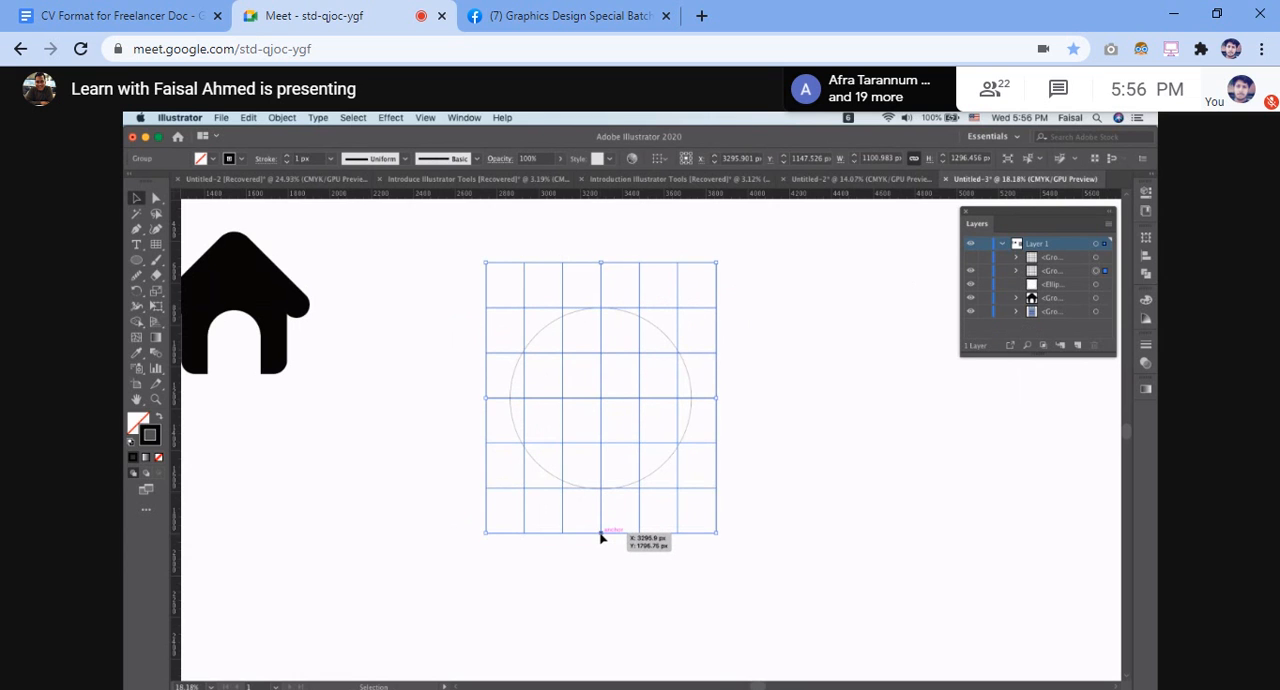
pyautogui.scroll(5, 600, 538)
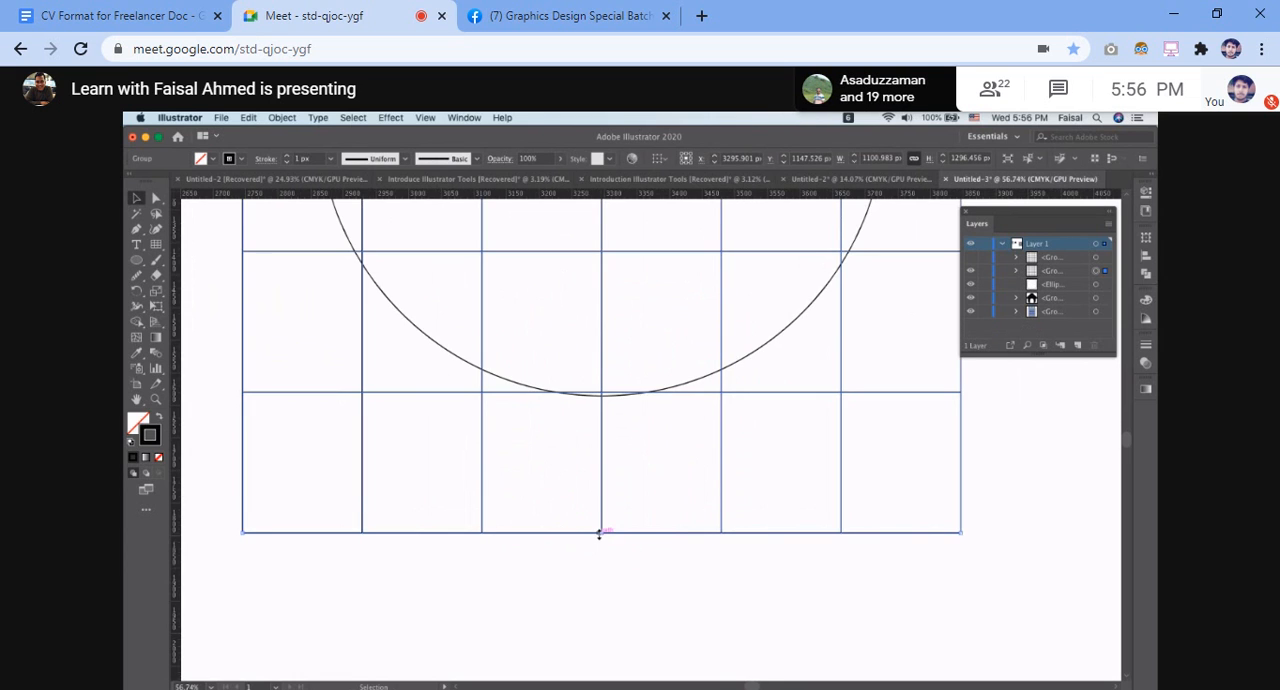
pyautogui.moveTo(601, 533); pyautogui.dragTo(601, 542)
pyautogui.scroll(8, 601, 542)
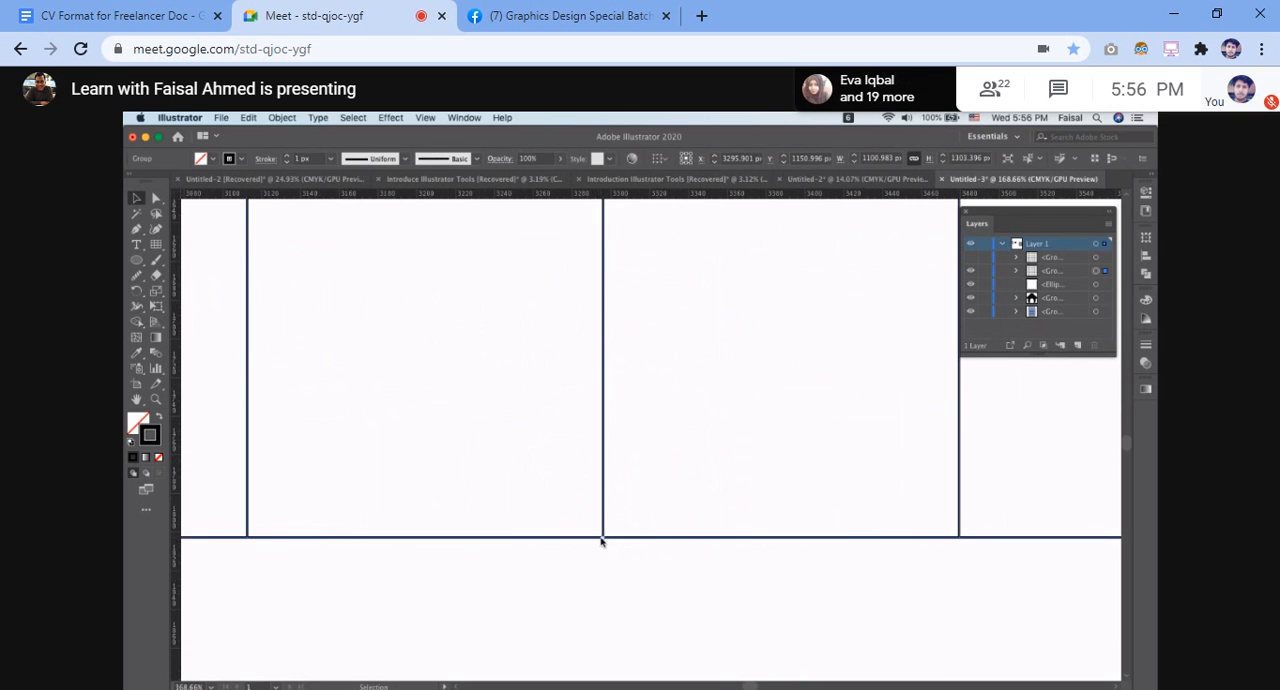
pyautogui.scroll(-6, 601, 542)
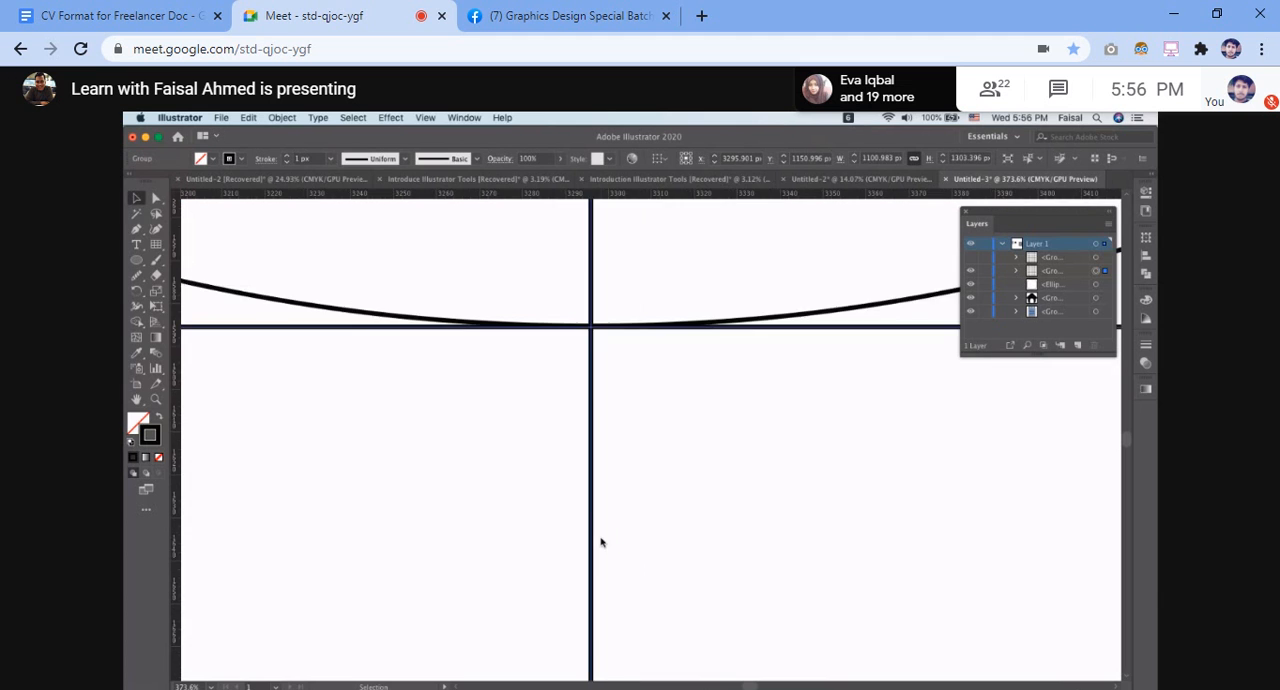
pyautogui.scroll(8, 601, 542)
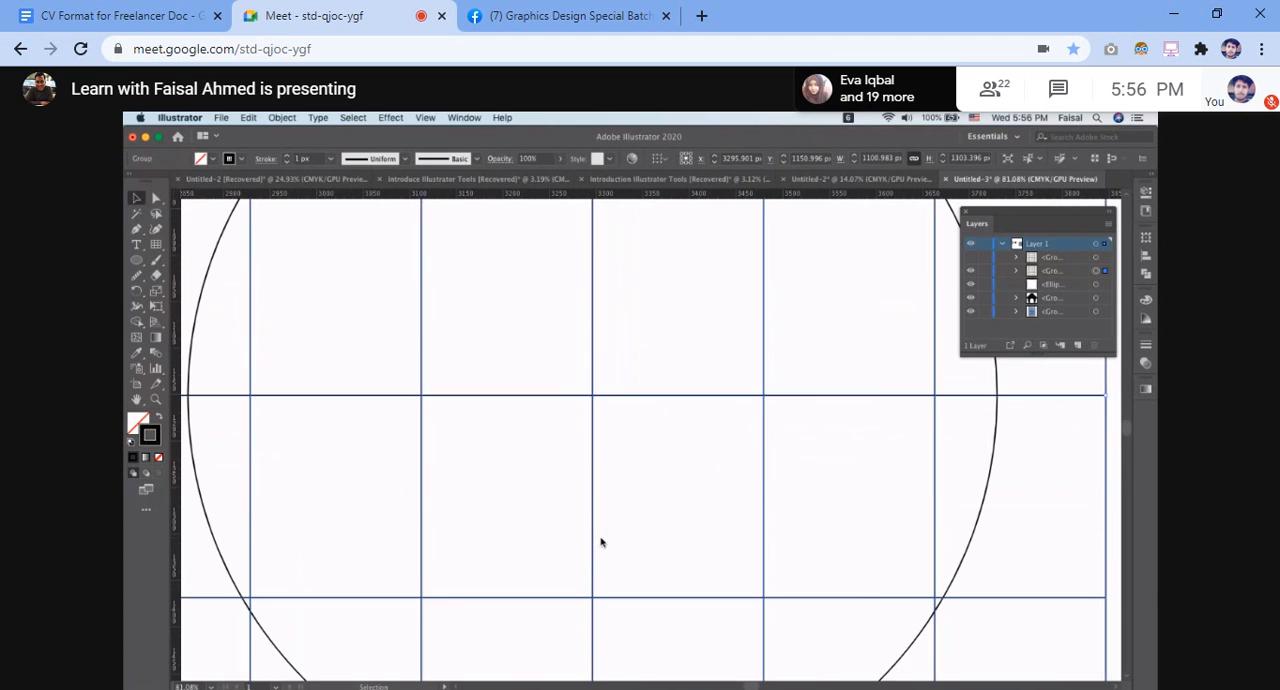
pyautogui.scroll(-10, 601, 542)
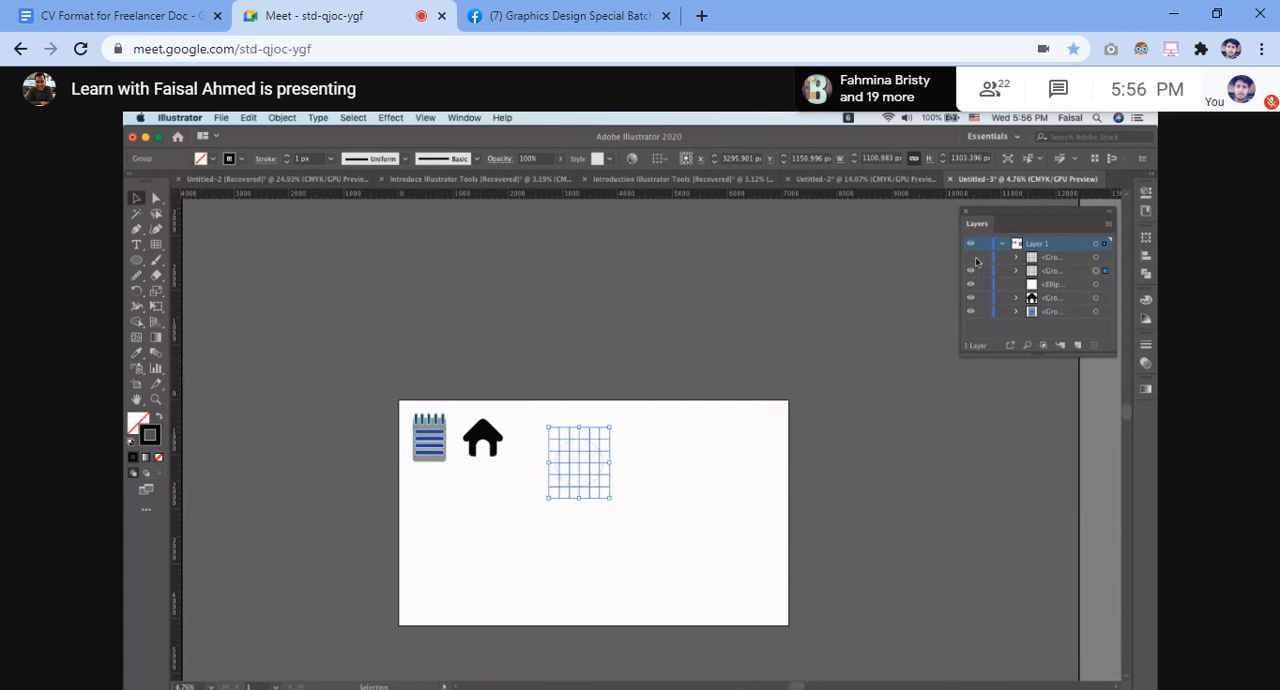
# Switch the document to Outline view and back to Preview
pyautogui.hotkey('ctrl', 'y')
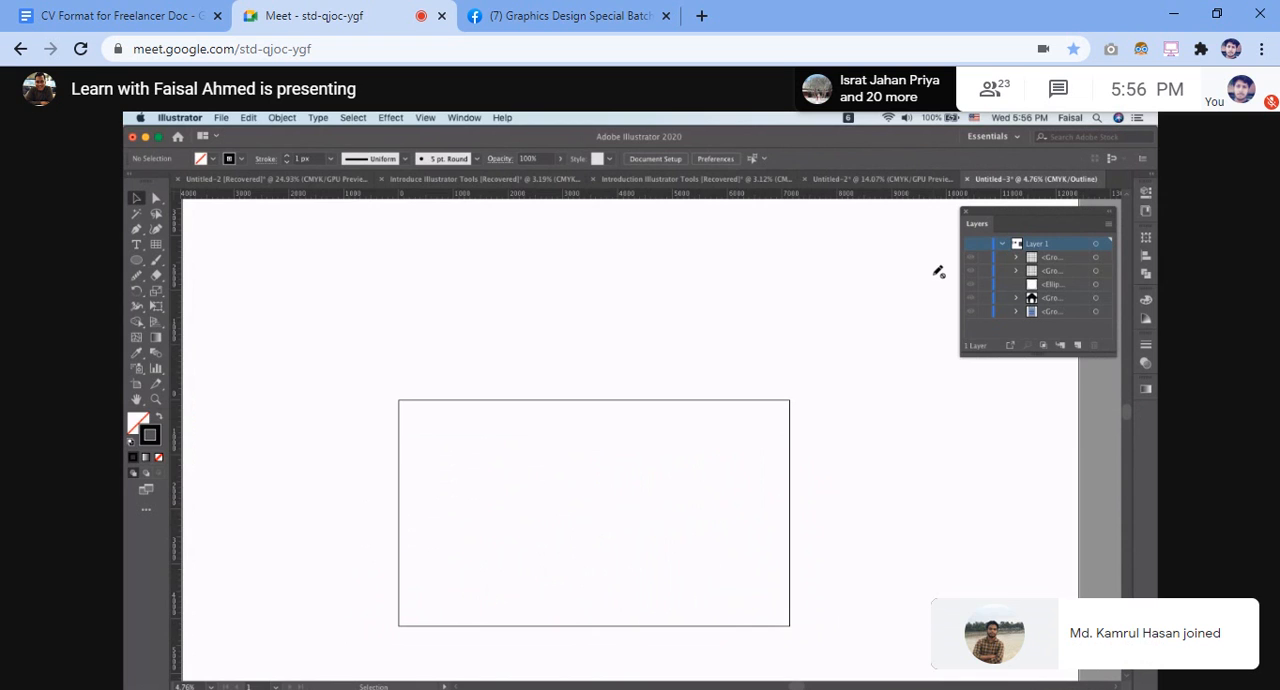
pyautogui.scroll(-1, 675, 312)
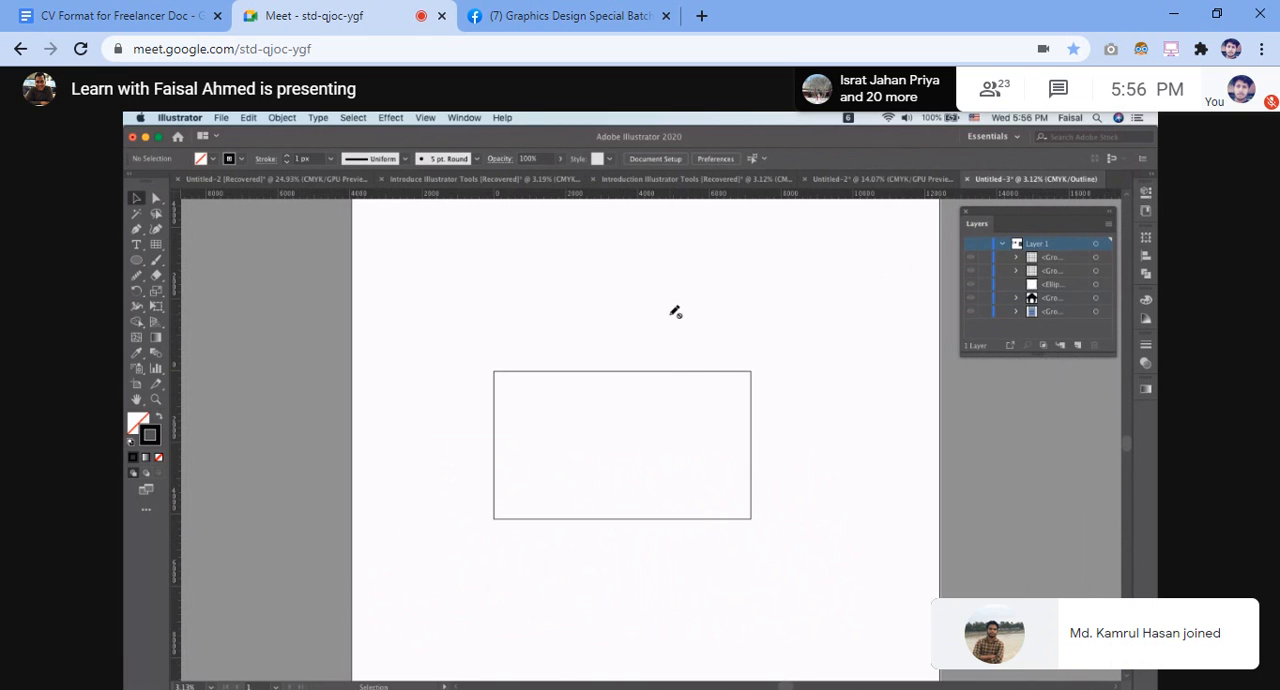
pyautogui.hotkey('ctrl', 'y')
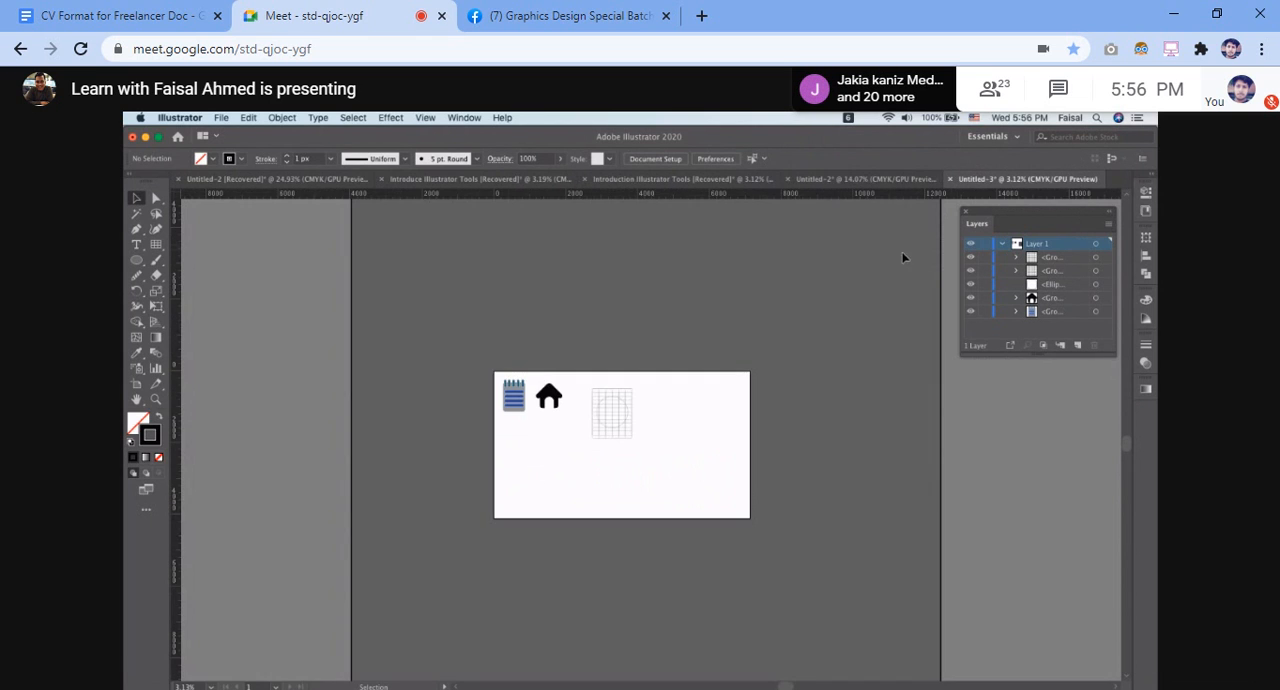
pyautogui.scroll(4, 623, 325)
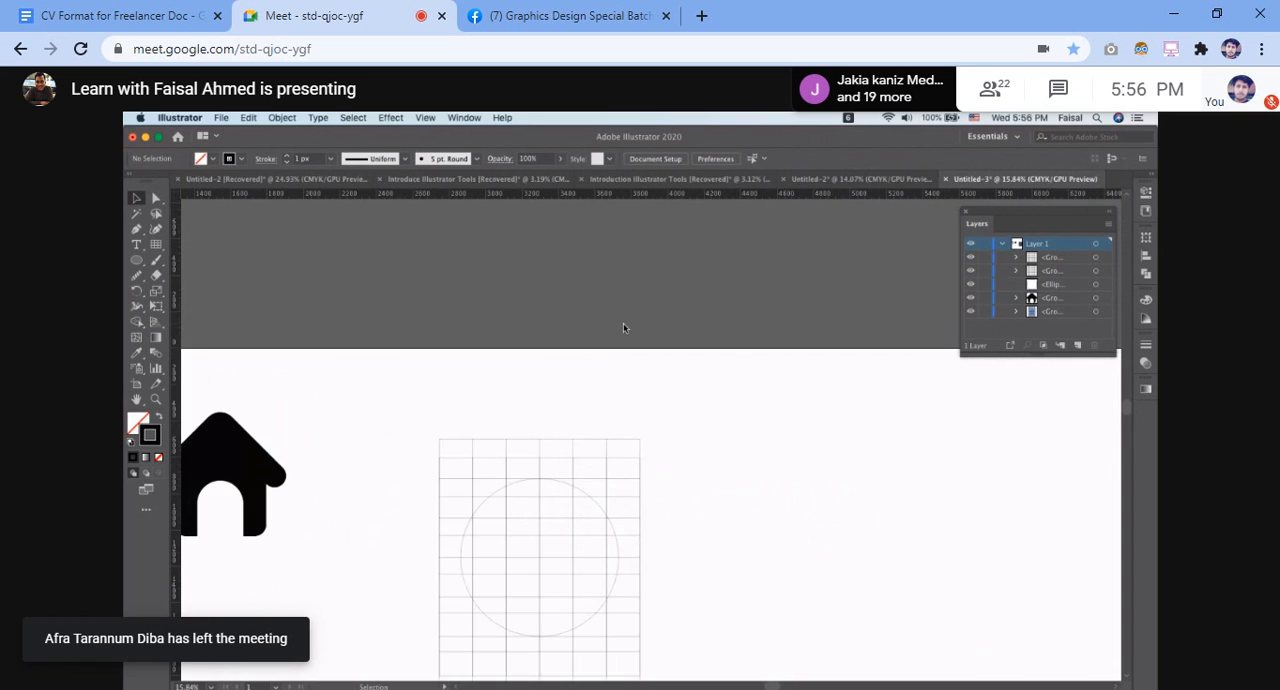
# Toggle the visibility of the topmost grid group and the circle, and hide the second grid group
pyautogui.scroll(-2, 623, 328)
pyautogui.click(971, 259)
pyautogui.click(971, 259)
pyautogui.click(971, 259)
pyautogui.click(970, 284)
pyautogui.click(970, 284)
pyautogui.click(970, 270)
pyautogui.click(970, 257)
pyautogui.scroll(-2, 671, 369)
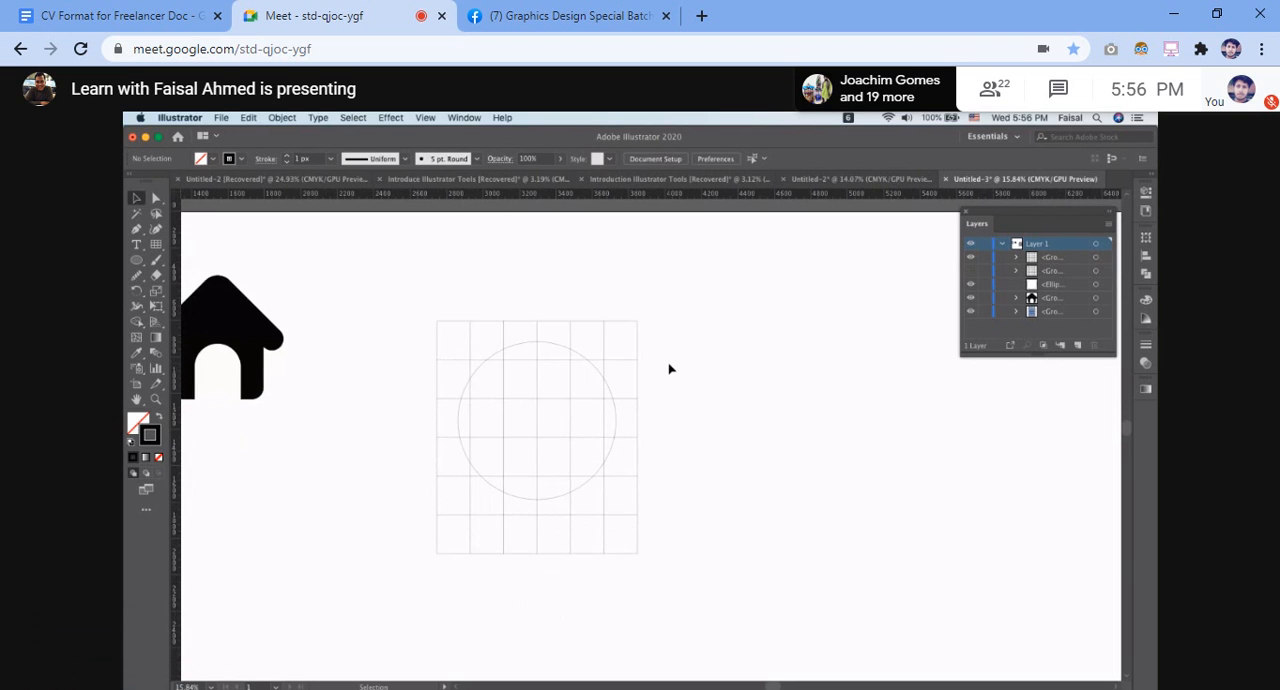
# Compare the two grids by selecting the topmost one, briefly showing the second grid group over it, and deselecting
pyautogui.scroll(5, 671, 368)
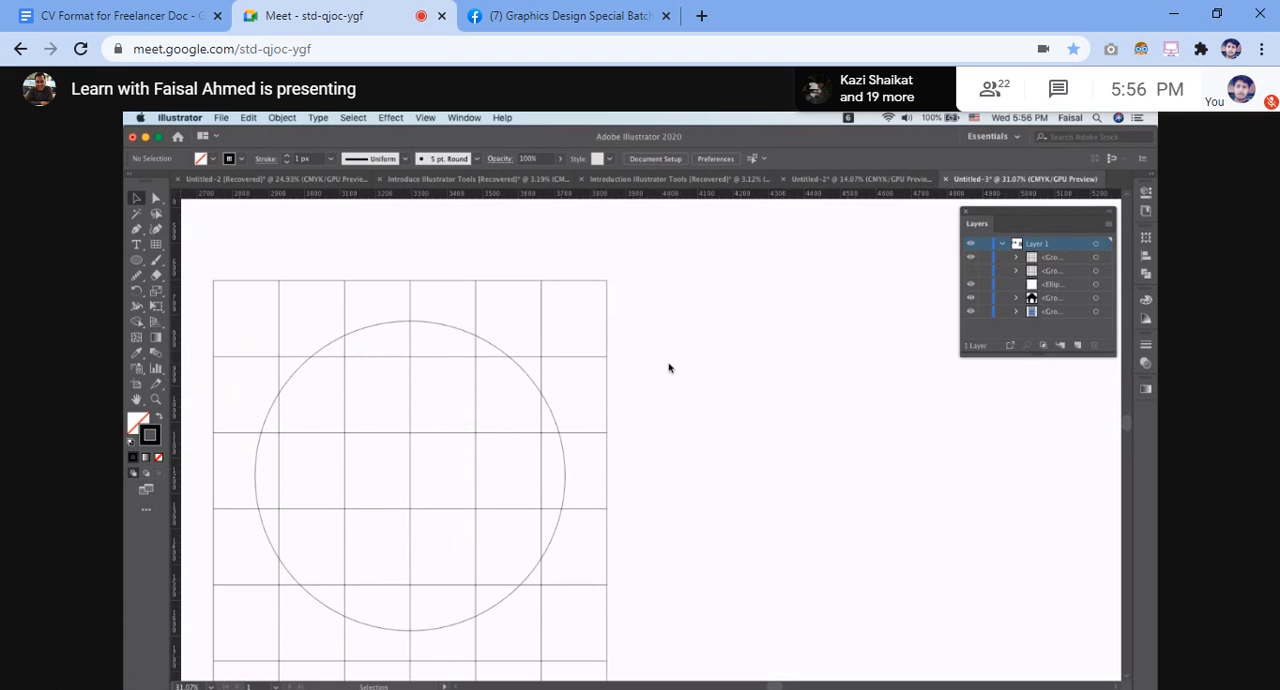
pyautogui.scroll(-2, 690, 380)
pyautogui.click(703, 391)
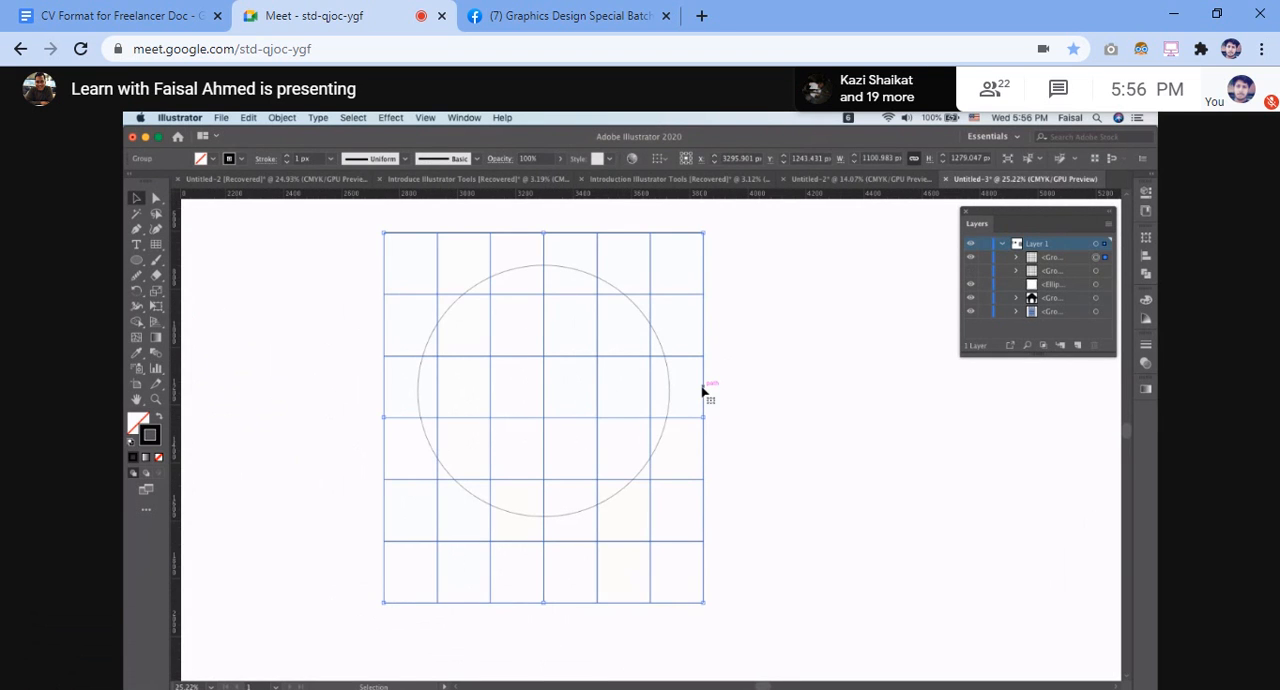
pyautogui.click(970, 271)
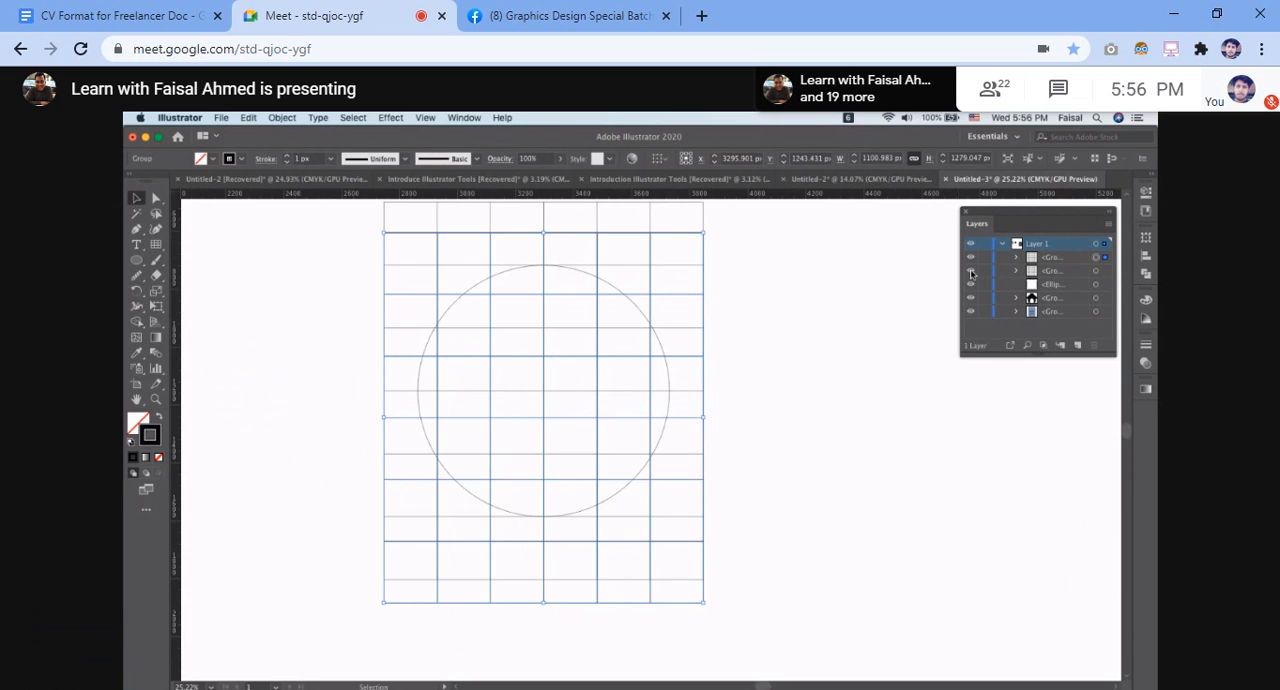
pyautogui.click(970, 271)
pyautogui.click(818, 298)
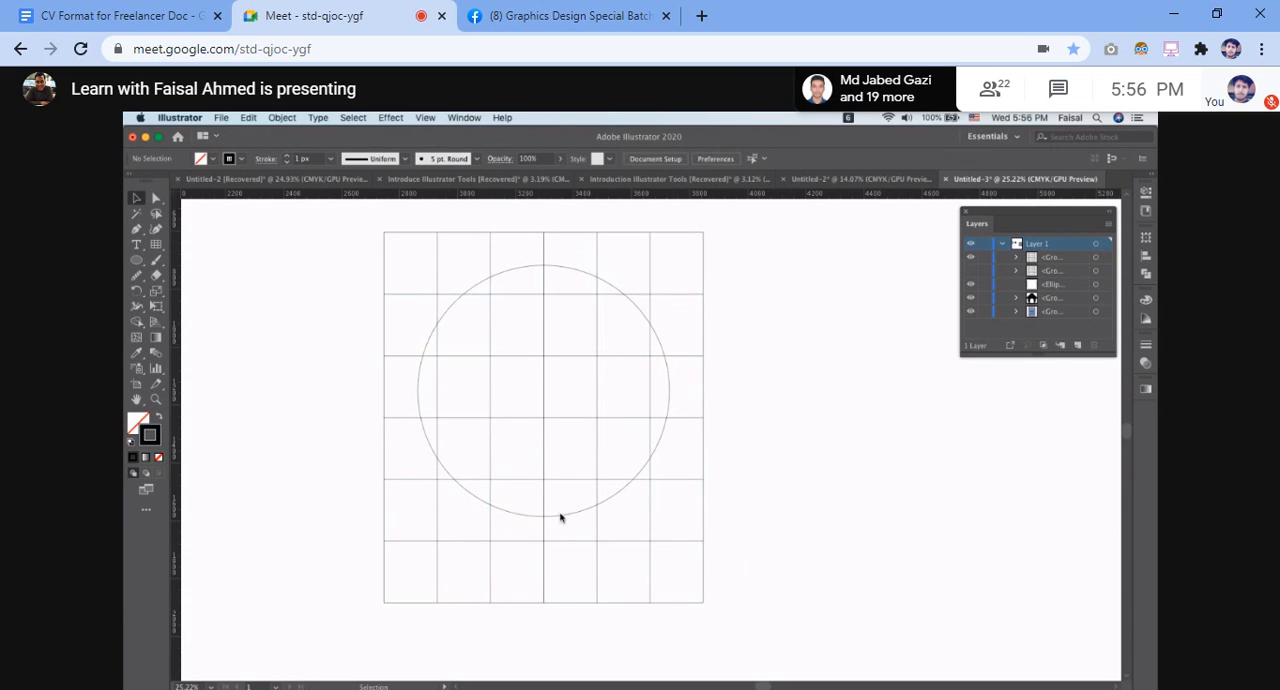
# Fit the topmost grid's lines to the circle's bottom and top, and compare it with the second grid group by toggling visibility
pyautogui.moveTo(543, 606); pyautogui.dragTo(543, 580)
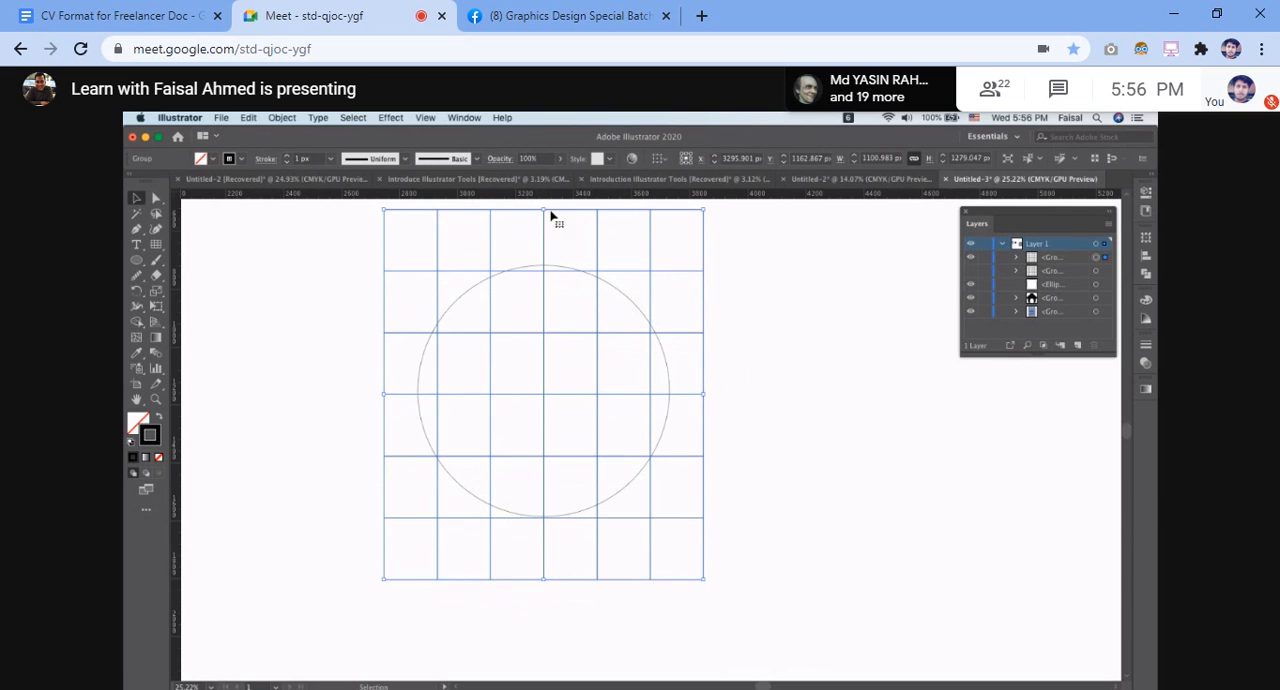
pyautogui.moveTo(543, 210); pyautogui.dragTo(551, 238)
pyautogui.click(970, 271)
pyautogui.click(970, 271)
pyautogui.click(970, 271)
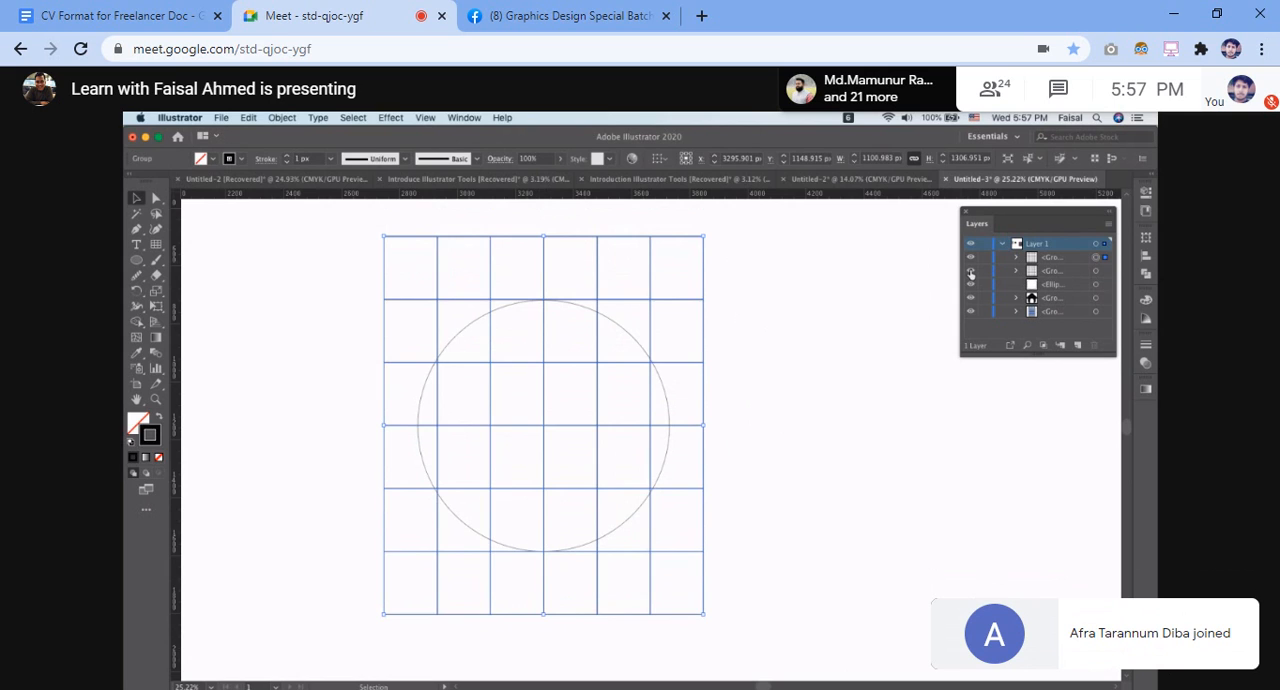
pyautogui.click(624, 275)
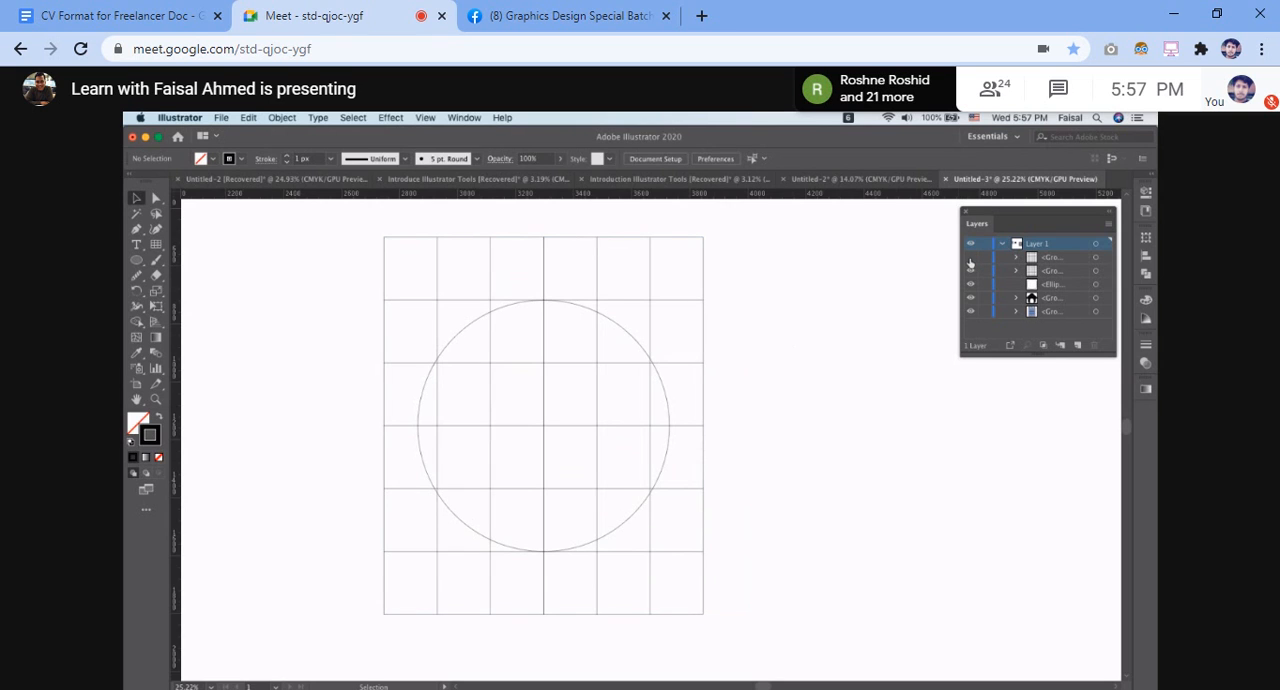
pyautogui.scroll(-2, 705, 318)
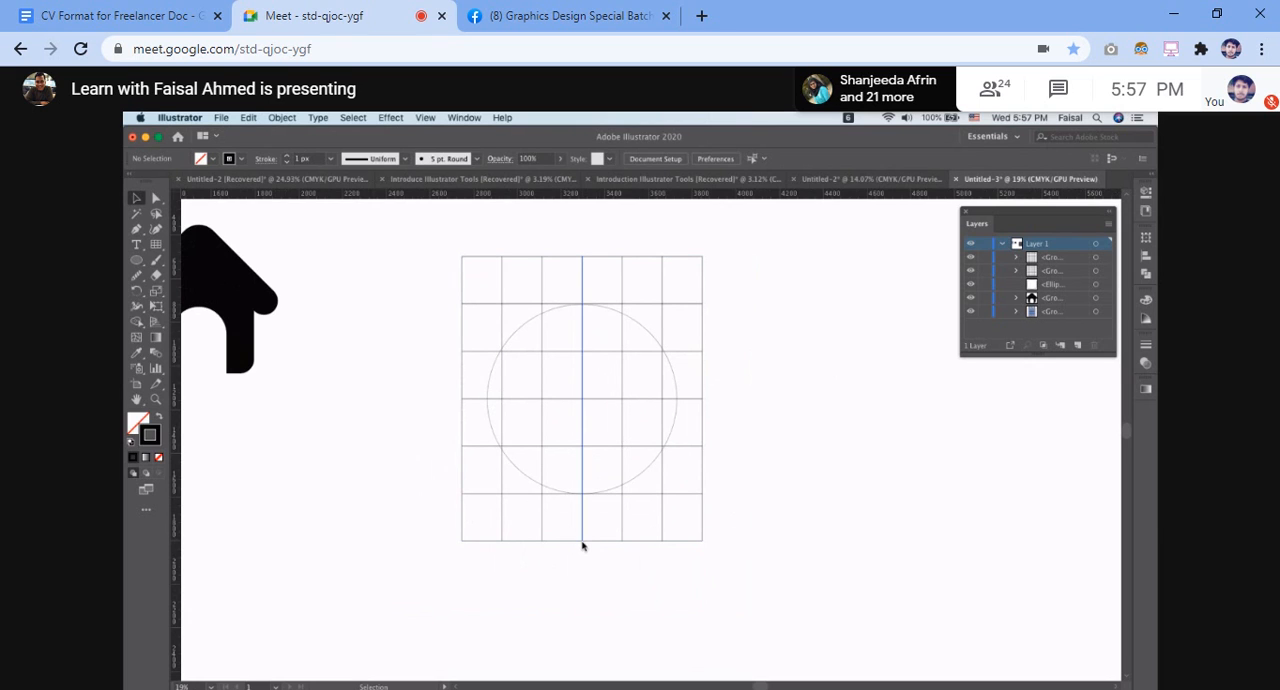
# Shrink the topmost grid group to a height of about 1120 px with a line on the circle's bottom, and show the second grid group
pyautogui.moveTo(576, 541)
pyautogui.mouseDown()
pyautogui.moveTo(583, 580)
pyautogui.moveTo(583, 536)
pyautogui.mouseUp()
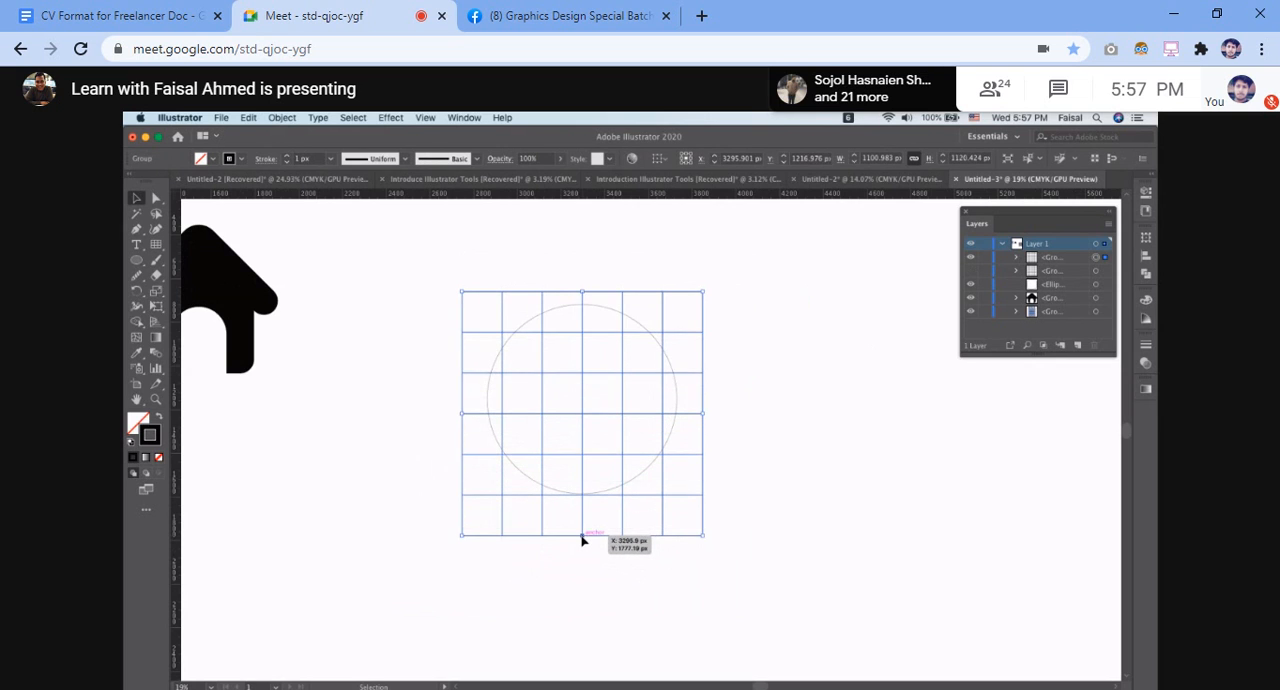
pyautogui.click(971, 271)
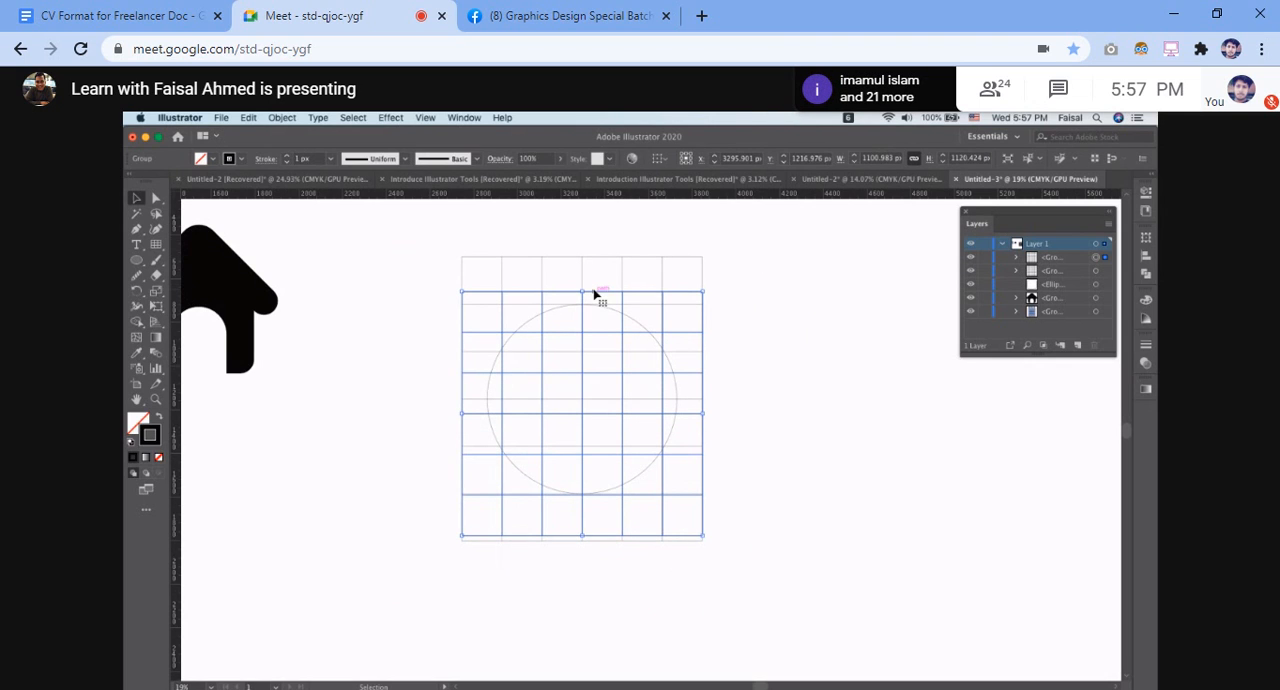
# Try to stretch the topmost grid group's top edge upward, and undo the change
pyautogui.moveTo(594, 294); pyautogui.dragTo(594, 287)
pyautogui.click(846, 374)
pyautogui.press('super+z')
pyautogui.click(847, 374)
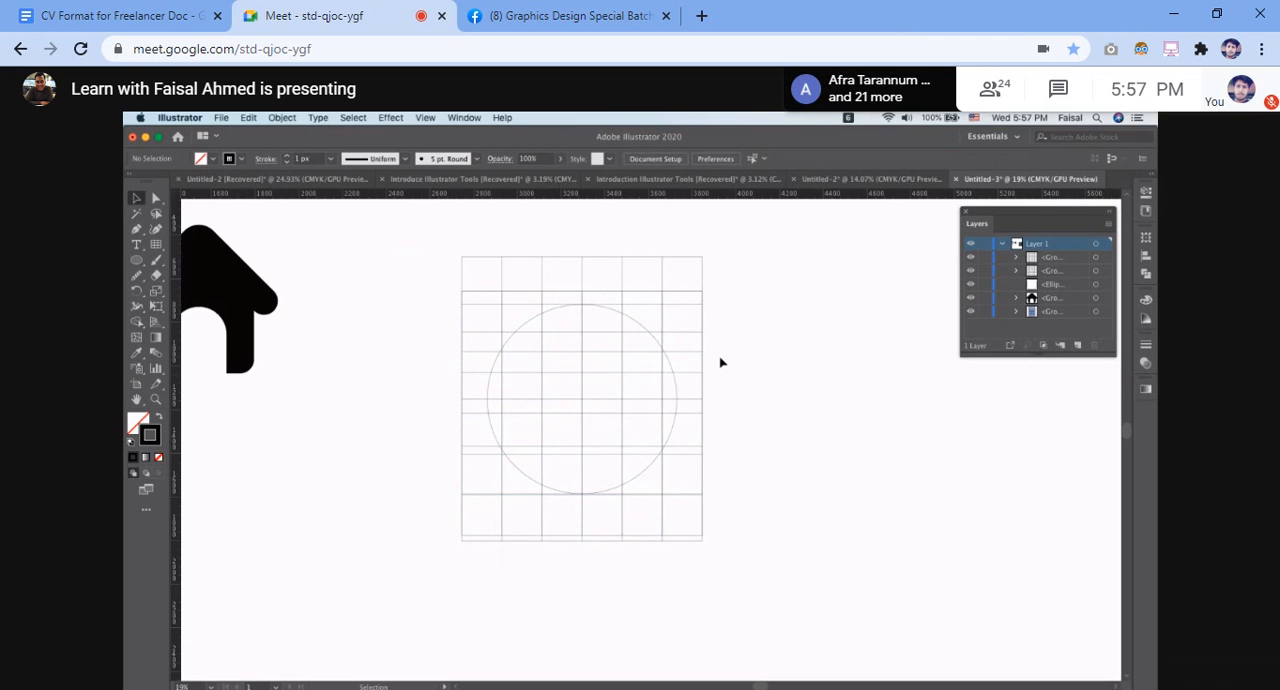
pyautogui.press('super+z')
# Compare the two grids by toggling their visibility, leaving the topmost grid group shown and the second one hidden
pyautogui.click(970, 271)
pyautogui.click(970, 257)
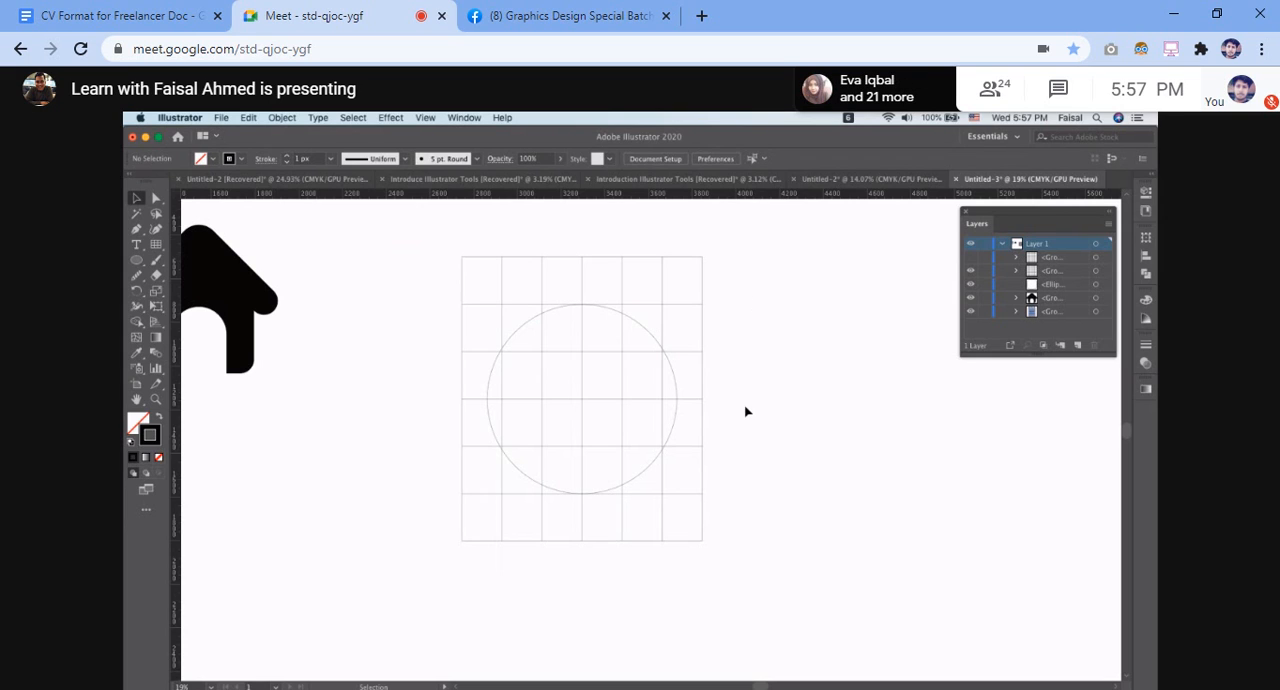
pyautogui.click(971, 259)
pyautogui.click(971, 259)
pyautogui.click(971, 259)
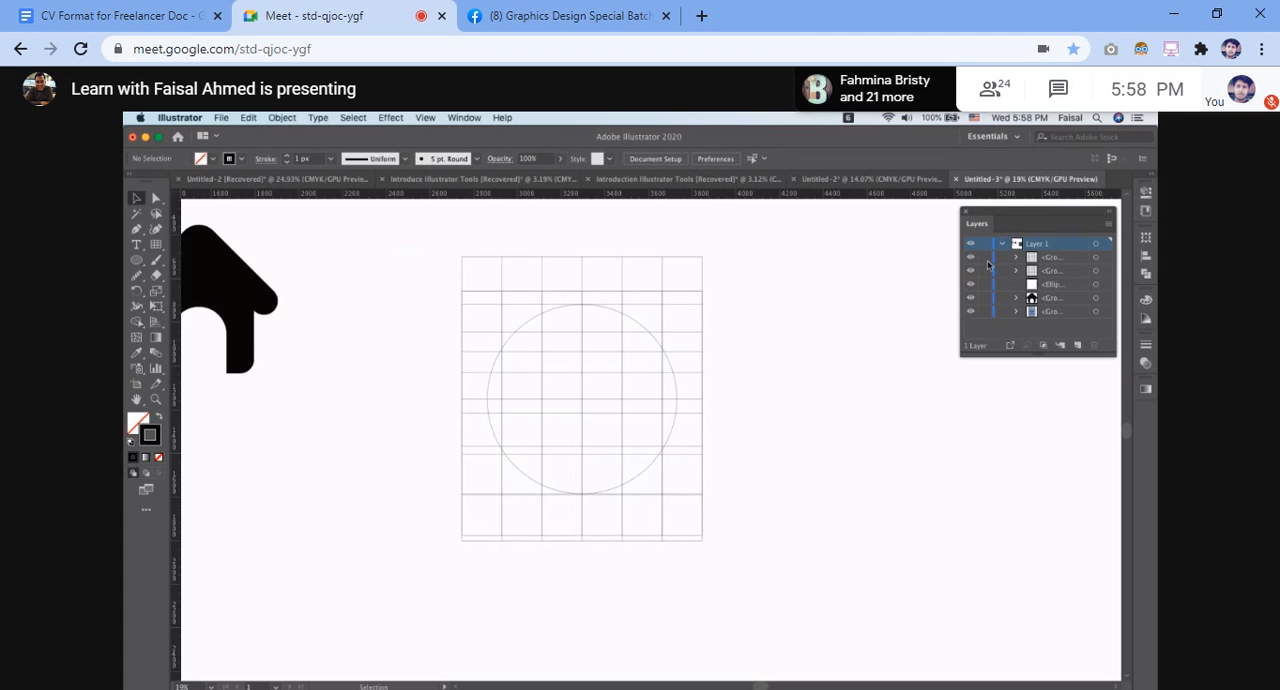
pyautogui.click(973, 272)
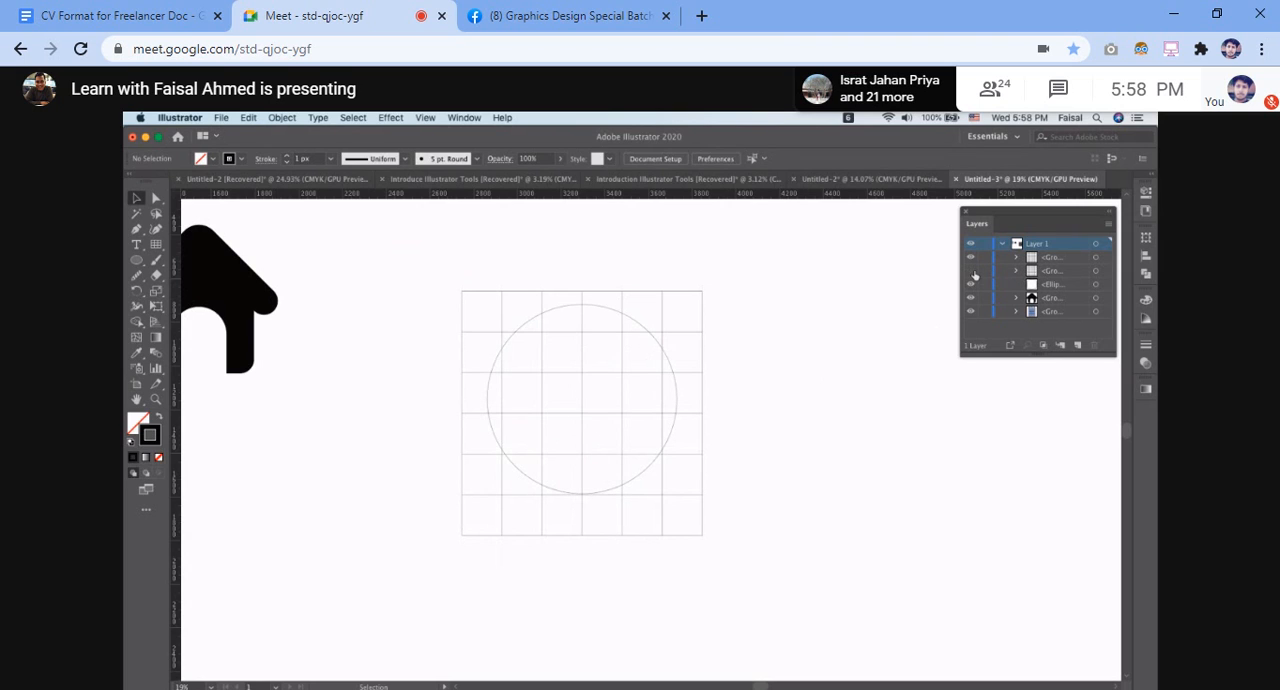
pyautogui.click(971, 259)
pyautogui.click(971, 259)
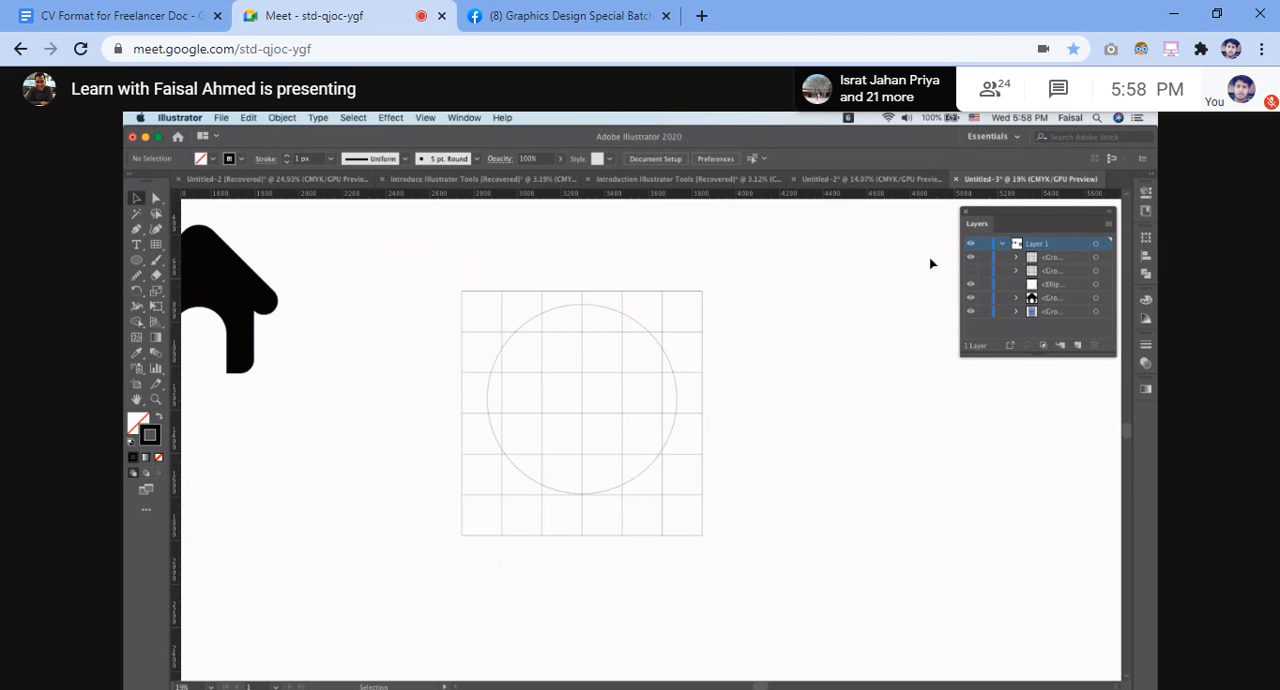
pyautogui.doubleClick(152, 438)
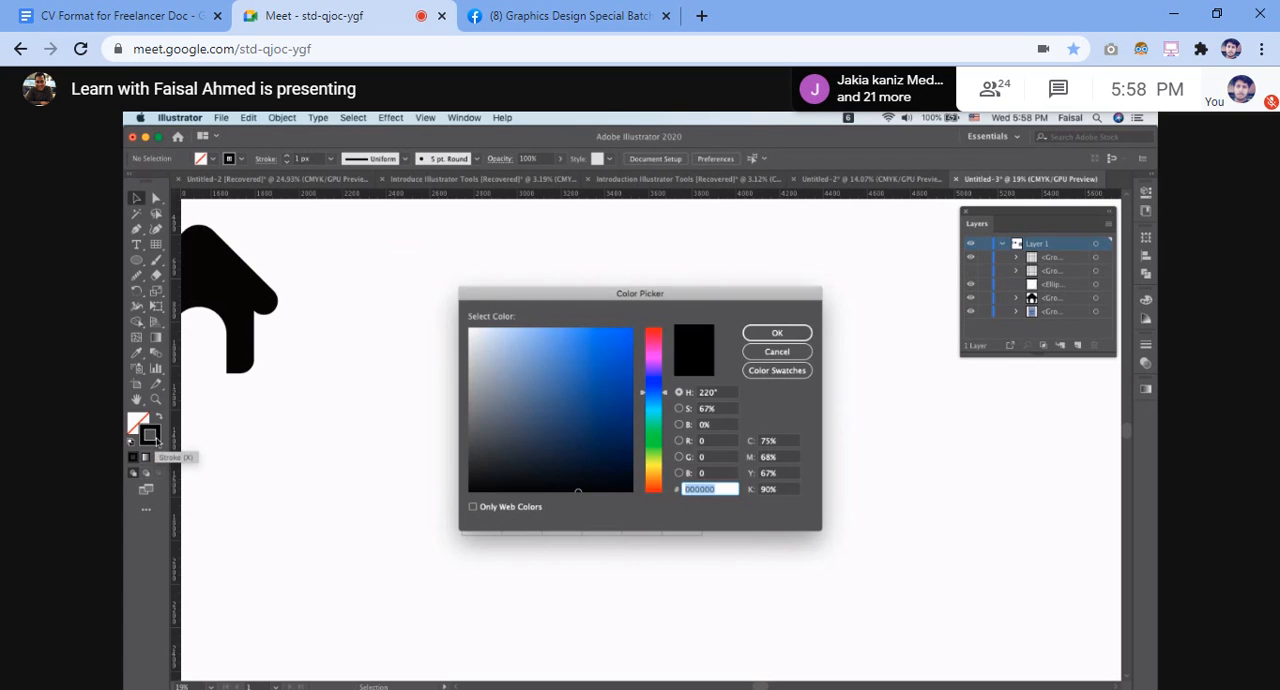
pyautogui.click(654, 340)
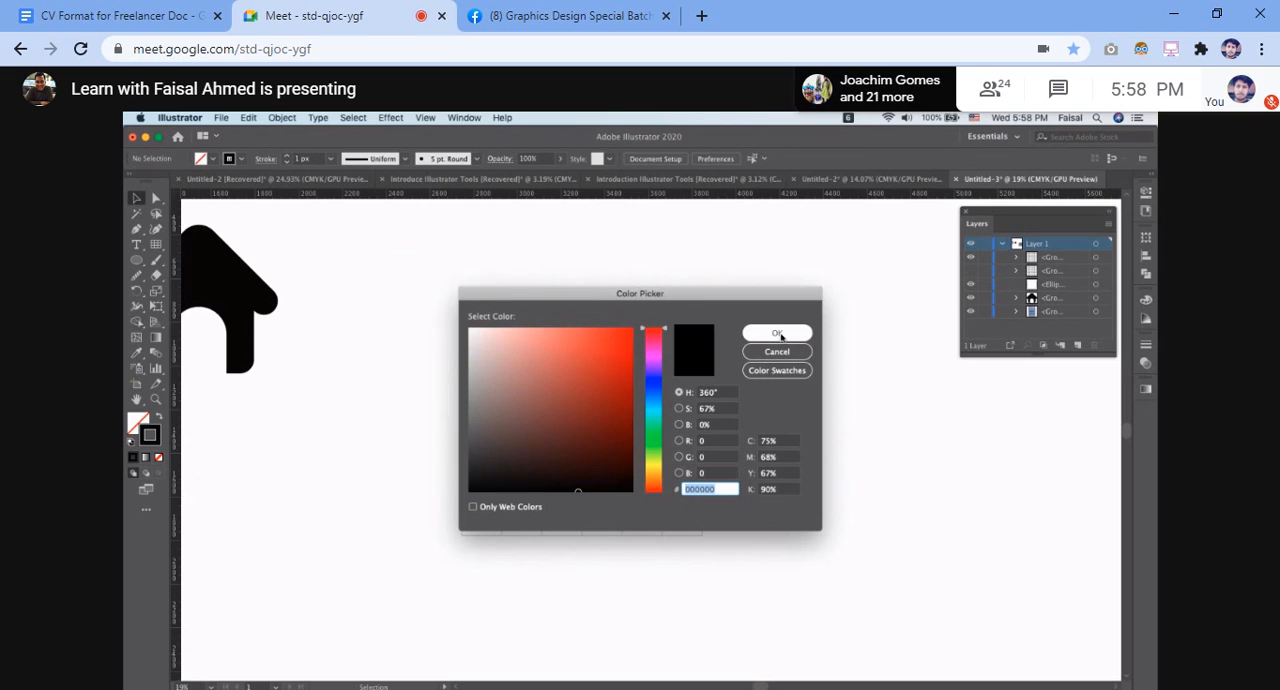
pyautogui.click(777, 333)
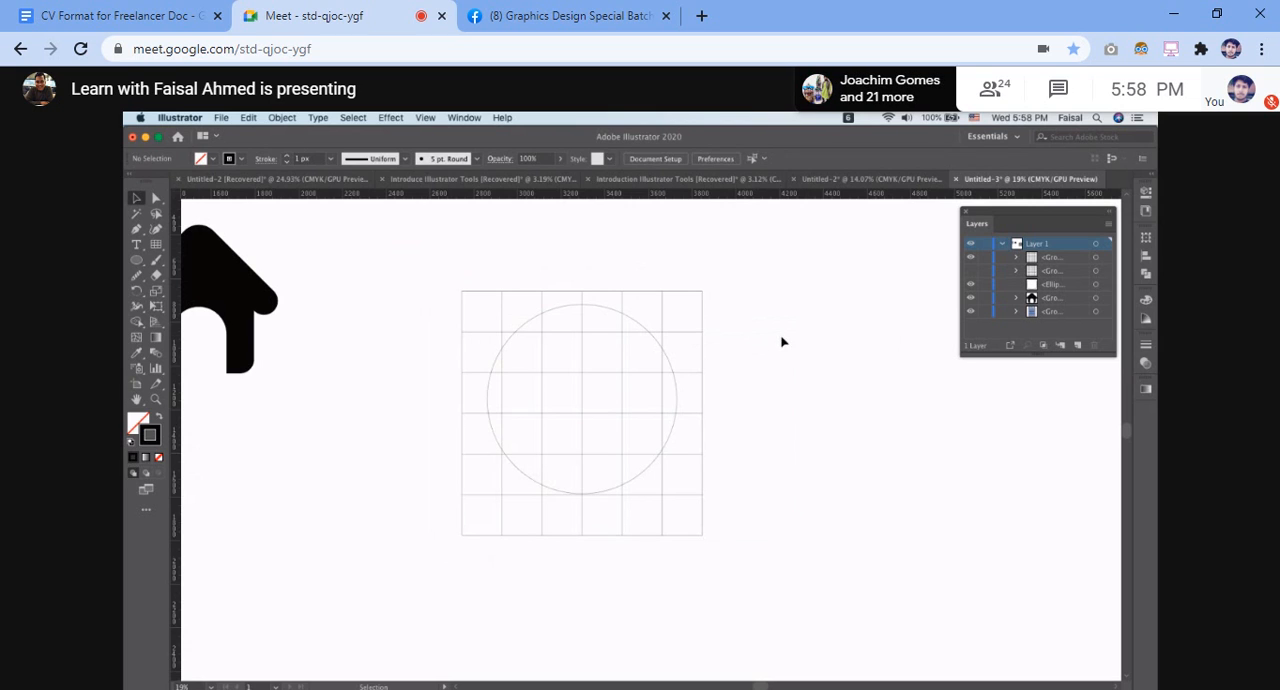
# Change the topmost grid group's stroke color to red (ff0000) and deselect it
pyautogui.click(704, 314)
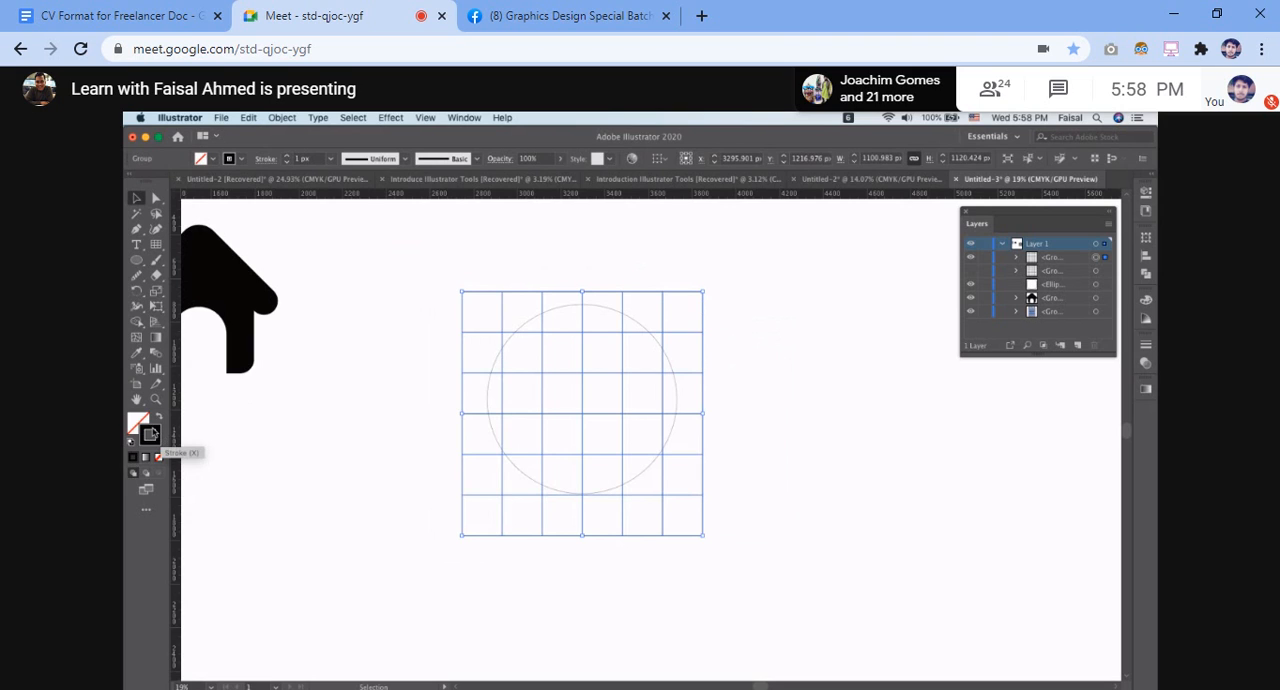
pyautogui.doubleClick(152, 434)
pyautogui.click(655, 343)
pyautogui.moveTo(655, 343); pyautogui.dragTo(655, 329)
pyautogui.click(630, 330)
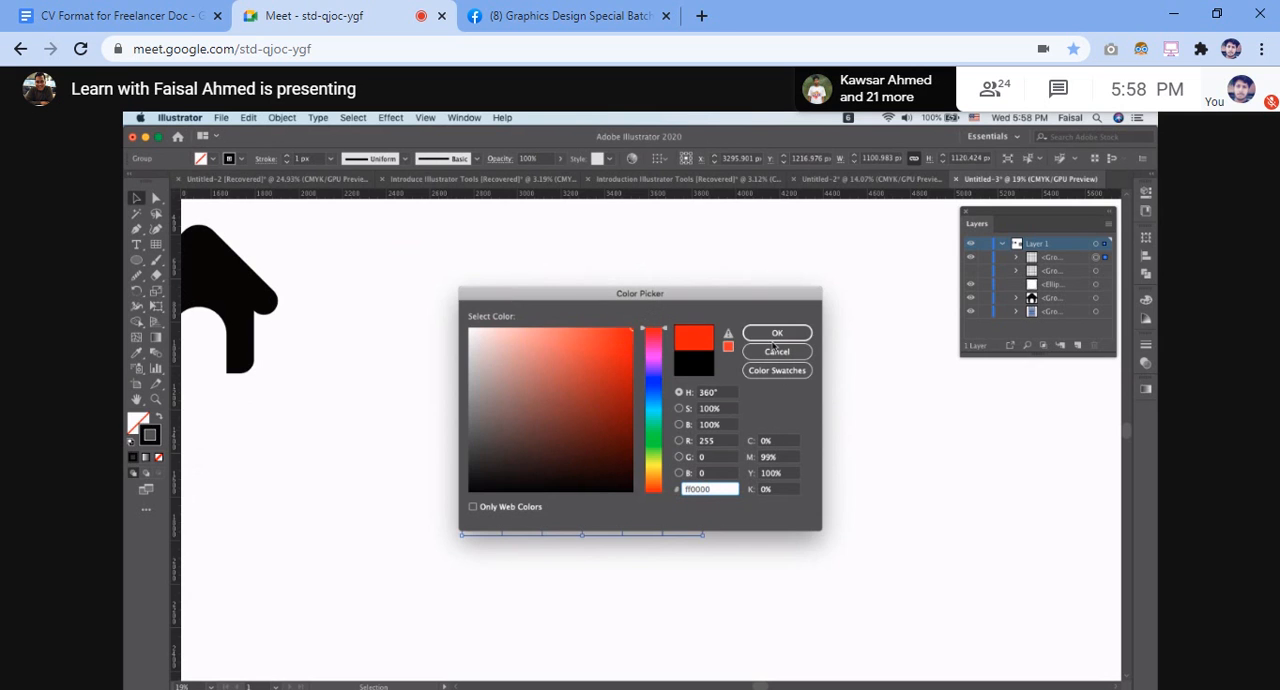
pyautogui.click(777, 335)
pyautogui.click(778, 343)
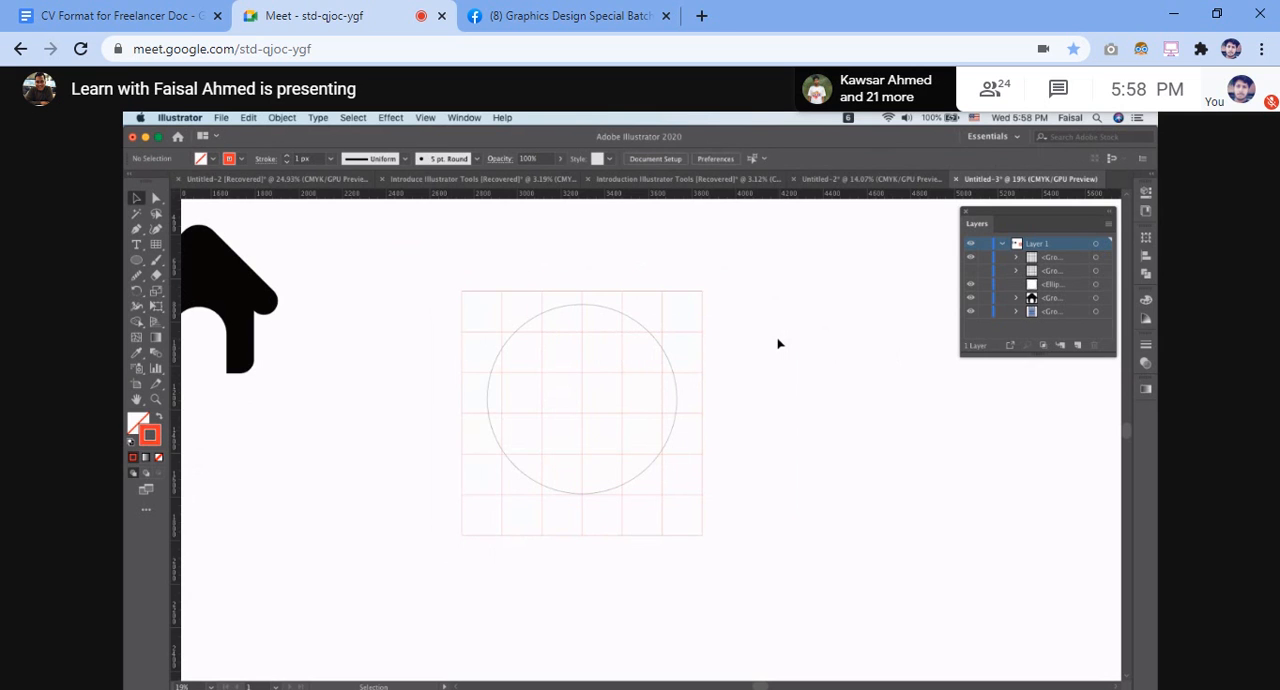
# Show the second grid group and shift the red grid vertically until one of its lines meets the circle's bottom
pyautogui.scroll(2, 778, 343)
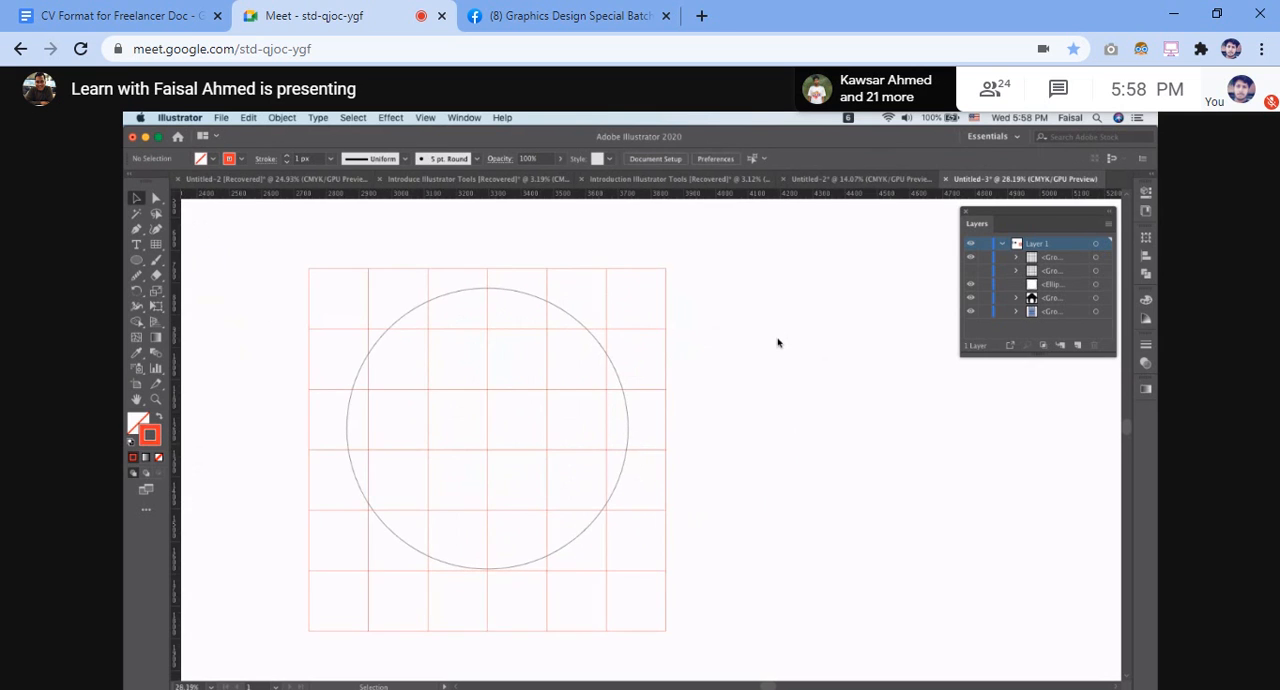
pyautogui.click(969, 279)
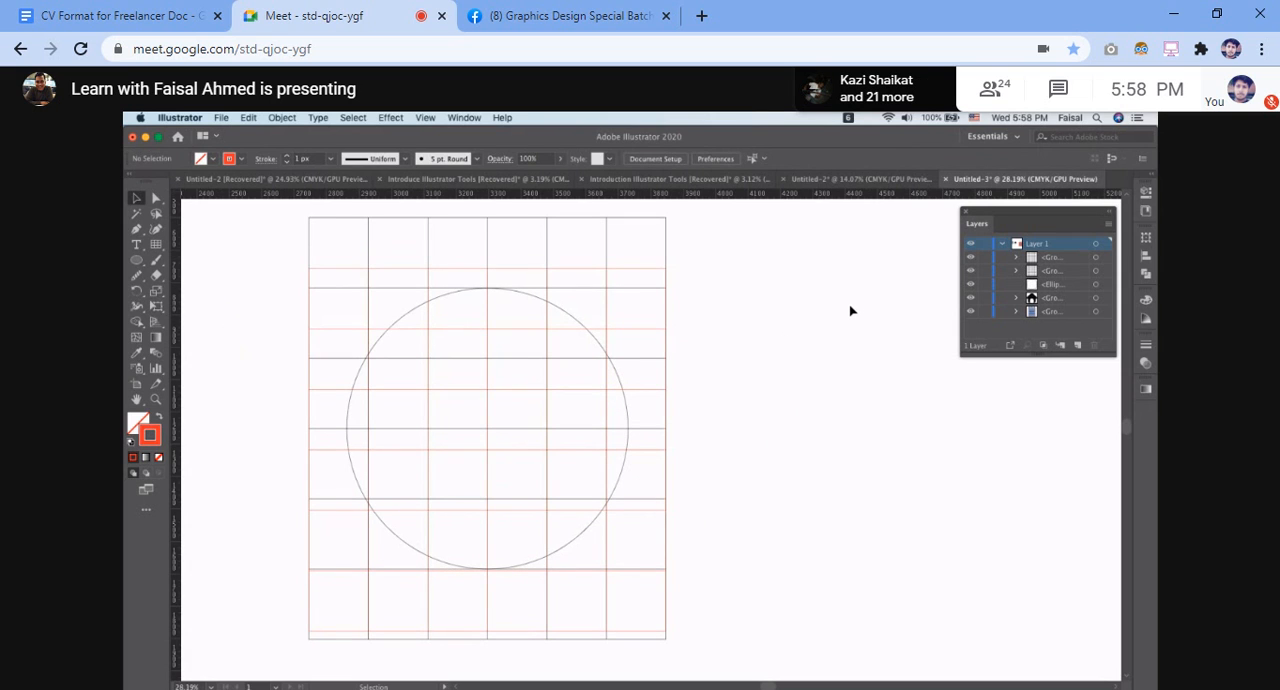
pyautogui.scroll(-2, 749, 374)
pyautogui.click(577, 298)
pyautogui.moveTo(576, 296); pyautogui.dragTo(578, 297)
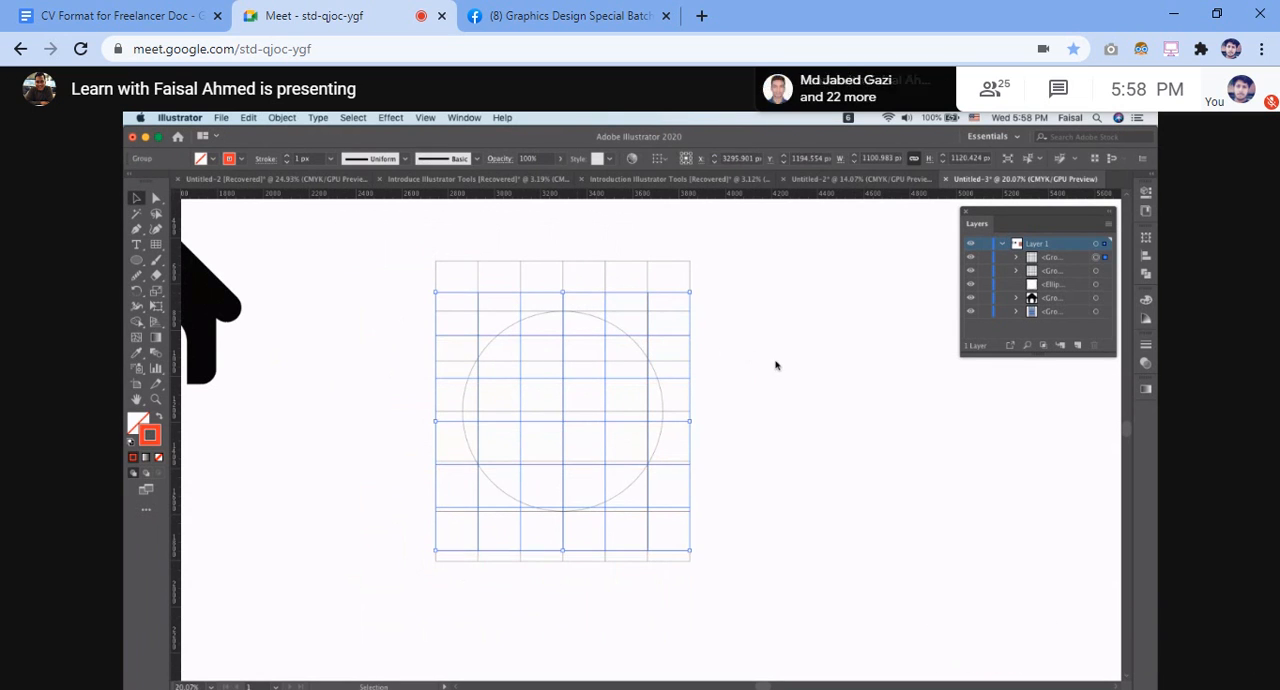
pyautogui.click(776, 367)
pyautogui.moveTo(570, 556); pyautogui.dragTo(568, 536)
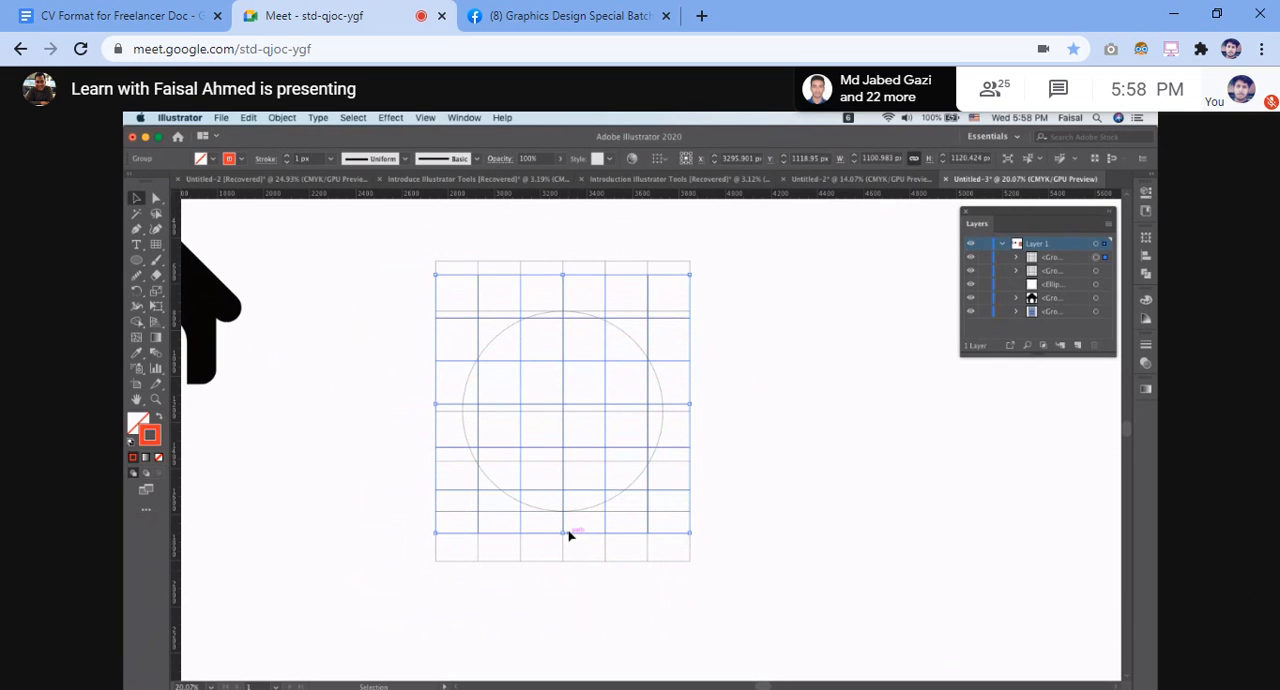
pyautogui.click(828, 430)
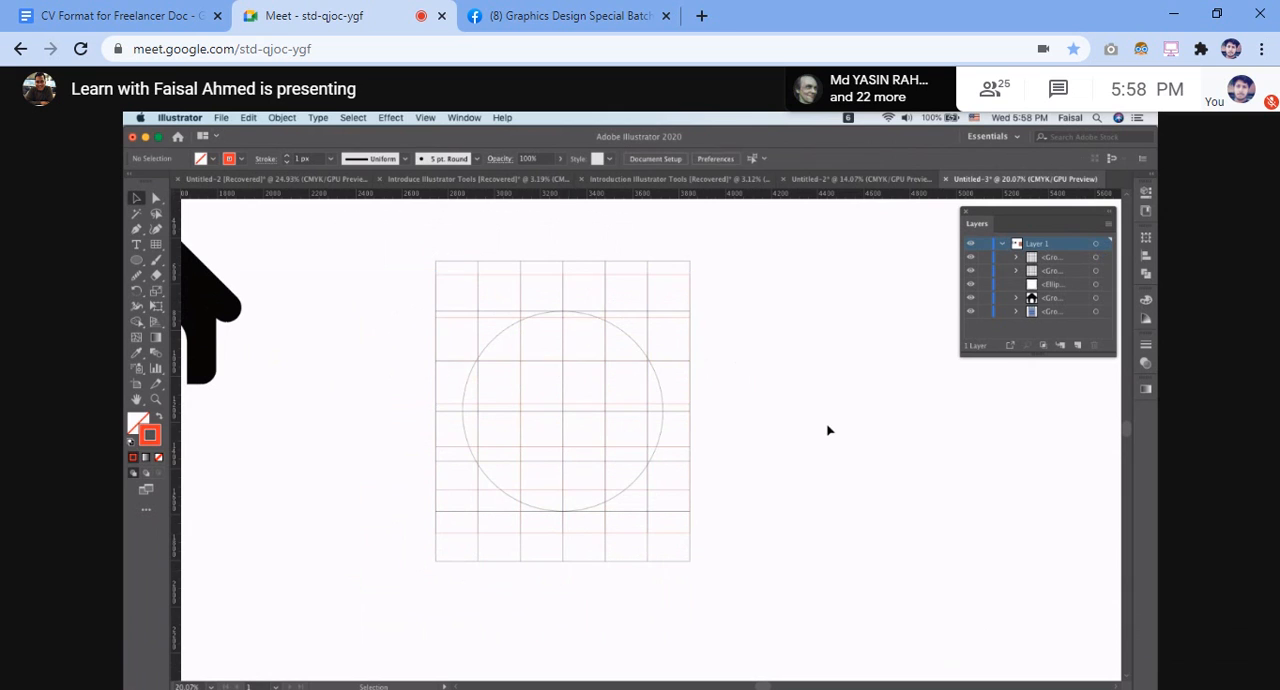
pyautogui.moveTo(576, 542); pyautogui.dragTo(578, 559)
pyautogui.click(822, 504)
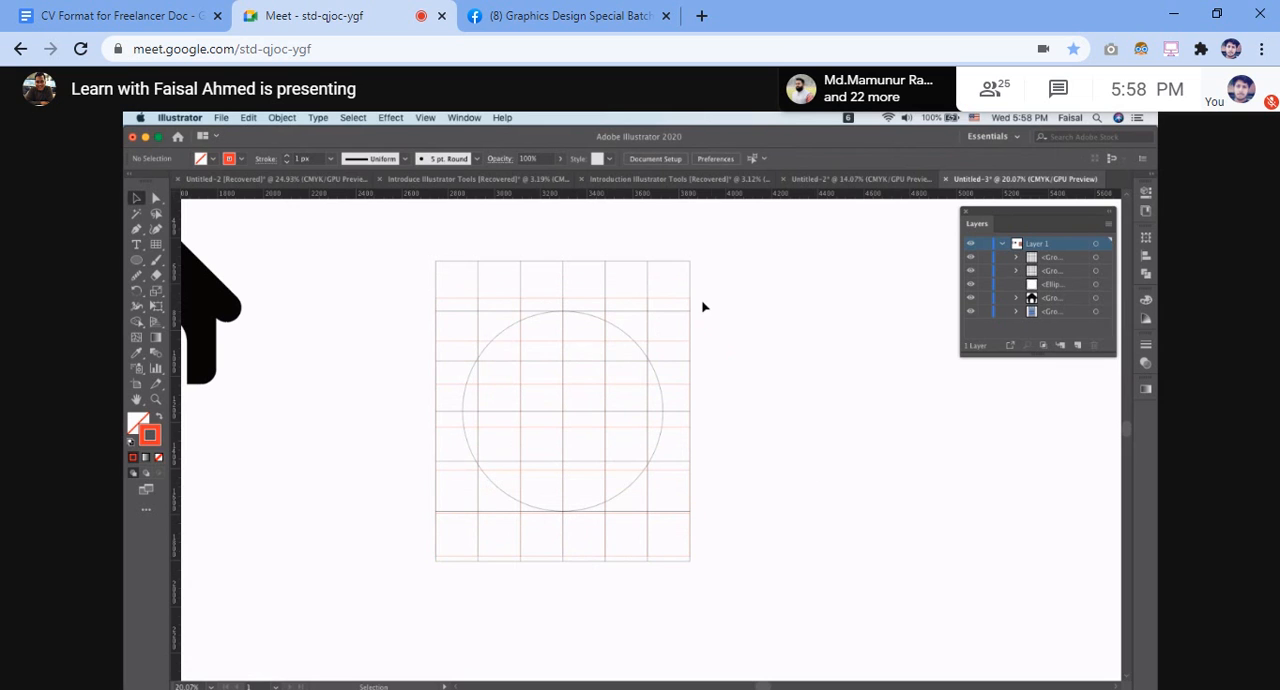
# Move the red grid away from the circle into the empty space to its right
pyautogui.moveTo(688, 302); pyautogui.dragTo(945, 333)
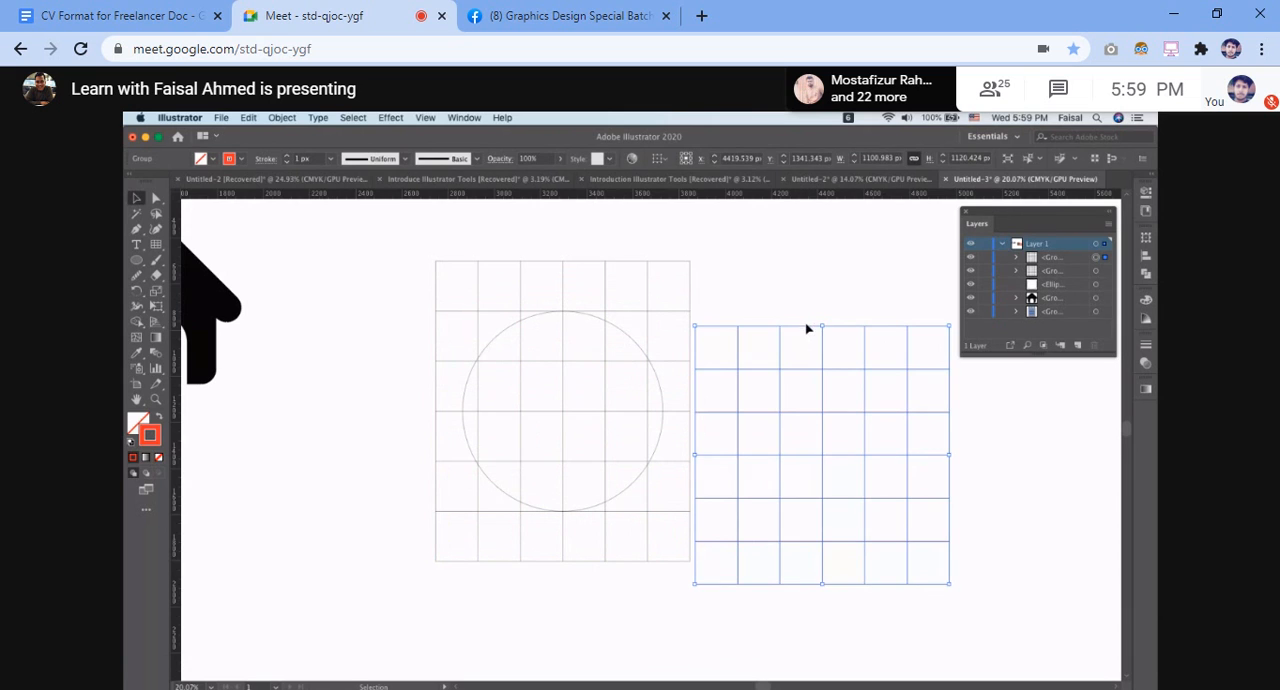
pyautogui.click(951, 323)
pyautogui.moveTo(787, 333); pyautogui.dragTo(903, 320)
pyautogui.click(757, 359)
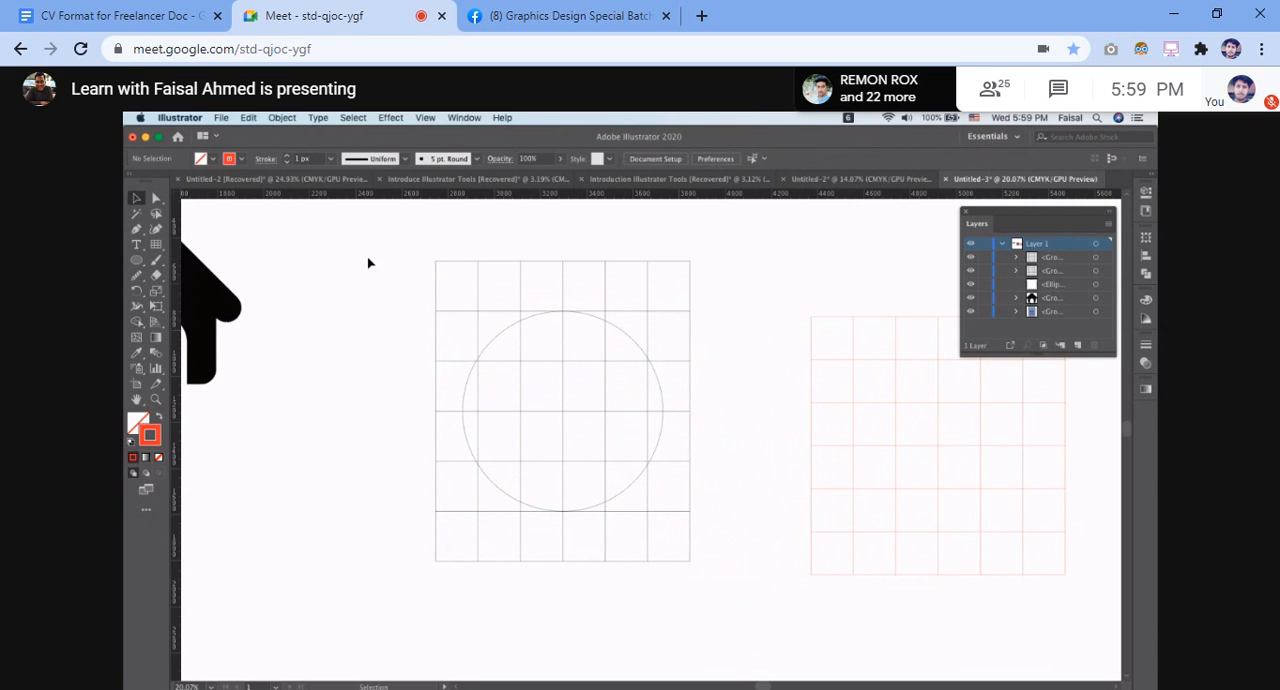
# Select the black grid with the circle and merge away the outer cells around the circle using the Shape Builder tool
pyautogui.moveTo(357, 260); pyautogui.dragTo(722, 645)
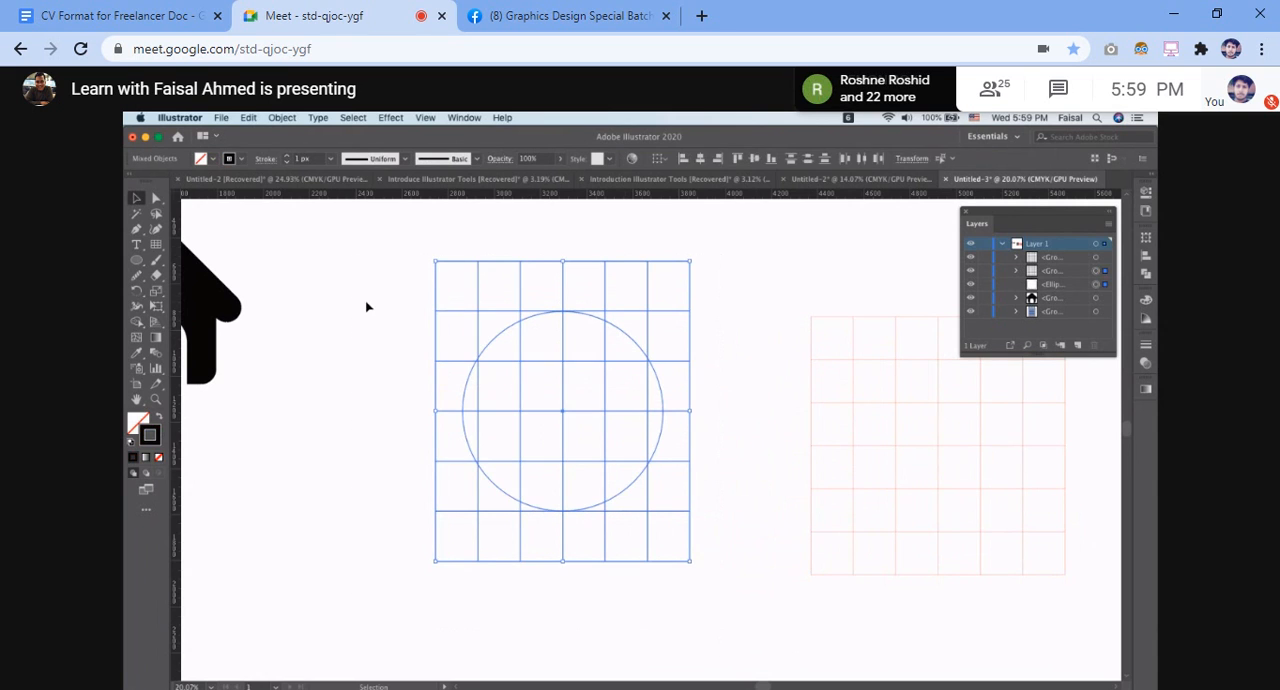
pyautogui.click(137, 306)
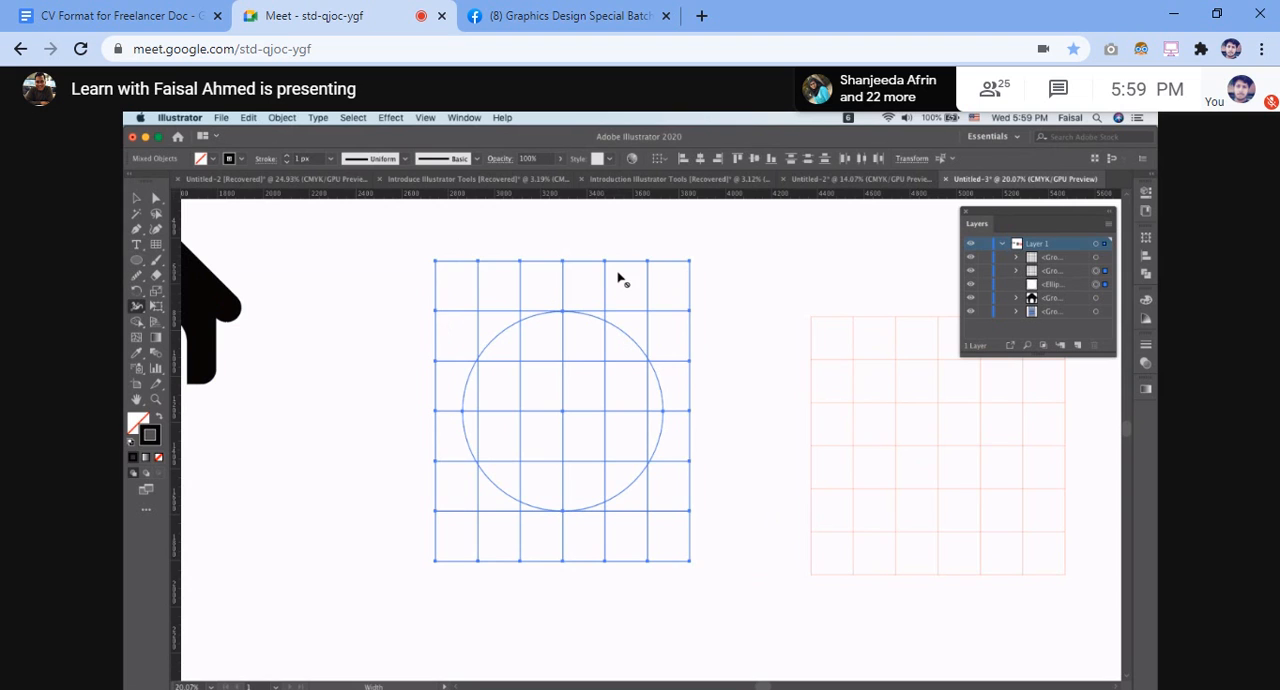
pyautogui.press('v')
pyautogui.click(139, 325)
pyautogui.click(205, 320)
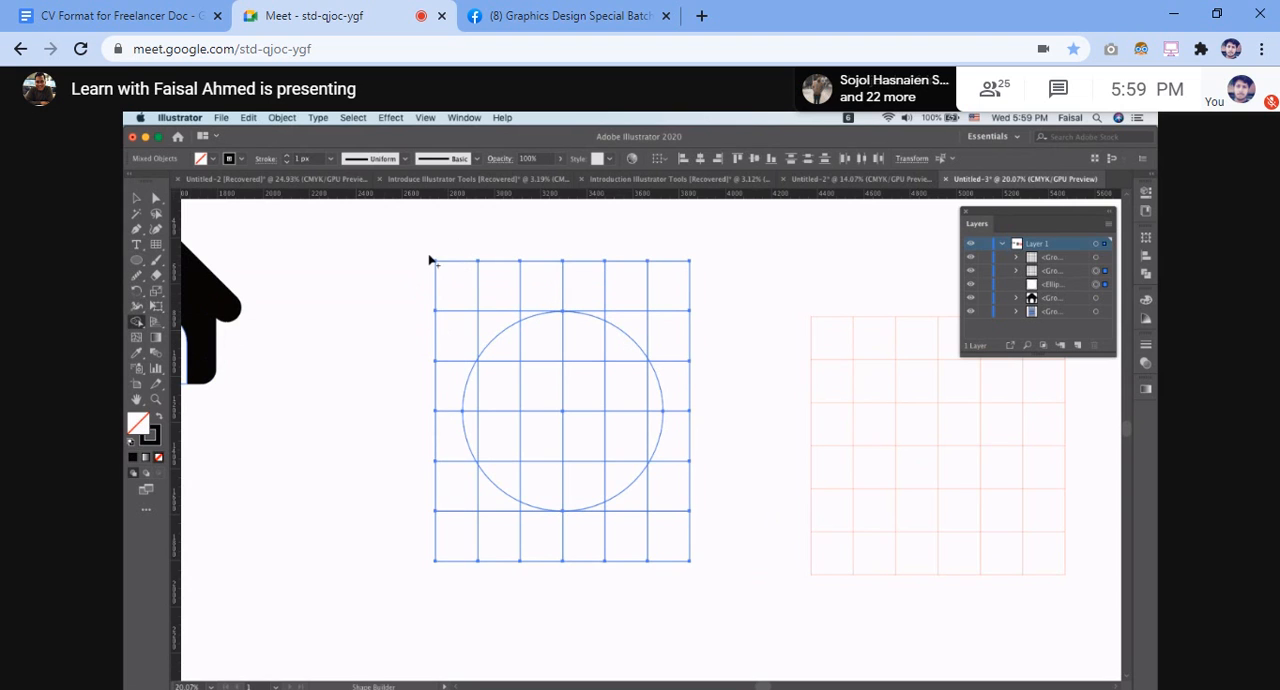
pyautogui.moveTo(412, 324)
pyautogui.mouseDown()
pyautogui.moveTo(543, 286)
pyautogui.moveTo(589, 284)
pyautogui.moveTo(661, 308)
pyautogui.moveTo(683, 424)
pyautogui.moveTo(677, 478)
pyautogui.moveTo(627, 535)
pyautogui.moveTo(560, 544)
pyautogui.moveTo(478, 513)
pyautogui.moveTo(423, 427)
pyautogui.moveTo(426, 399)
pyautogui.moveTo(446, 406)
pyautogui.mouseUp()
pyautogui.moveTo(483, 338)
pyautogui.mouseDown()
pyautogui.moveTo(525, 309)
pyautogui.moveTo(491, 322)
pyautogui.mouseUp()
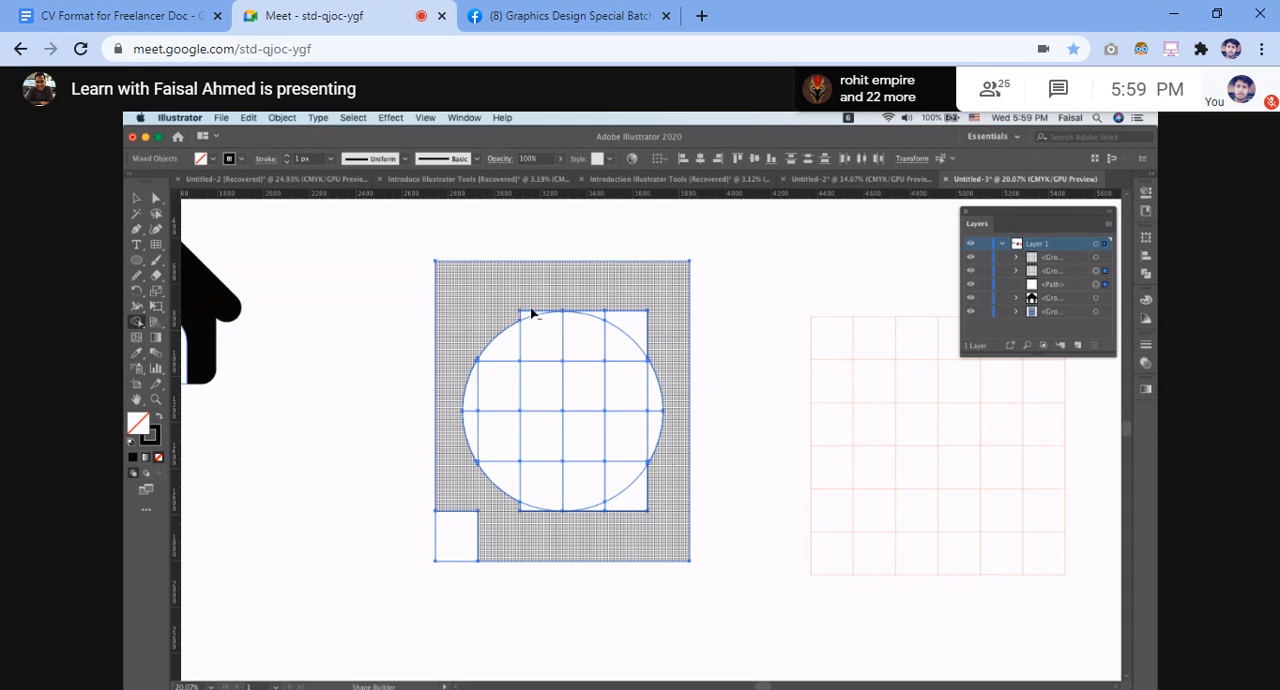
# Remove the remaining grid pieces outside the circle, including the stray lower-left cell, with the Shape Builder tool, and deselect the artwork
pyautogui.keyDown('alt'); pyautogui.click(532, 314); pyautogui.keyUp('alt')
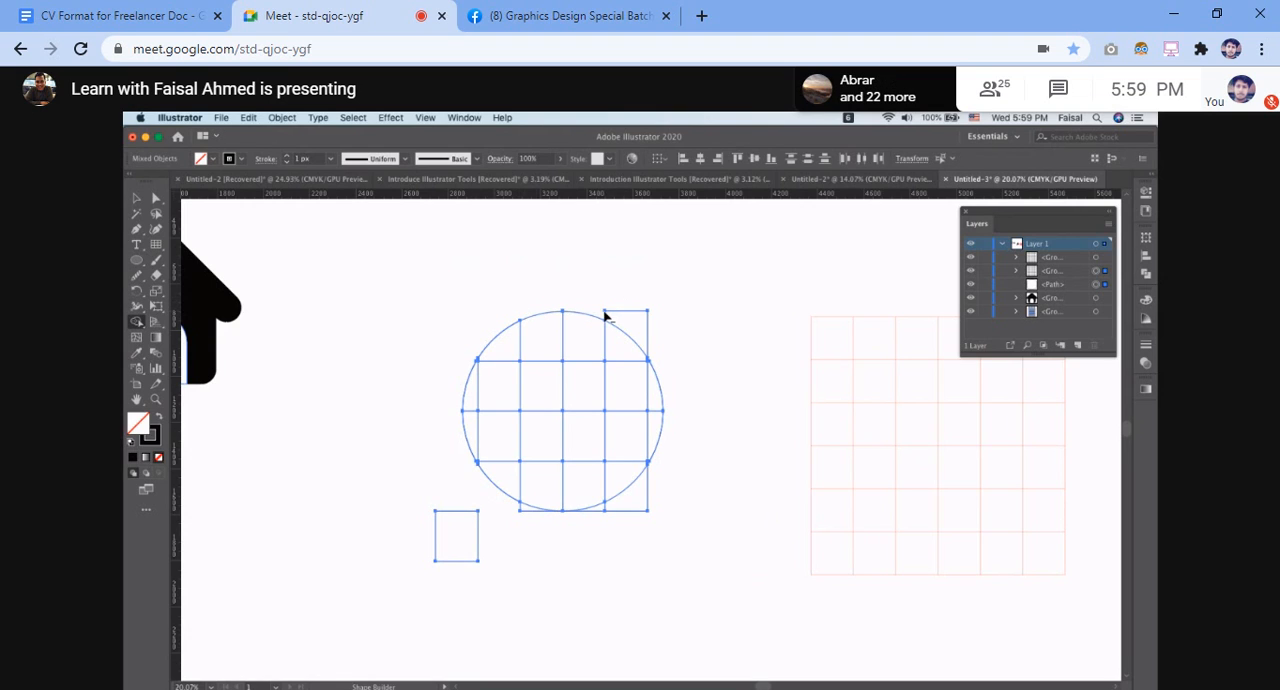
pyautogui.keyDown('alt'); pyautogui.click(635, 318); pyautogui.keyUp('alt')
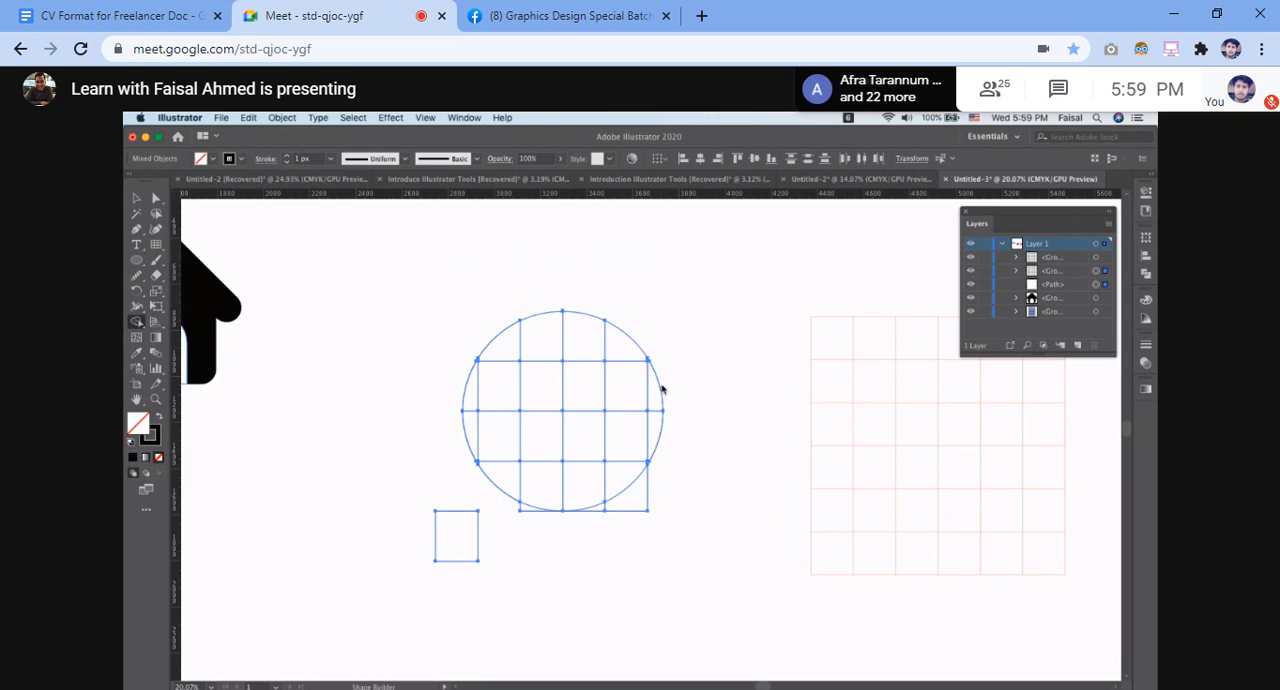
pyautogui.keyDown('alt'); pyautogui.click(651, 487); pyautogui.keyUp('alt')
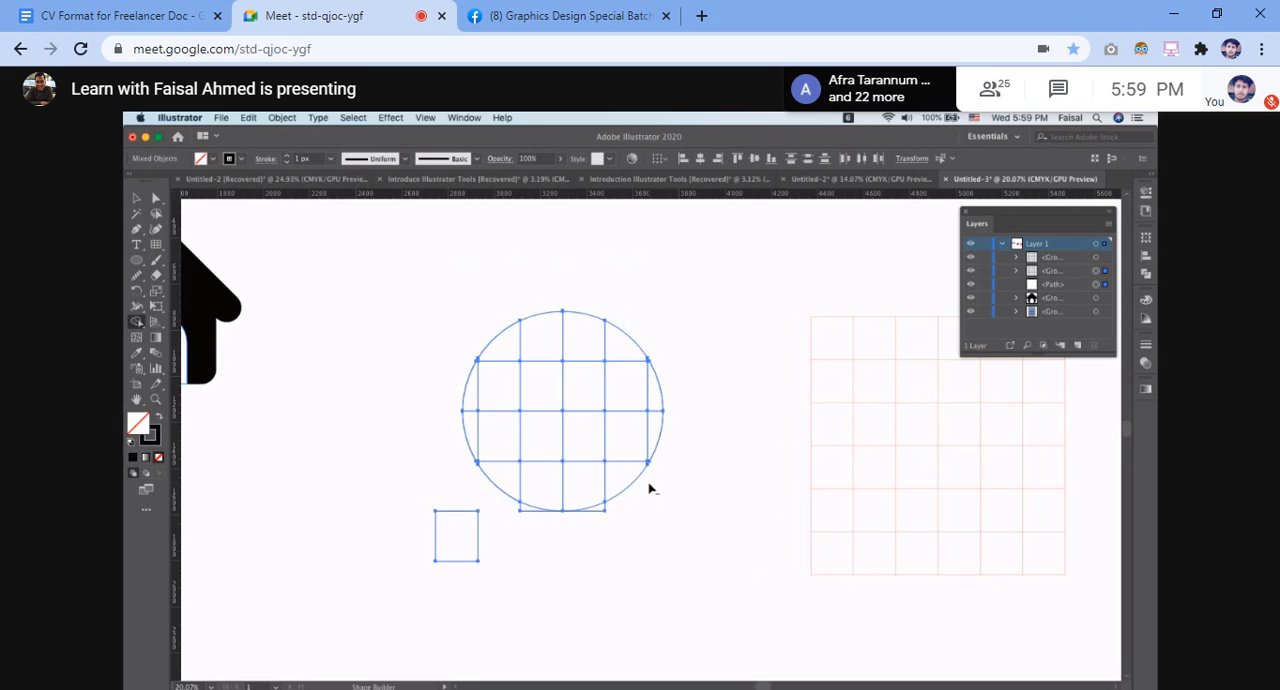
pyautogui.keyDown('alt'); pyautogui.click(597, 514); pyautogui.keyUp('alt')
pyautogui.keyDown('alt'); pyautogui.click(526, 511); pyautogui.keyUp('alt')
pyautogui.keyDown('alt'); pyautogui.click(478, 530); pyautogui.keyUp('alt')
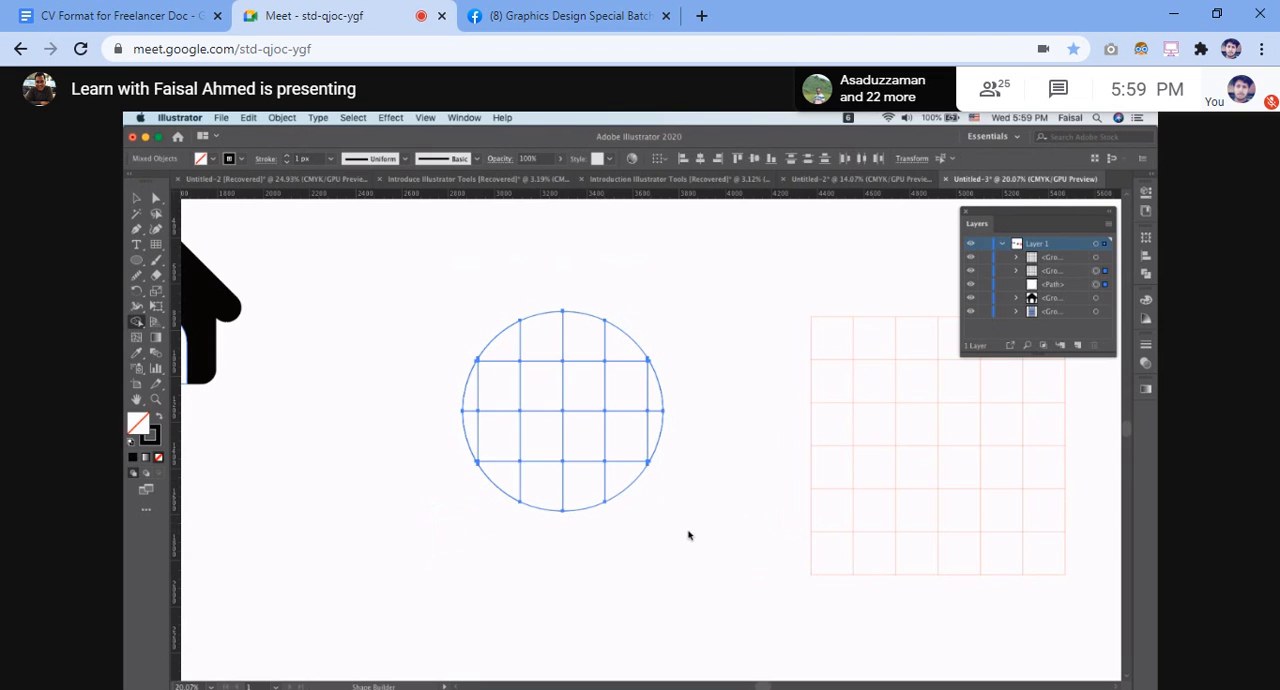
pyautogui.click(136, 197)
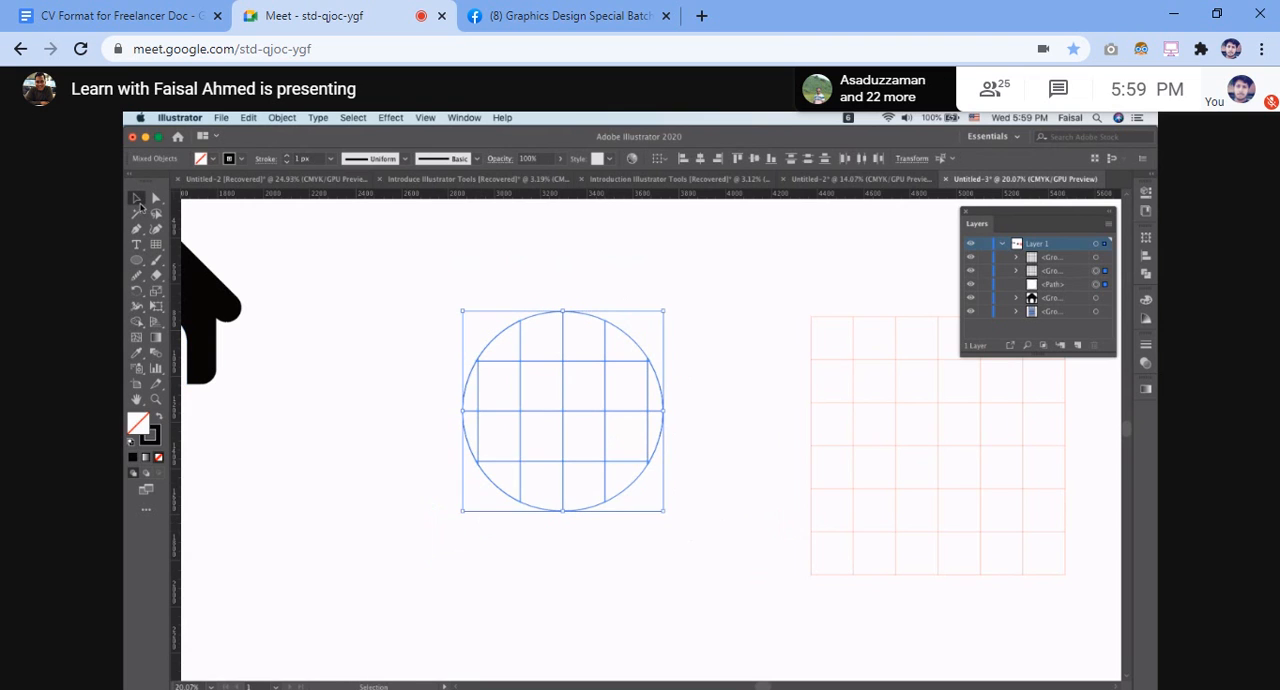
pyautogui.click(416, 261)
# Overlay the full-size red grid on the trimmed circle for comparison and move it back beside the circle
pyautogui.moveTo(940, 447); pyautogui.dragTo(563, 432)
pyautogui.click(838, 427)
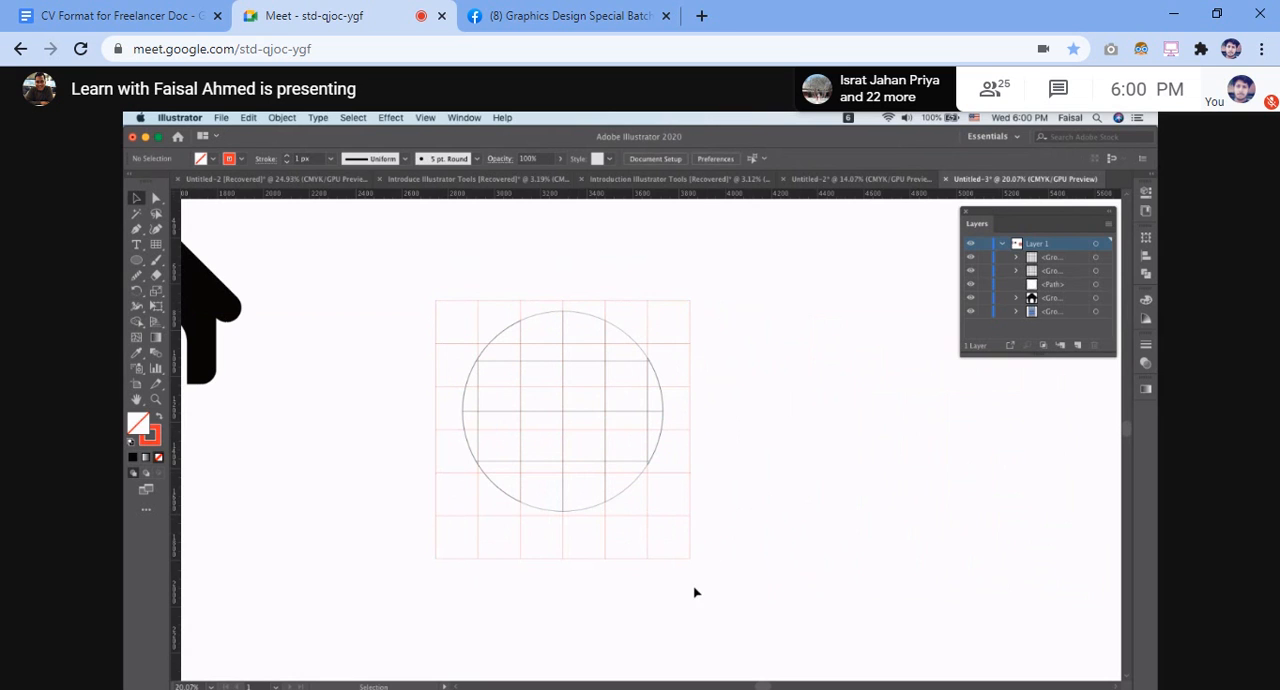
pyautogui.moveTo(691, 478); pyautogui.dragTo(1031, 460)
pyautogui.click(667, 573)
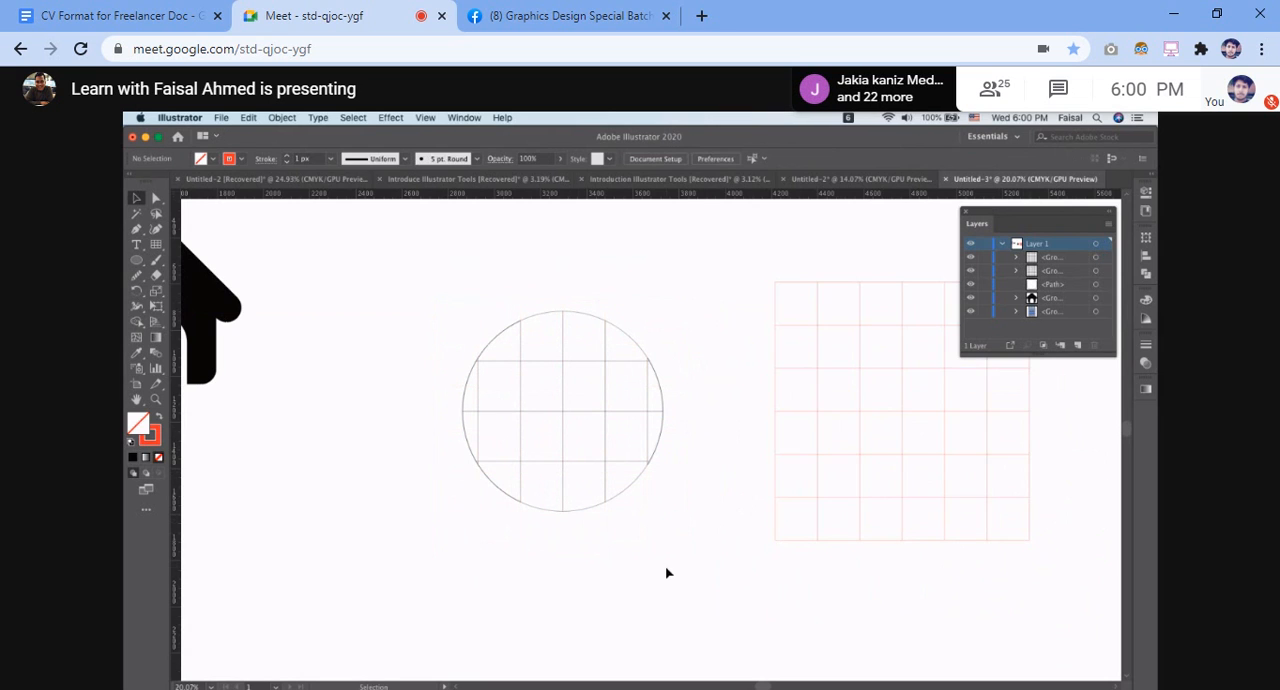
pyautogui.click(597, 364)
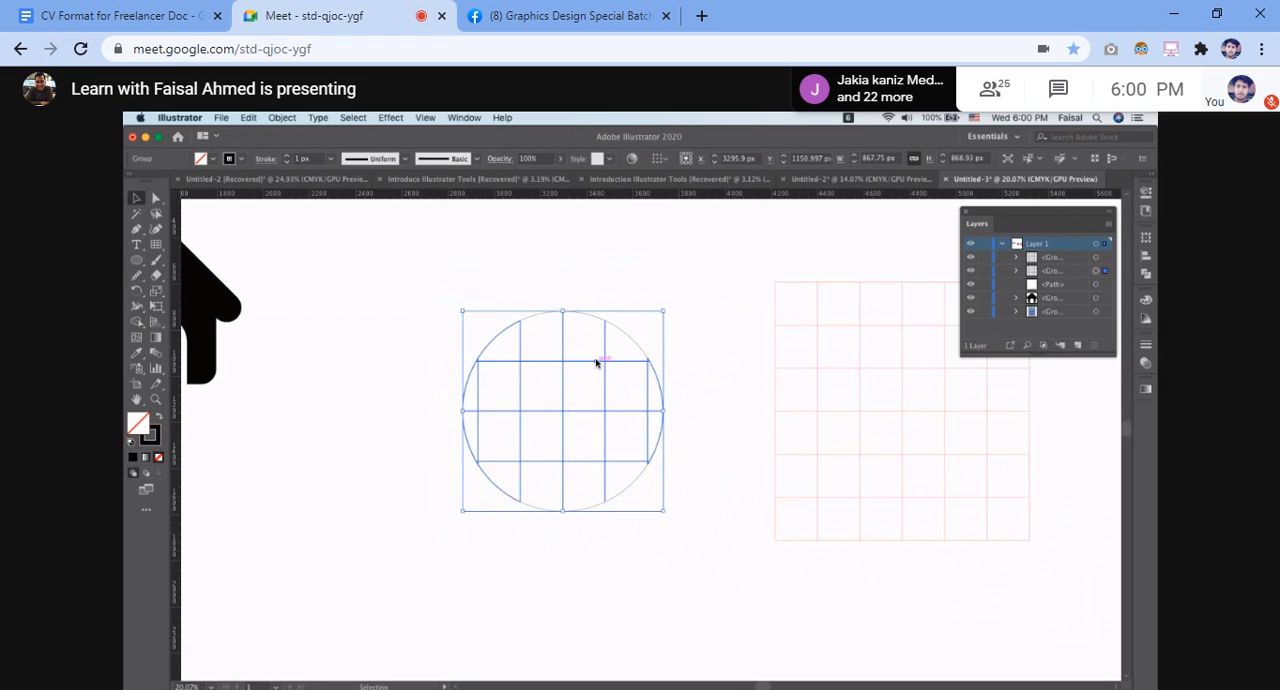
pyautogui.click(690, 361)
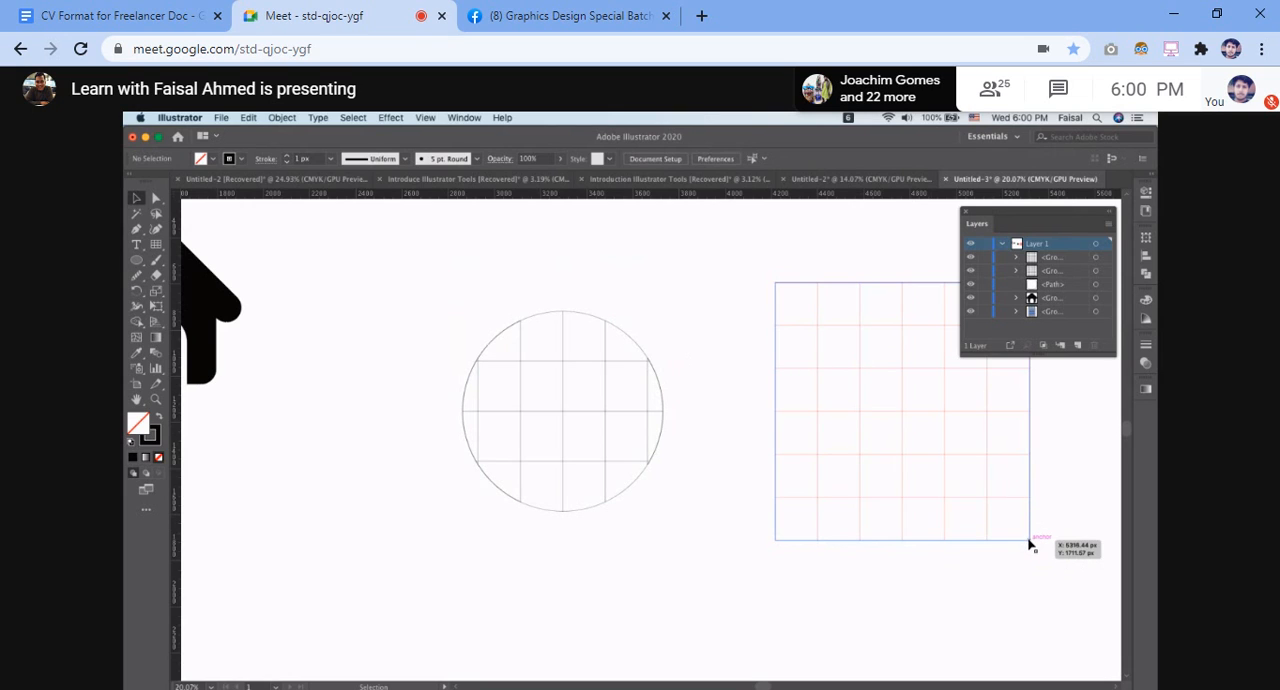
# Shrink the red grid to about 815 by 880 px, try it over the circle, and move it back beside the circle
pyautogui.moveTo(1030, 545); pyautogui.dragTo(966, 486)
pyautogui.moveTo(708, 224); pyautogui.dragTo(776, 280)
pyautogui.moveTo(877, 383); pyautogui.dragTo(563, 418)
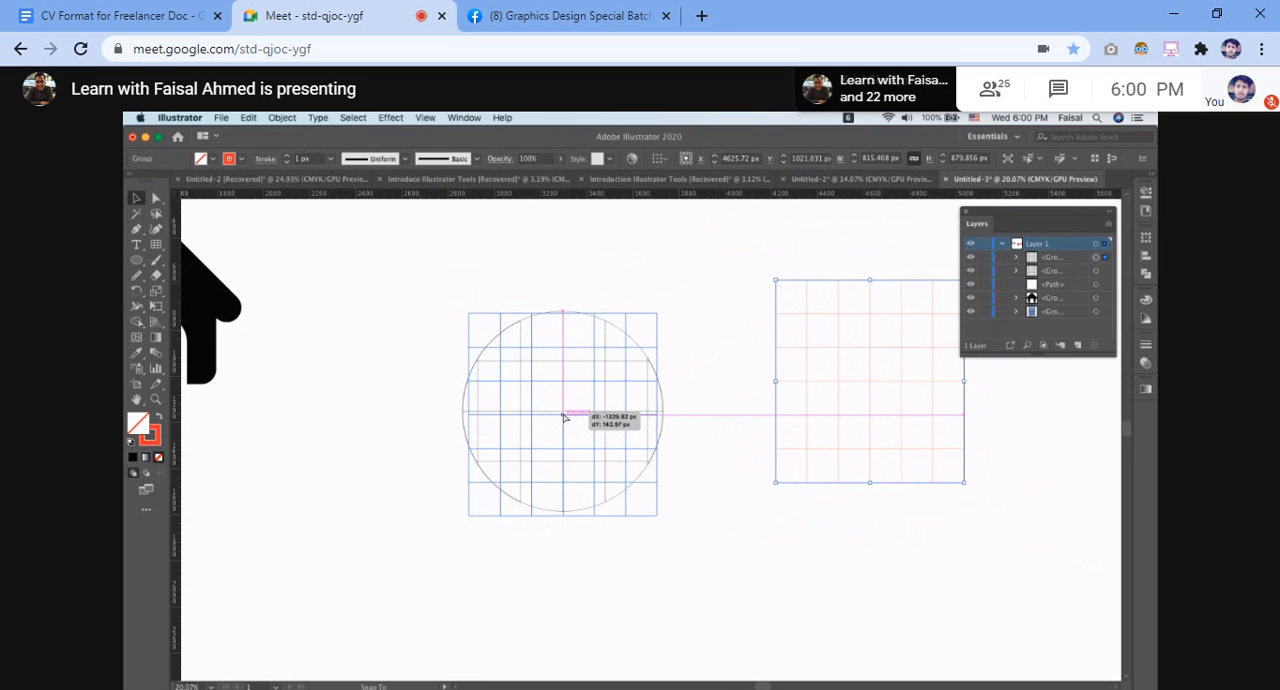
pyautogui.moveTo(563, 418); pyautogui.dragTo(563, 418)
pyautogui.click(792, 447)
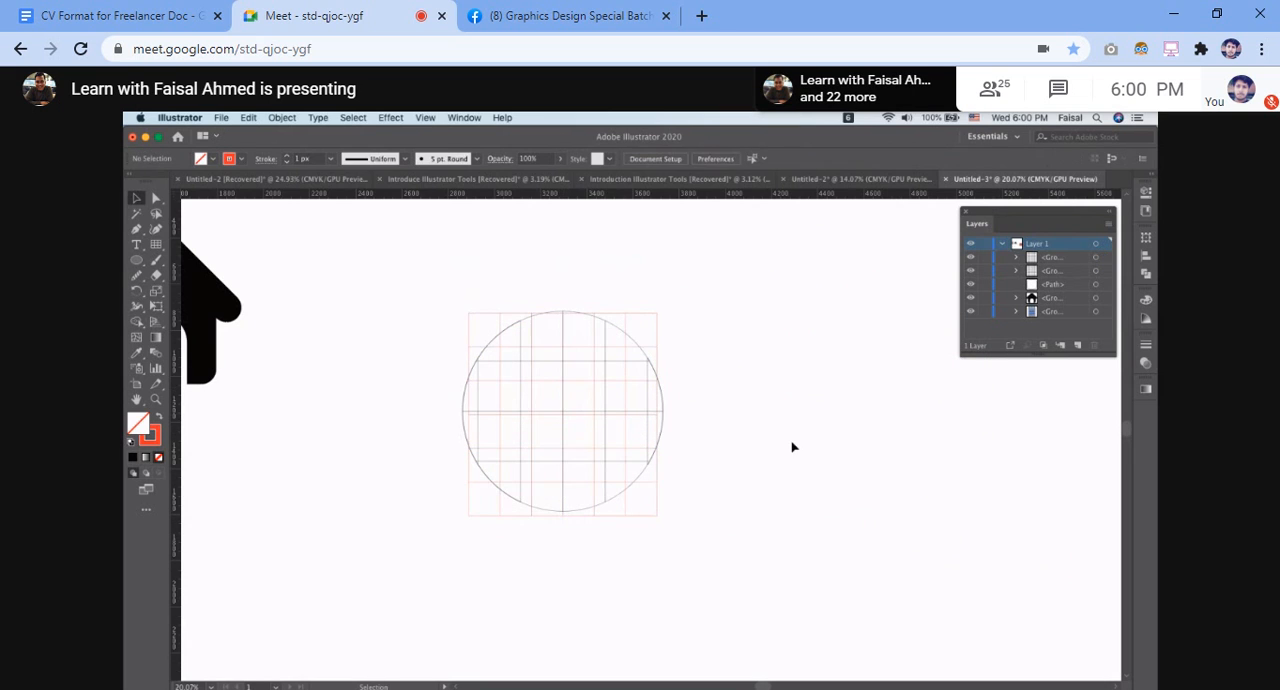
pyautogui.moveTo(661, 522); pyautogui.dragTo(940, 537)
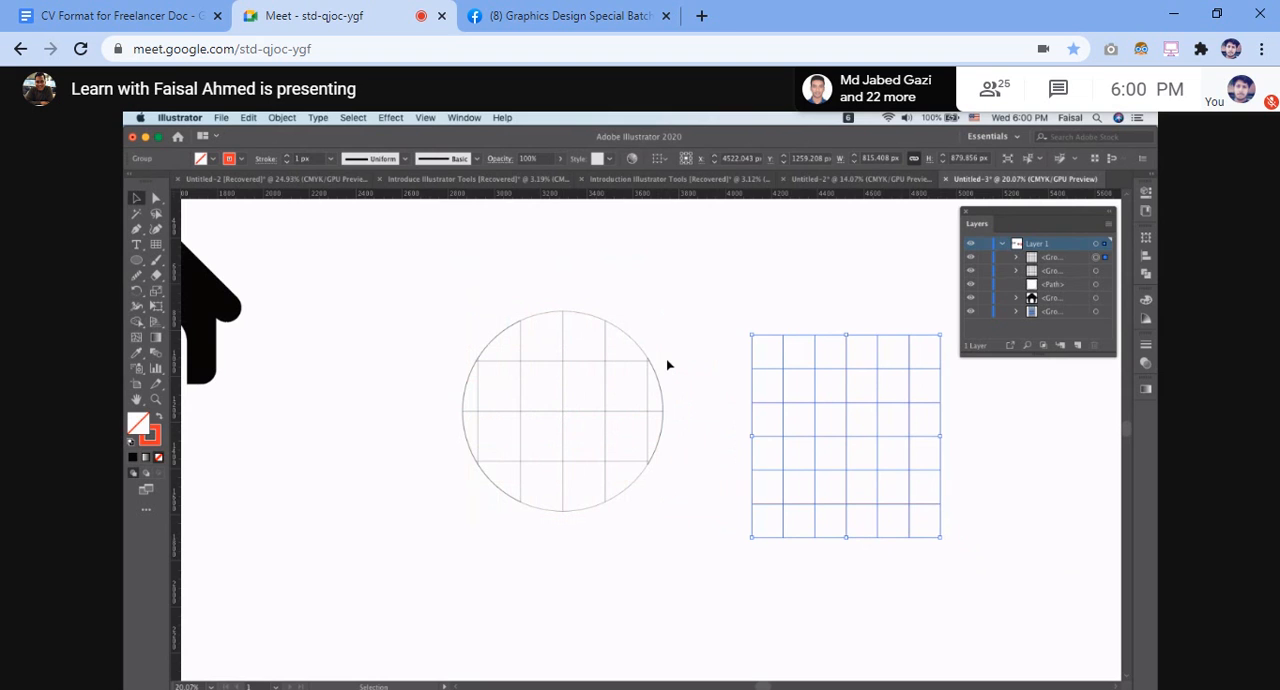
# Try shrinking the circle together with its inner grid to a small icon size, and undo the scaling
pyautogui.moveTo(398, 285); pyautogui.dragTo(663, 522)
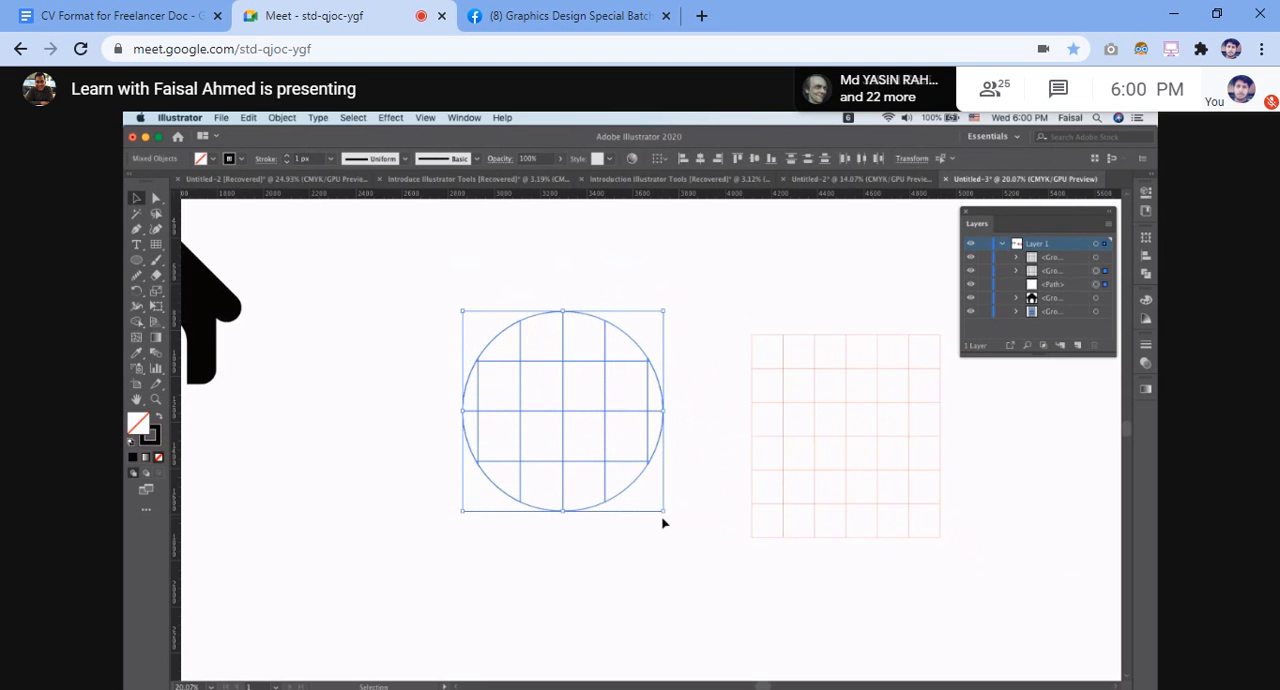
pyautogui.moveTo(661, 510); pyautogui.dragTo(582, 434)
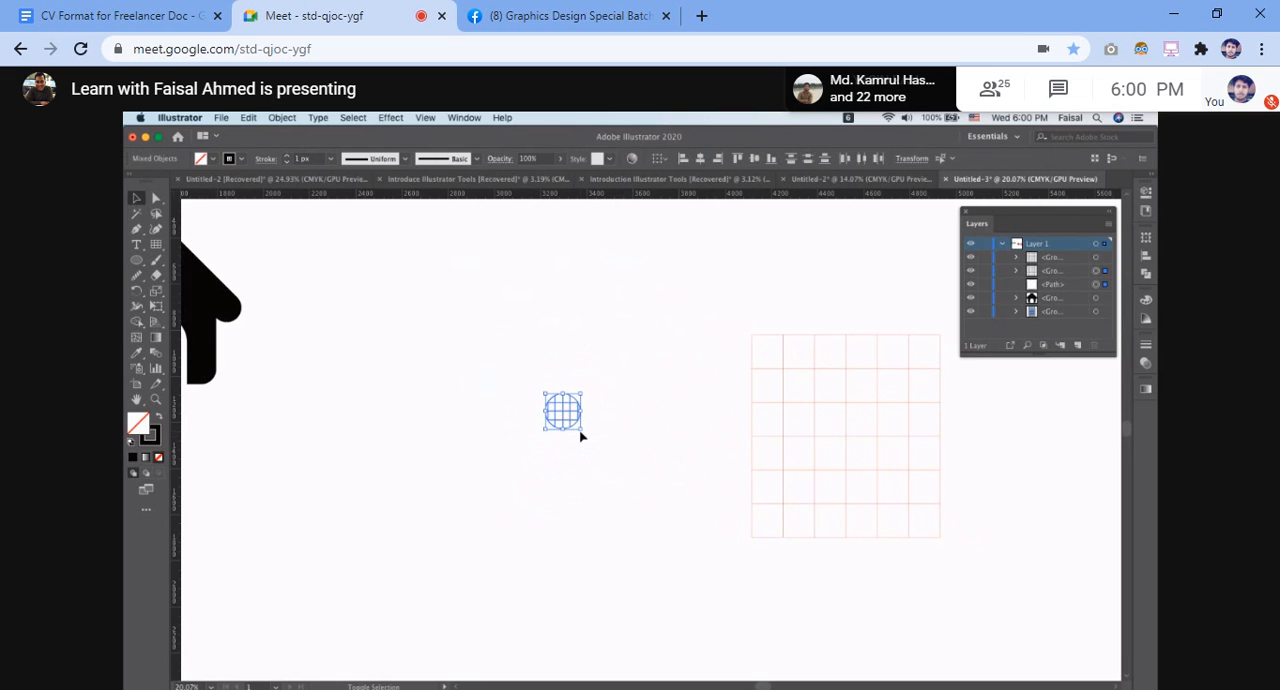
pyautogui.click(661, 465)
pyautogui.press('super+z')
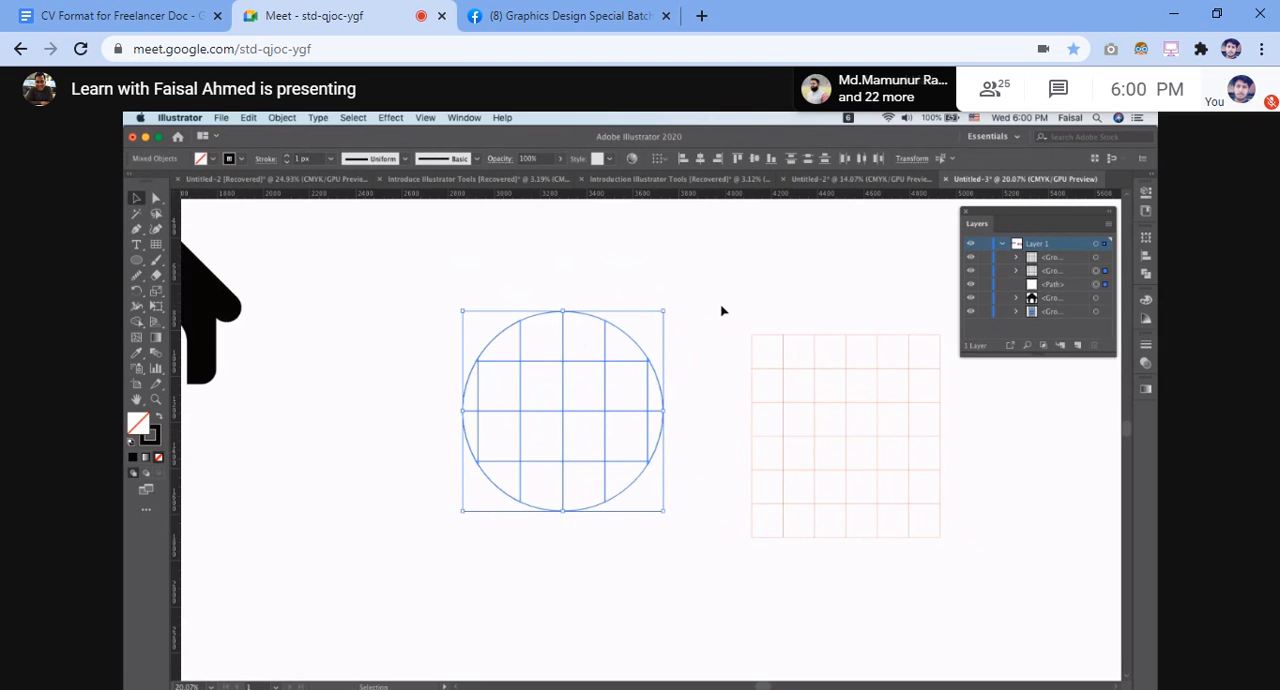
# Delete the red grid beside the circle
pyautogui.moveTo(724, 318); pyautogui.dragTo(983, 563)
pyautogui.click(983, 563)
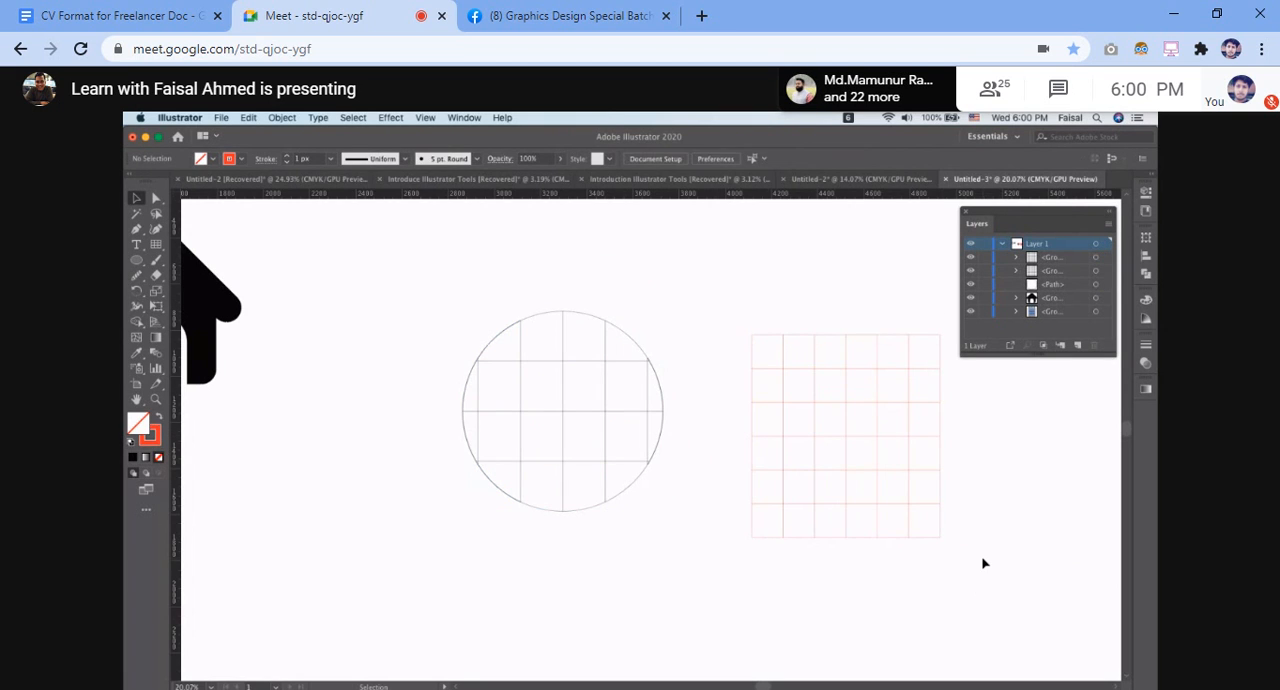
pyautogui.moveTo(732, 327); pyautogui.dragTo(931, 566)
pyautogui.press('Delete')
pyautogui.scroll(1, 931, 568)
pyautogui.scroll(5, 933, 570)
pyautogui.hscroll(-4, 933, 570)
pyautogui.scroll(3, 933, 570)
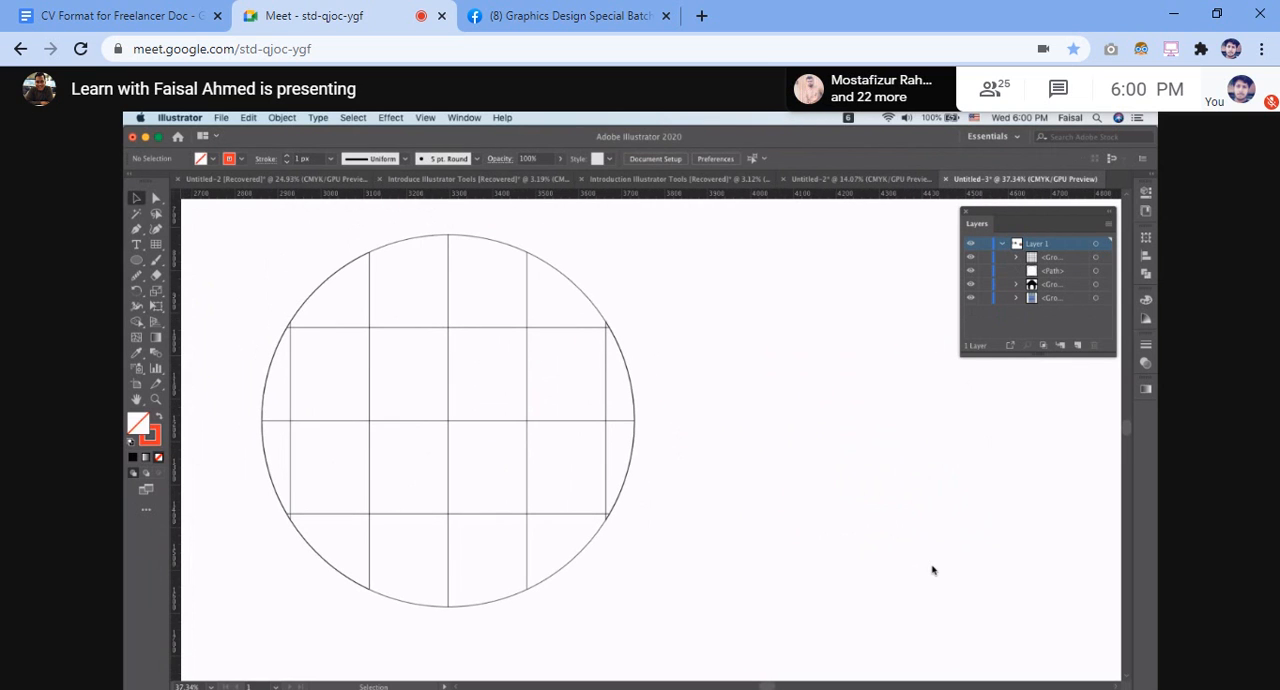
# Draw an ellipse about 154 by 215 px beside the gridded circle and compare it with the globe-and-pin icons on icons8.com
pyautogui.click(137, 260)
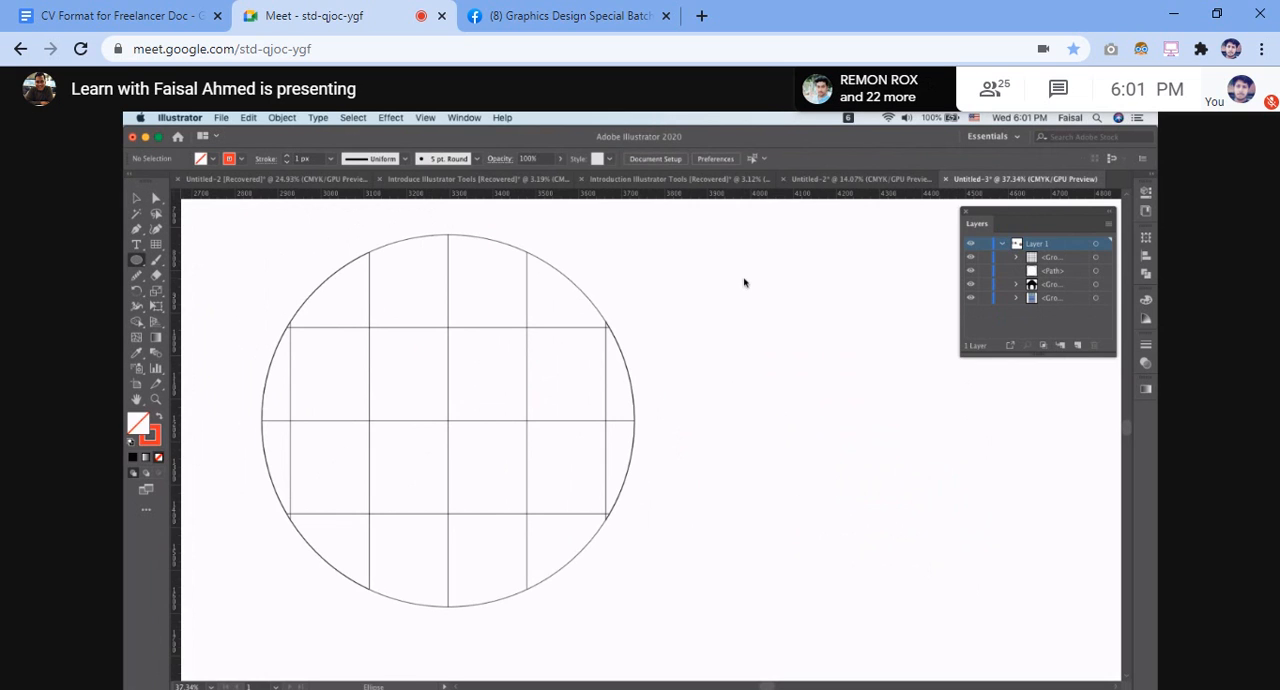
pyautogui.moveTo(787, 289); pyautogui.dragTo(853, 381)
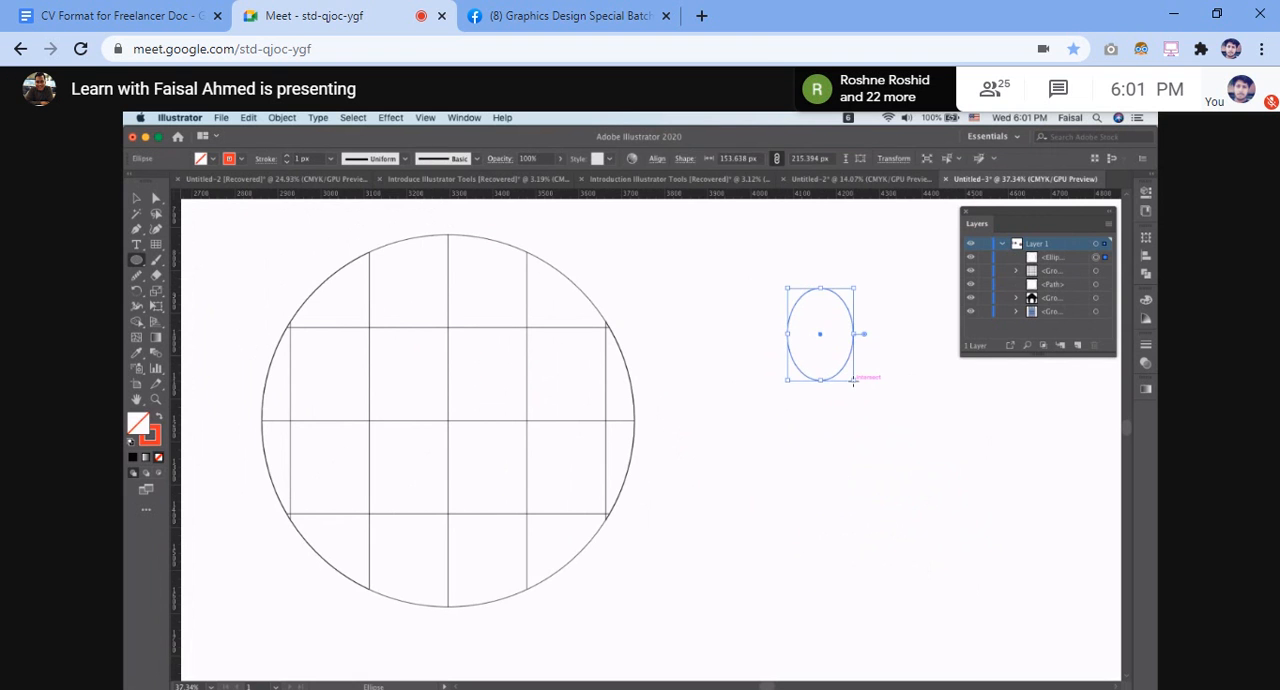
pyautogui.hotkey('ctrl', 'Right')
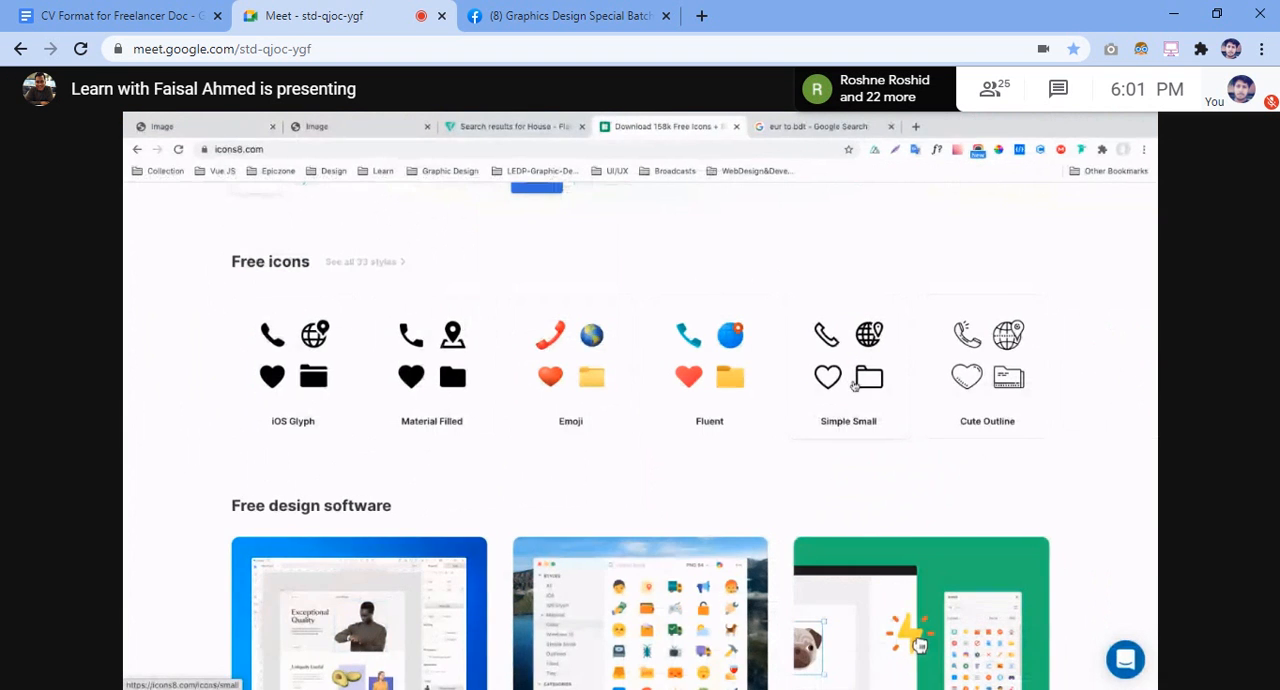
pyautogui.hotkey('ctrl', 'Left')
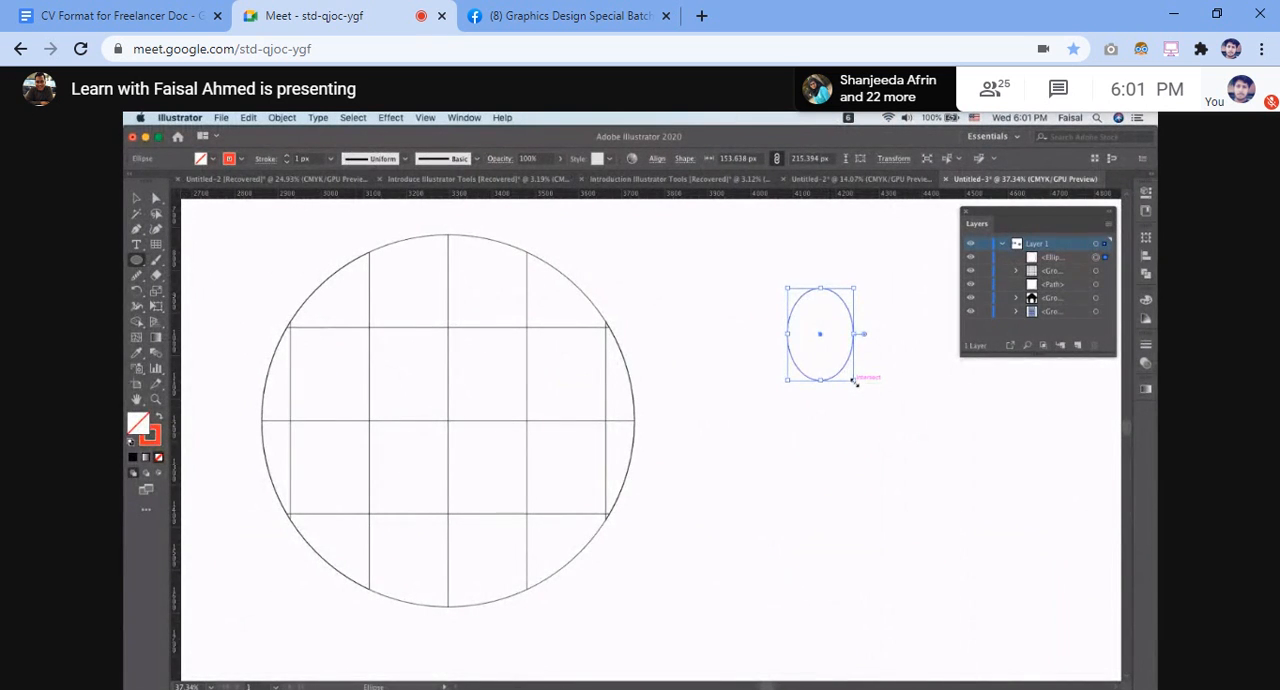
pyautogui.hotkey('ctrl', 'Right')
pyautogui.hotkey('ctrl', 'Left')
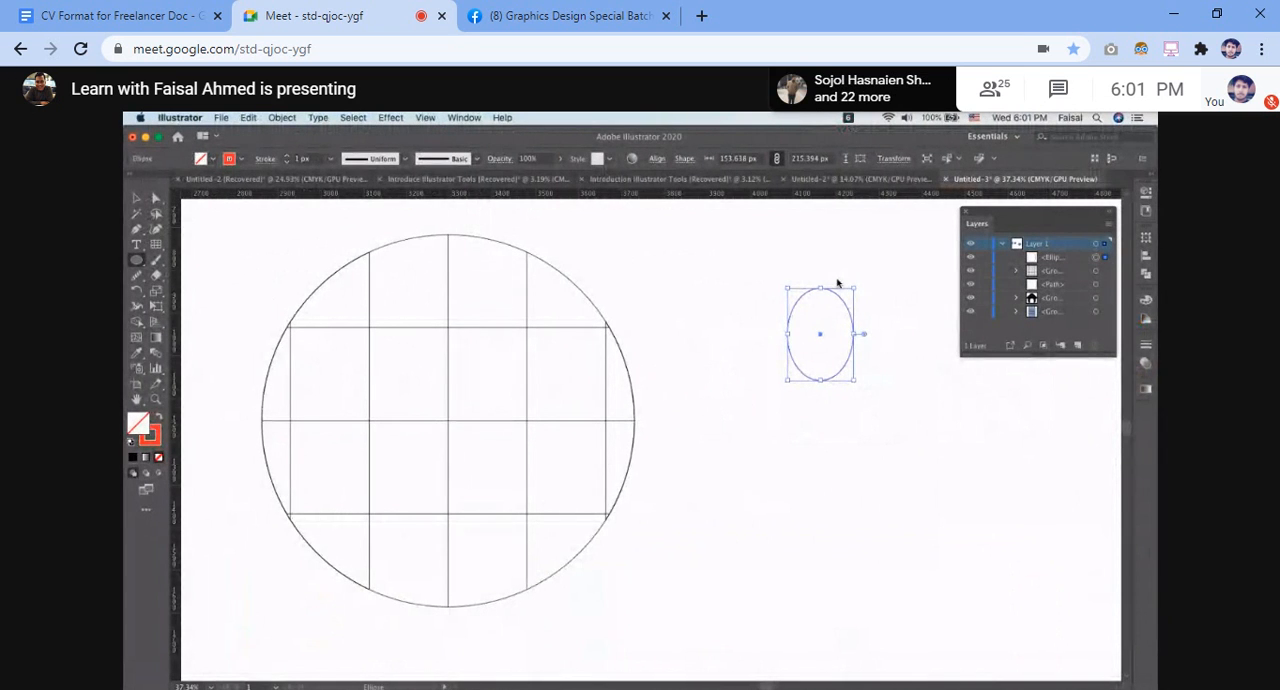
# Try deleting the ellipse's bottom anchor point with the Pen tool, and undo the deletion
pyautogui.click(137, 229)
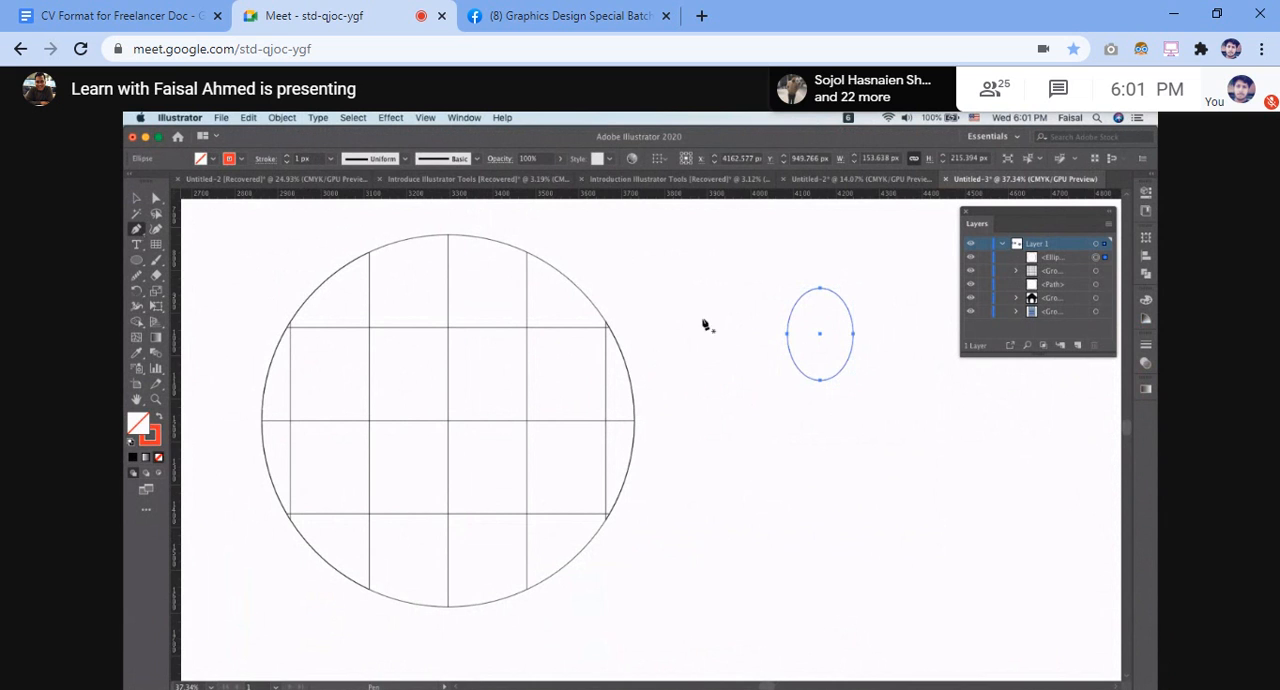
pyautogui.click(820, 381)
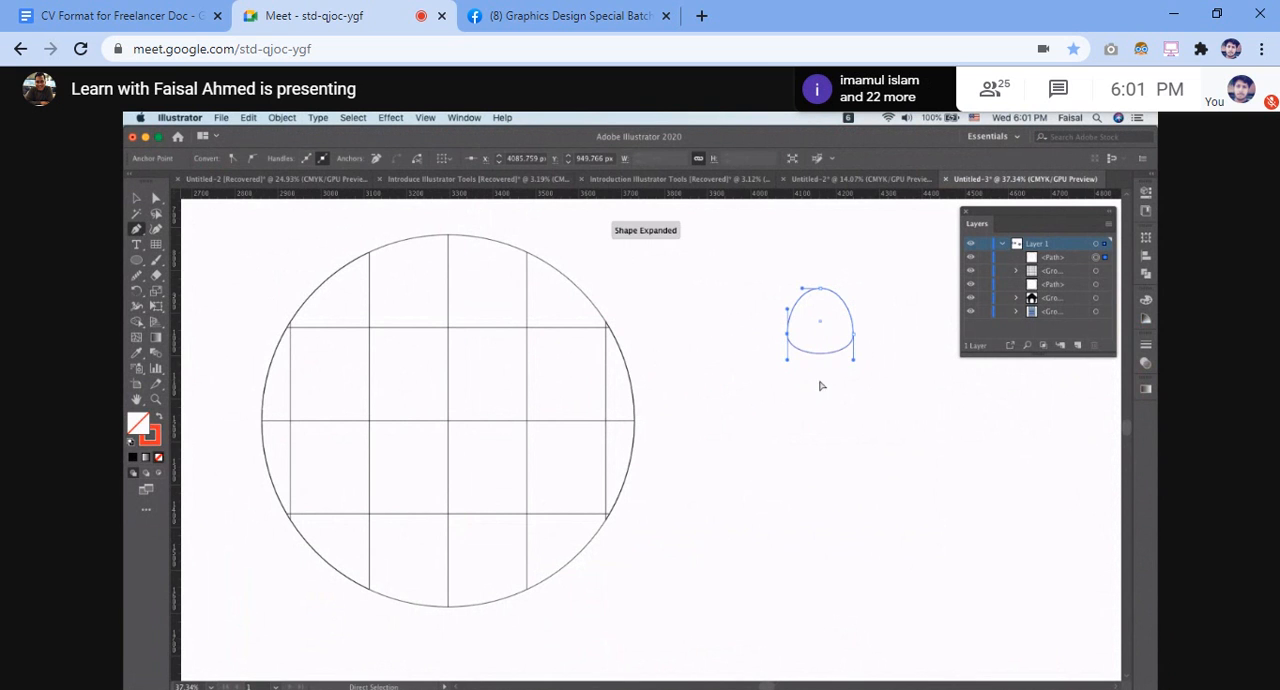
pyautogui.press('super+z')
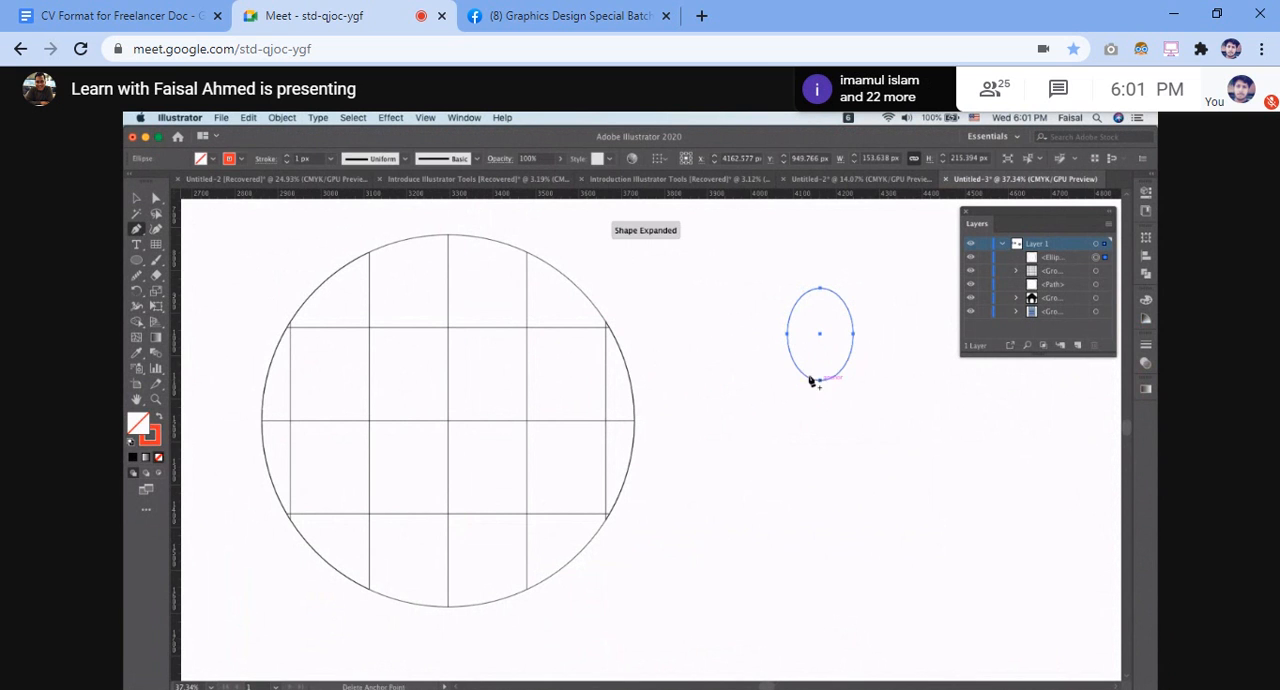
# Convert the ellipse's bottom anchor point to a sharp corner to form a map-pin shape
pyautogui.hotkey('ctrl', 'd')
pyautogui.click(137, 230)
pyautogui.moveTo(137, 230); pyautogui.dragTo(205, 275)
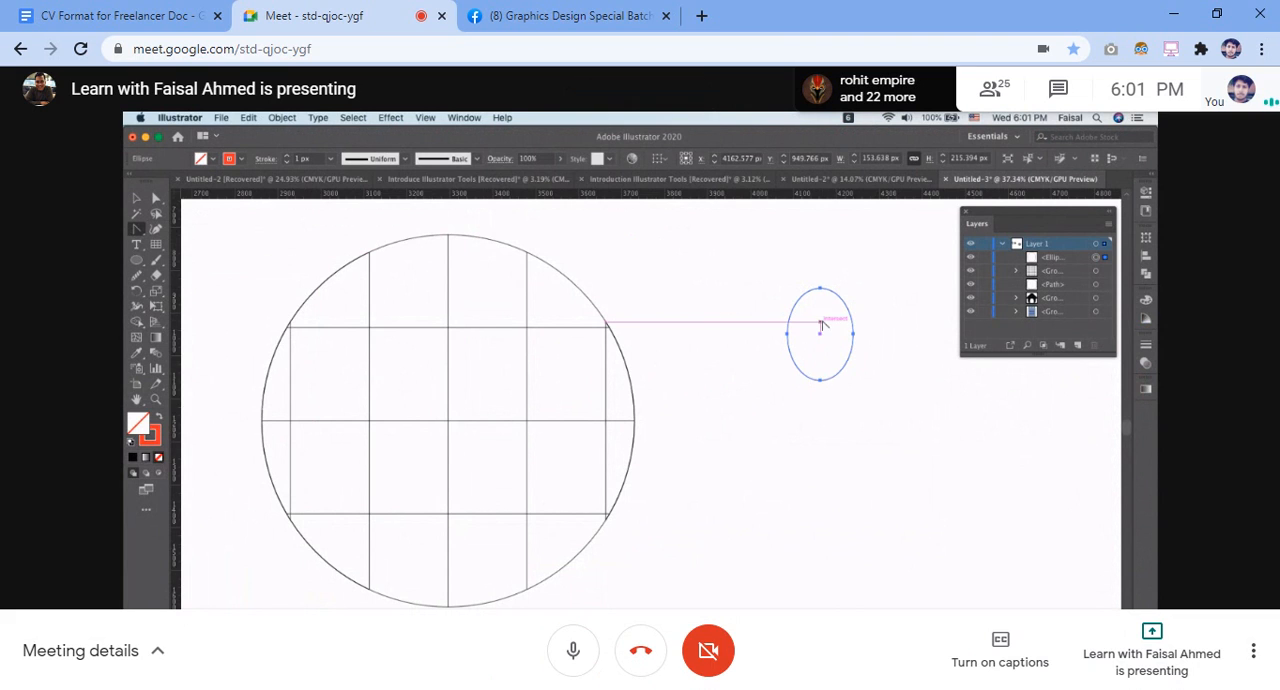
pyautogui.click(820, 381)
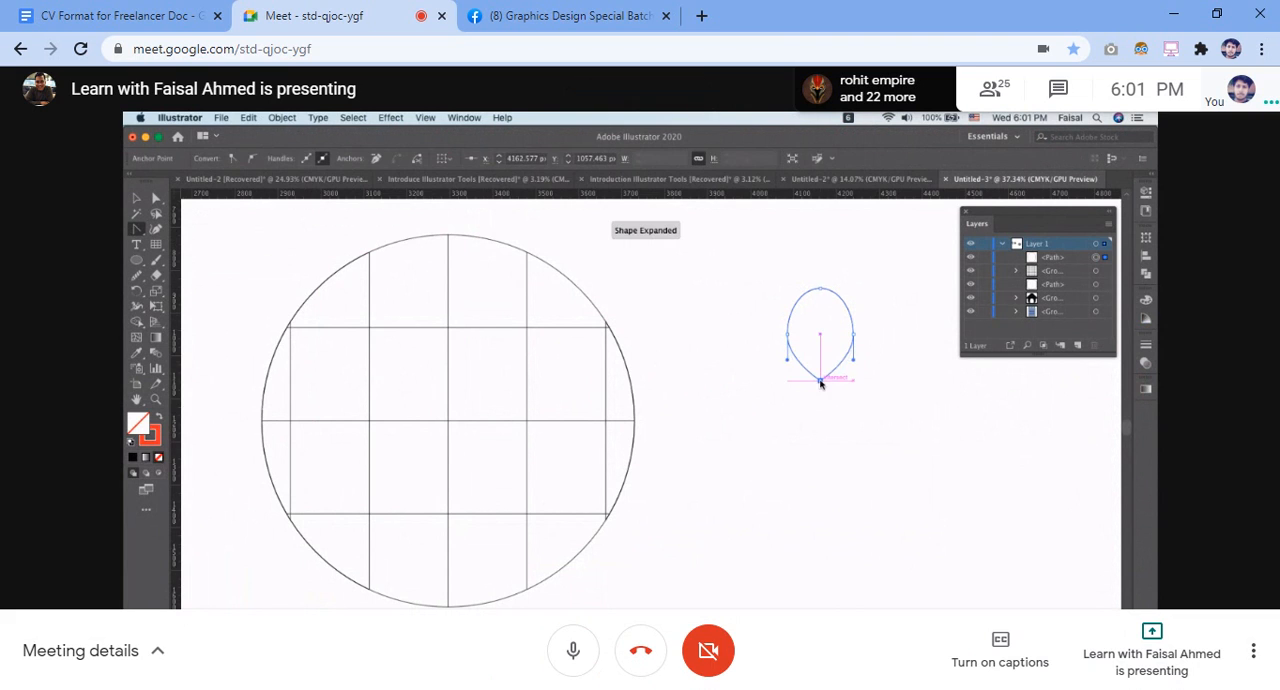
pyautogui.click(137, 198)
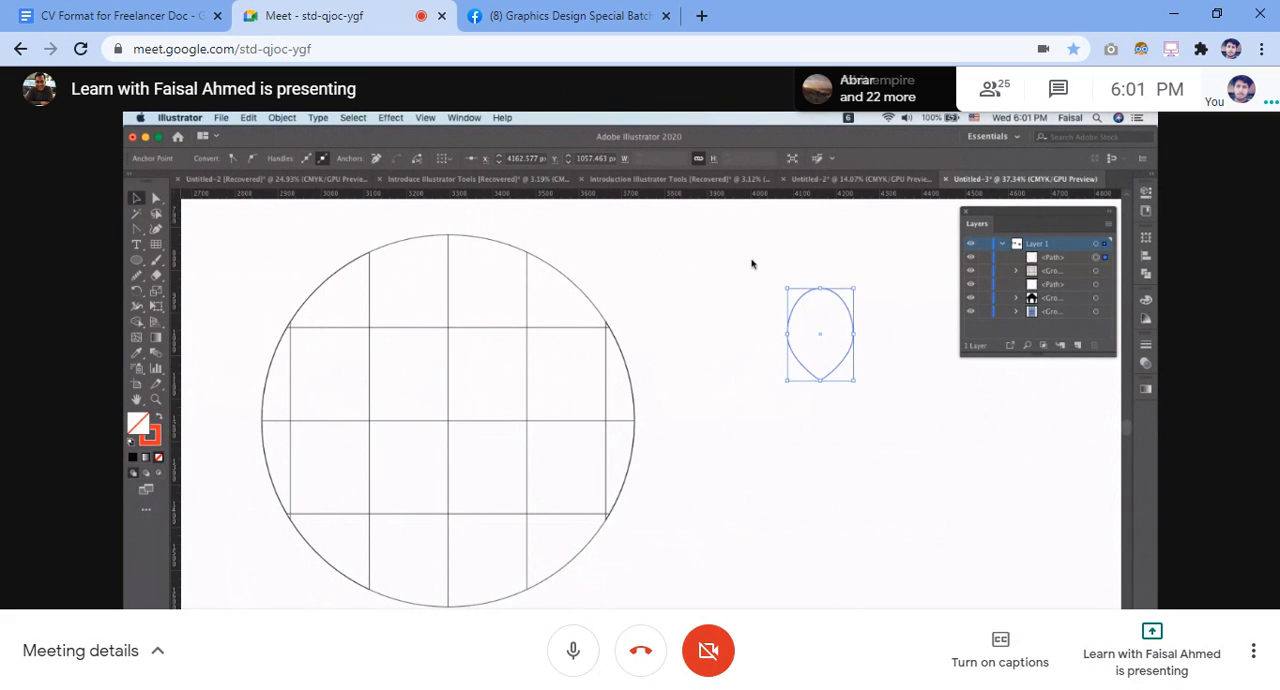
pyautogui.scroll(2, 799, 291)
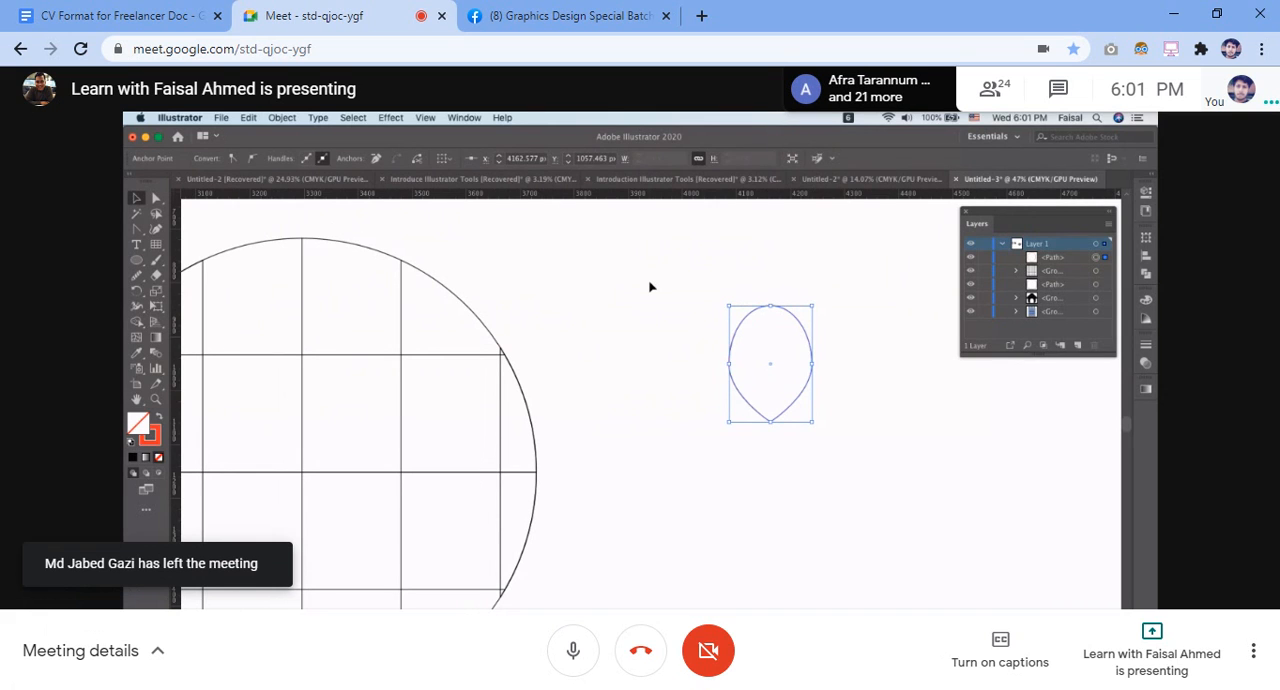
# Mute the meeting microphone and toggle it as needed while following the pin-drawing demonstration
pyautogui.hotkey('ctrl', 'd')
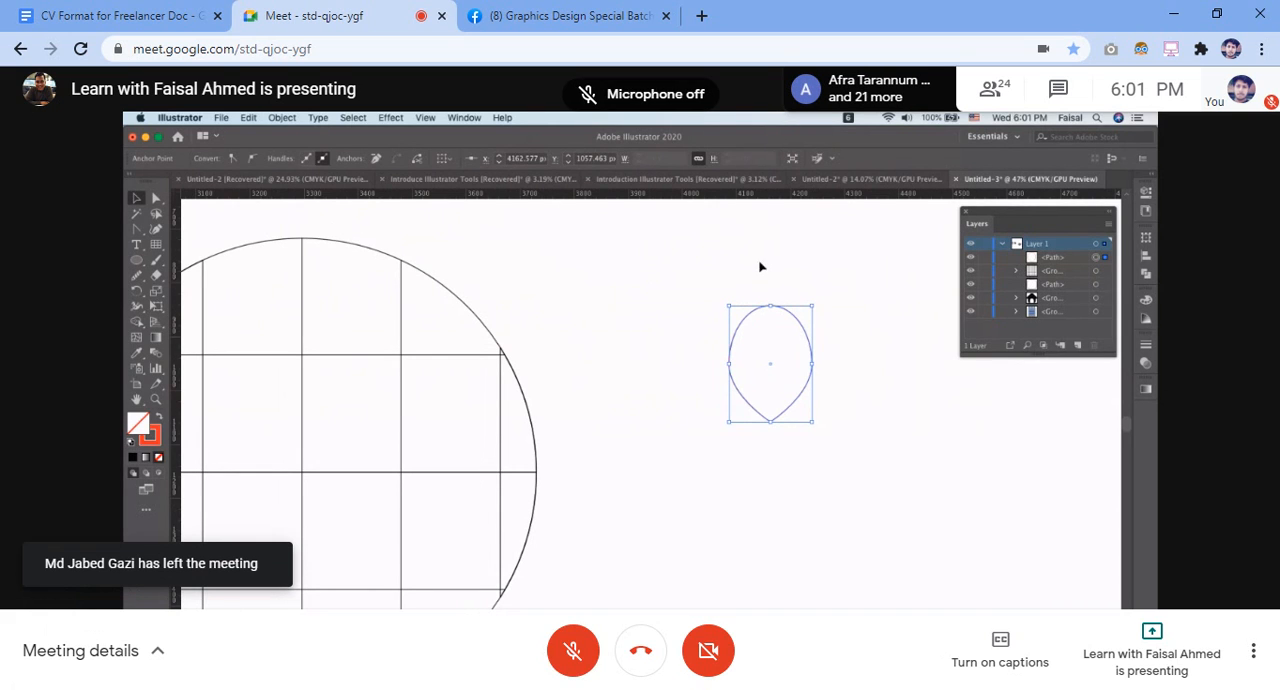
pyautogui.click(614, 266)
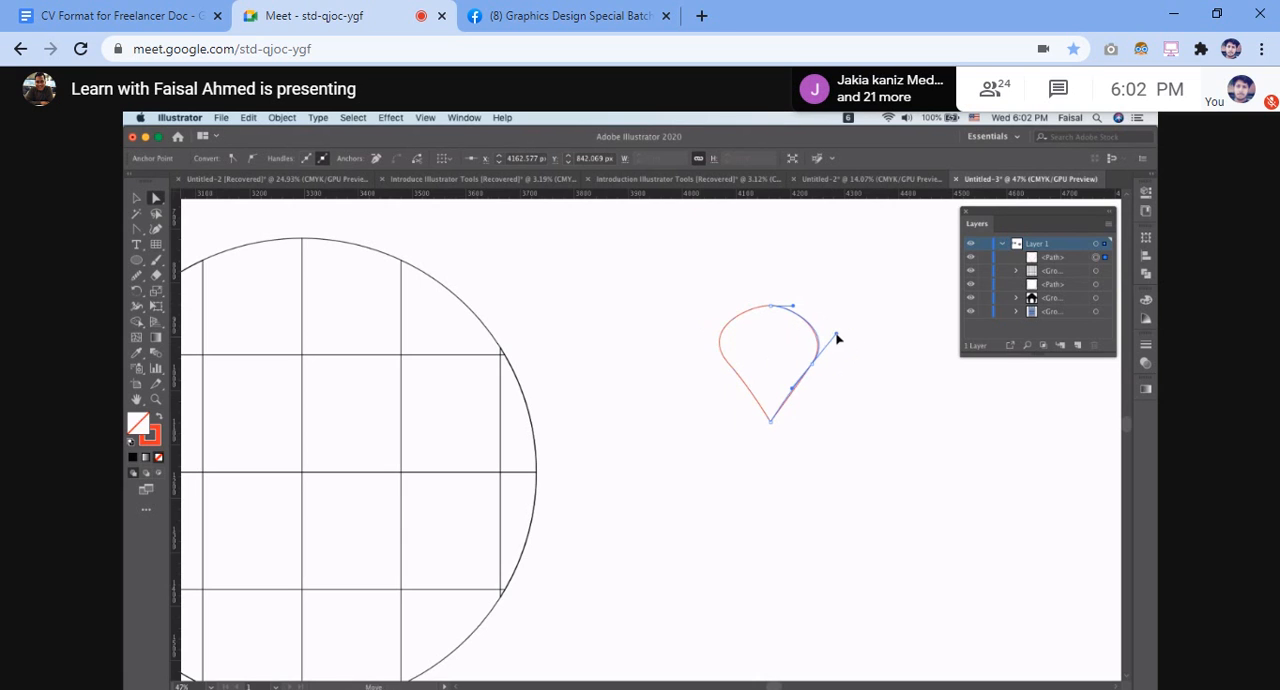
pyautogui.hotkey('ctrl', 'd')
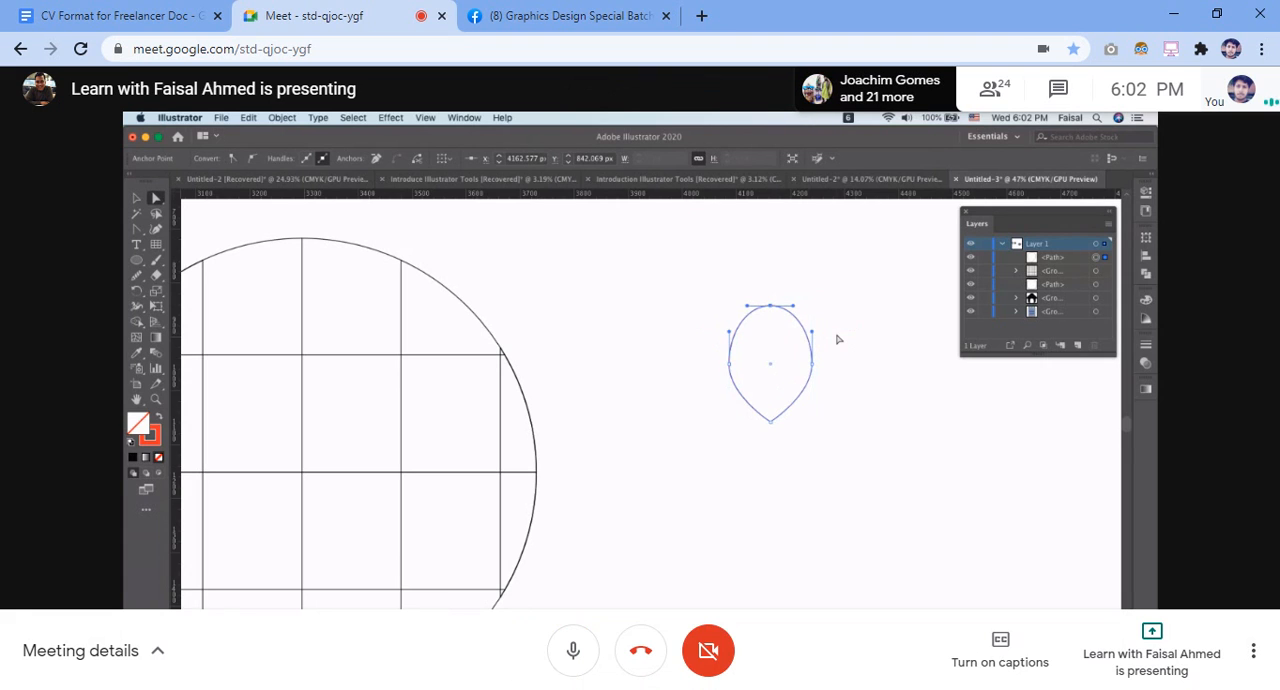
pyautogui.hotkey('ctrl', 'd')
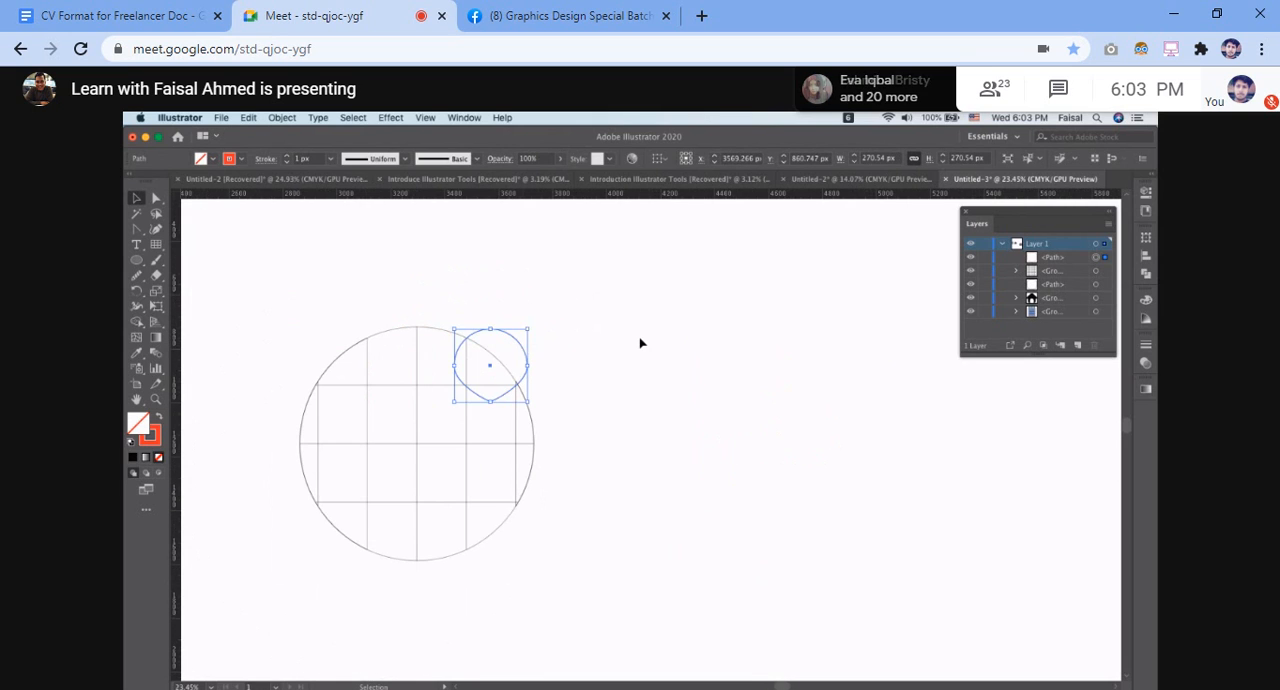
pyautogui.hotkey('ctrl', 'd')
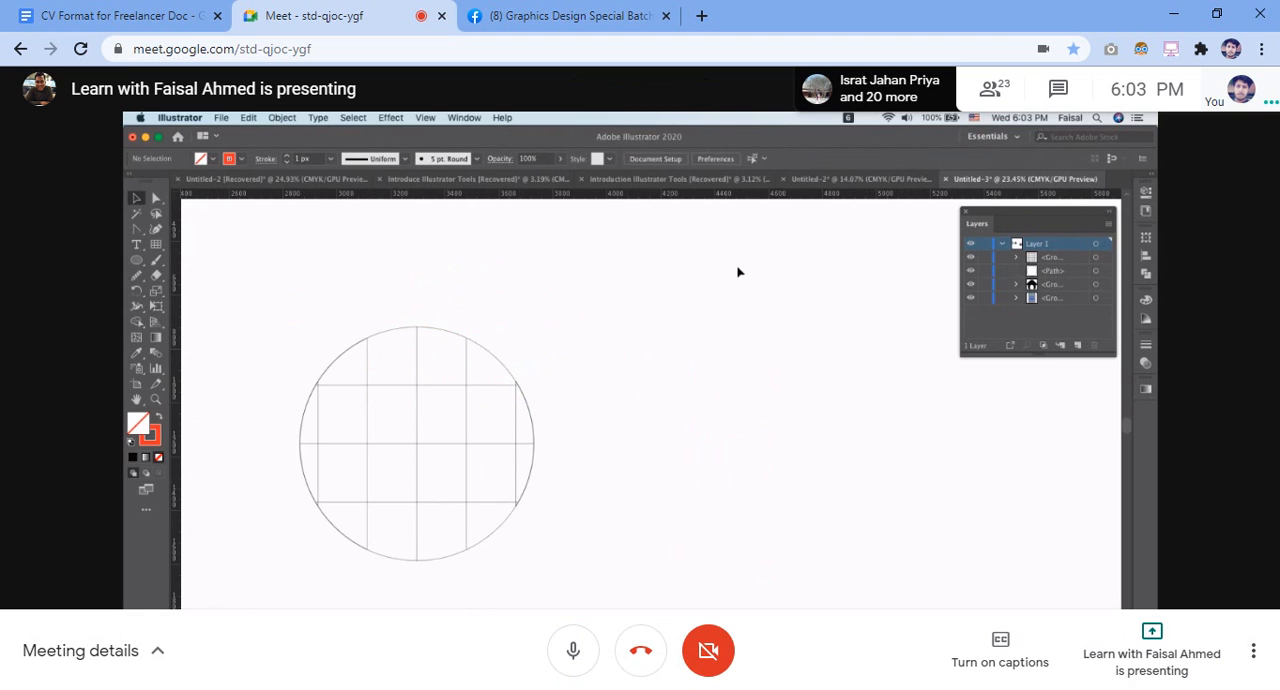
pyautogui.hotkey('ctrl', 'd')
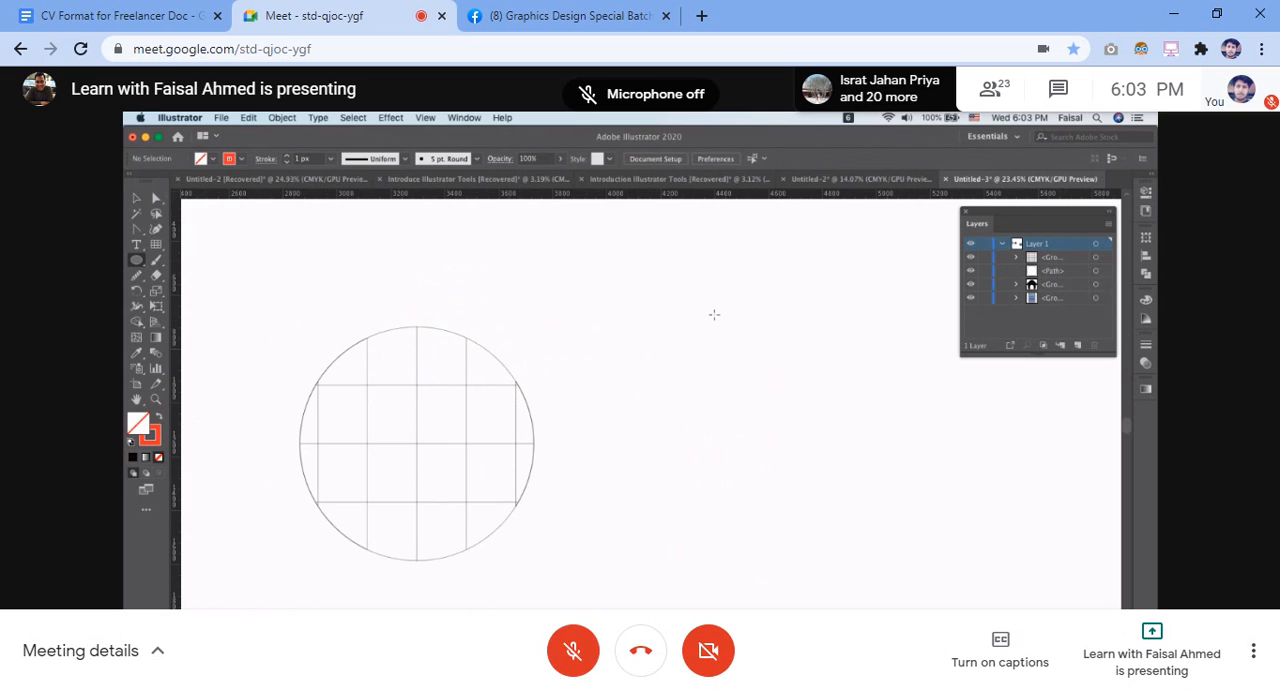
pyautogui.hotkey('ctrl', 'd')
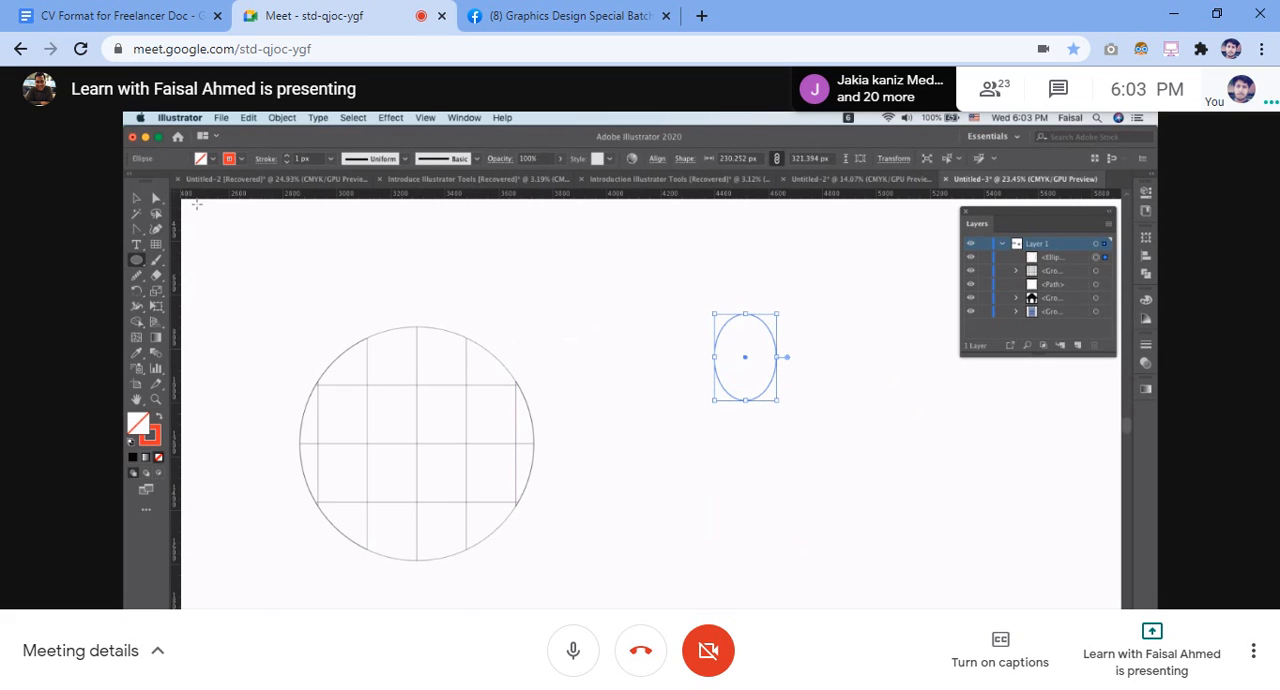
pyautogui.hotkey('ctrl', 'd')
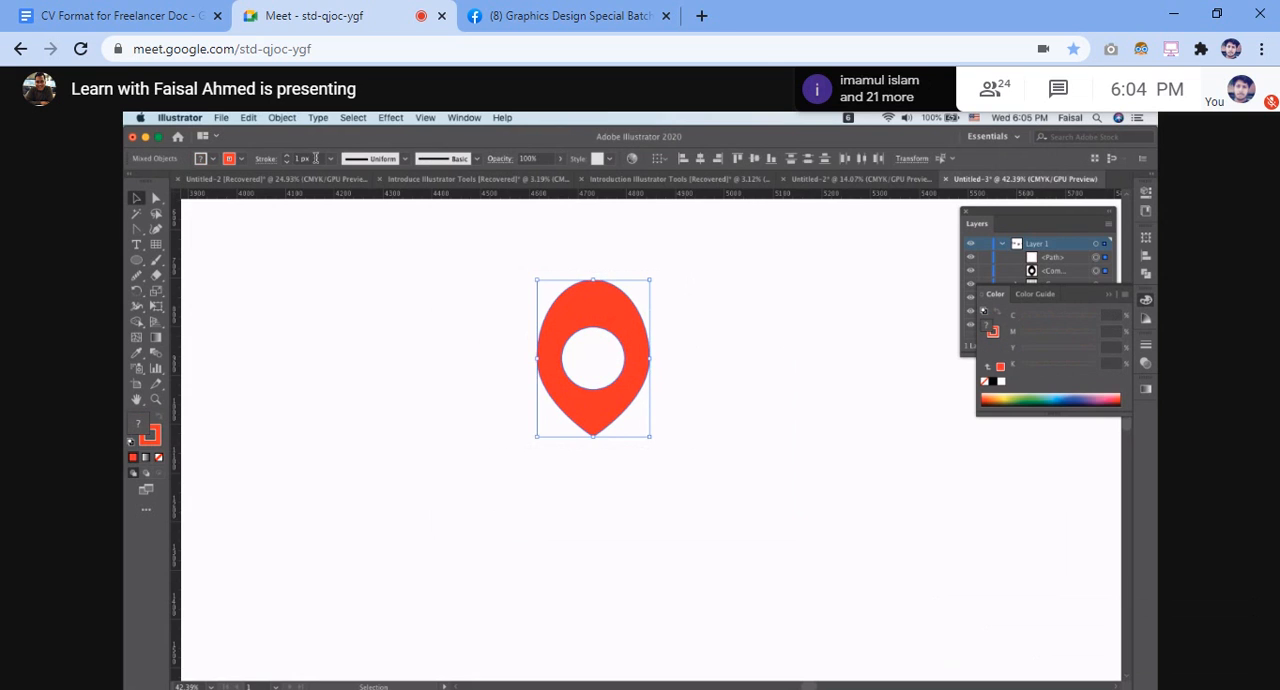
# Try removing the fill from the red map pin, and undo the change
pyautogui.click(158, 457)
pyautogui.click(295, 404)
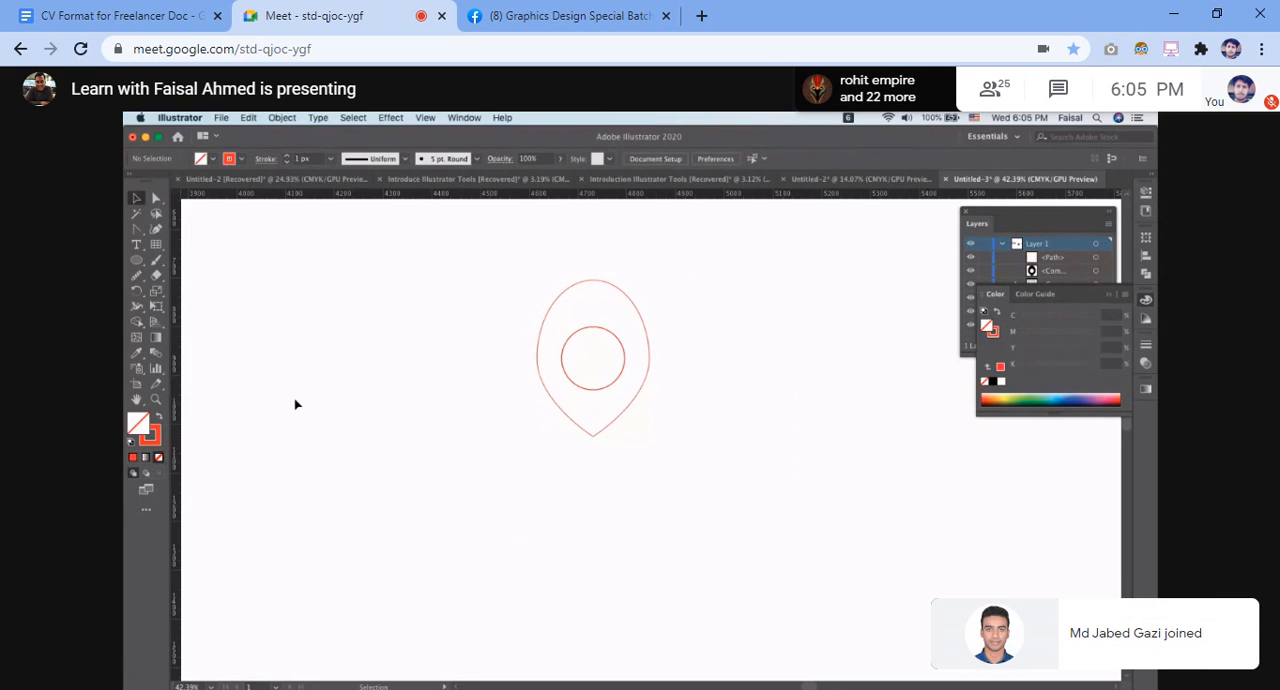
pyautogui.press('super+z')
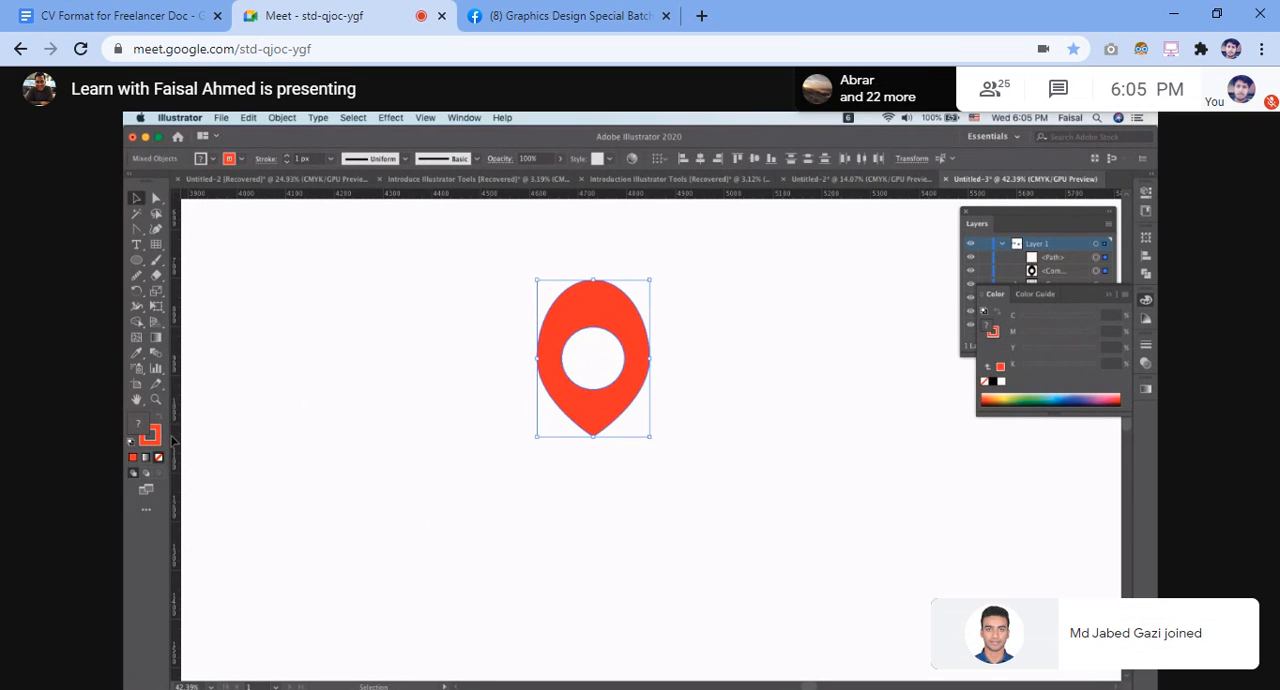
# Remove the stroke from the whole red map pin while keeping its red fill, and deselect it
pyautogui.press('z')
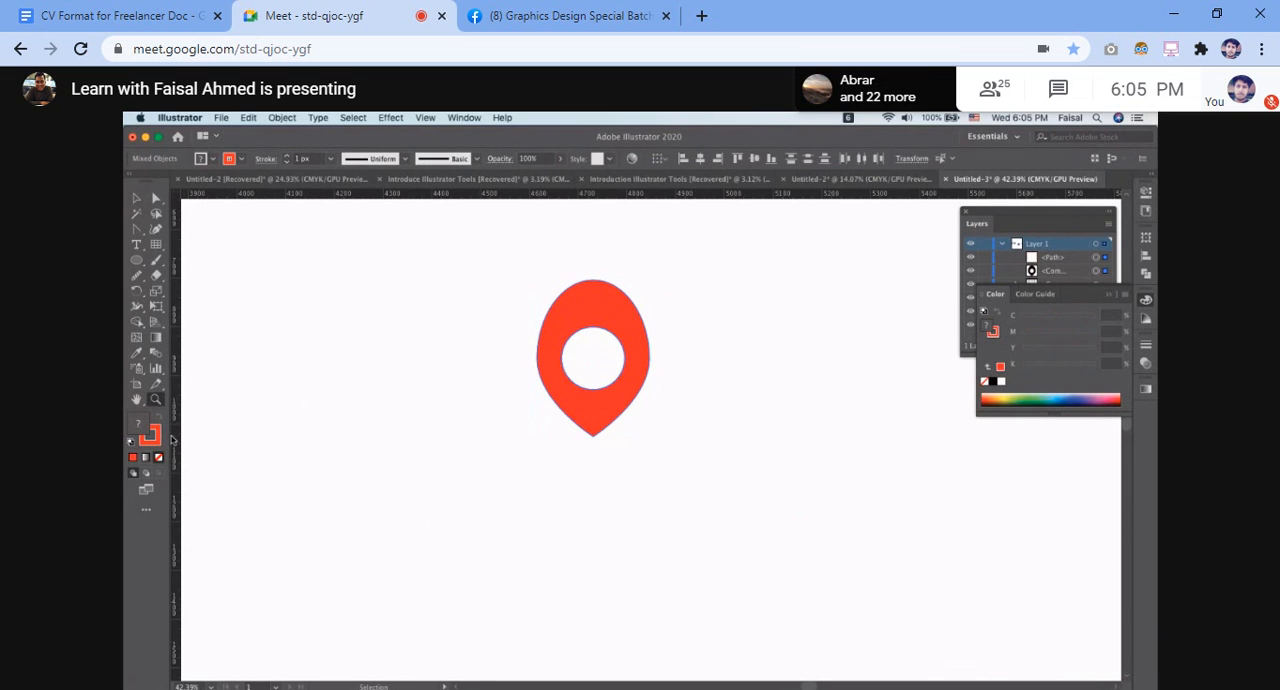
pyautogui.press('x')
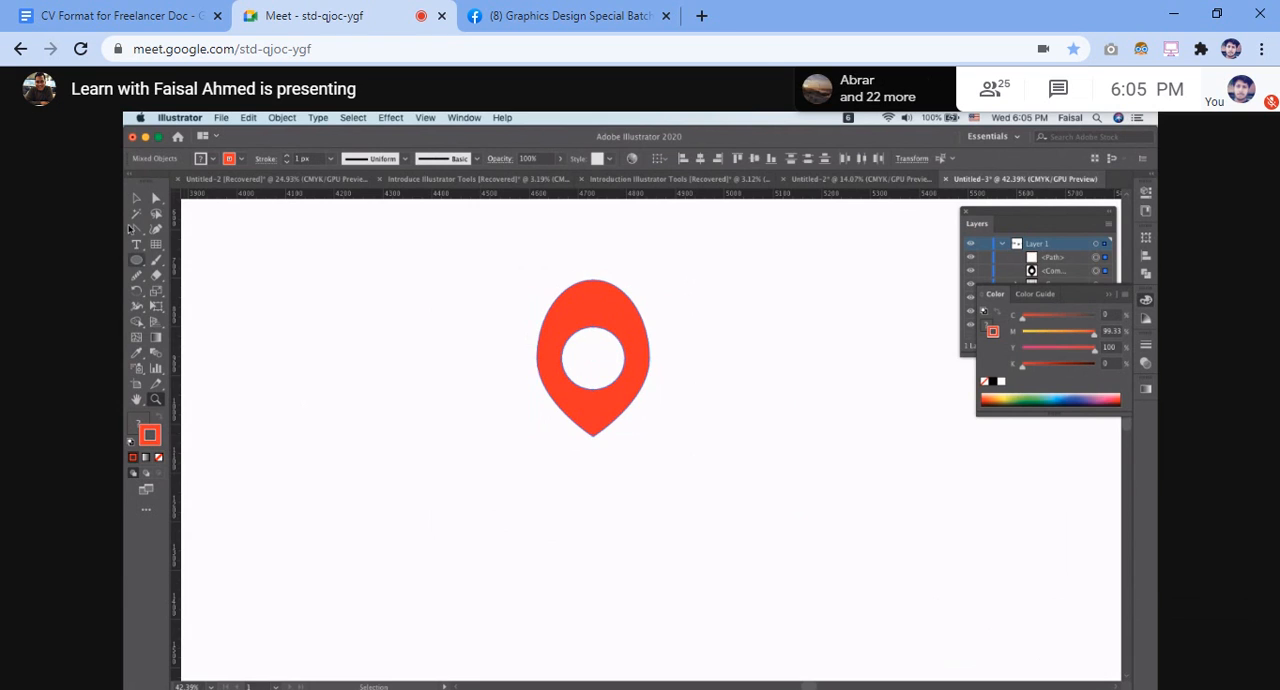
pyautogui.press('v')
pyautogui.press('super+a')
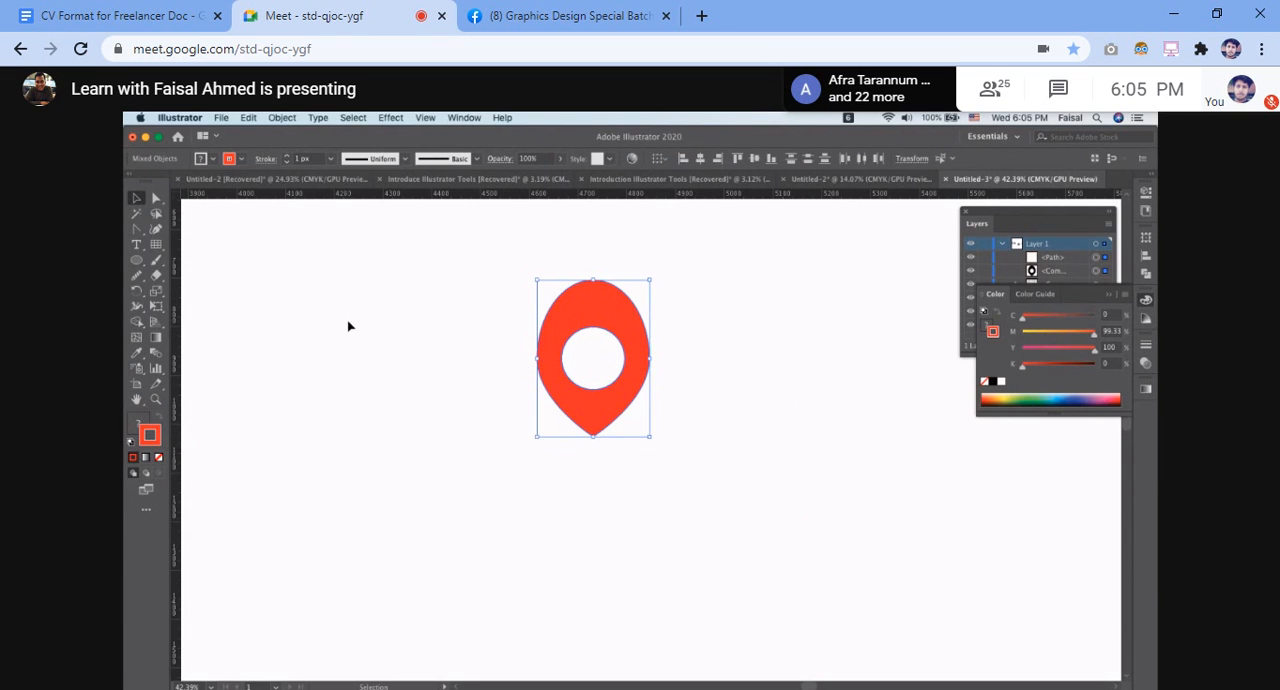
pyautogui.moveTo(474, 276); pyautogui.dragTo(728, 487)
pyautogui.click(158, 458)
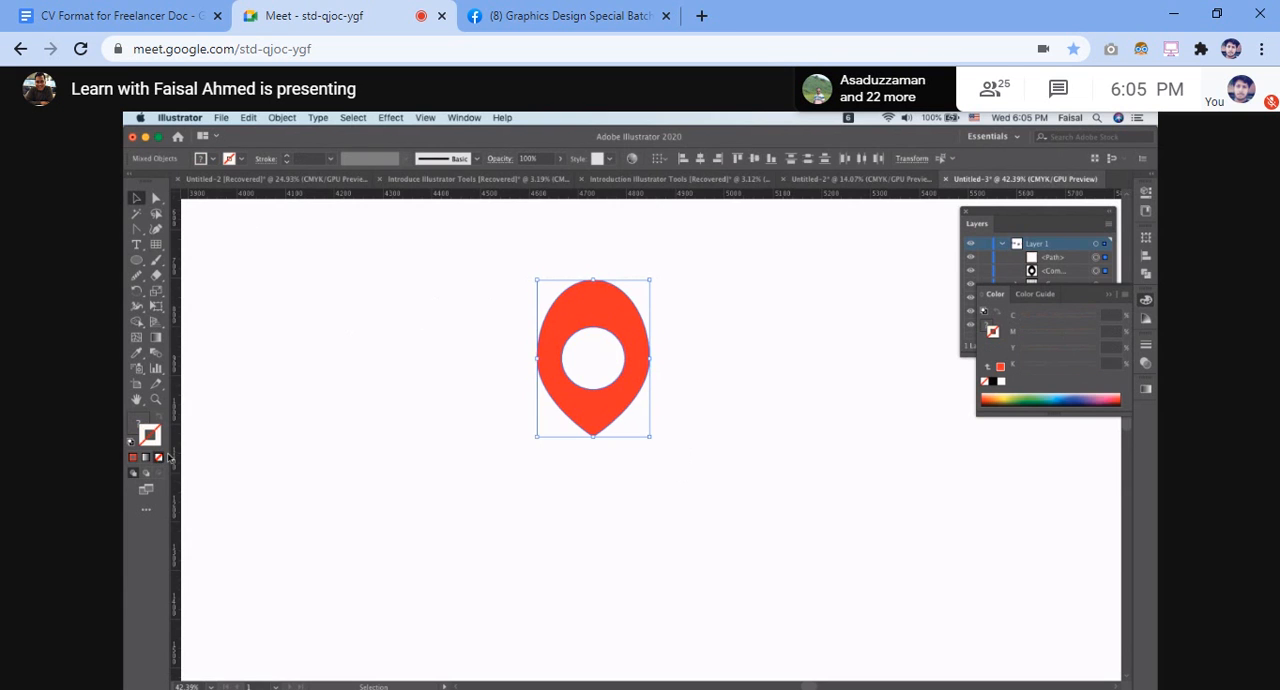
pyautogui.click(410, 348)
# Select the whole red map pin and move it slightly upward beside the gridded circle
pyautogui.scroll(-3, 546, 405)
pyautogui.moveTo(520, 351); pyautogui.dragTo(617, 420)
pyautogui.moveTo(549, 373); pyautogui.dragTo(572, 328)
pyautogui.click(409, 382)
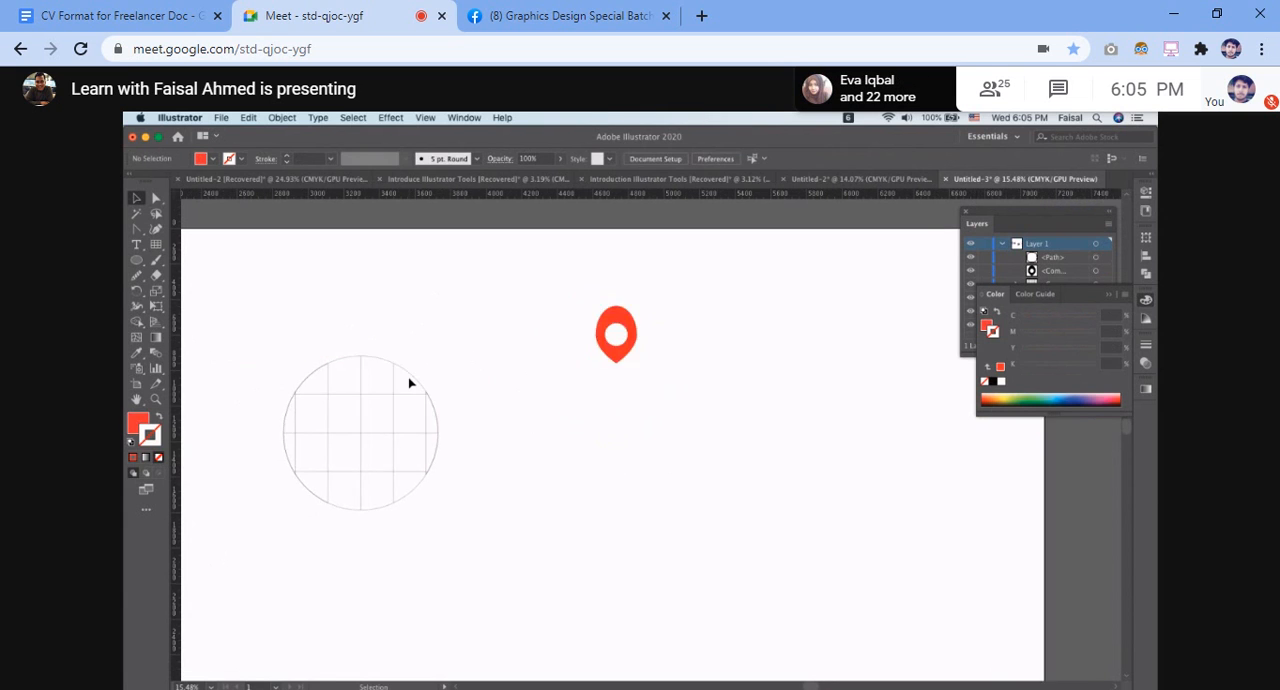
# Set the stroke weight of the circle and its inner grid to 3 px
pyautogui.moveTo(263, 334); pyautogui.dragTo(640, 583)
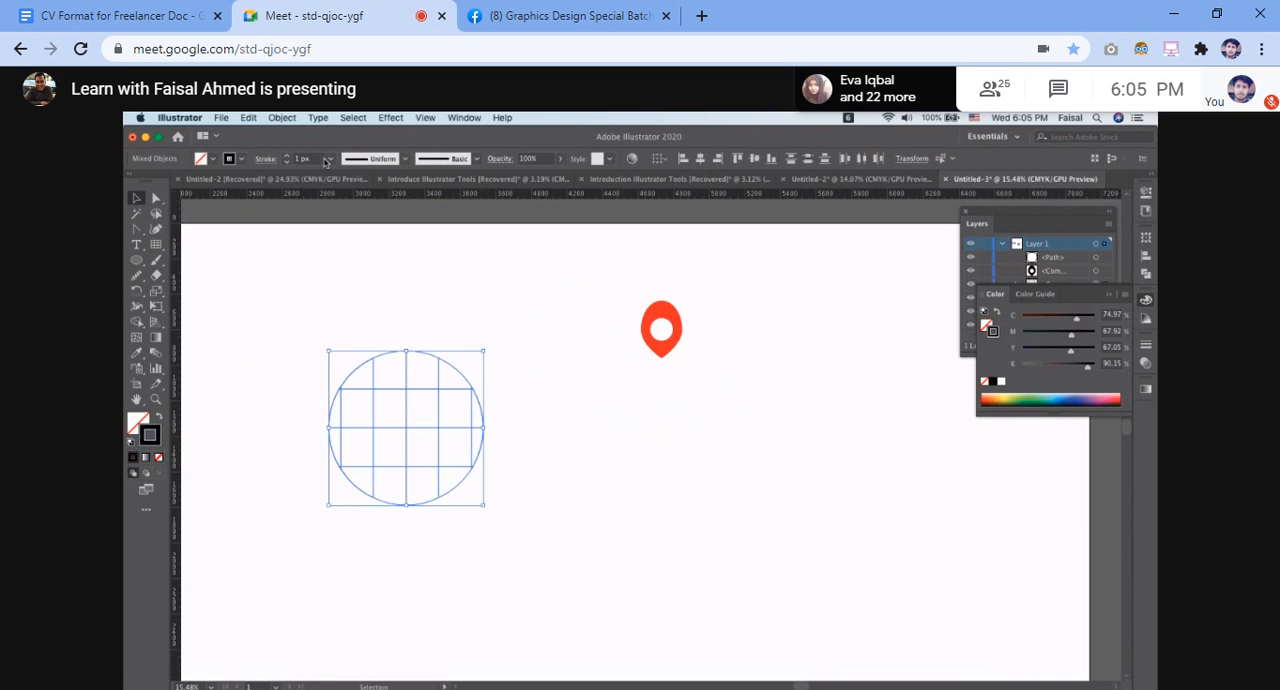
pyautogui.click(330, 163)
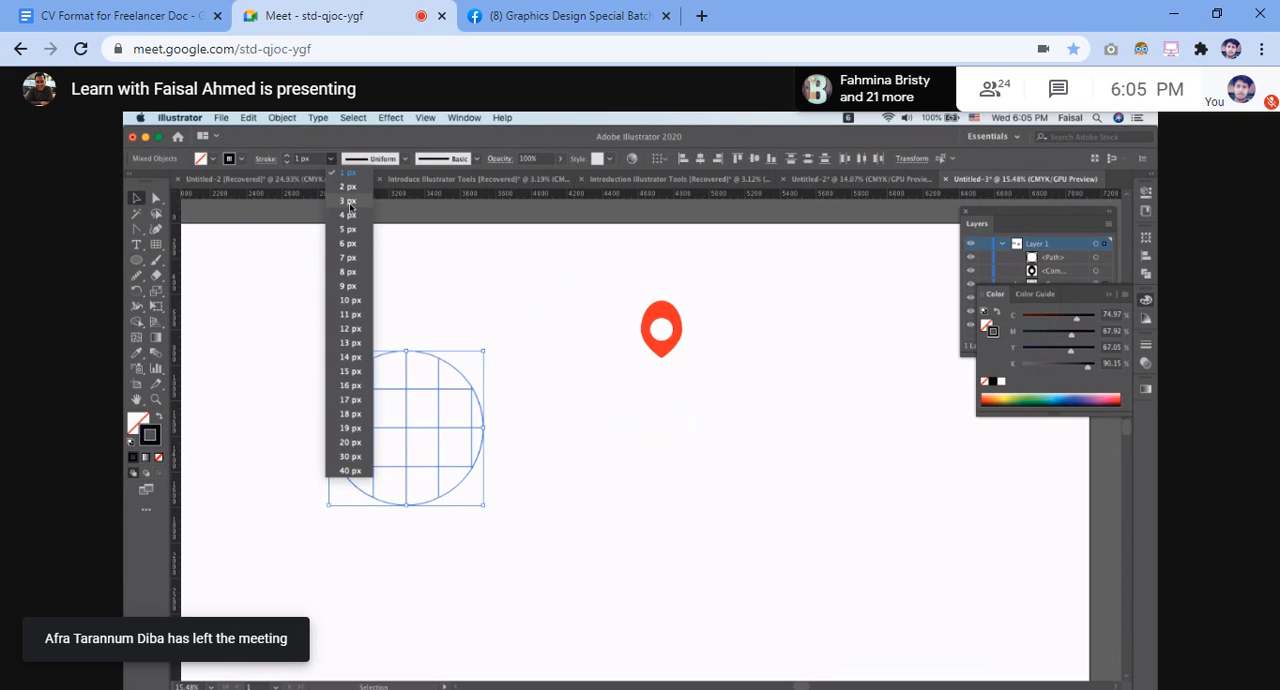
pyautogui.click(350, 286)
pyautogui.click(530, 338)
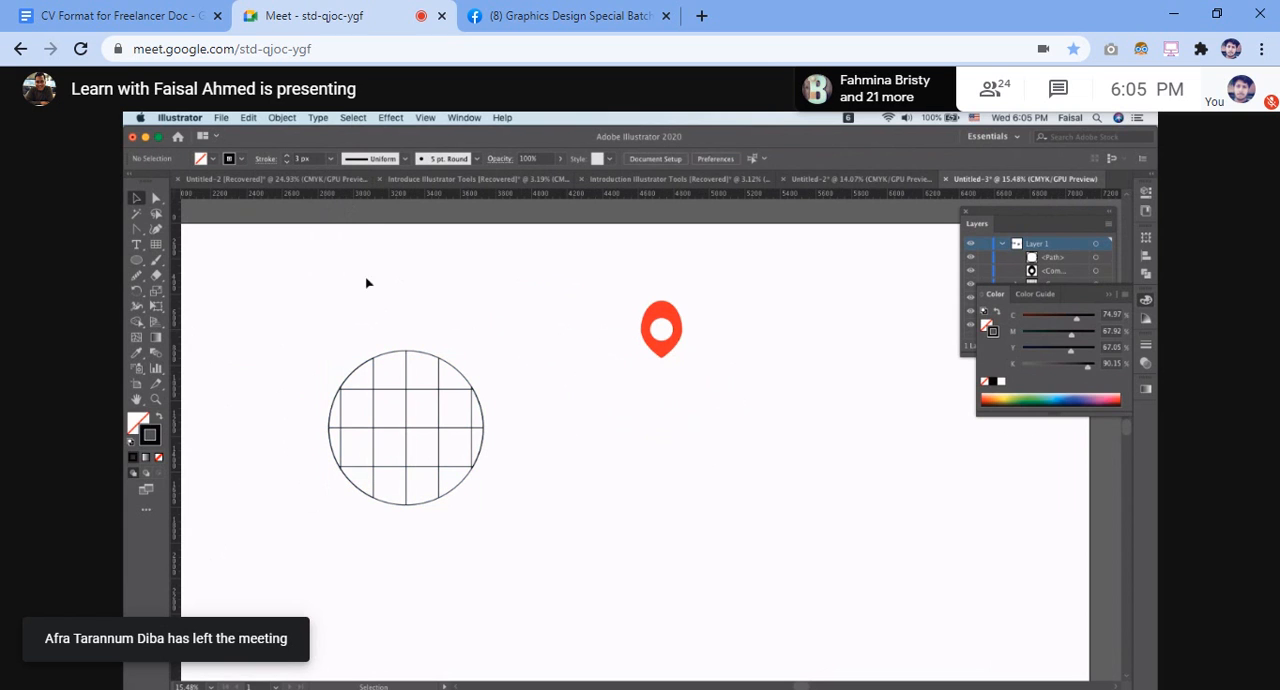
# Try a 5 px stroke weight with nothing selected, and reselect the circle with its grid
pyautogui.click(330, 163)
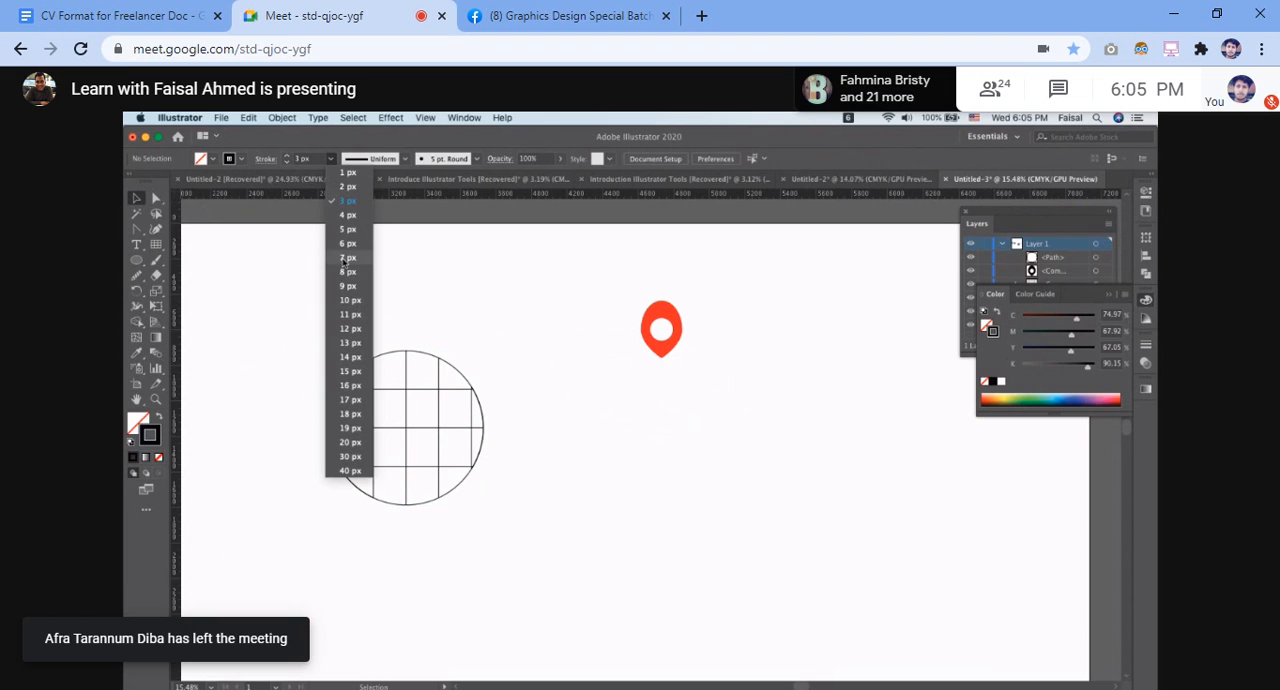
pyautogui.click(350, 238)
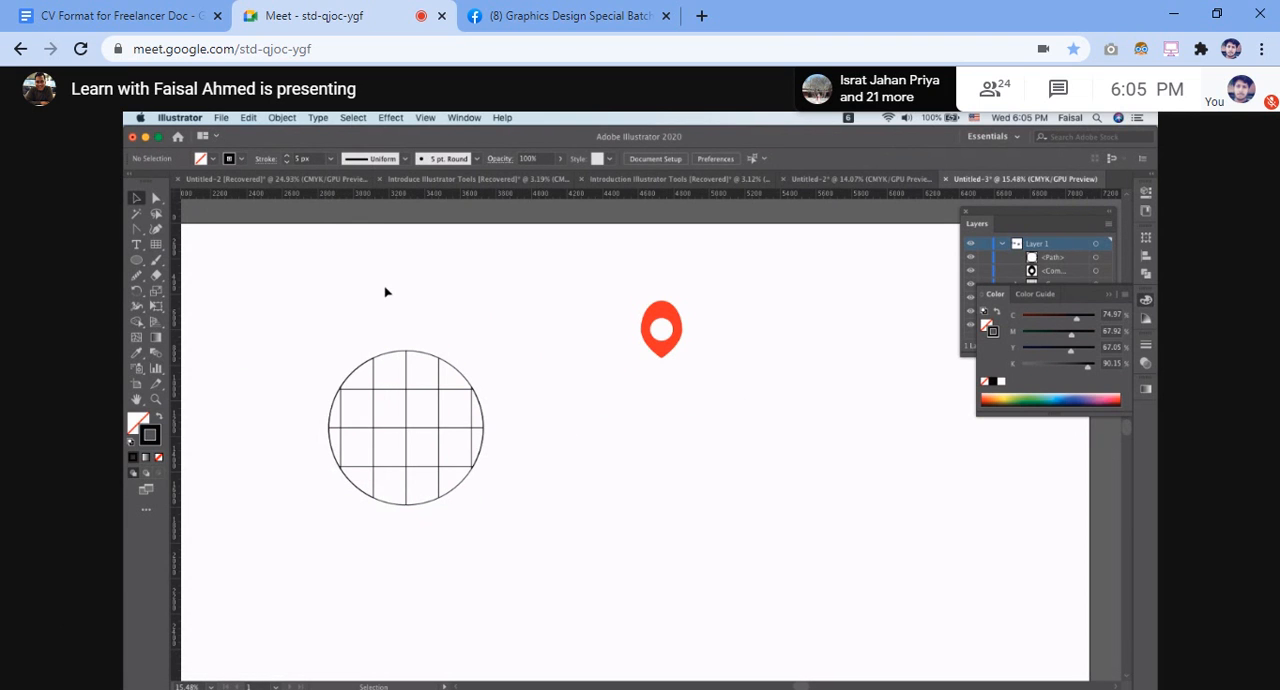
pyautogui.moveTo(294, 326); pyautogui.dragTo(503, 495)
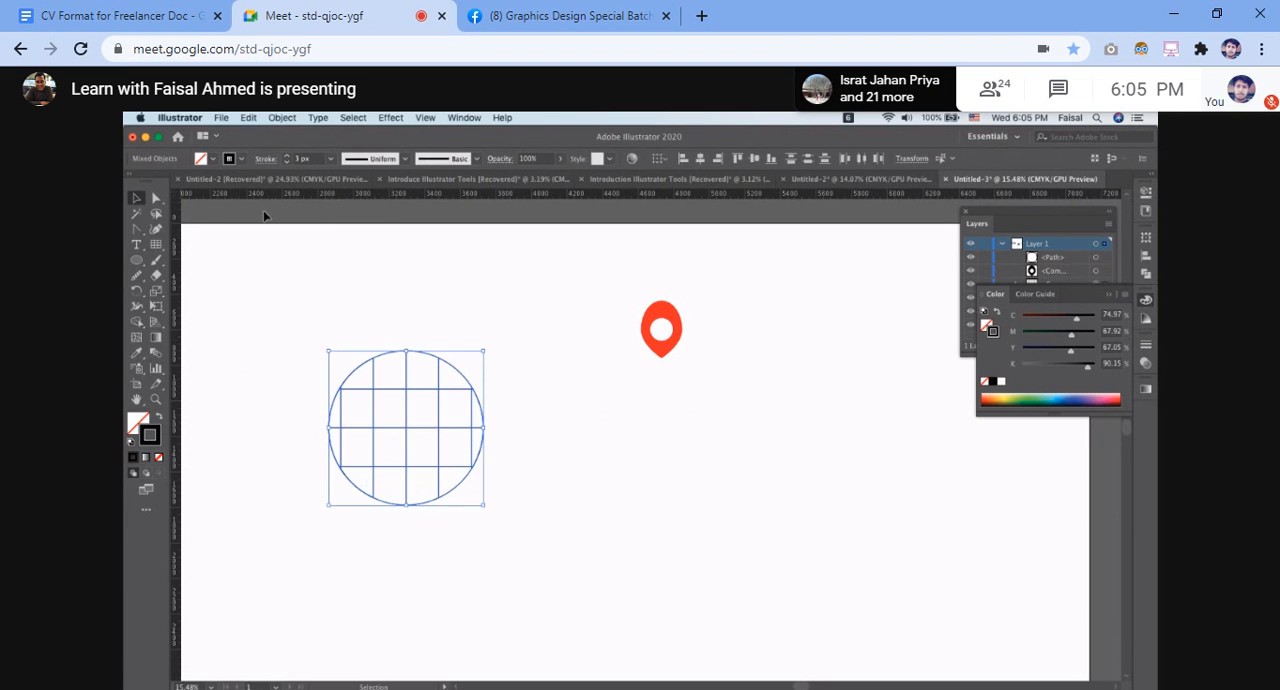
# Move the red map pin onto the upper-right edge of the gridded circle and check it against the reference icon
pyautogui.moveTo(674, 320); pyautogui.dragTo(467, 354)
pyautogui.click(580, 355)
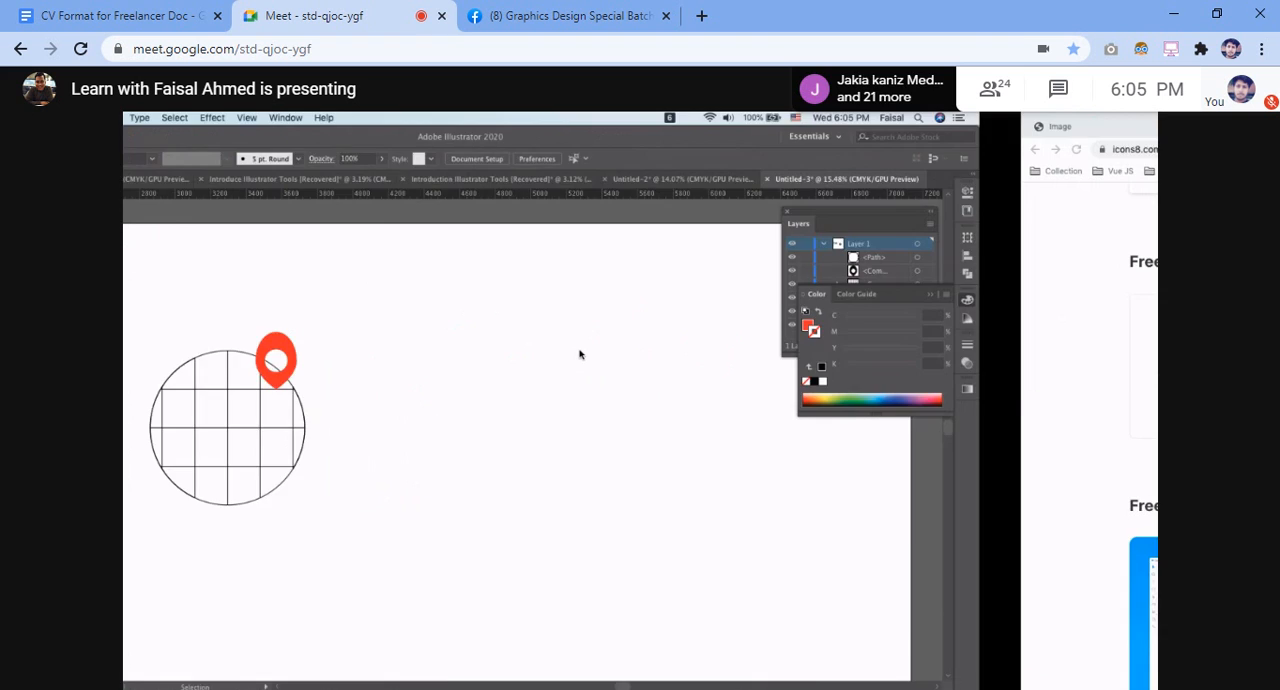
pyautogui.scroll(4, 580, 355)
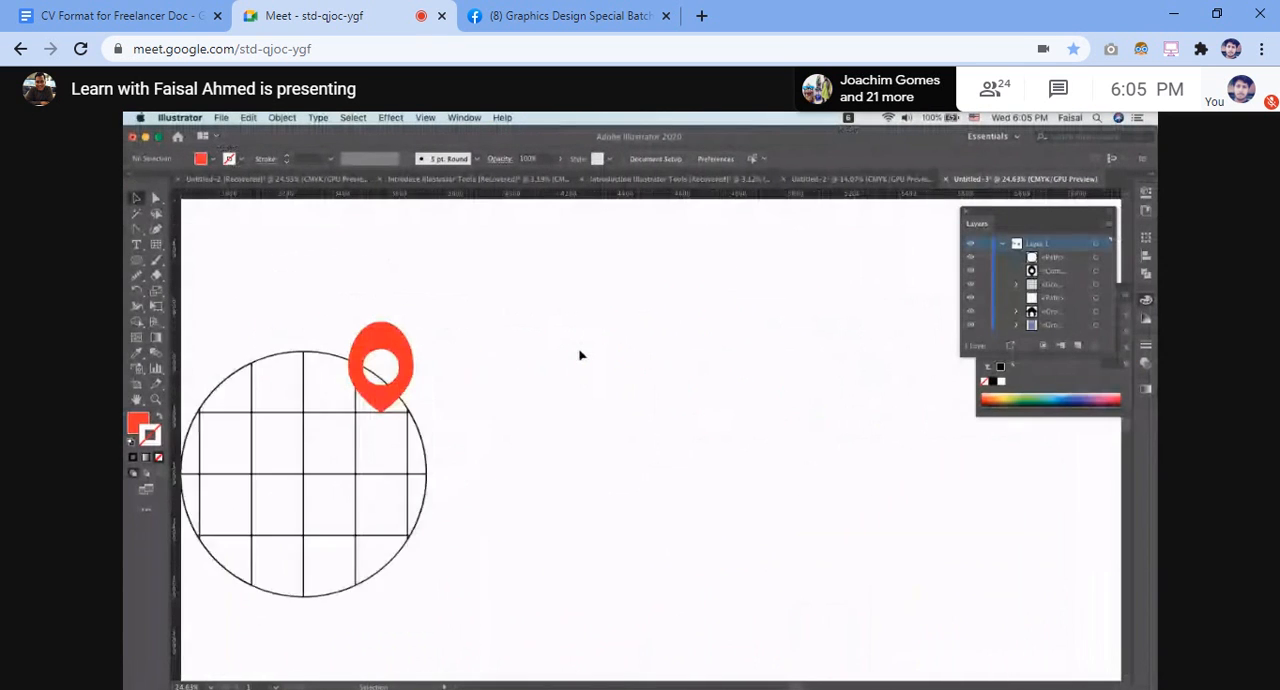
# Reposition the red map pin over the gridded circle's upper-right edge, checking its alignment at different zoom levels
pyautogui.hscroll(-2, 580, 355)
pyautogui.moveTo(429, 328); pyautogui.dragTo(418, 362)
pyautogui.scroll(4, 418, 362)
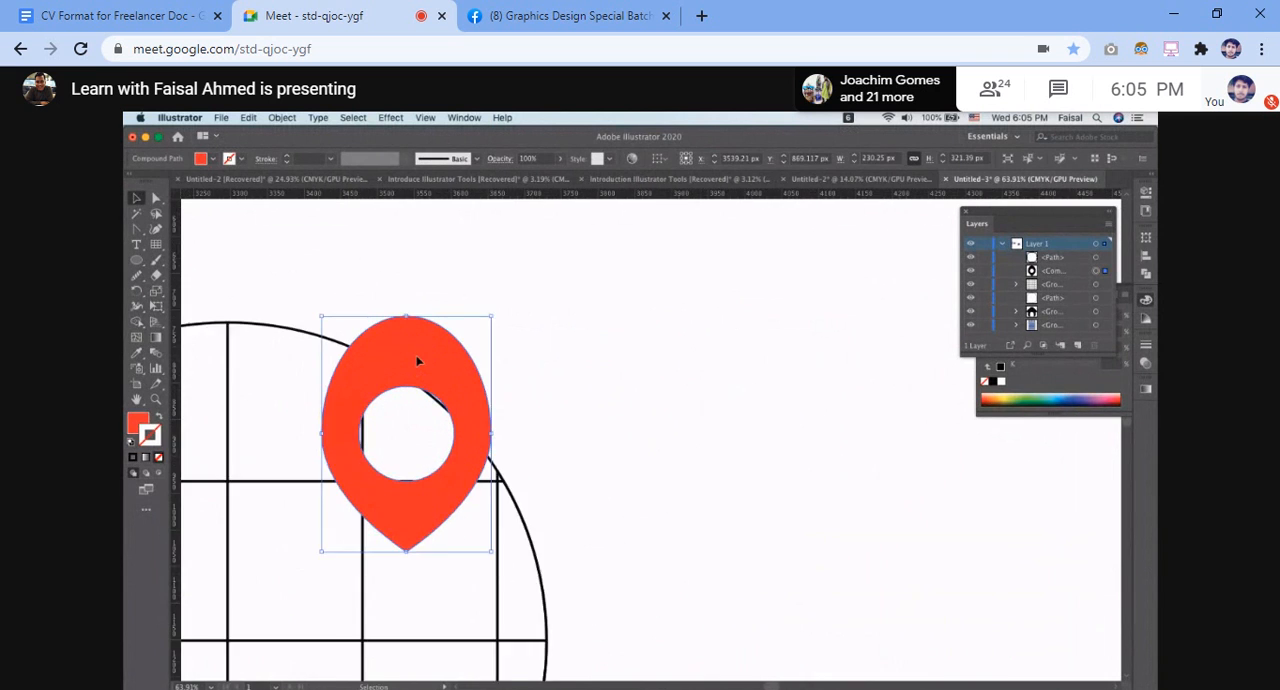
pyautogui.scroll(-2, 418, 362)
pyautogui.hscroll(-3, 418, 362)
pyautogui.scroll(-1, 418, 362)
pyautogui.click(686, 389)
pyautogui.moveTo(561, 320); pyautogui.dragTo(571, 324)
pyautogui.scroll(5, 571, 324)
pyautogui.click(798, 403)
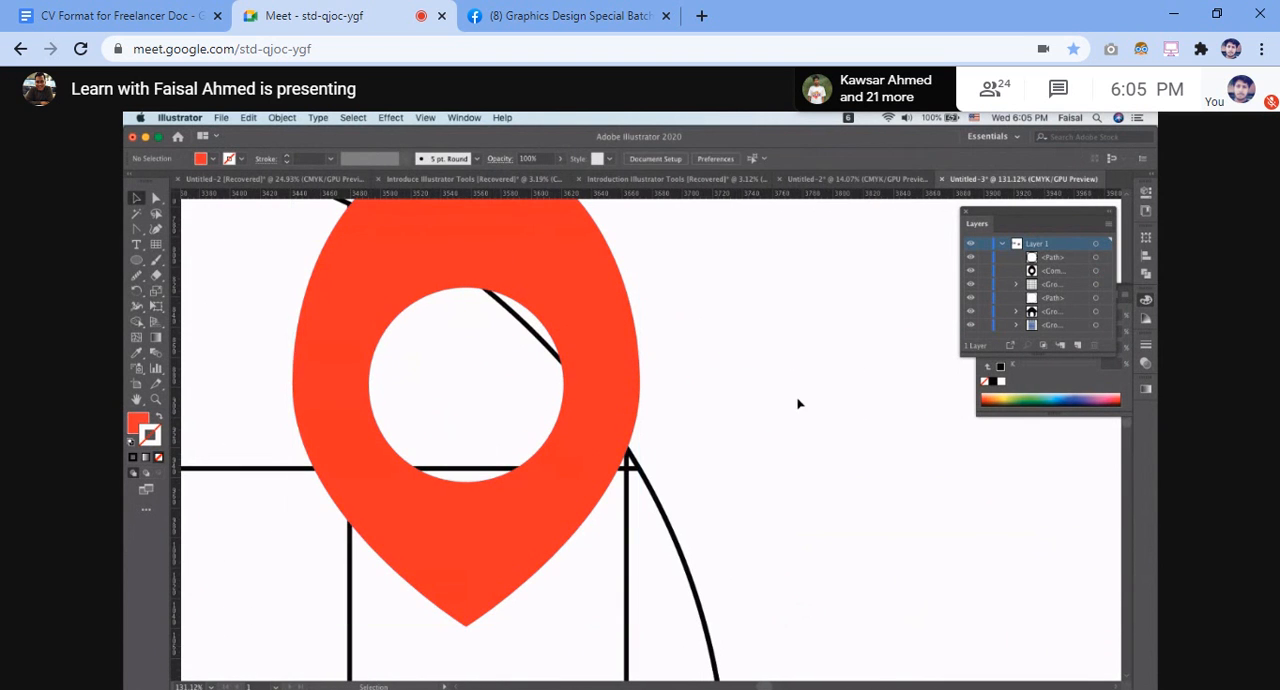
# Nudge the red pin slightly and compare its placement with the reference globe icon on icons8.com
pyautogui.moveTo(587, 479); pyautogui.dragTo(590, 481)
pyautogui.click(756, 459)
pyautogui.scroll(-3, 756, 459)
pyautogui.hotkey('ctrl', 'Right')
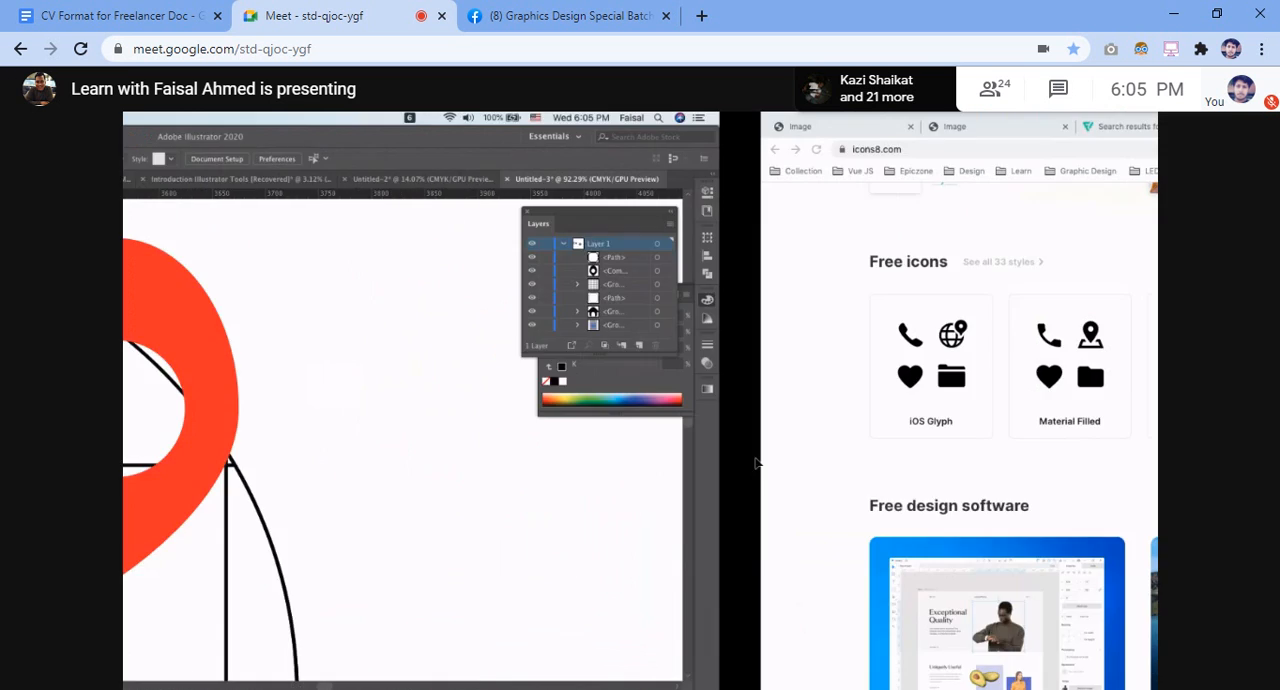
pyautogui.hotkey('ctrl', 'Left')
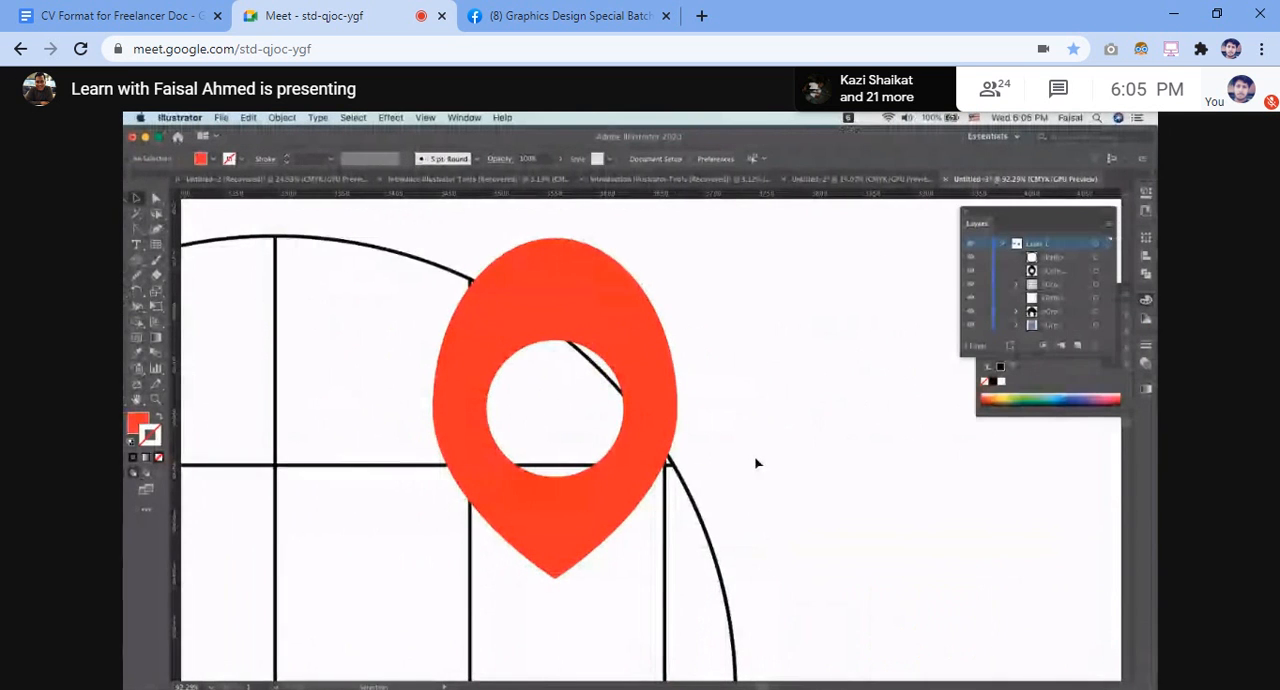
# Move the red pin to about X 3578.9 px, Y 863.1 px so the circle's outline crosses its hole
pyautogui.scroll(-2, 756, 461)
pyautogui.scroll(3, 755, 460)
pyautogui.moveTo(591, 495); pyautogui.dragTo(613, 469)
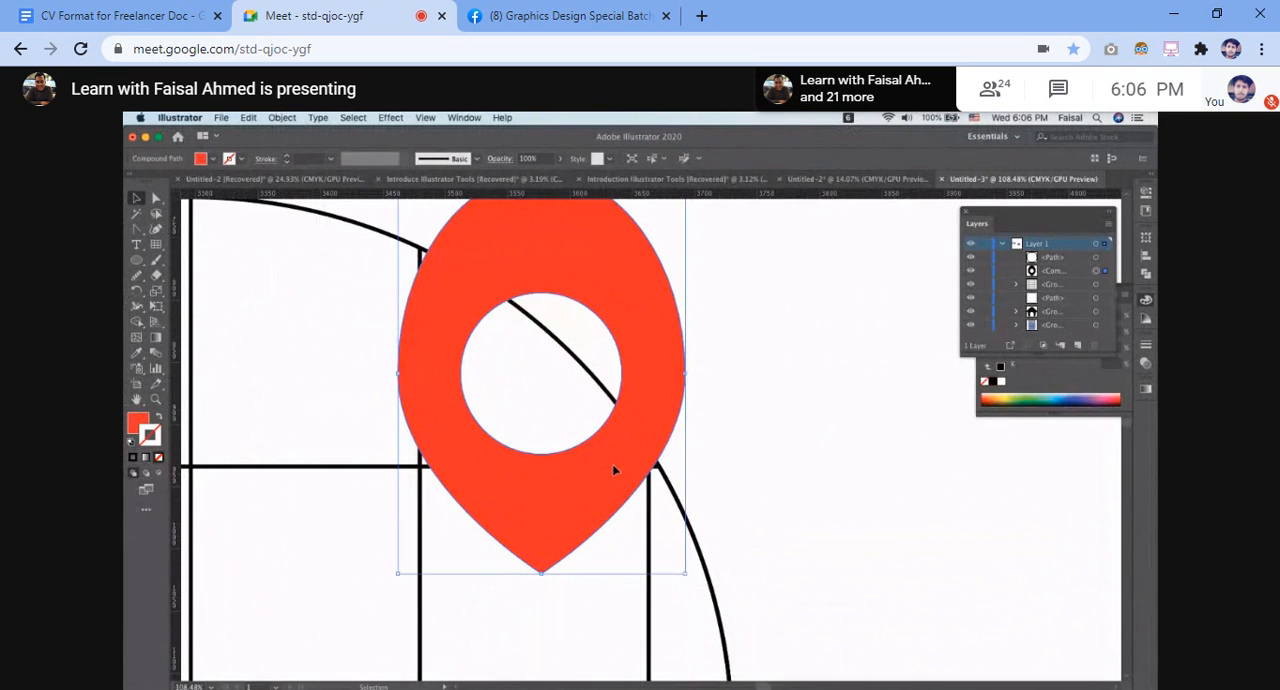
pyautogui.click(735, 476)
pyautogui.scroll(3, 736, 475)
pyautogui.moveTo(455, 483); pyautogui.dragTo(488, 480)
pyautogui.click(705, 444)
pyautogui.click(757, 456)
pyautogui.scroll(-5, 757, 456)
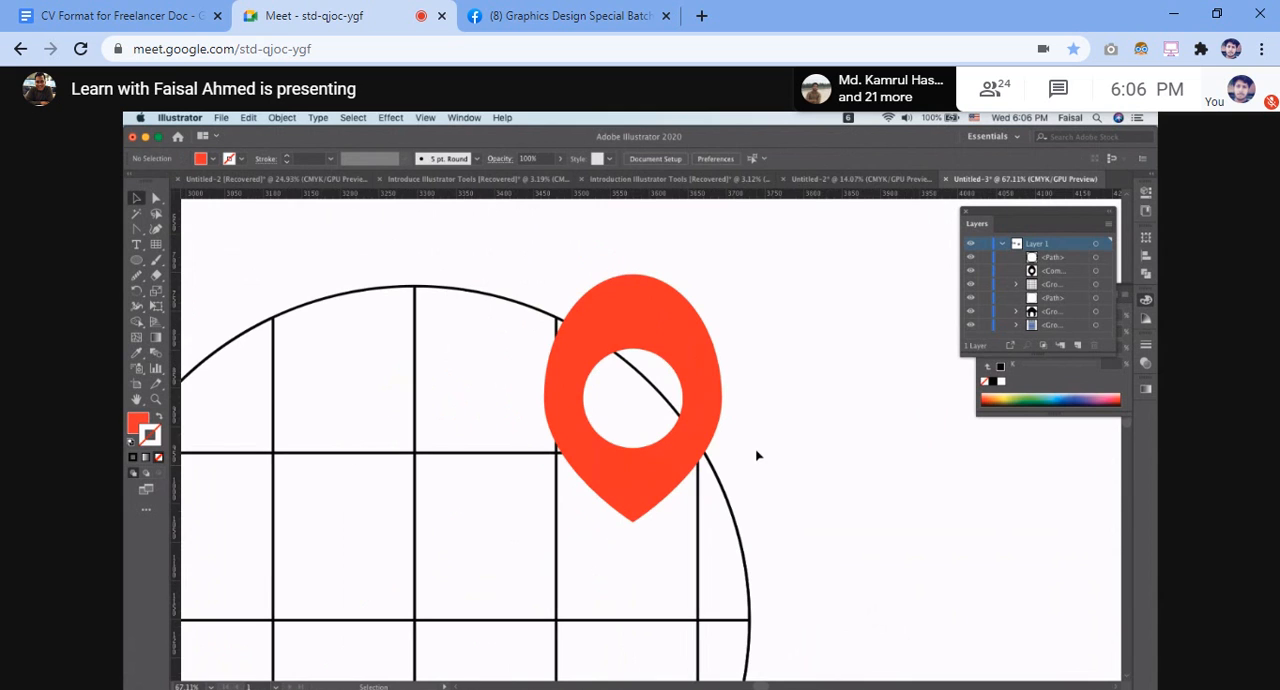
# Try to merge the regions inside the pin's hole with the Shape Builder tool, using a red fill
pyautogui.scroll(-3, 768, 431)
pyautogui.moveTo(400, 305); pyautogui.dragTo(769, 609)
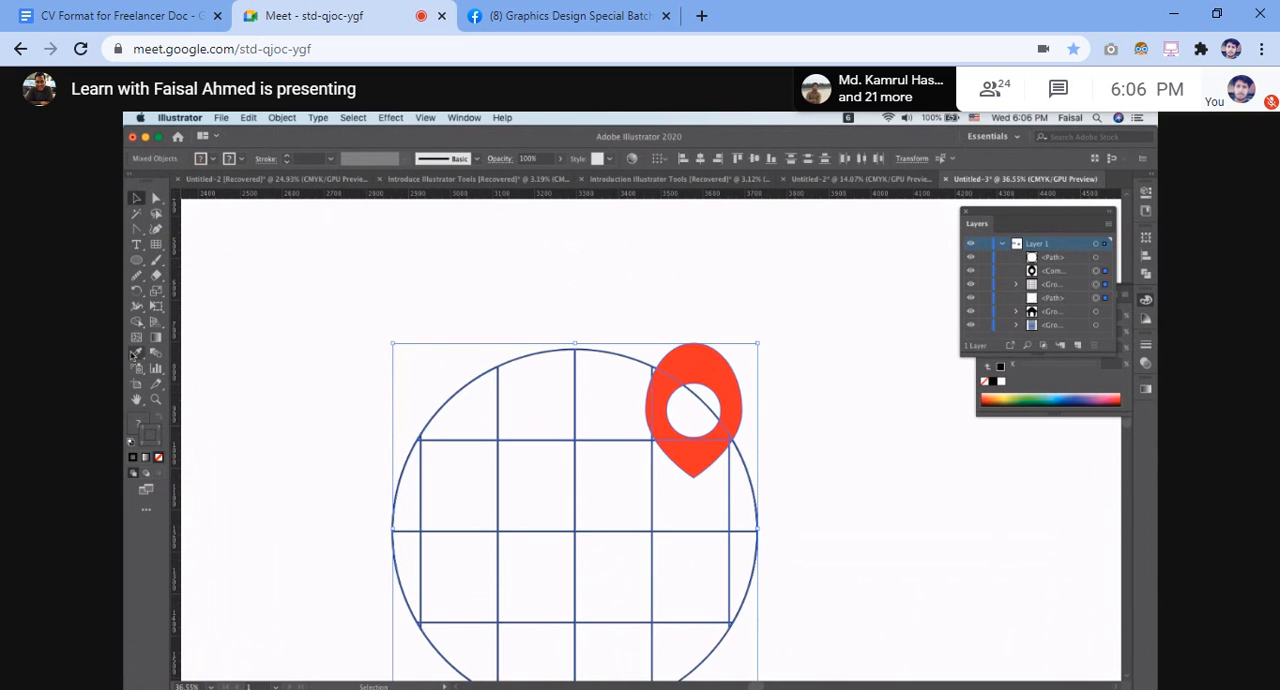
pyautogui.moveTo(137, 323); pyautogui.dragTo(207, 324)
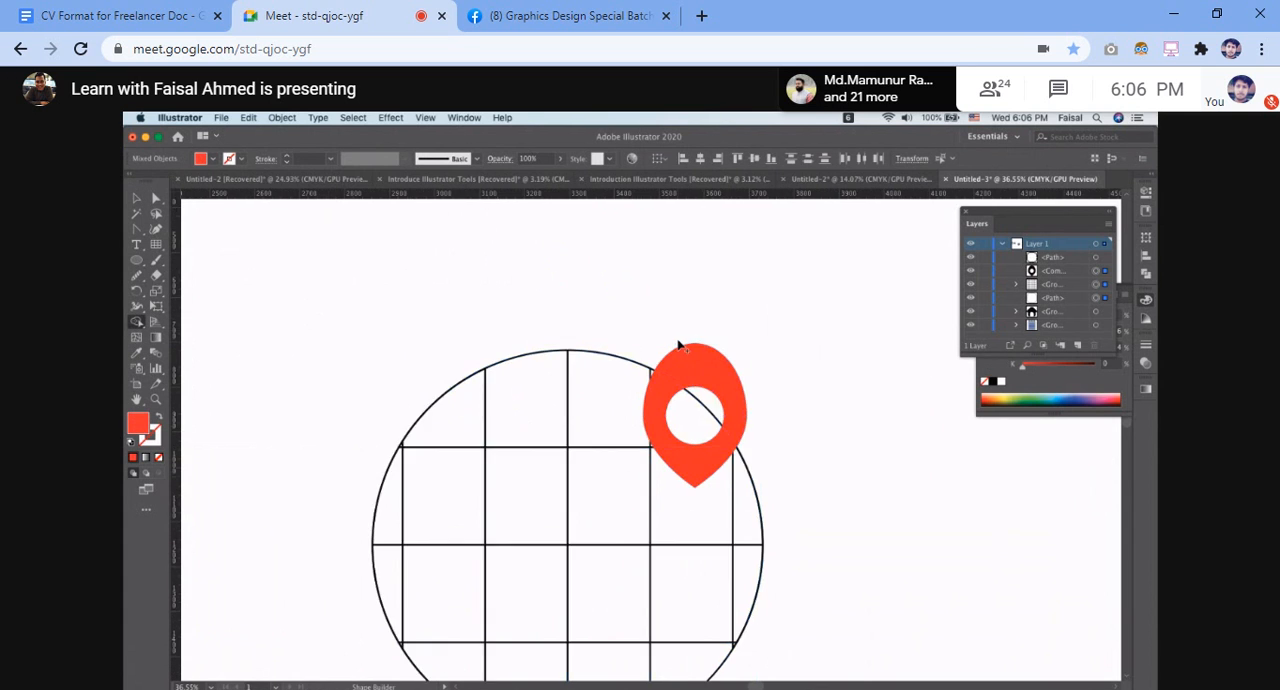
pyautogui.scroll(5, 678, 345)
pyautogui.moveTo(652, 372); pyautogui.dragTo(634, 418)
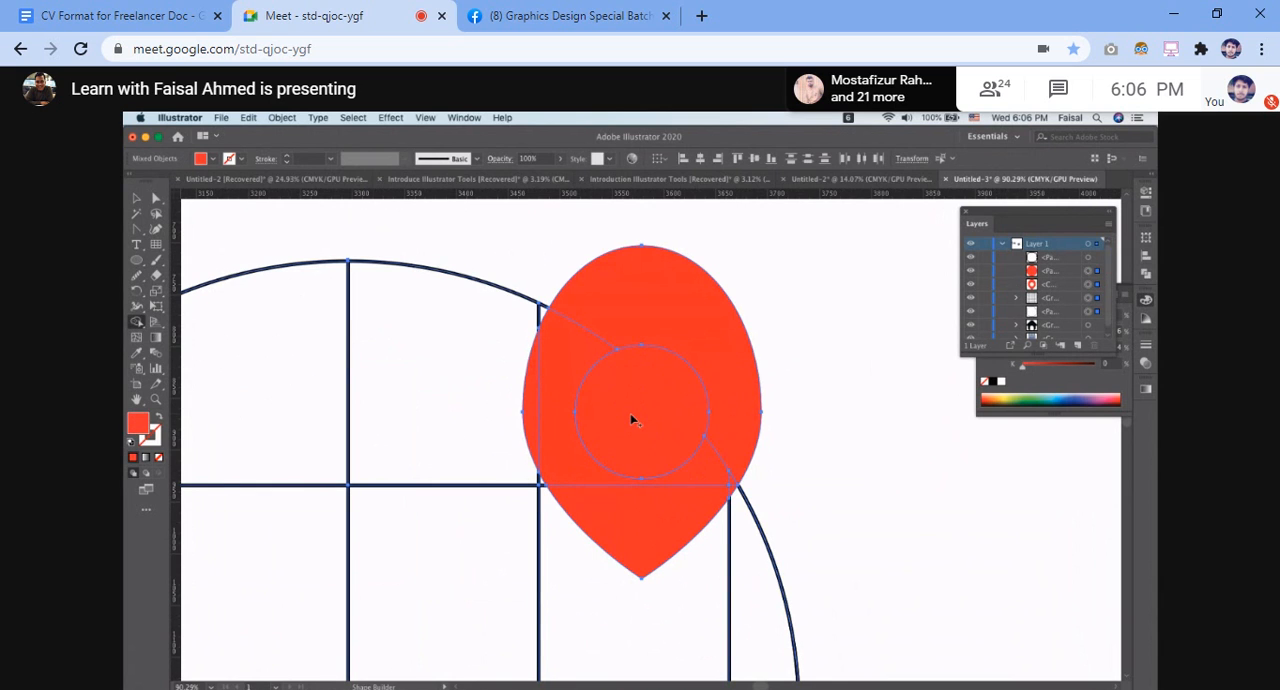
pyautogui.press('super+z')
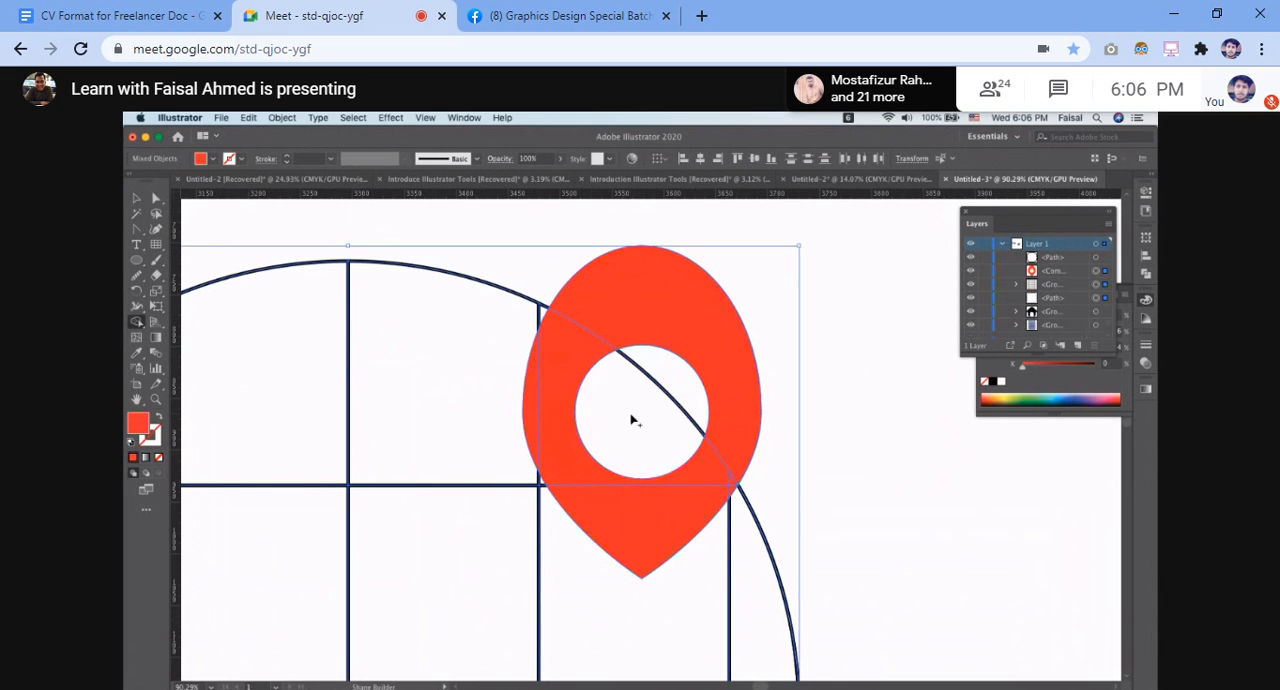
pyautogui.click(158, 458)
pyautogui.press('super+z')
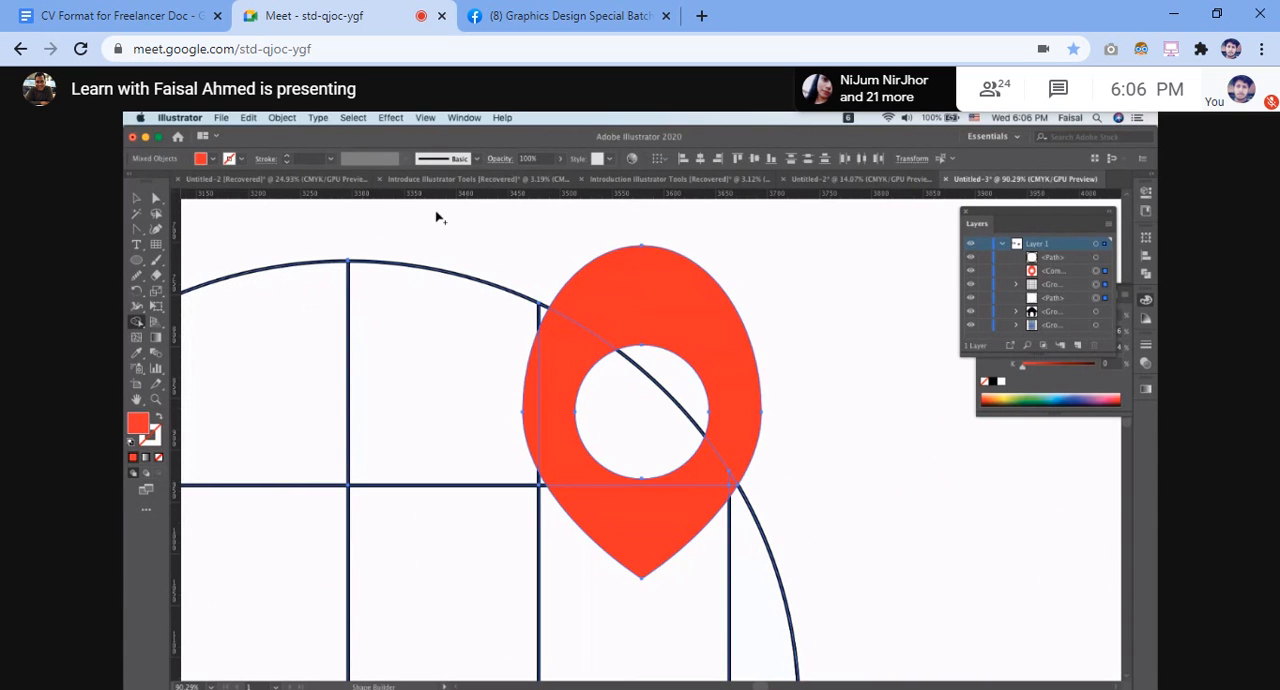
pyautogui.click(137, 198)
pyautogui.press('super+a')
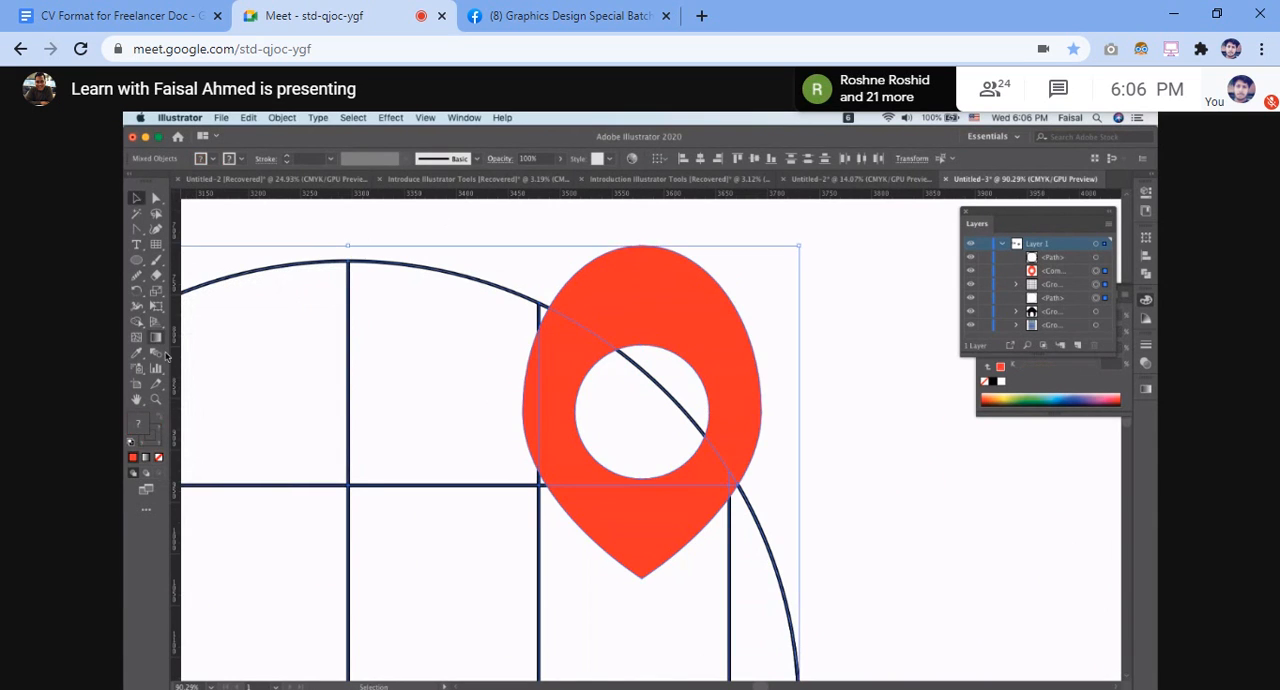
pyautogui.scroll(-3, 405, 284)
pyautogui.click(739, 325)
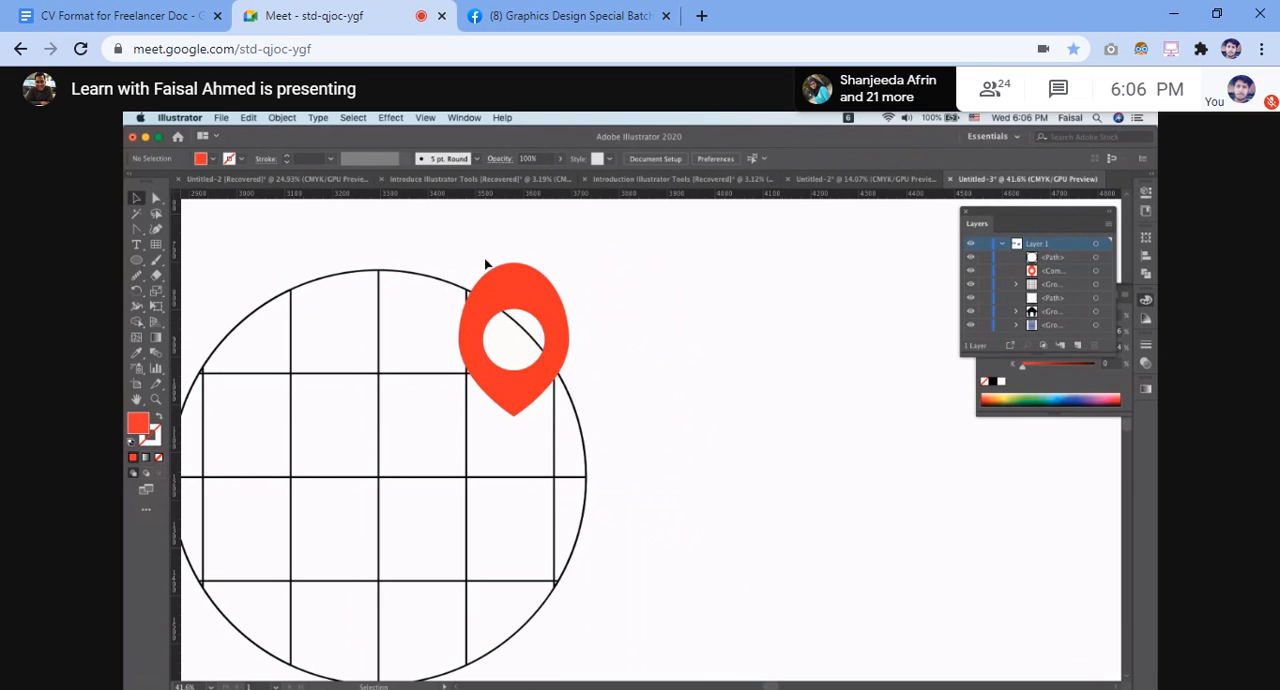
pyautogui.click(578, 417)
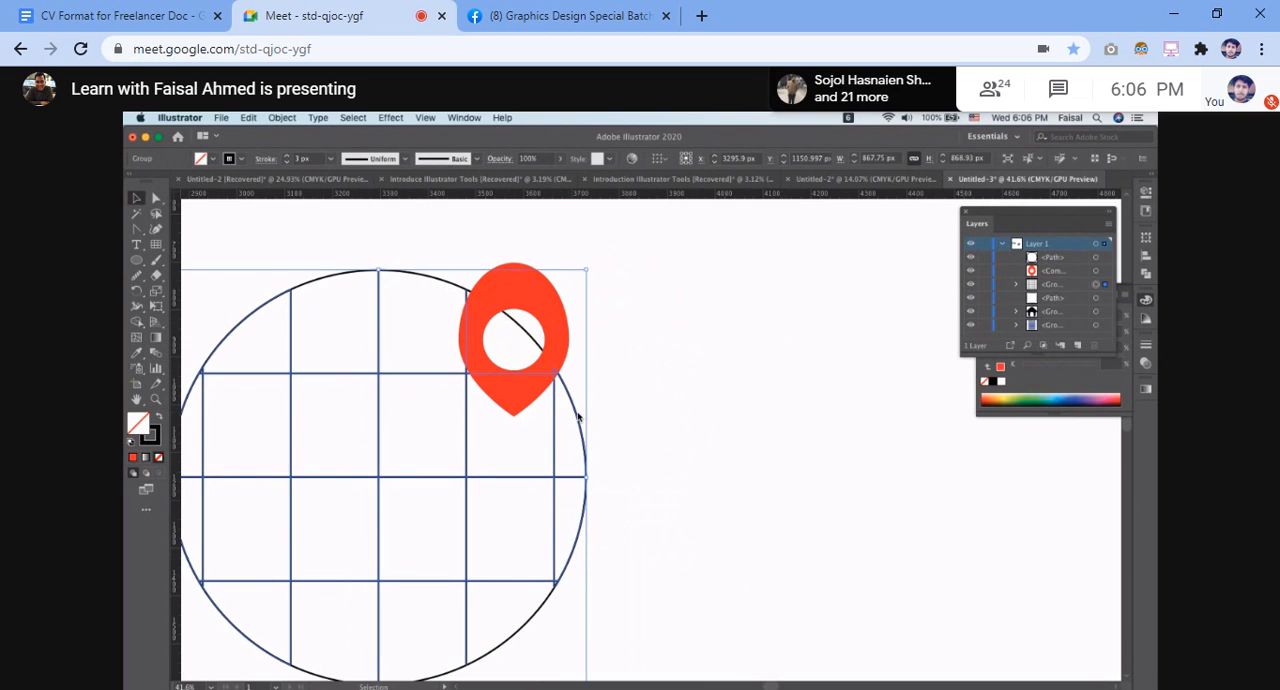
pyautogui.hscroll(-5, 578, 417)
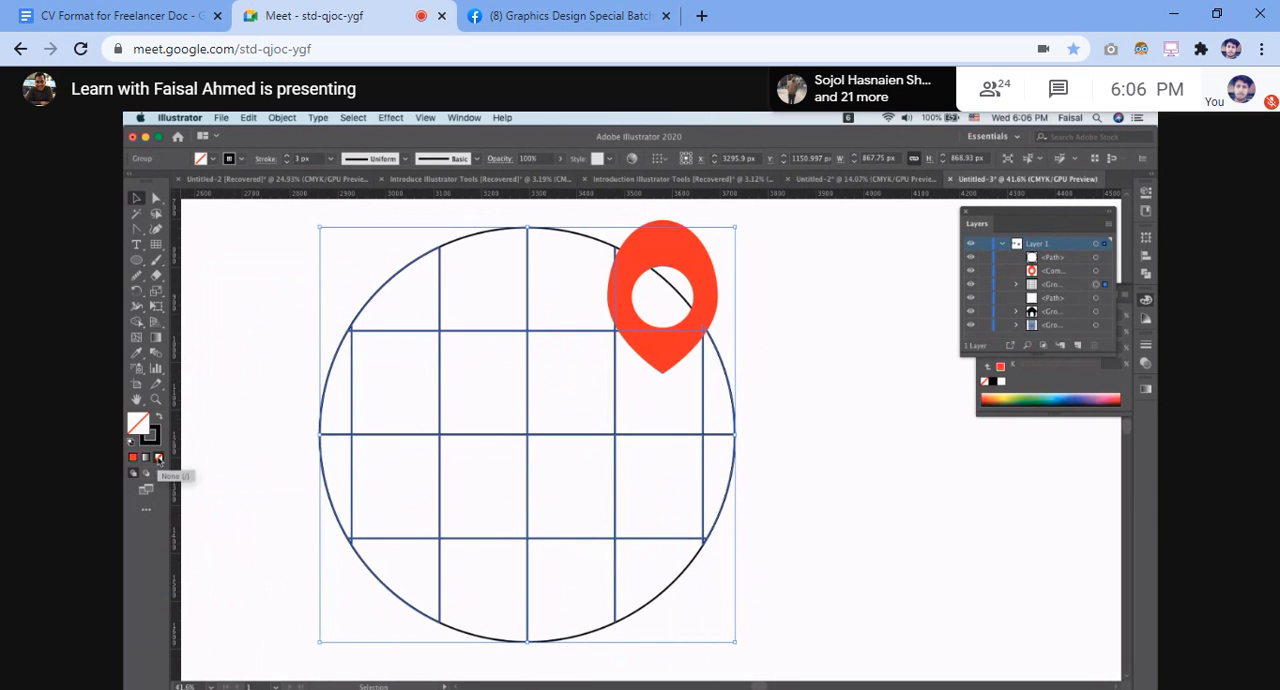
pyautogui.click(237, 367)
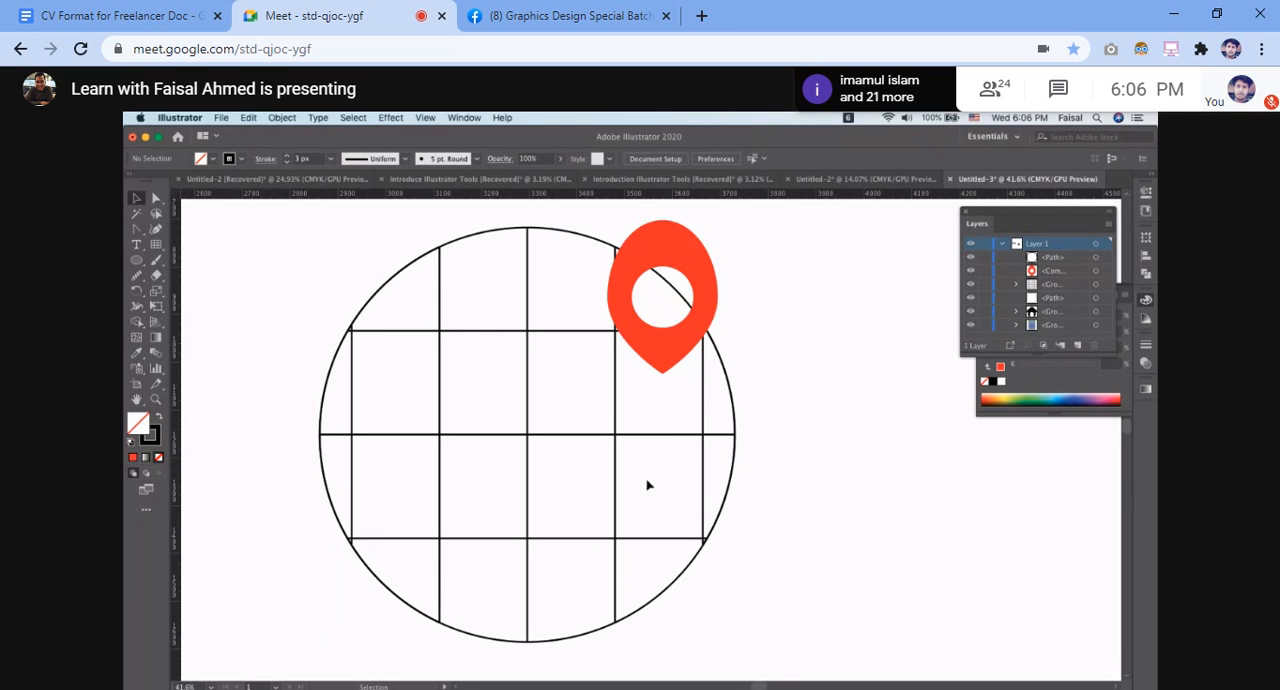
# Send the red map pin to the back, behind the gridded circle
pyautogui.click(717, 295)
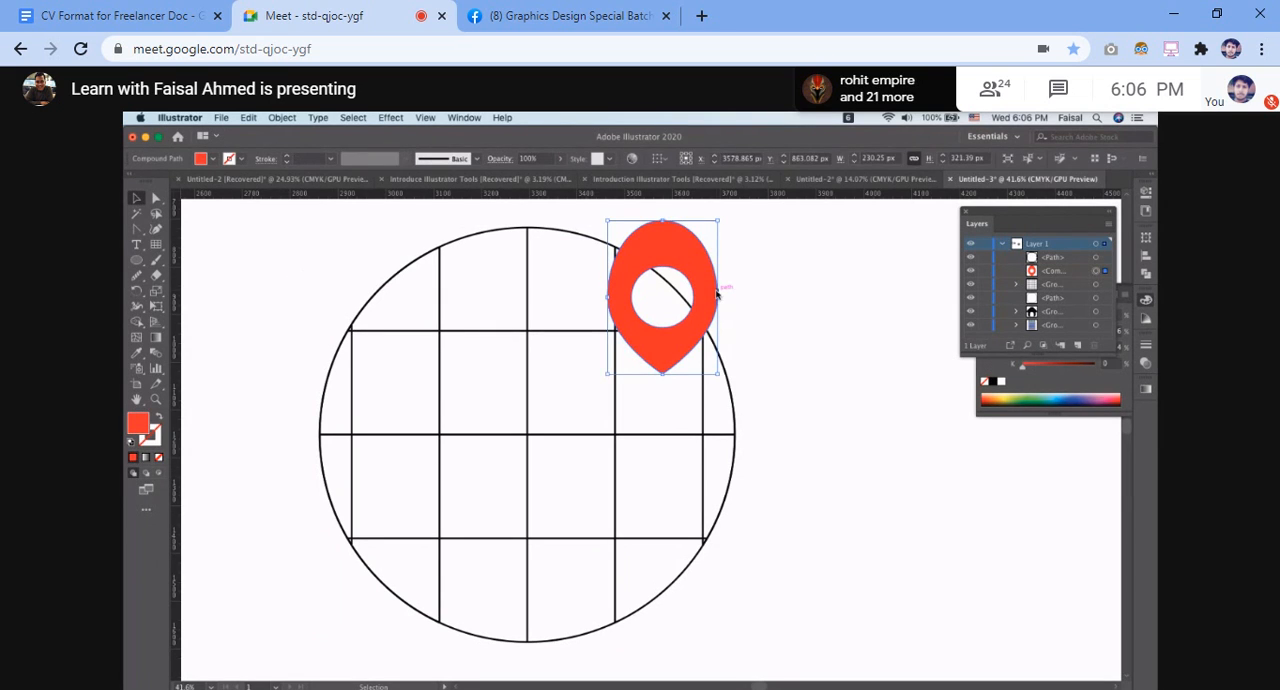
pyautogui.rightClick(717, 295)
pyautogui.moveTo(783, 441)
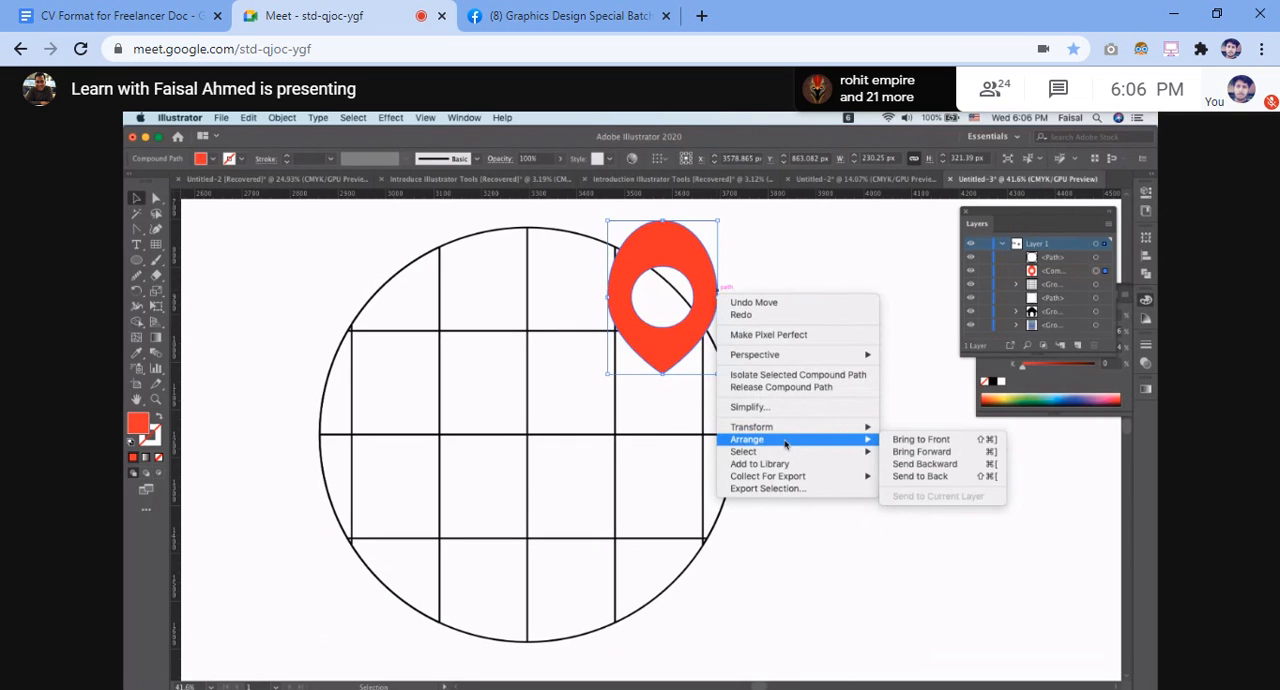
pyautogui.click(921, 476)
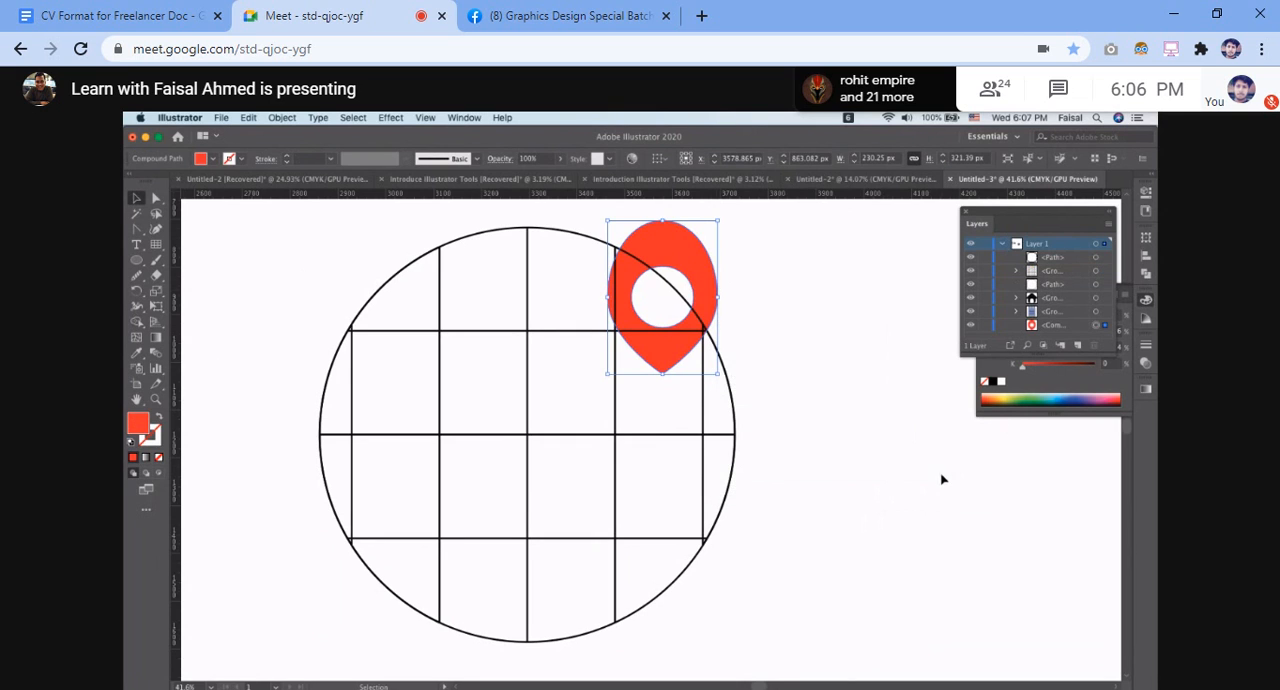
pyautogui.click(883, 389)
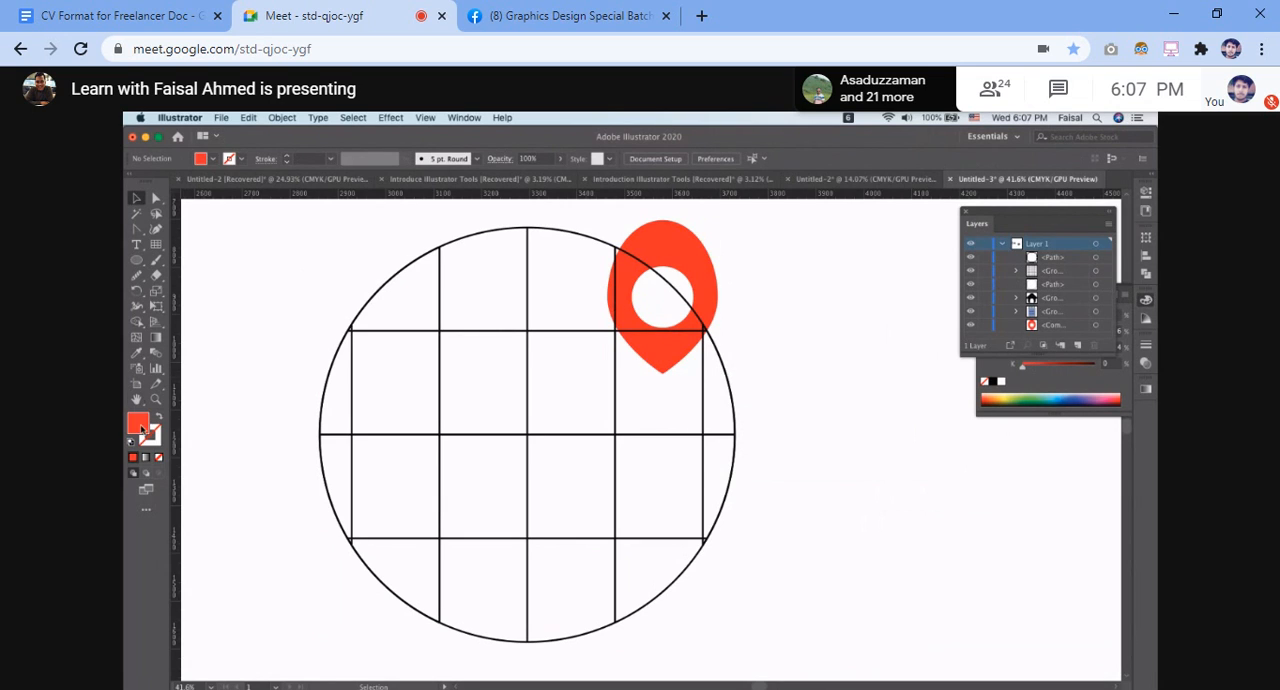
# Set the fill to None, select the pin with the gridded circle, and merge the regions inside the pin's hole with Shape Builder
pyautogui.click(158, 457)
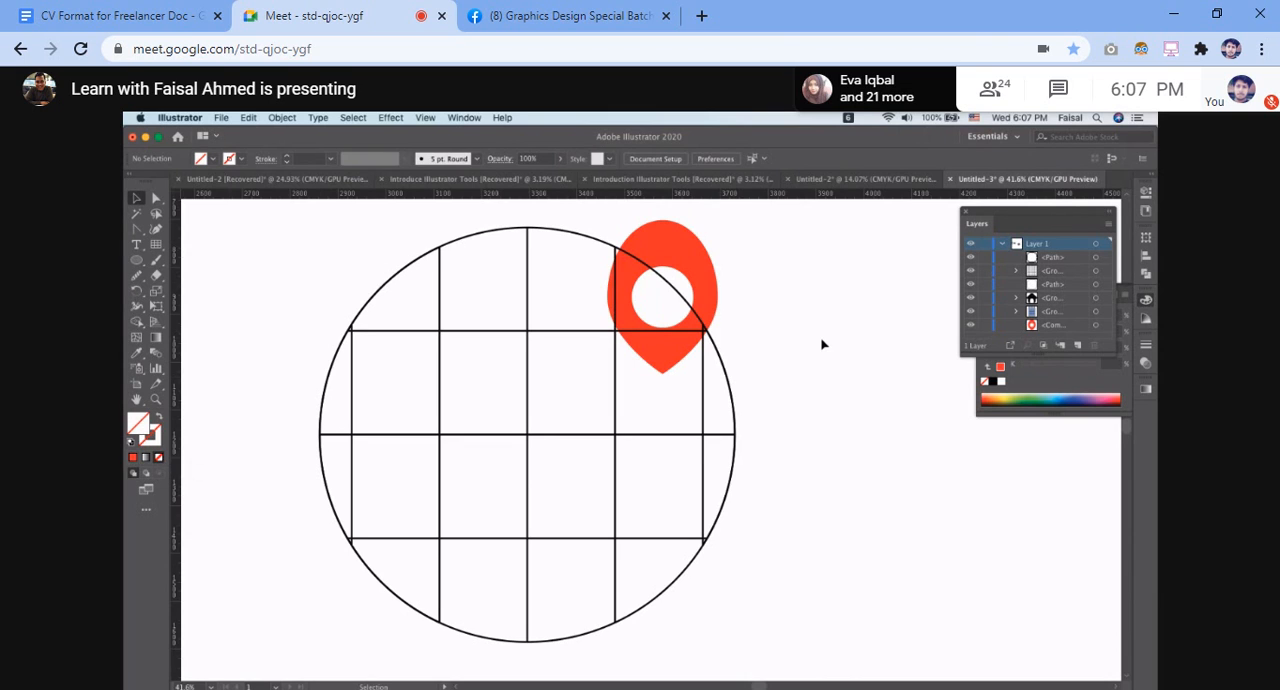
pyautogui.moveTo(373, 238); pyautogui.dragTo(824, 452)
pyautogui.click(136, 321)
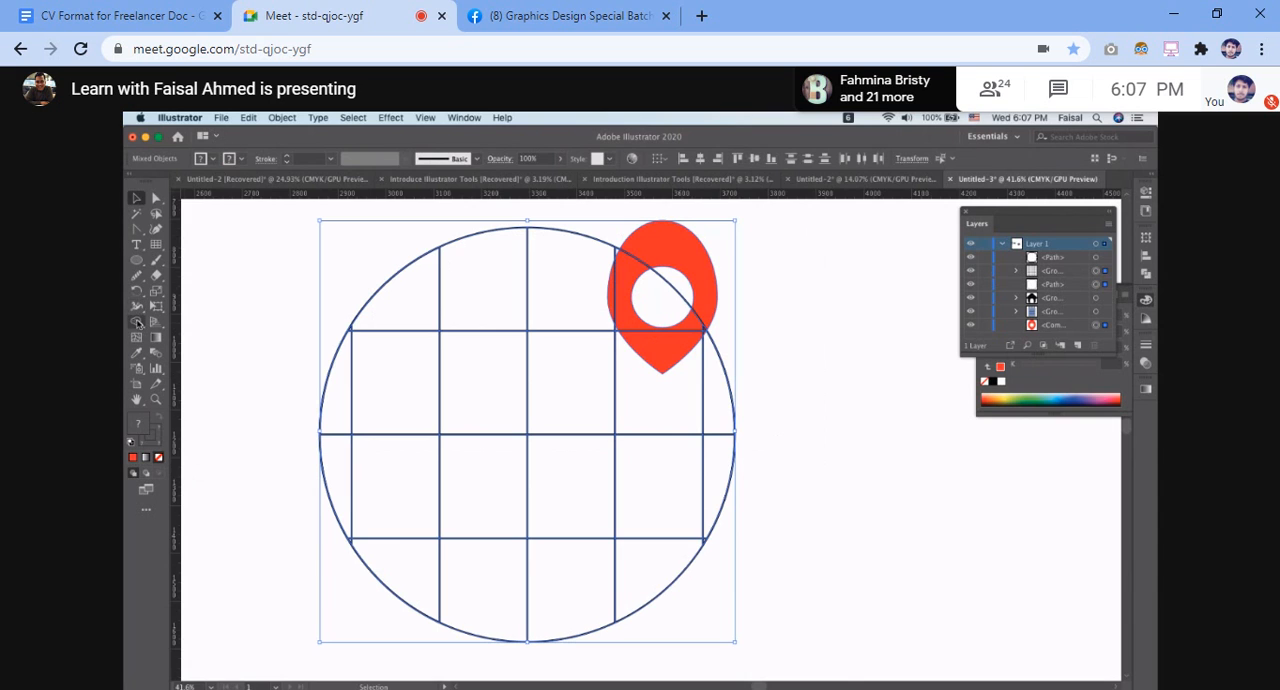
pyautogui.scroll(1, 670, 278)
pyautogui.scroll(1, 670, 278)
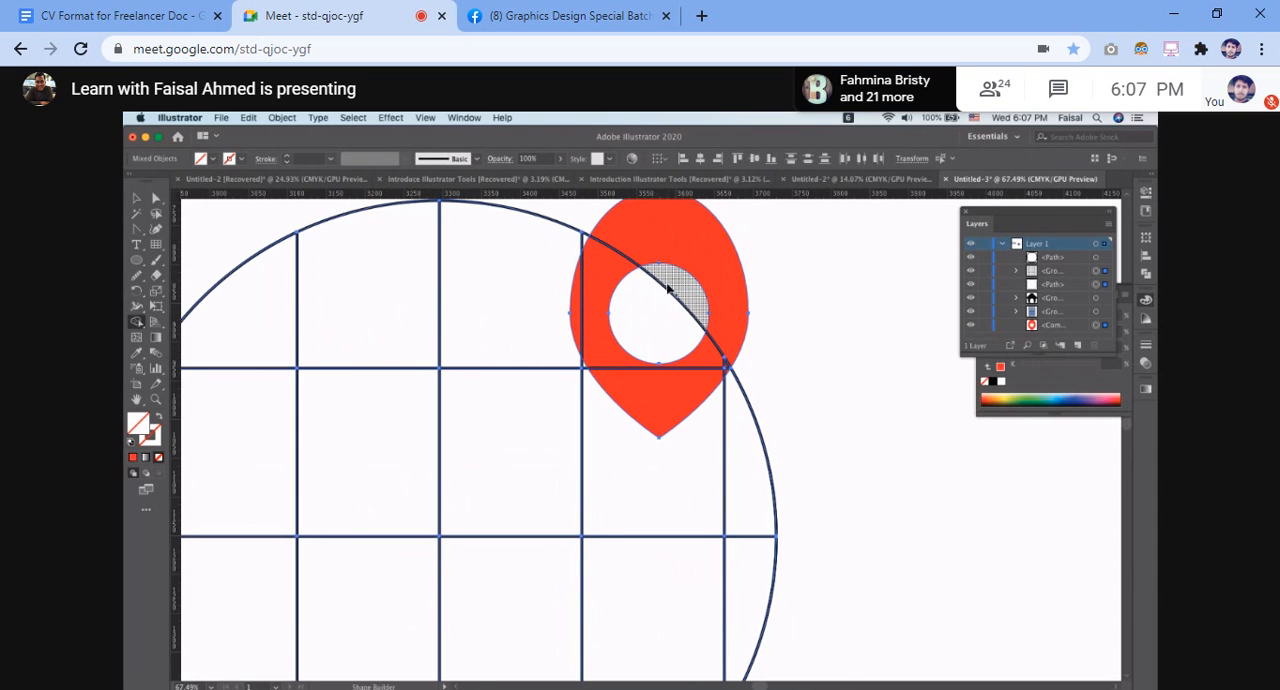
pyautogui.click(653, 346)
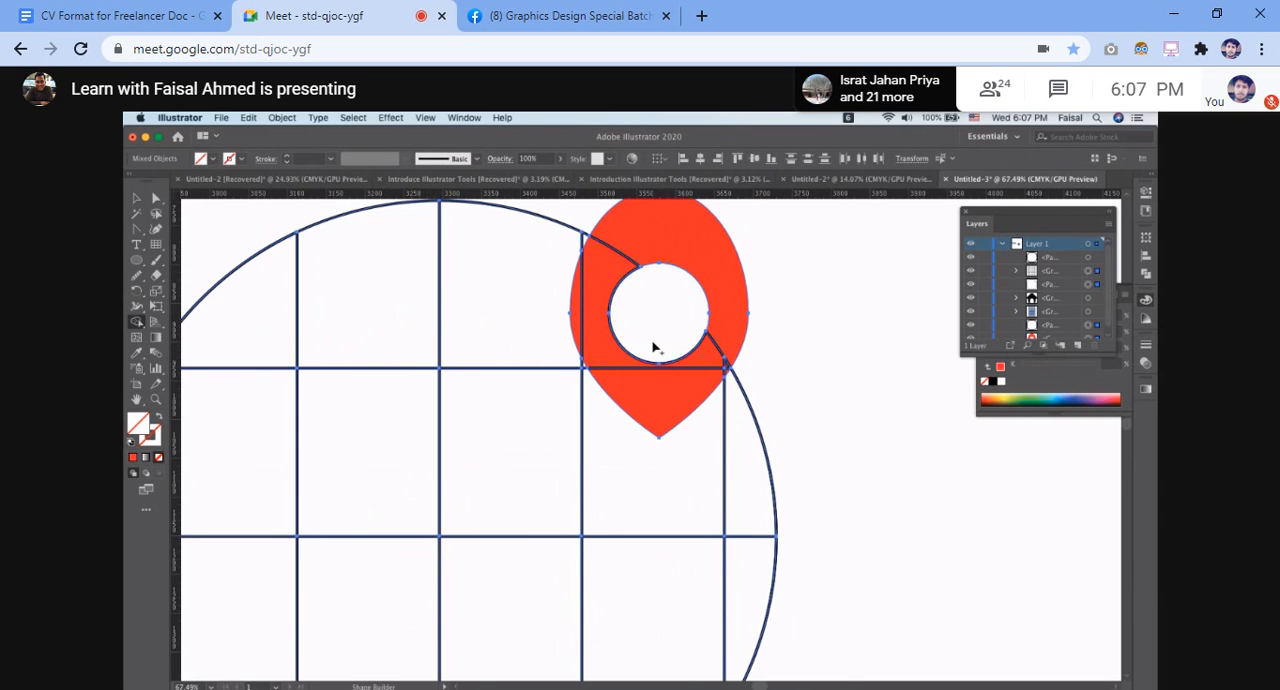
pyautogui.scroll(4, 653, 346)
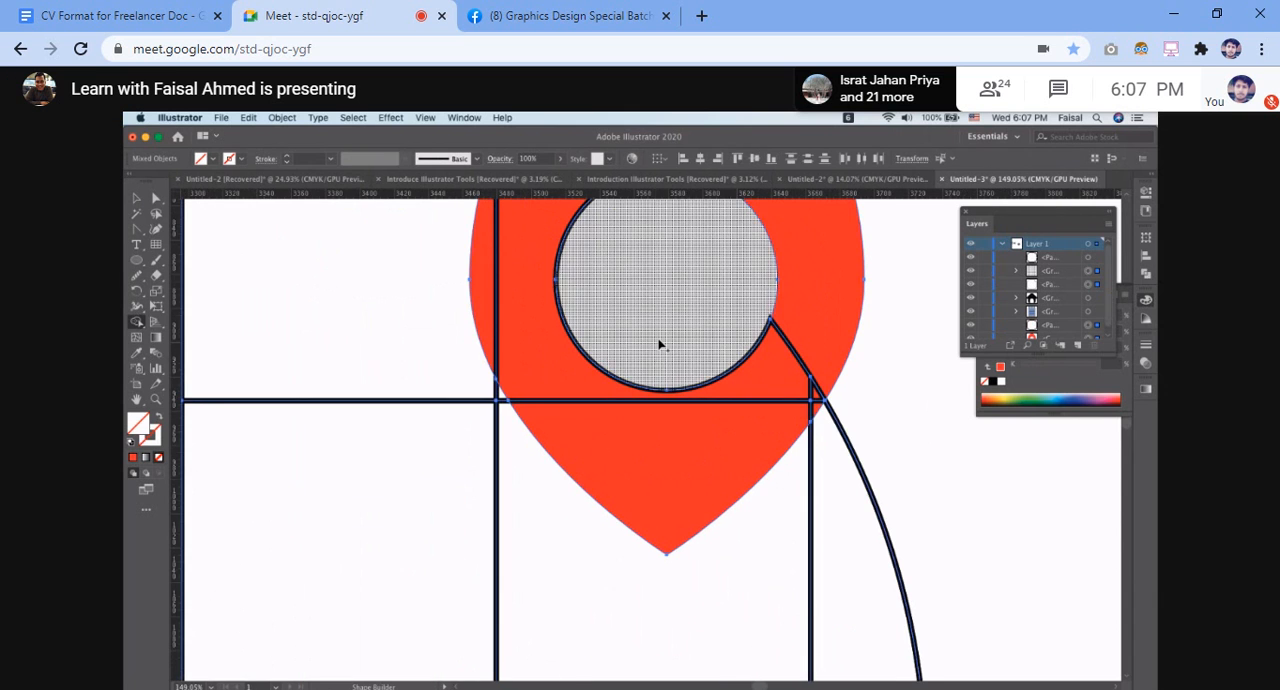
# Try to remove the dark arc around the pin's hole with the Shape Builder tool
pyautogui.keyDown('alt'); pyautogui.click(546, 300); pyautogui.keyUp('alt')
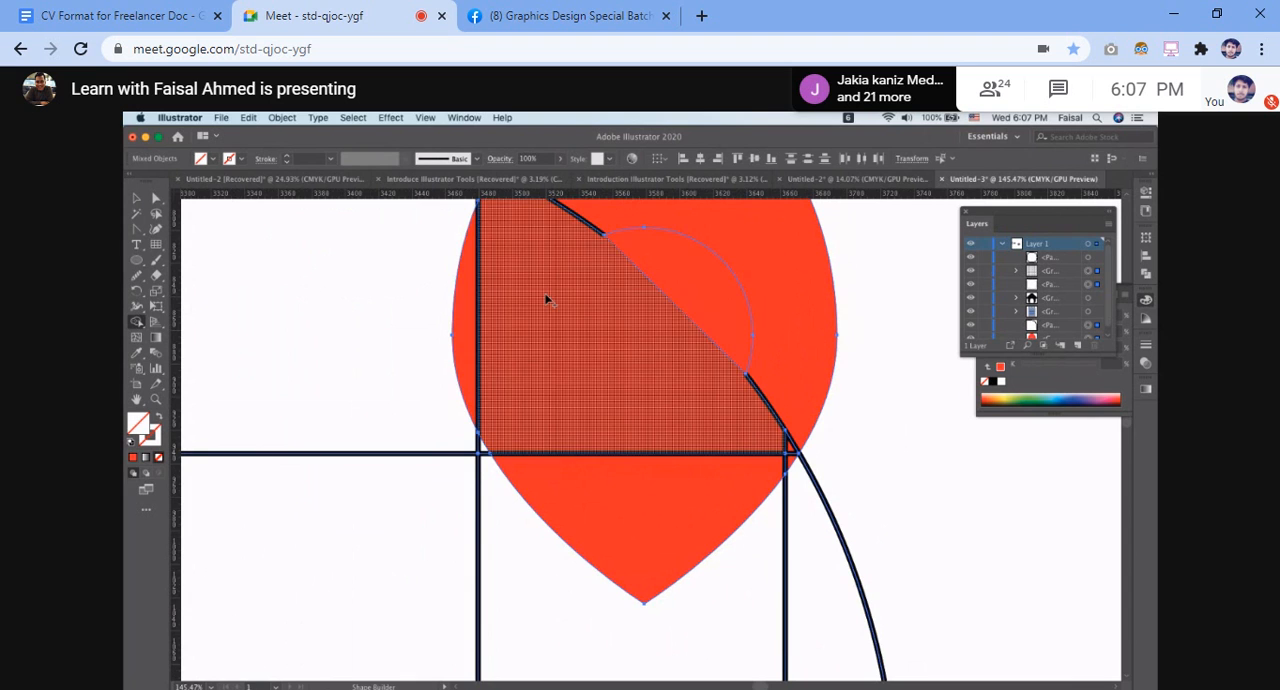
pyautogui.press('super+z')
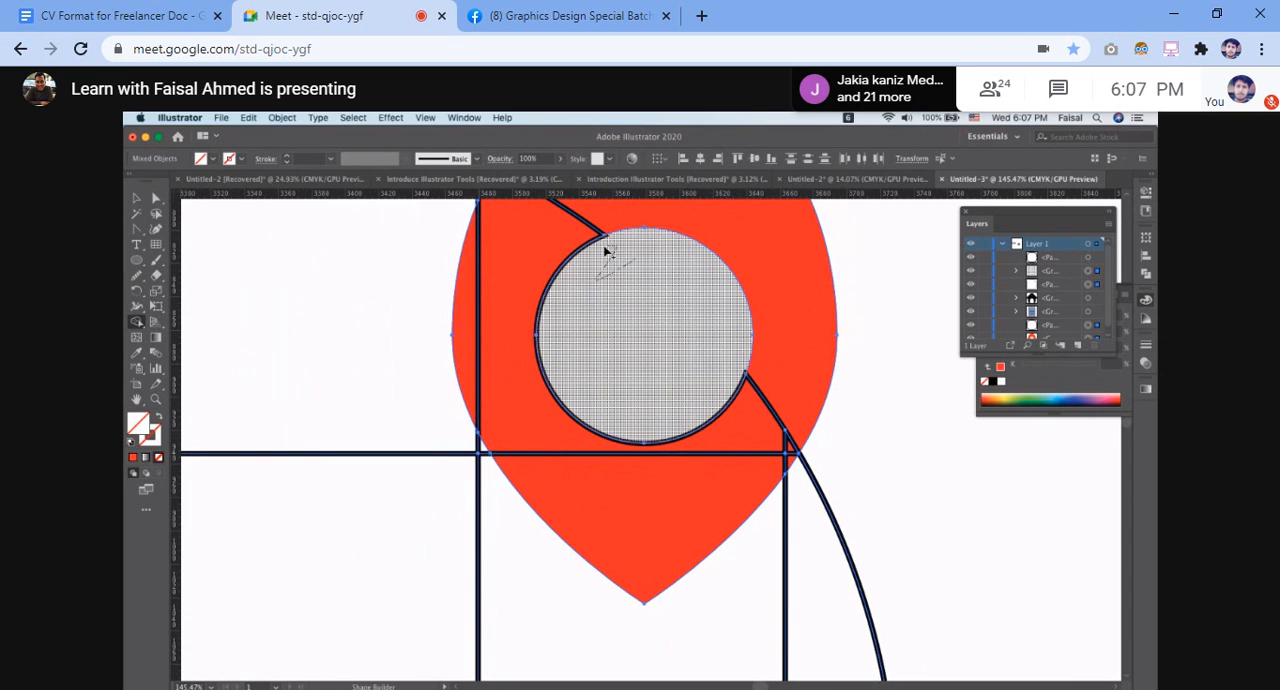
pyautogui.scroll(-1, 600, 252)
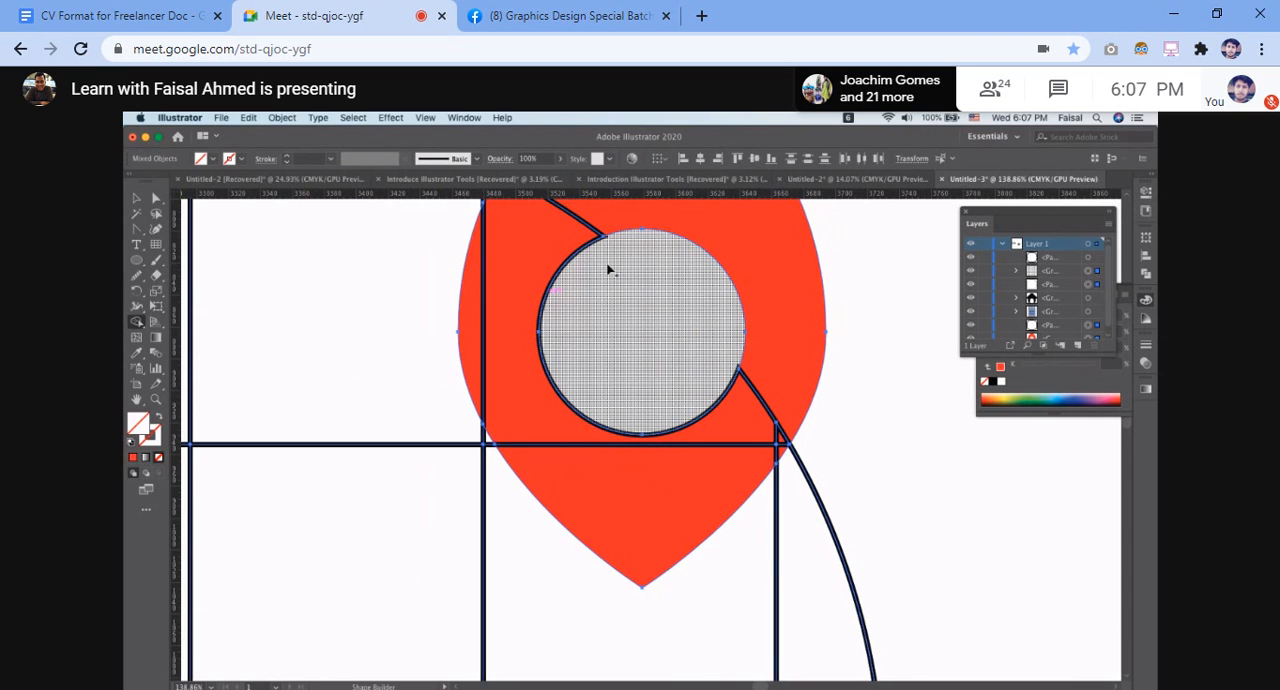
pyautogui.scroll(-3, 608, 270)
pyautogui.moveTo(594, 300)
pyautogui.mouseDown()
pyautogui.moveTo(613, 349)
pyautogui.moveTo(648, 343)
pyautogui.mouseUp()
pyautogui.press('v')
pyautogui.click(863, 292)
# Bring the red map pin to the front, above the gridded circle
pyautogui.click(713, 276)
pyautogui.rightClick(713, 278)
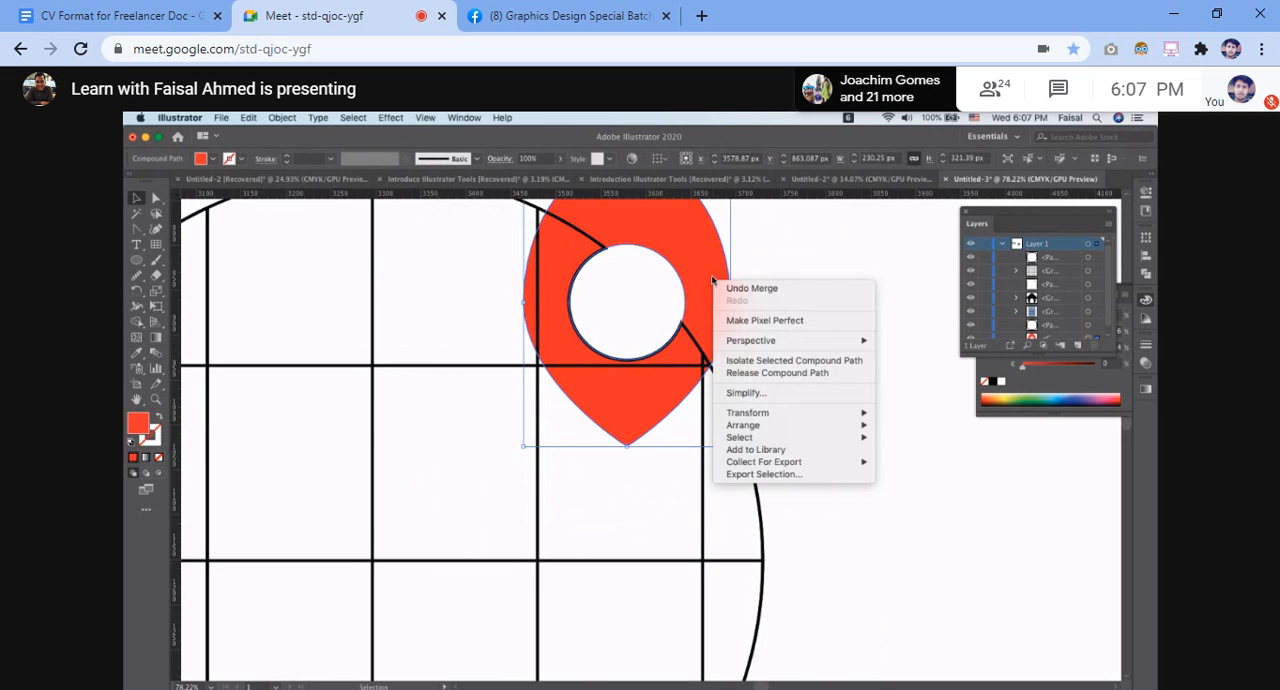
pyautogui.moveTo(790, 425)
pyautogui.click(941, 428)
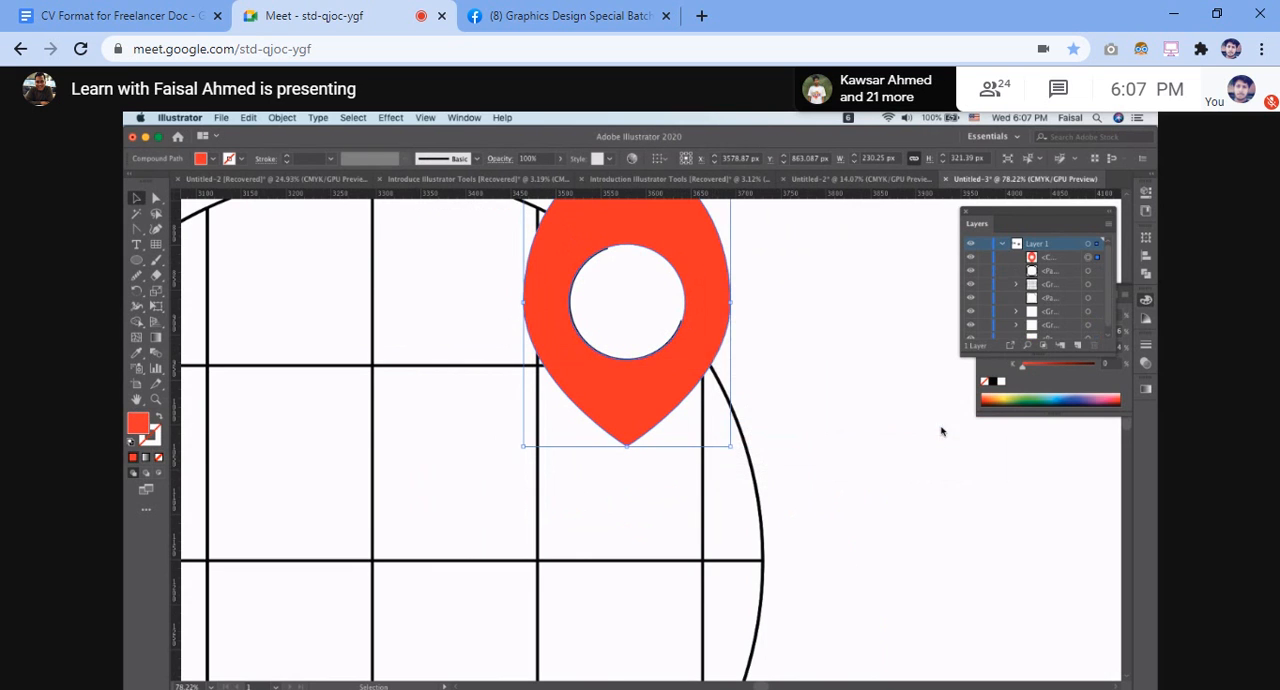
pyautogui.click(885, 396)
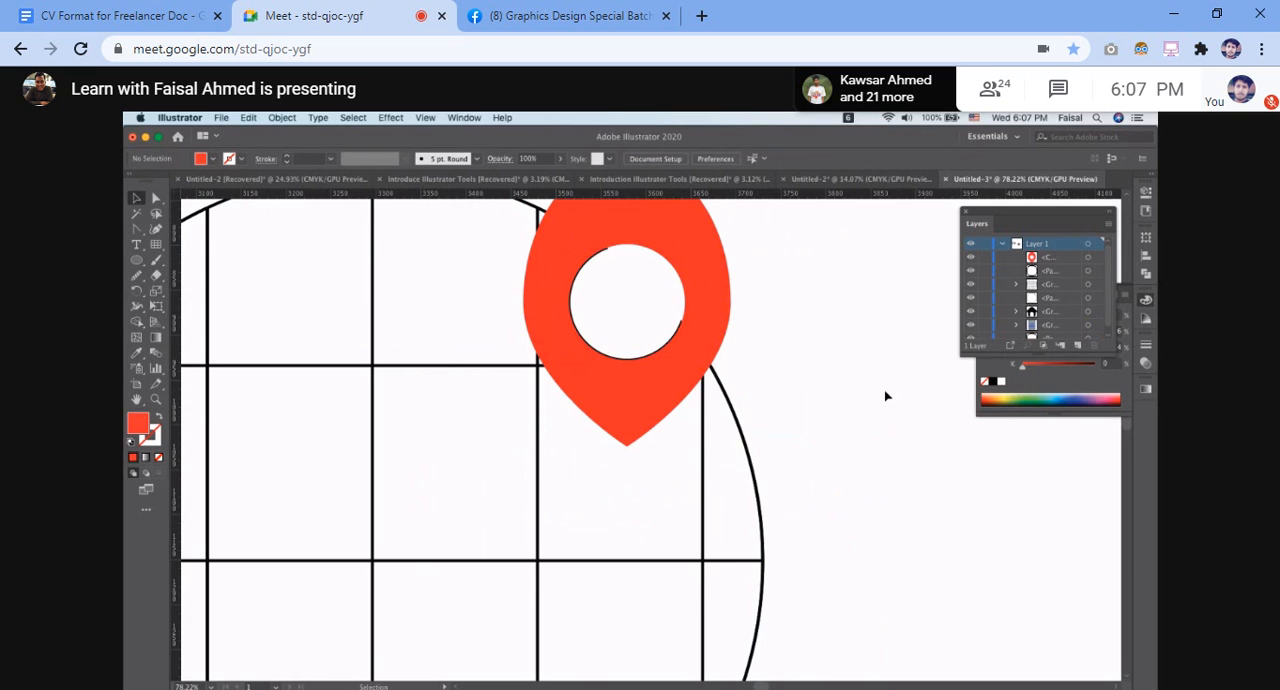
# Check the dark outline at the edge of the pin's hole and select the pin together with the whole gridded circle
pyautogui.scroll(3, 615, 278)
pyautogui.click(624, 292)
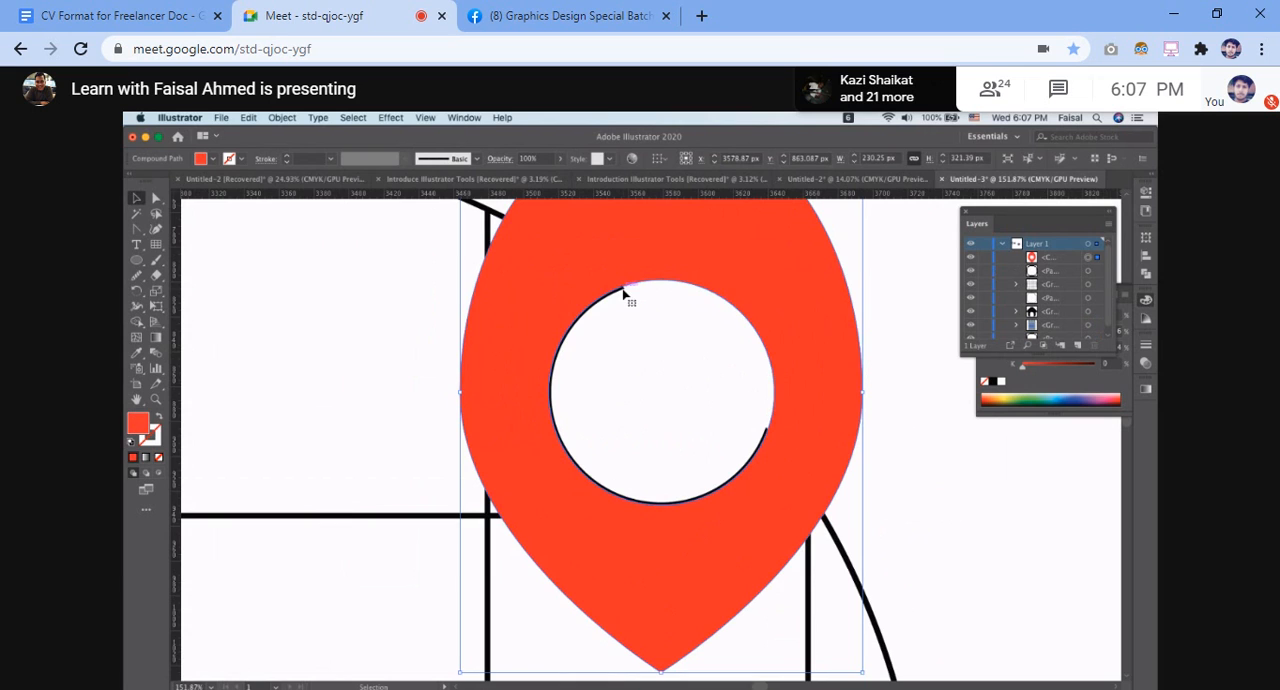
pyautogui.scroll(-3, 400, 274)
pyautogui.click(670, 282)
pyautogui.moveTo(360, 238); pyautogui.dragTo(754, 485)
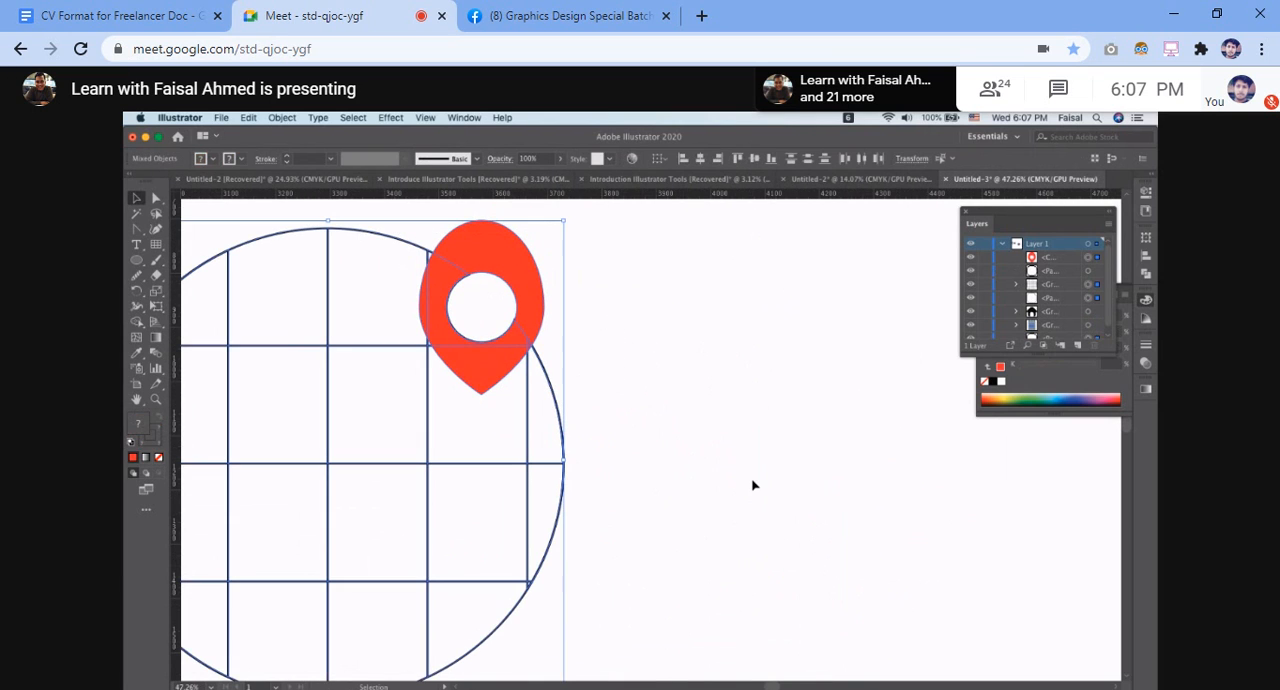
pyautogui.click(691, 336)
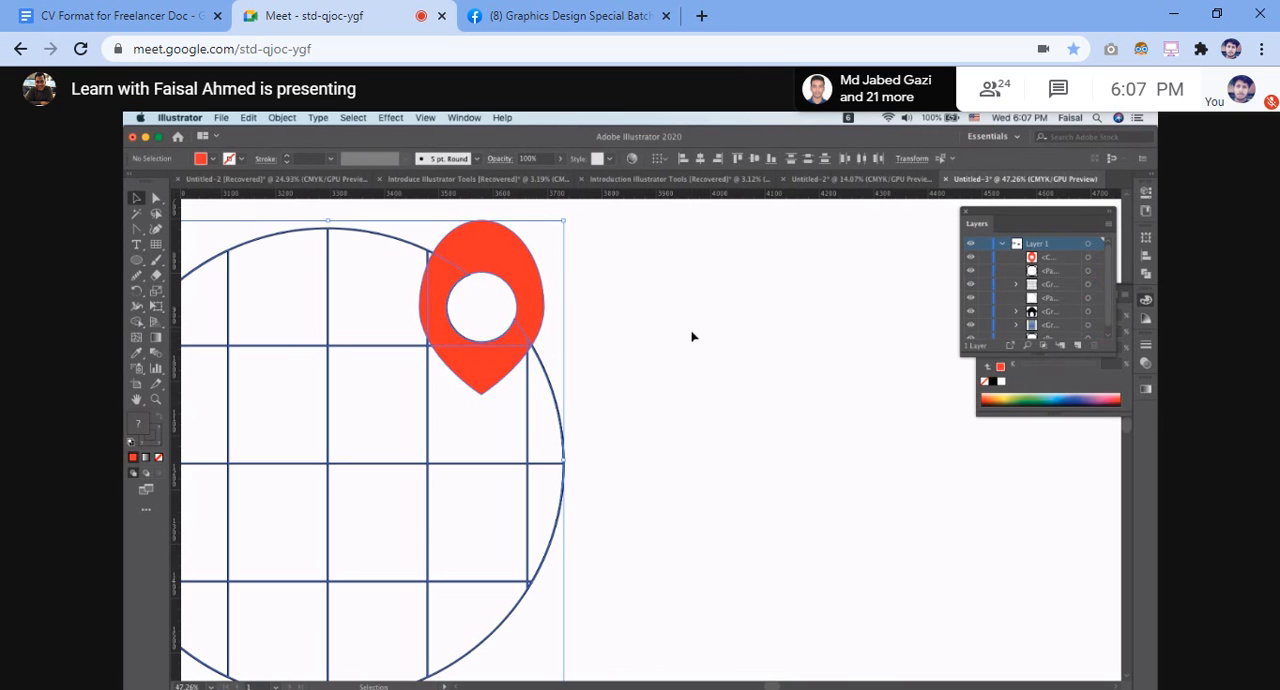
pyautogui.scroll(-2, 691, 336)
pyautogui.moveTo(284, 246); pyautogui.dragTo(645, 535)
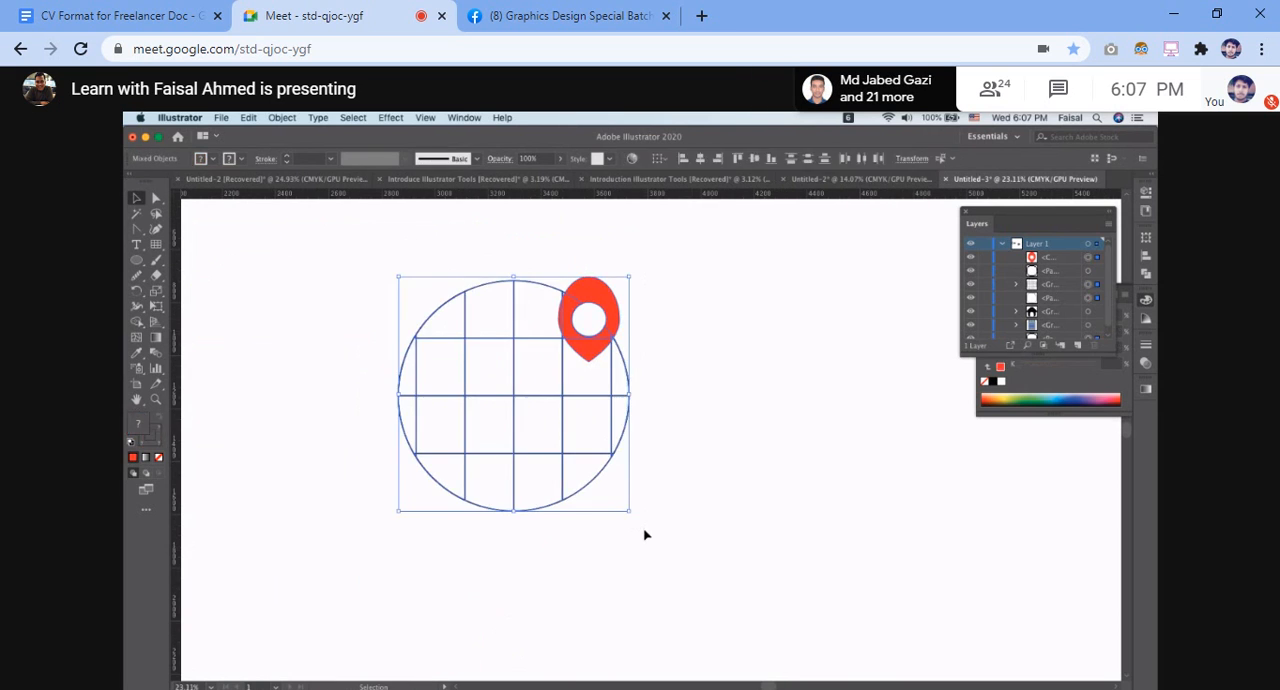
# Try a gradient fill on the grid lines group of the circle
pyautogui.hotkey('ctrl', 'Right')
pyautogui.hotkey('ctrl', 'Left')
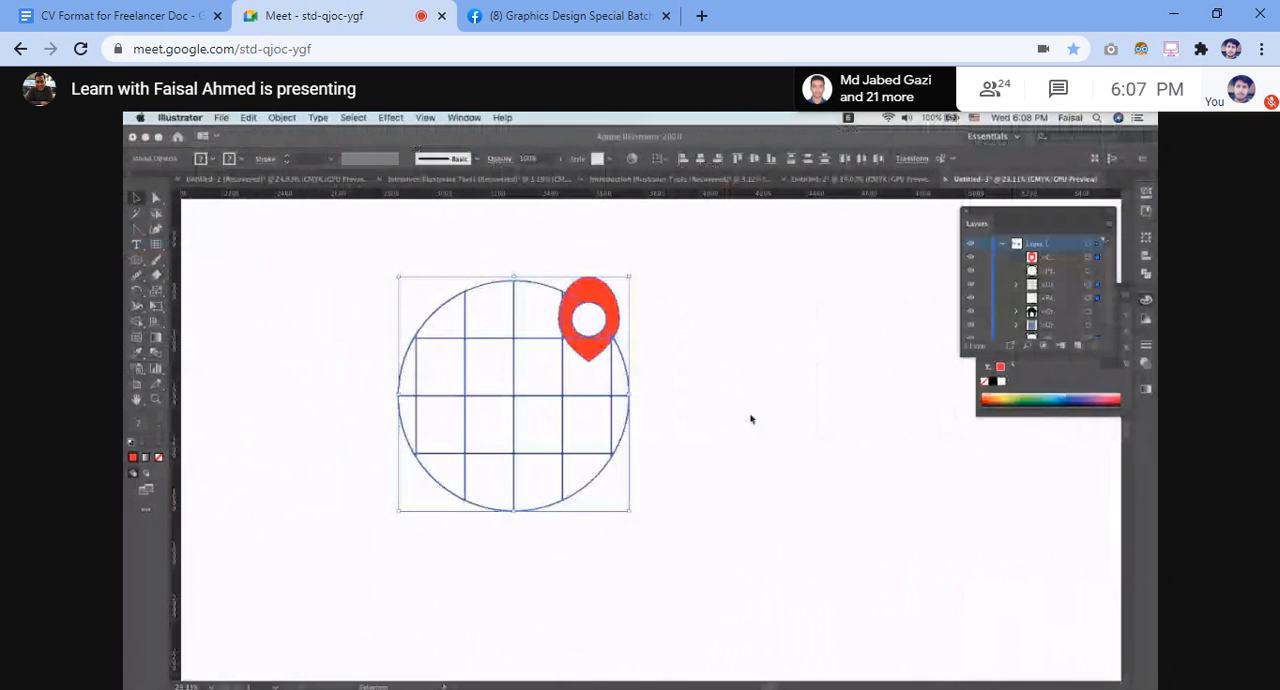
pyautogui.click(751, 417)
pyautogui.click(434, 314)
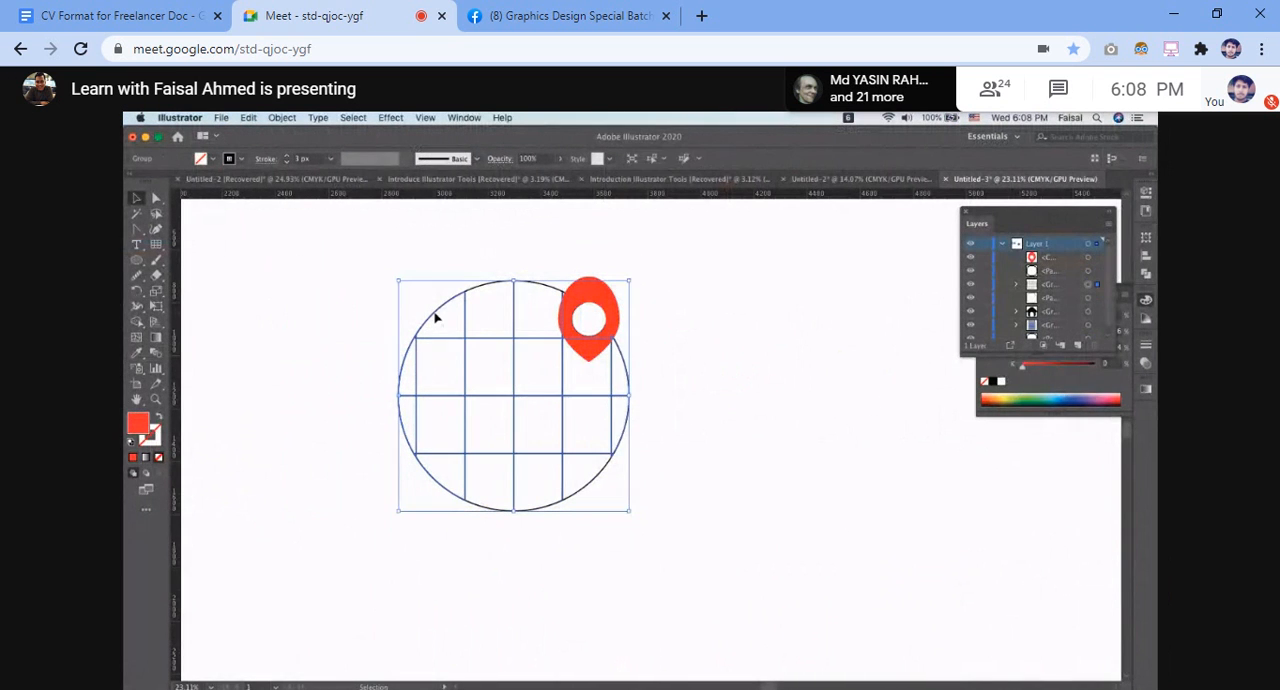
pyautogui.click(147, 457)
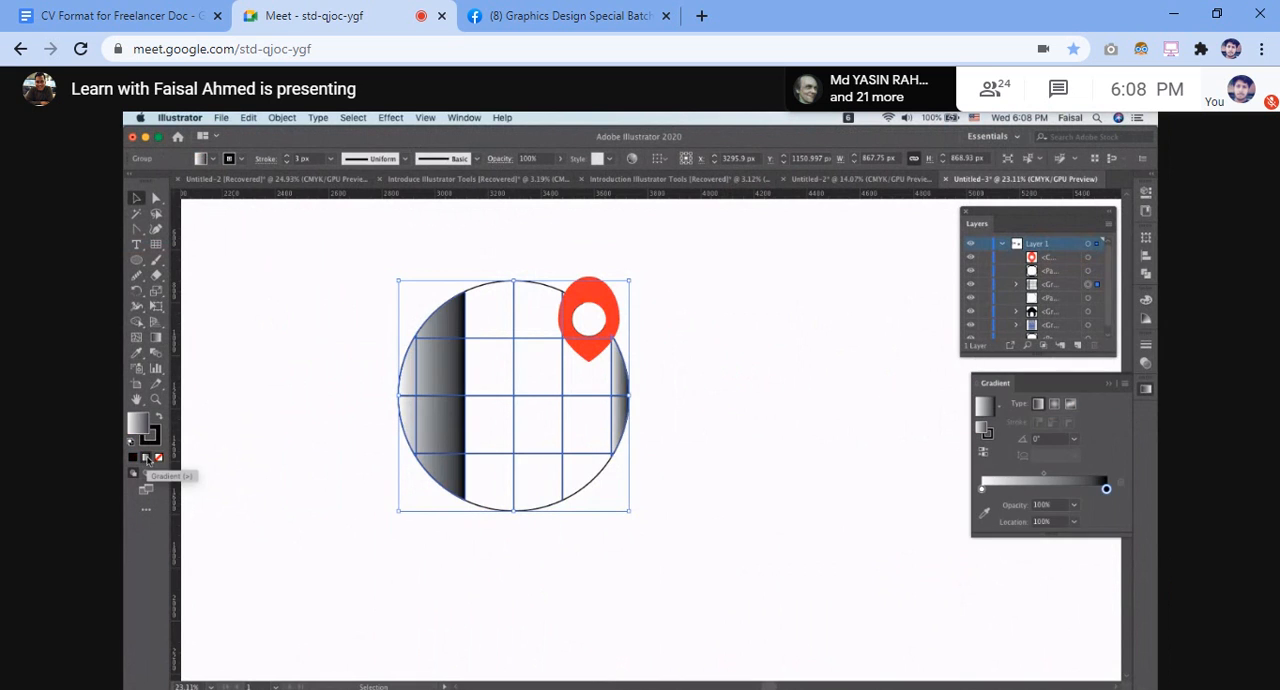
pyautogui.moveTo(308, 330); pyautogui.dragTo(607, 508)
pyautogui.click(601, 291)
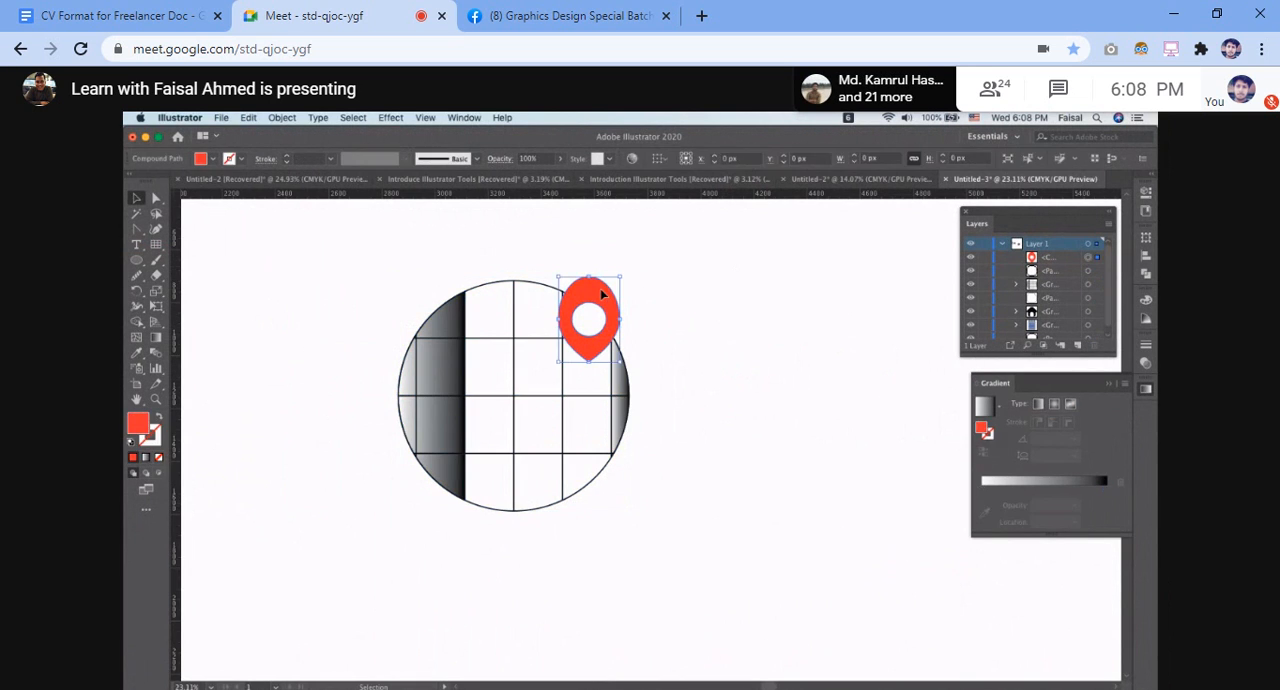
pyautogui.click(493, 284)
pyautogui.moveTo(476, 268); pyautogui.dragTo(560, 526)
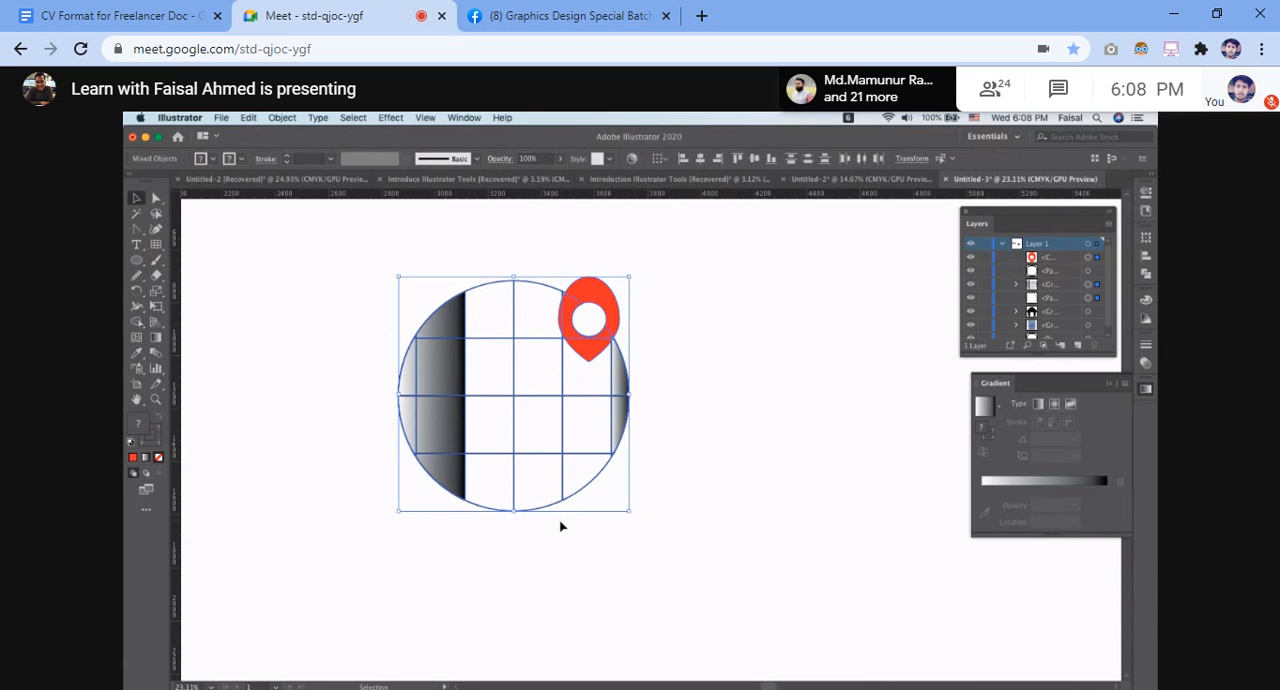
pyautogui.click(646, 323)
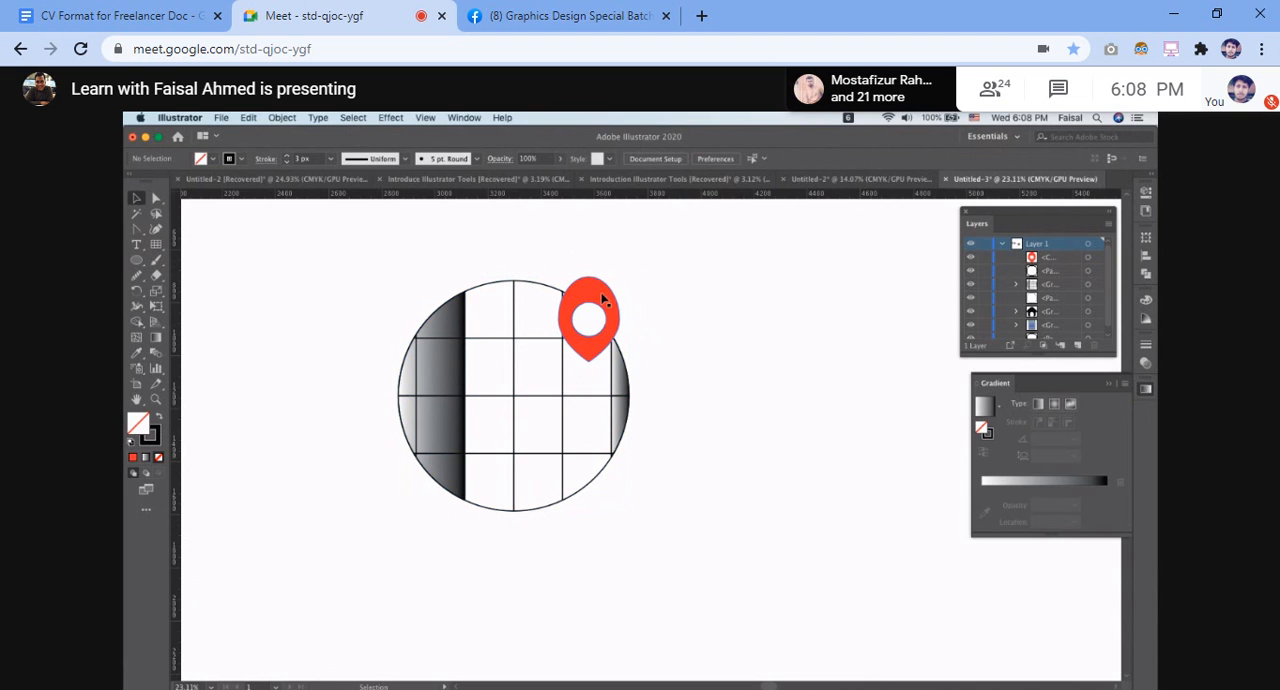
pyautogui.rightClick(602, 298)
pyautogui.click(744, 250)
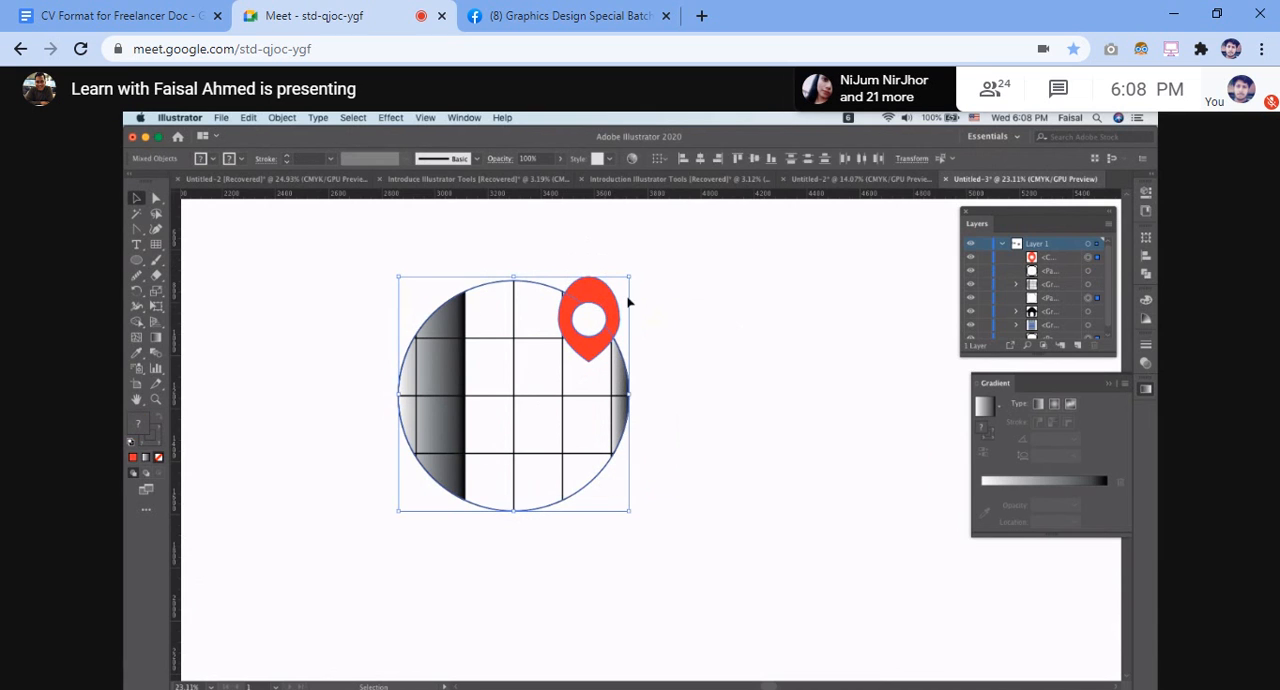
# Send the red map pin to the back, behind the gradient-filled gridded circle
pyautogui.click(674, 279)
pyautogui.moveTo(588, 258); pyautogui.dragTo(604, 290)
pyautogui.rightClick(603, 292)
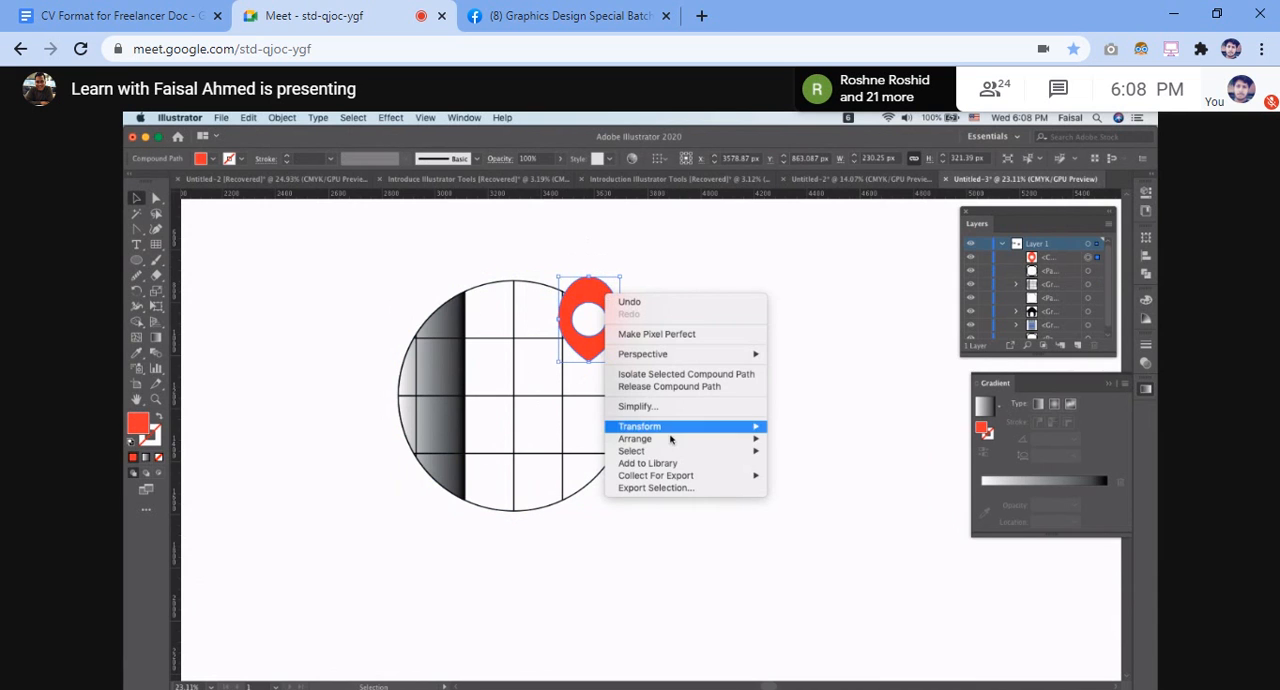
pyautogui.moveTo(670, 438)
pyautogui.click(835, 479)
pyautogui.click(744, 280)
# Apply a gradient fill to the outer circle and set the gradient's starting color to a light blue swatch
pyautogui.click(517, 285)
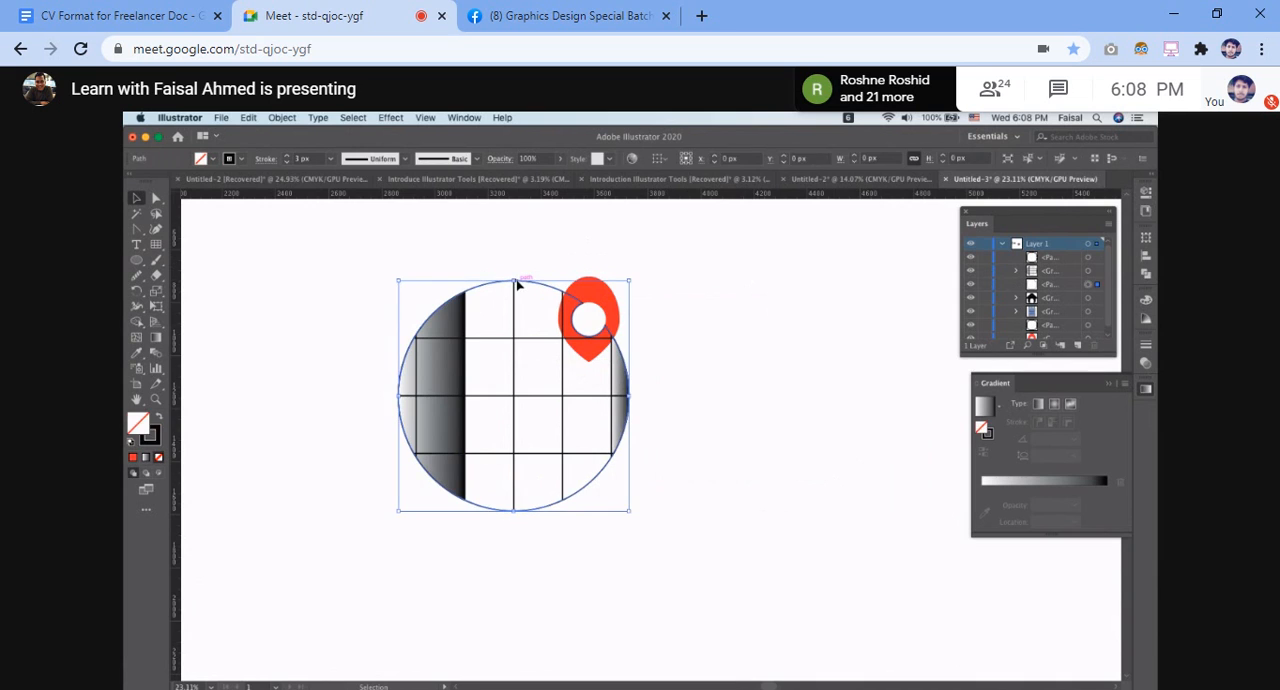
pyautogui.click(145, 458)
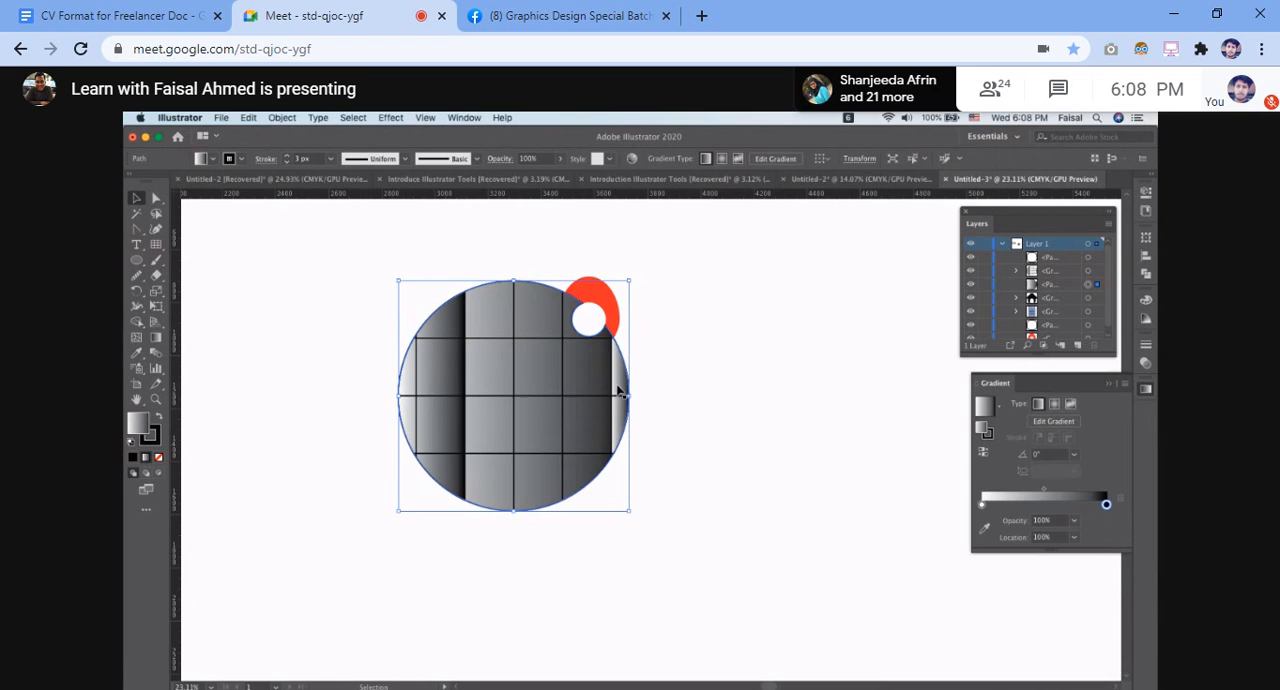
pyautogui.click(981, 505)
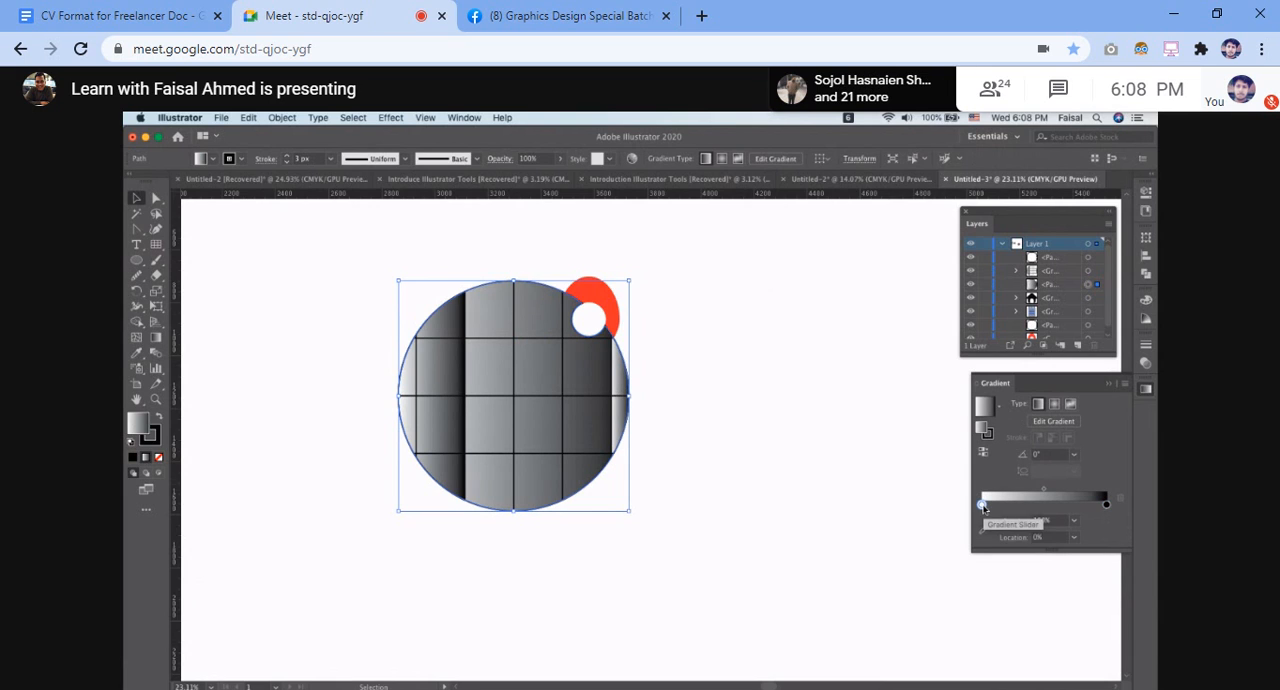
pyautogui.doubleClick(982, 505)
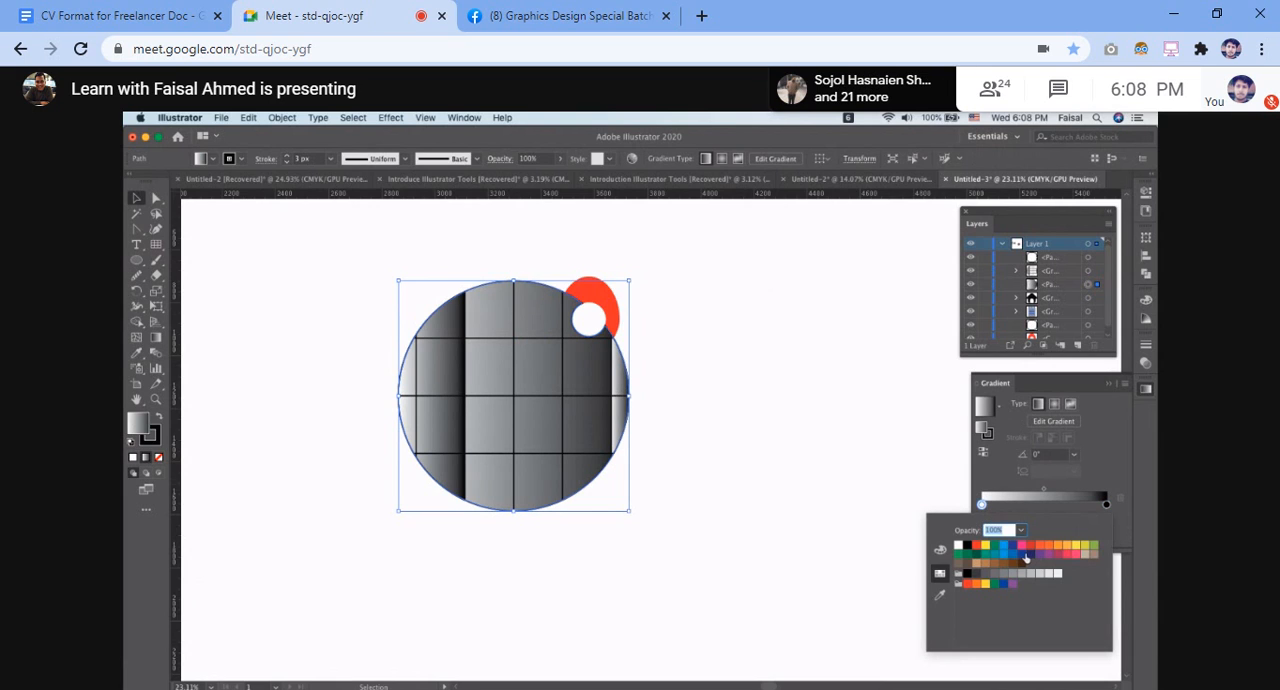
pyautogui.click(1013, 555)
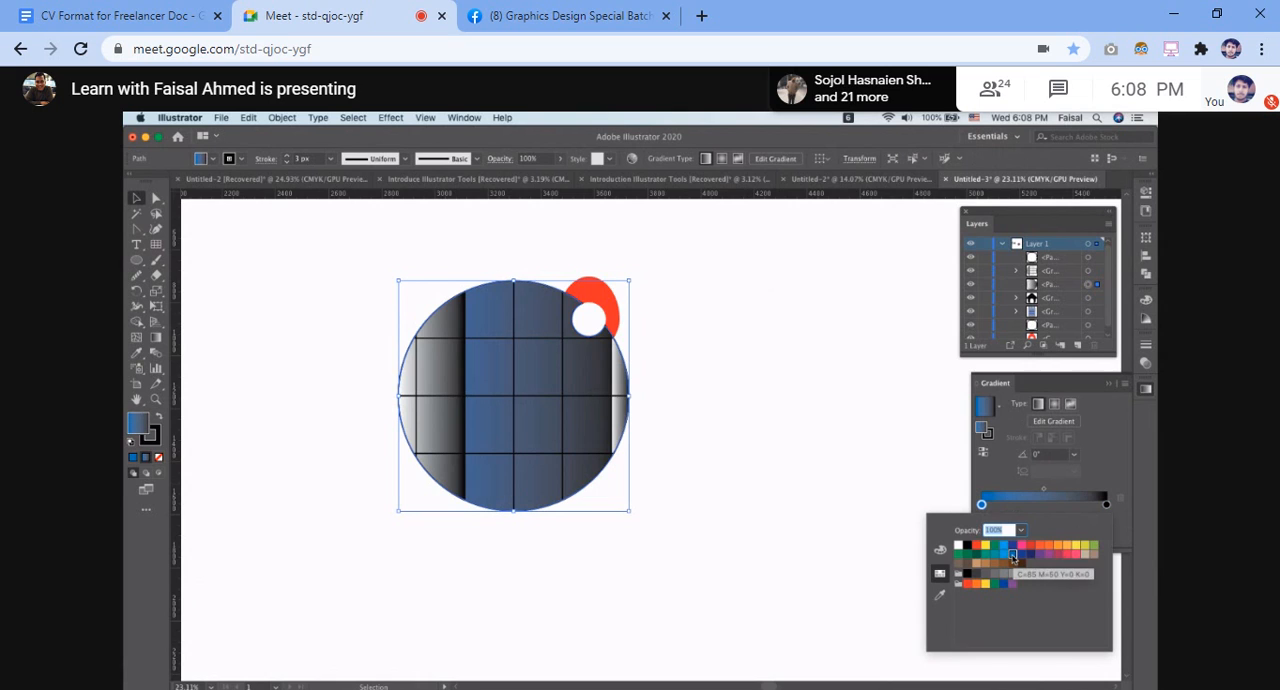
pyautogui.click(1004, 555)
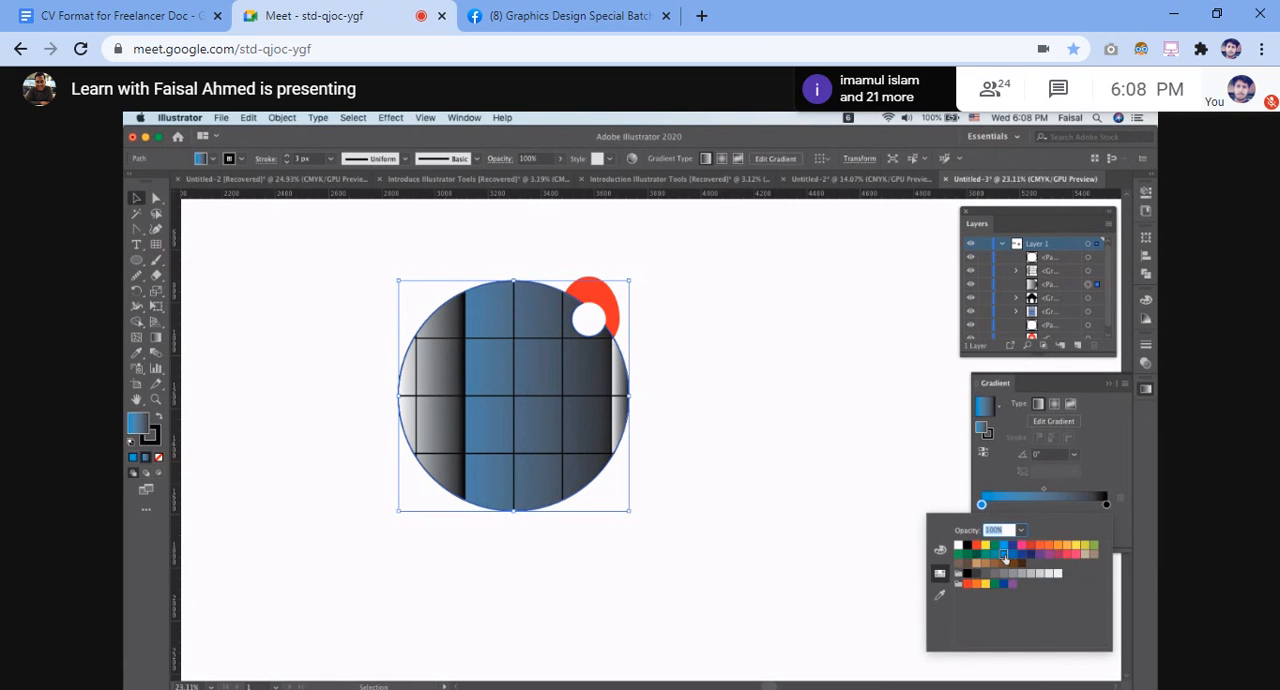
# Set the end color of the circle's gradient to the blue swatch C=85 M=50 Y=0 K=0 and deselect the circle
pyautogui.click(1106, 504)
pyautogui.doubleClick(1106, 504)
pyautogui.click(1014, 556)
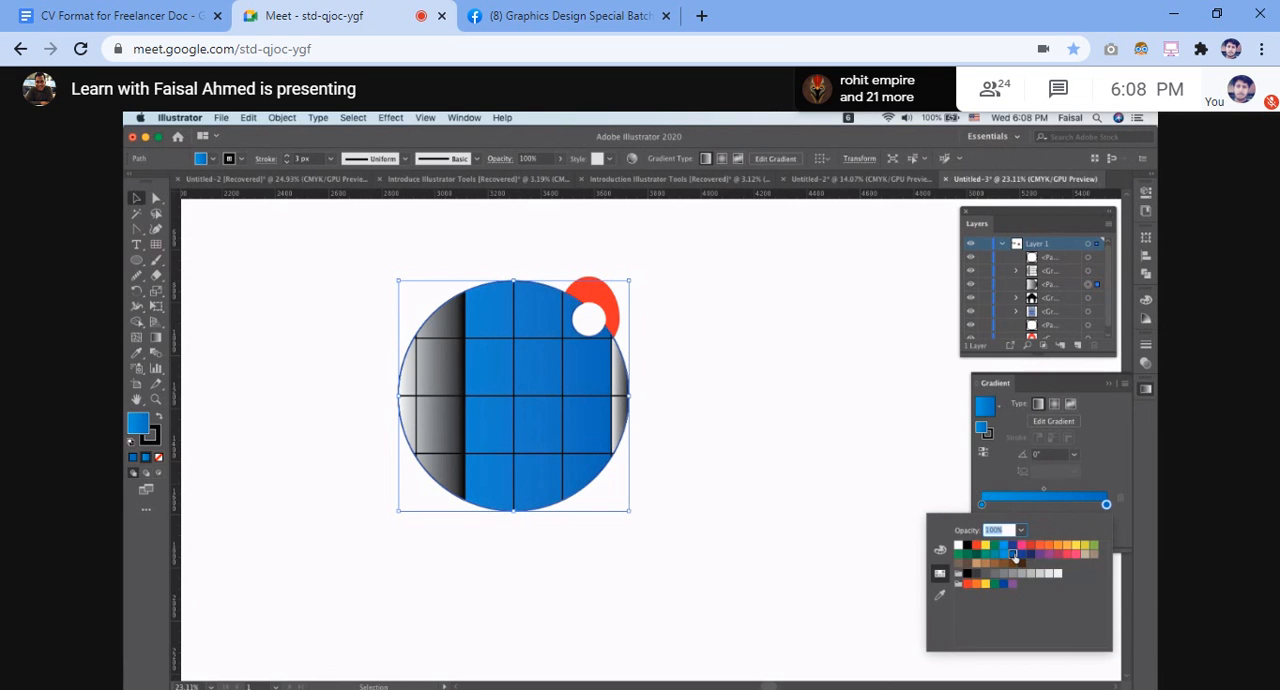
pyautogui.click(871, 415)
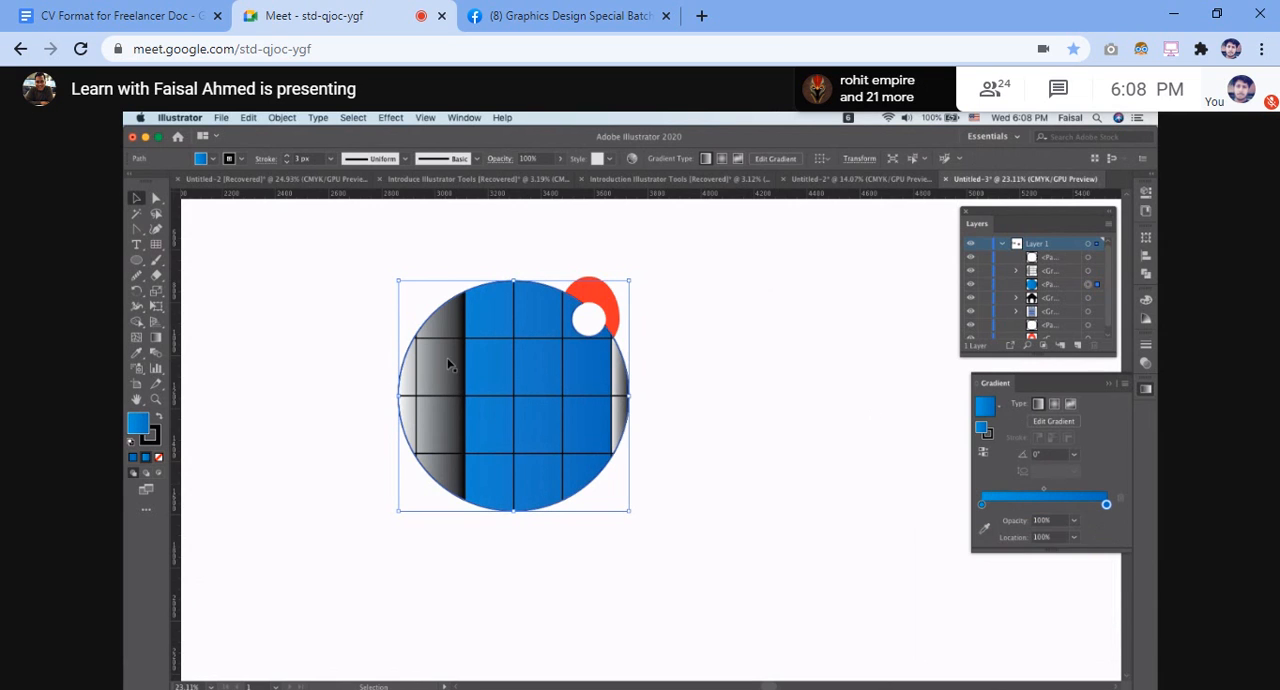
pyautogui.click(574, 510)
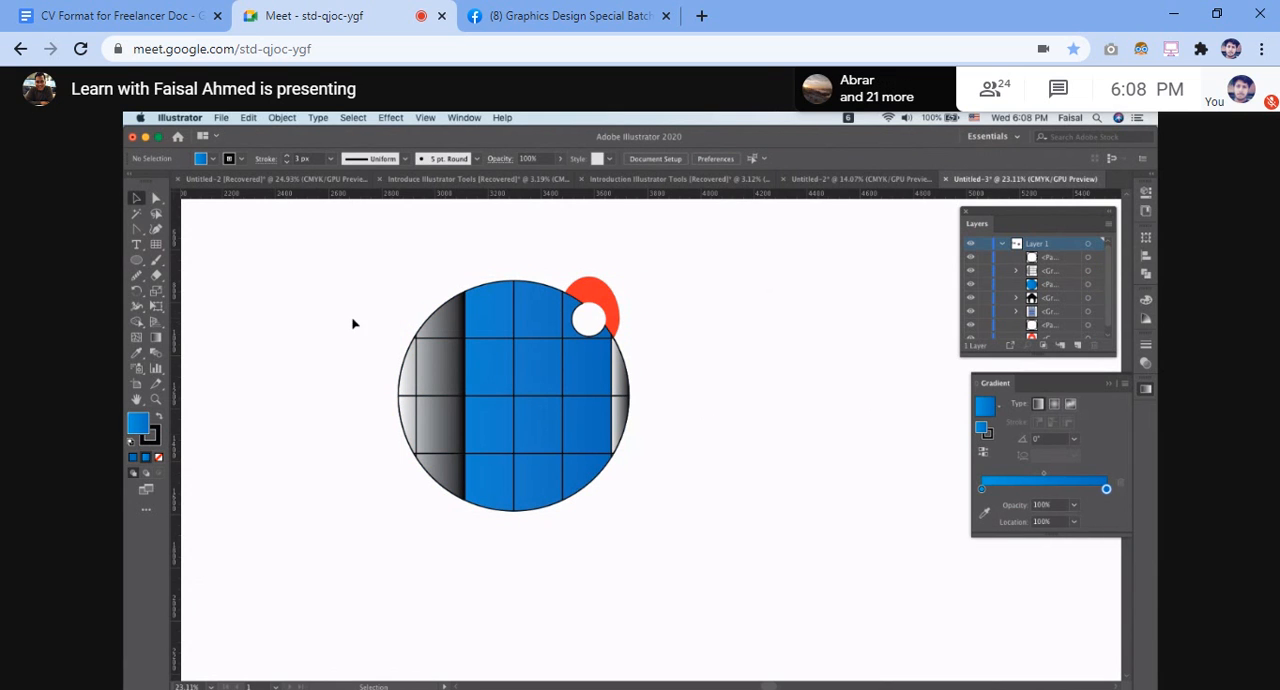
# Undo the gradient fills on the circle and grid and the sending of the pin to the back
pyautogui.moveTo(314, 392); pyautogui.dragTo(742, 511)
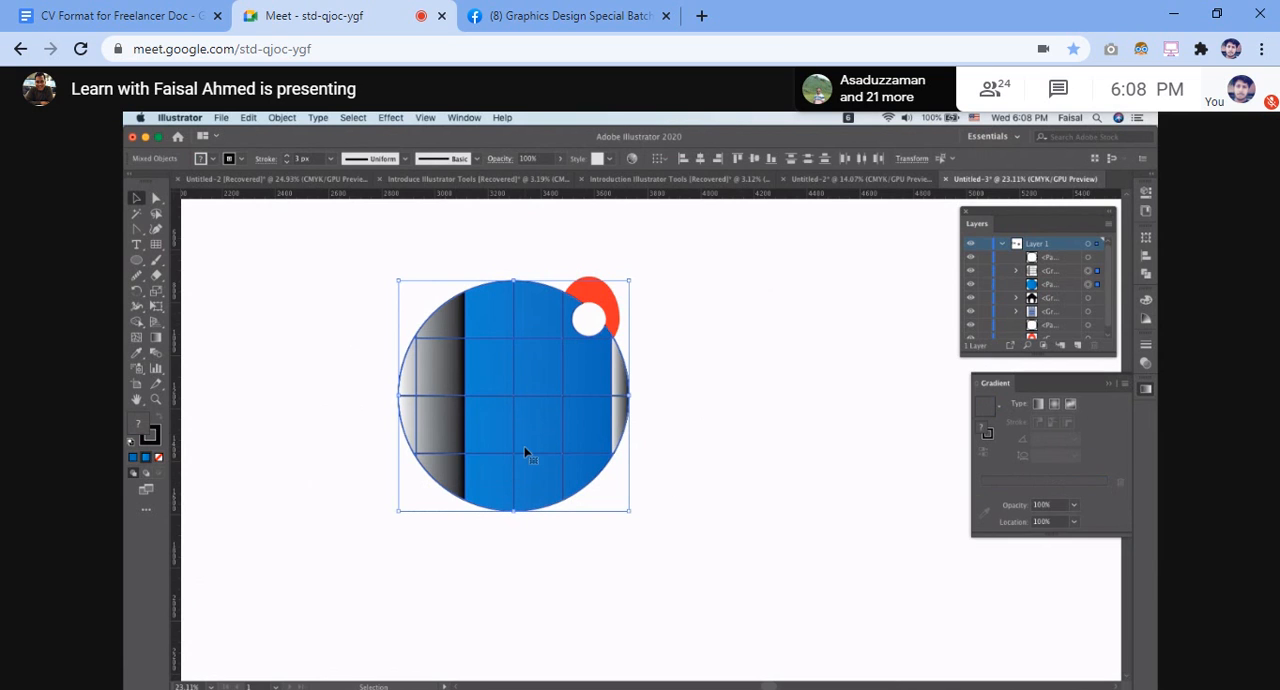
pyautogui.click(471, 349)
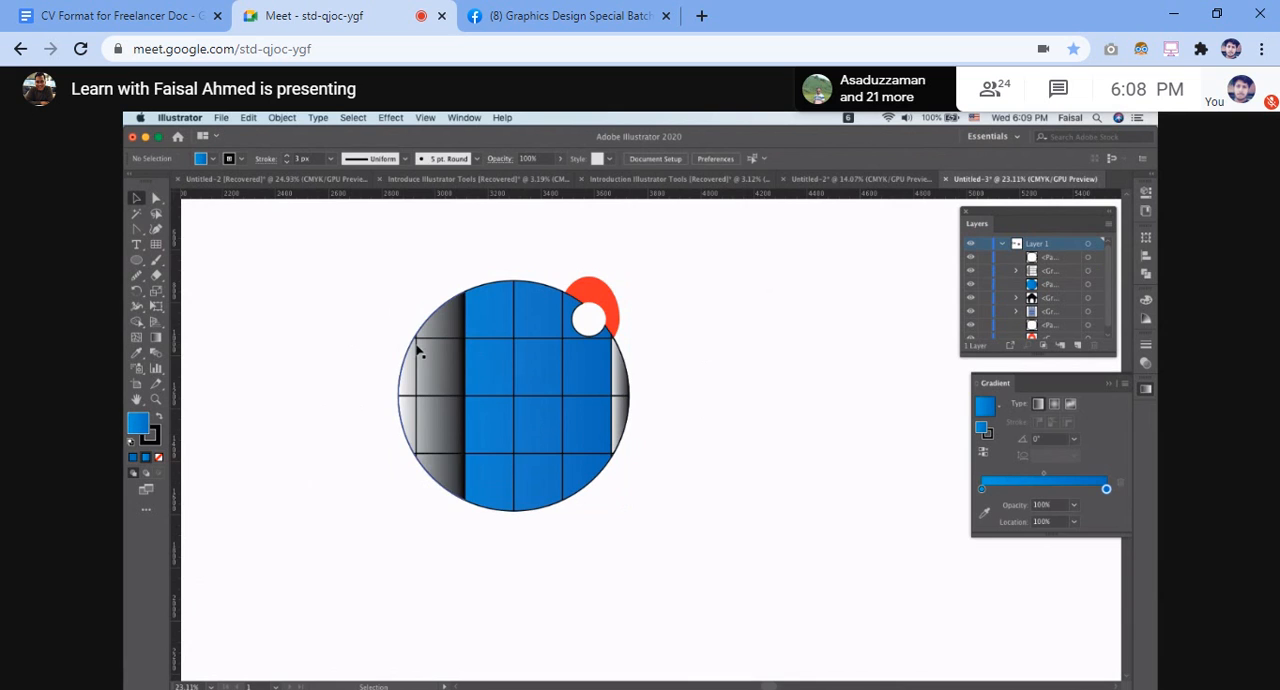
pyautogui.press('a')
pyautogui.click(455, 330)
pyautogui.press('super+z')
pyautogui.press('super+z')
pyautogui.press('super+z')
pyautogui.press('super+z')
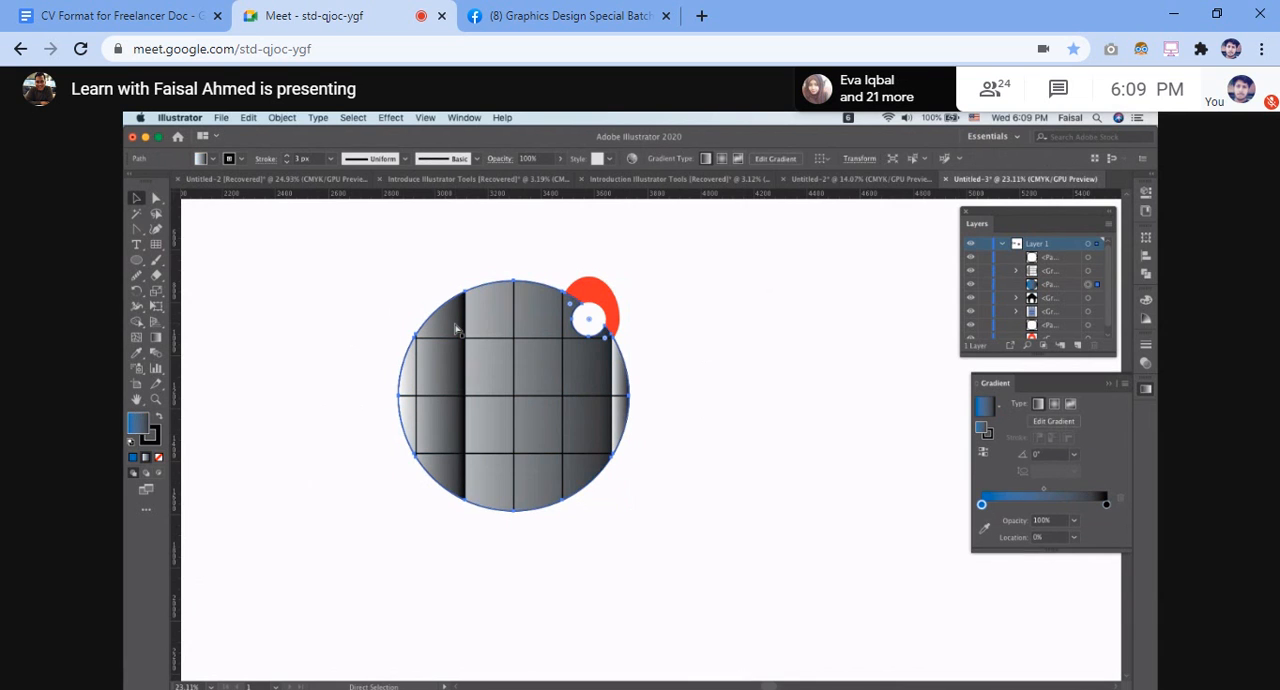
pyautogui.press('super+z')
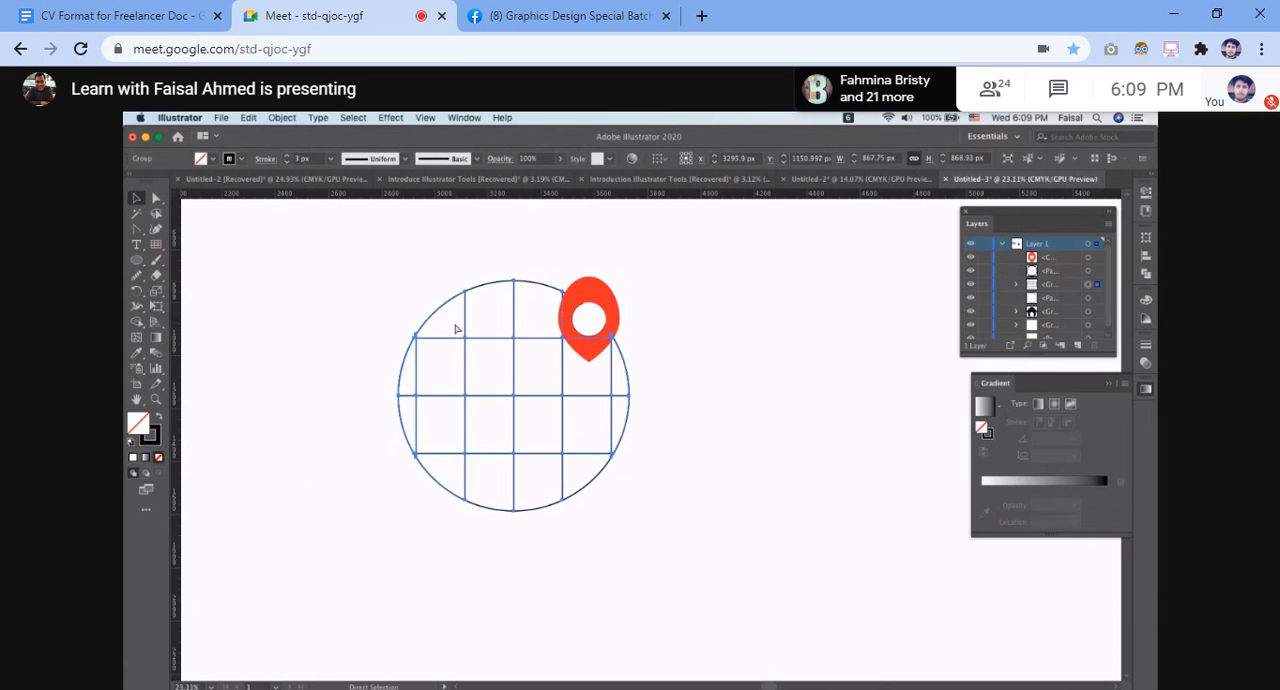
# Send the red map pin to the back, behind the unfilled gridded circle, and deselect it
pyautogui.press('v')
pyautogui.click(743, 314)
pyautogui.click(600, 300)
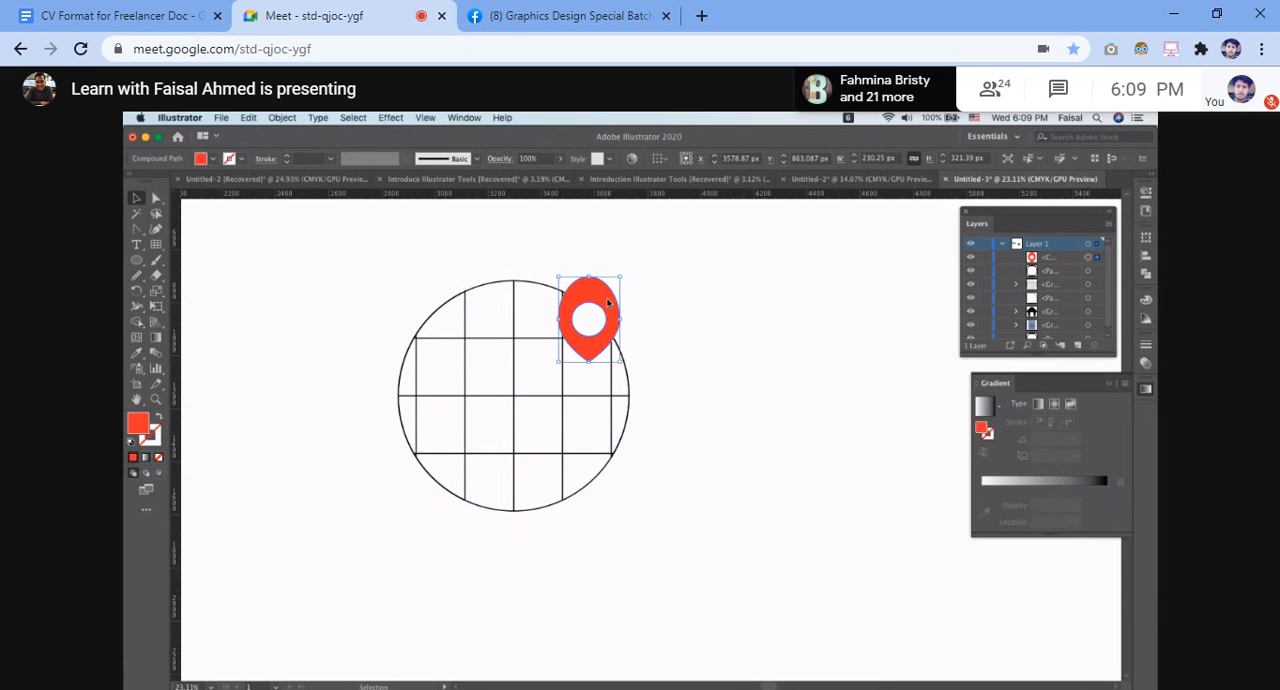
pyautogui.rightClick(606, 301)
pyautogui.moveTo(672, 448)
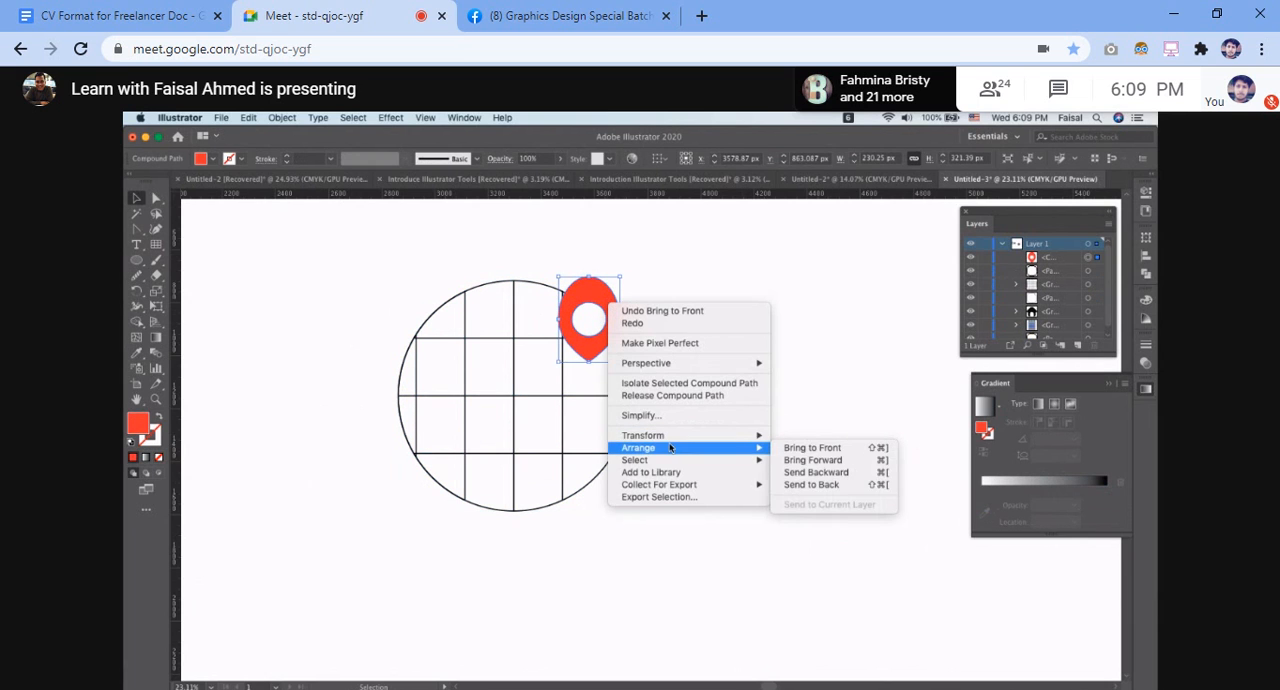
pyautogui.click(826, 472)
pyautogui.click(738, 352)
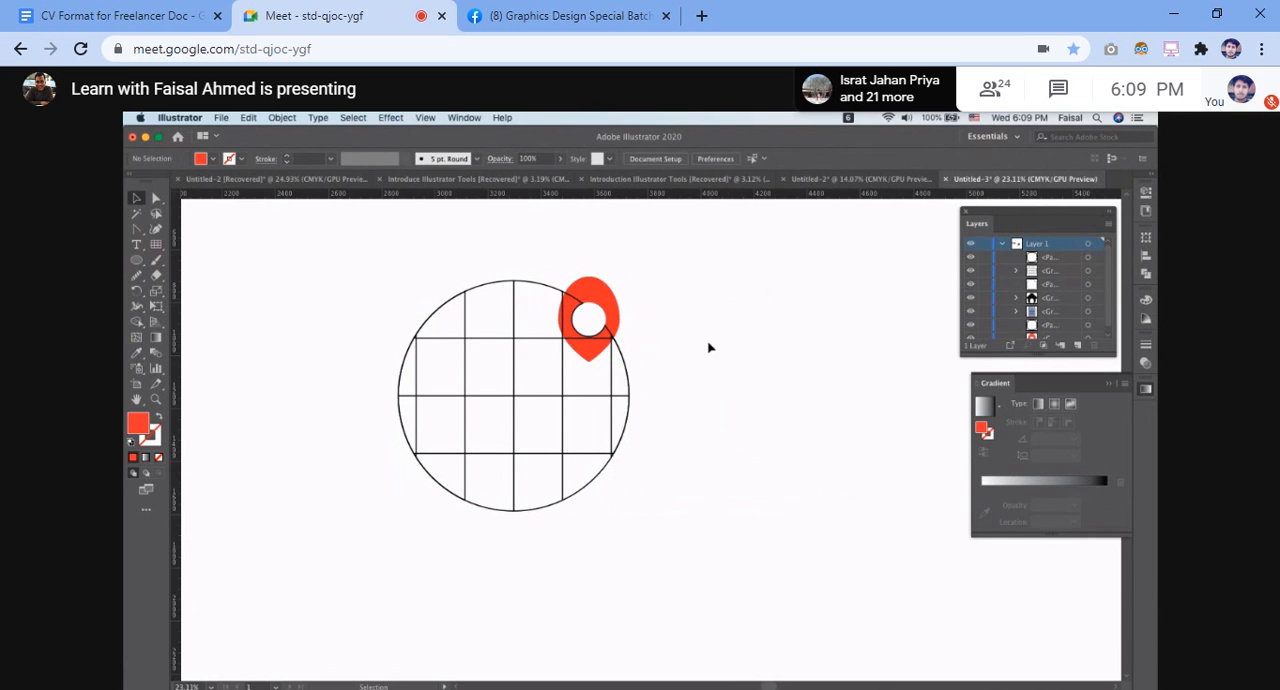
# Try a gradient fill on the grid lines group and reset the fill to None
pyautogui.click(624, 358)
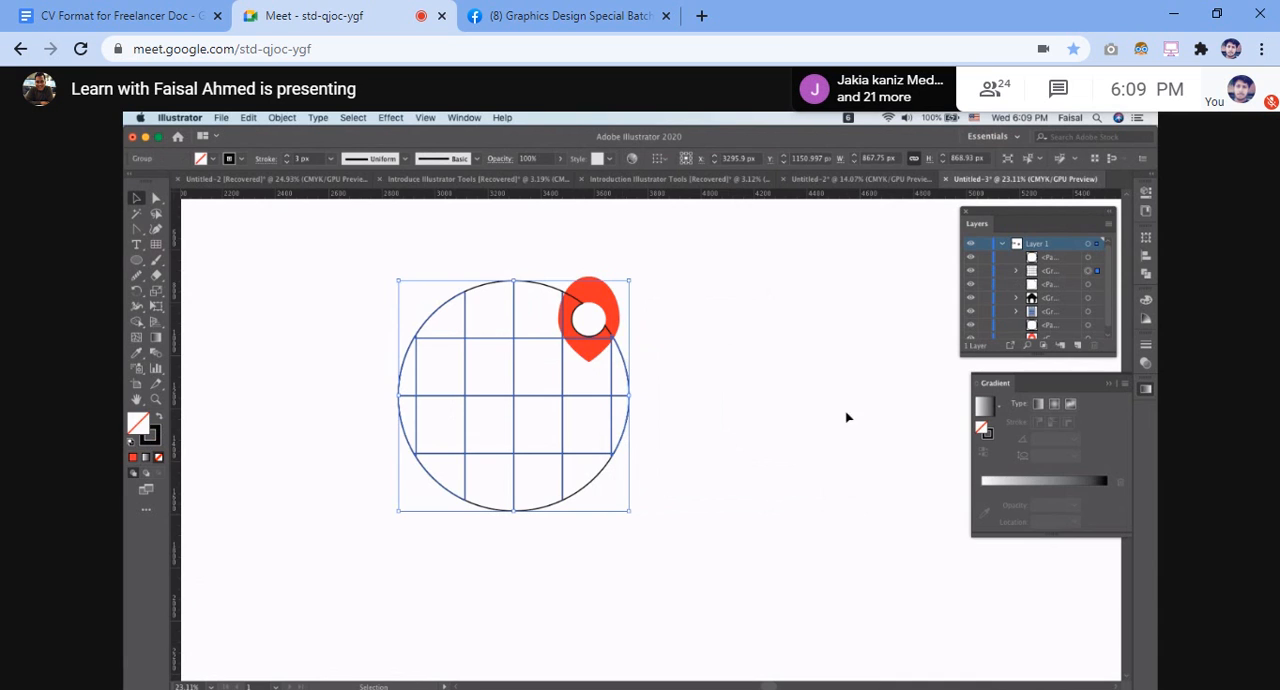
pyautogui.click(146, 458)
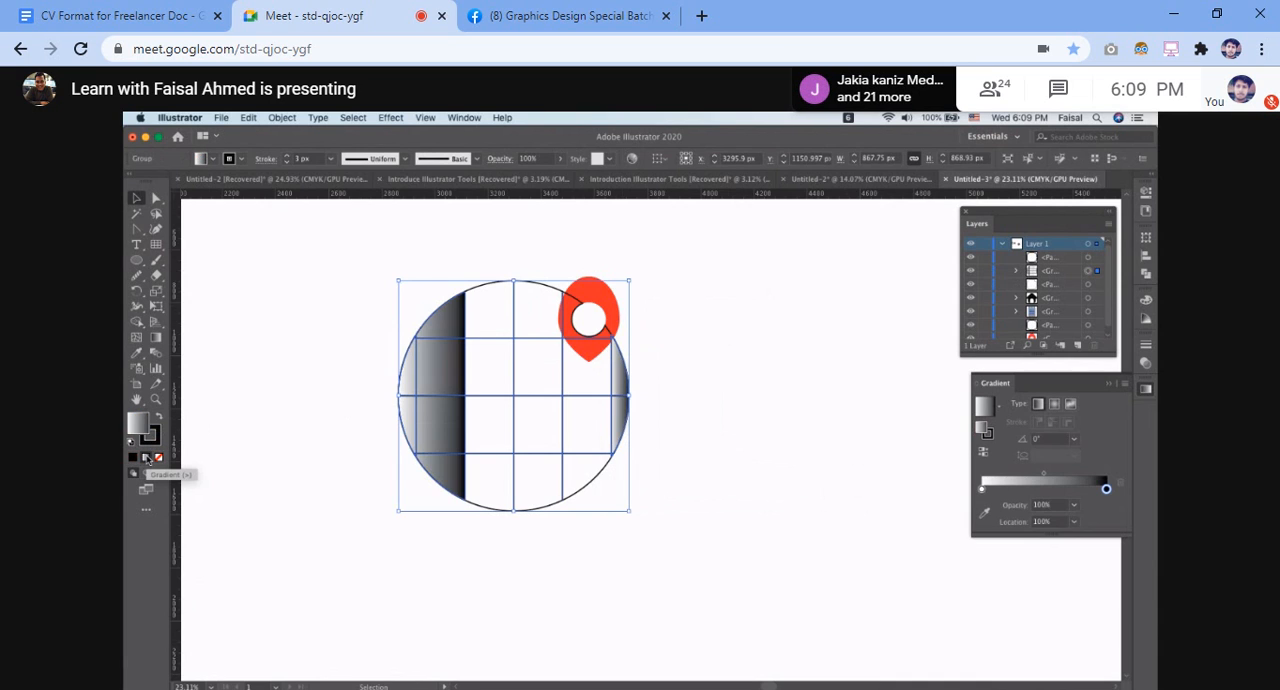
pyautogui.click(158, 457)
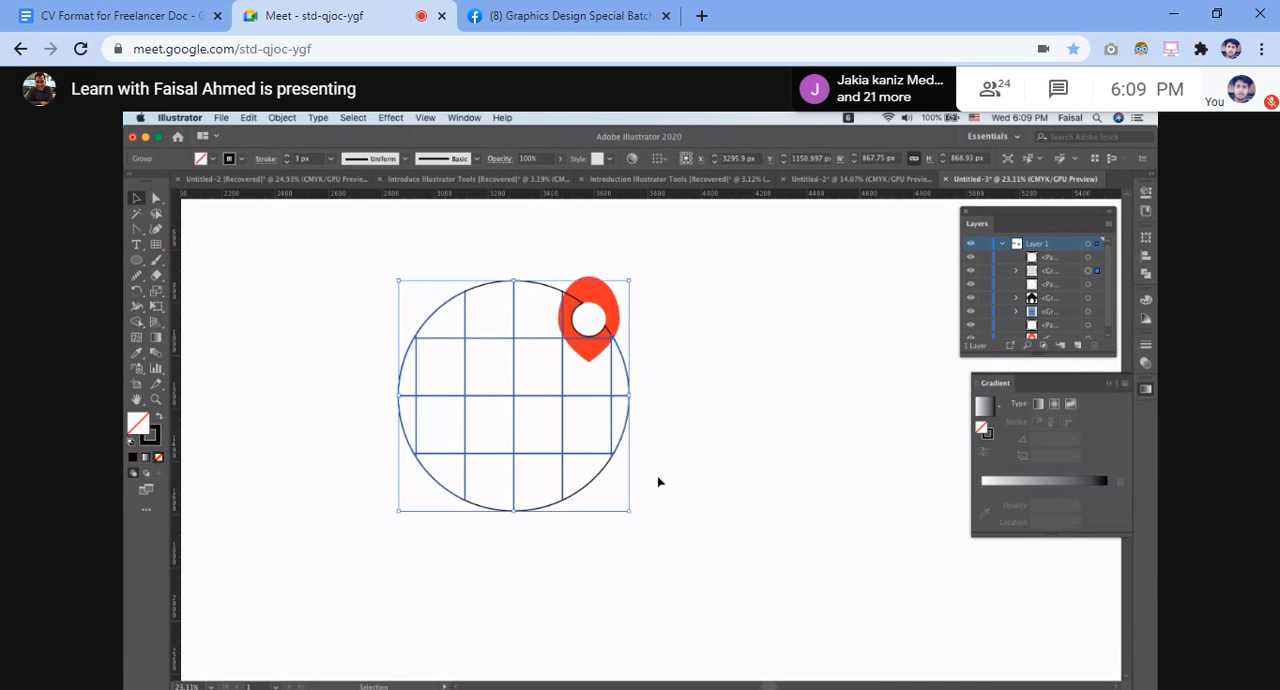
# Move the red map pin off the gridded circle into the empty area on its right
pyautogui.click(712, 373)
pyautogui.moveTo(608, 300); pyautogui.dragTo(807, 265)
pyautogui.click(641, 268)
# Fill the whole gridded circle and its small inner circle with a gradient starting in CMYK Cyan
pyautogui.moveTo(376, 279); pyautogui.dragTo(636, 561)
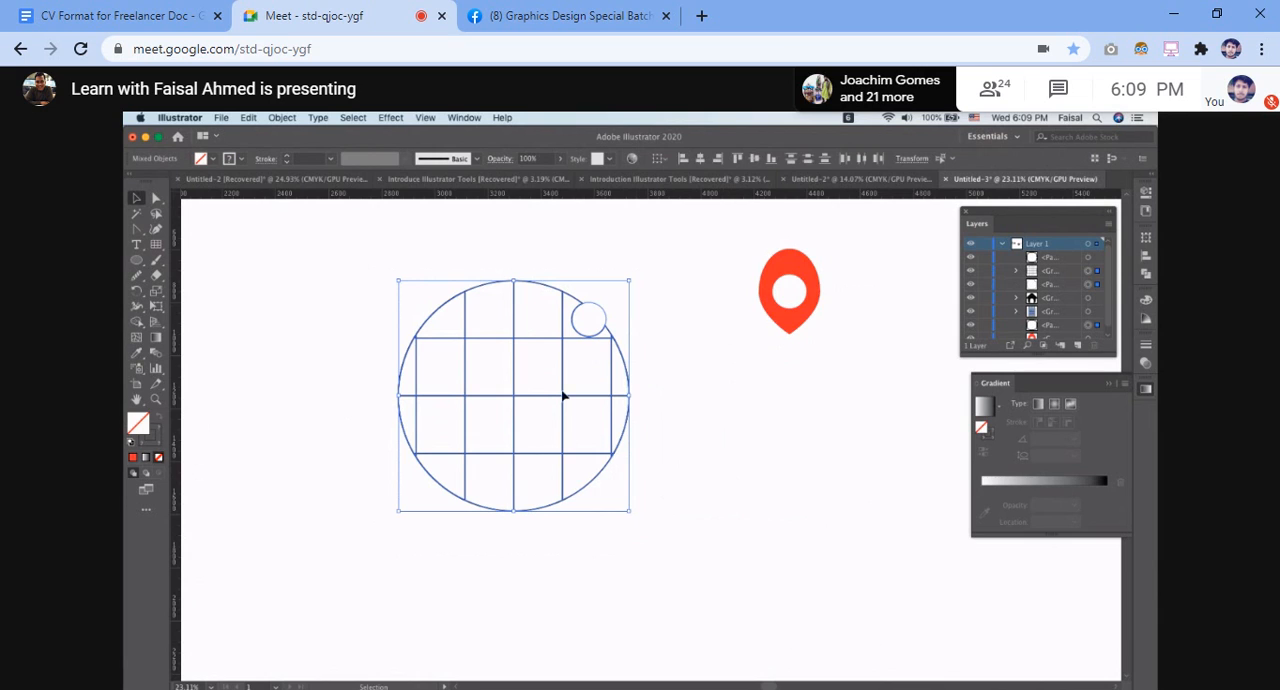
pyautogui.click(145, 459)
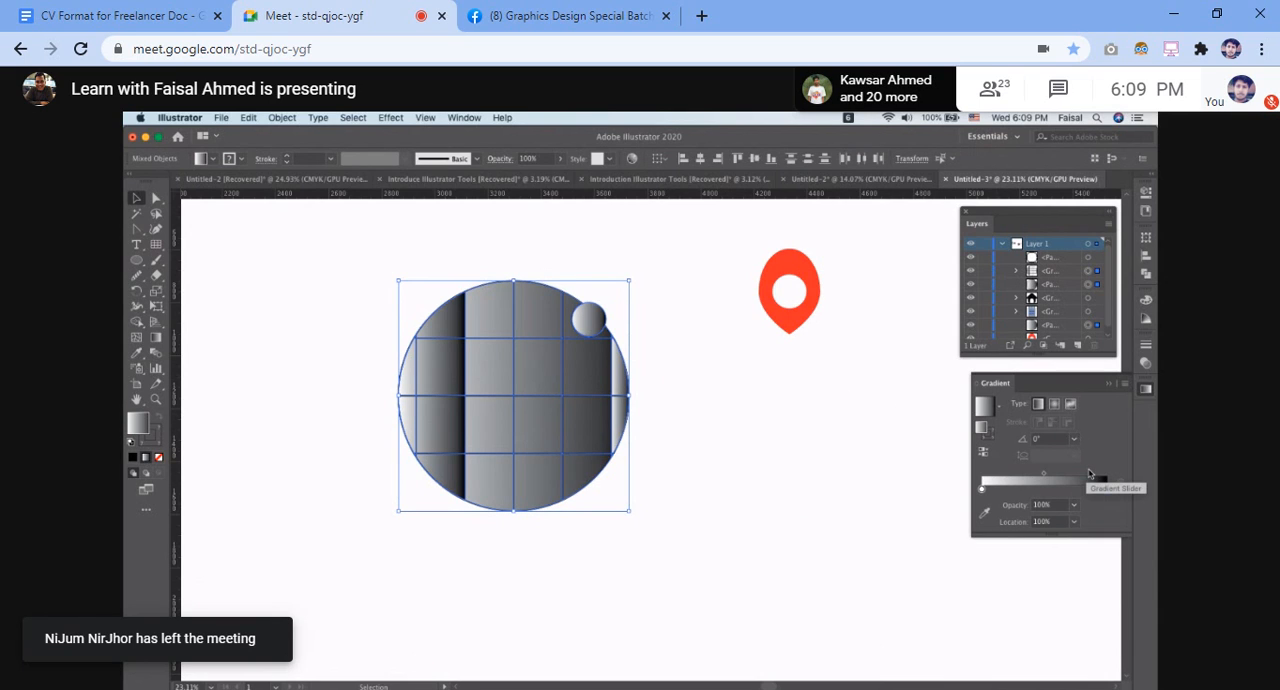
pyautogui.doubleClick(981, 489)
pyautogui.click(1006, 532)
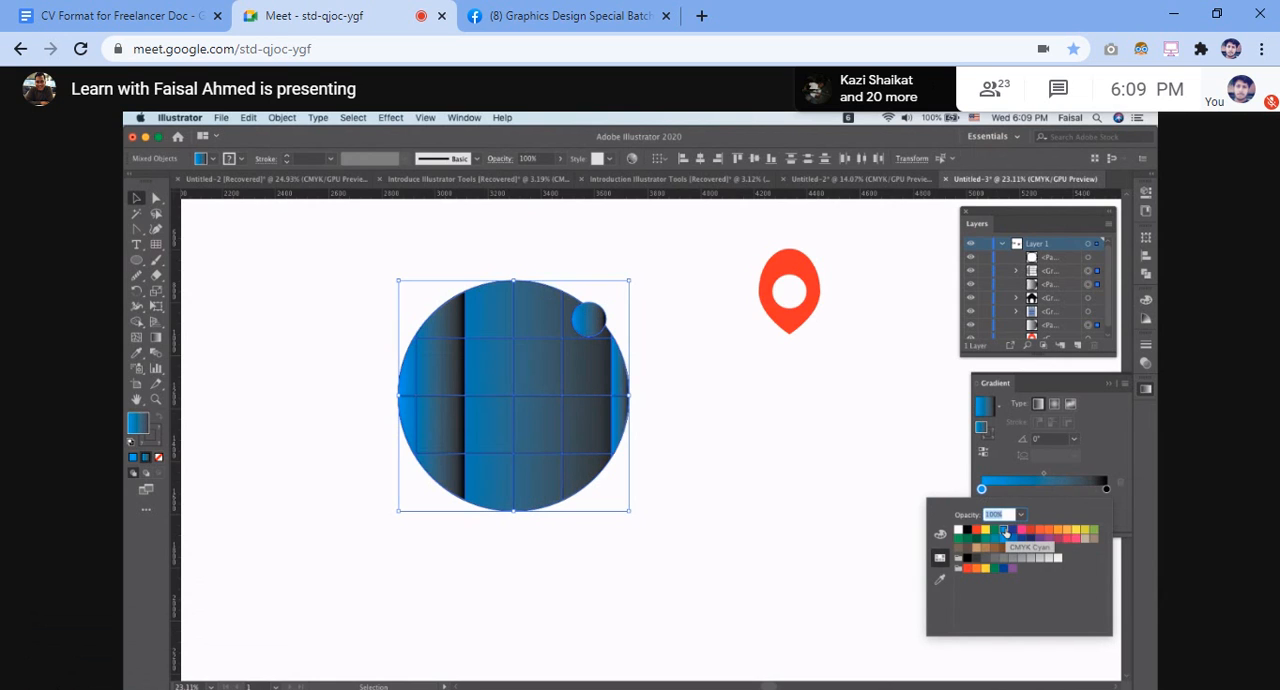
# Try a dark blue end color for the globe's gradient and try reversing the gradient
pyautogui.doubleClick(1106, 489)
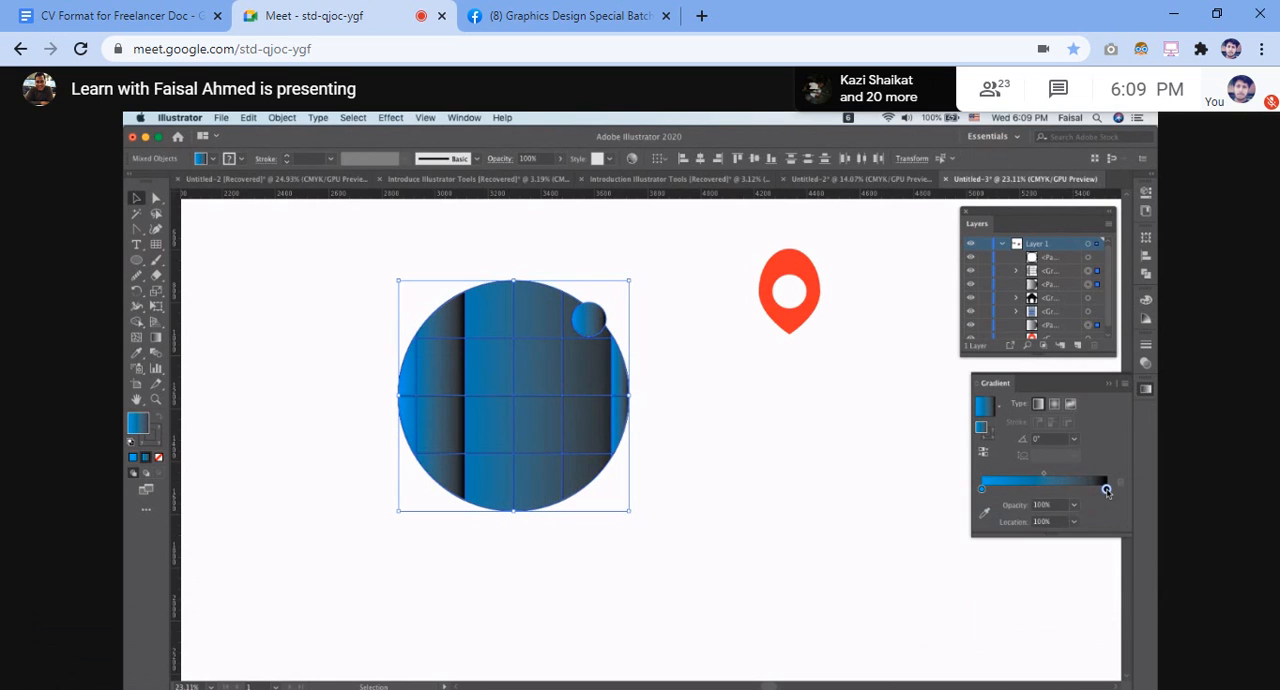
pyautogui.click(1020, 540)
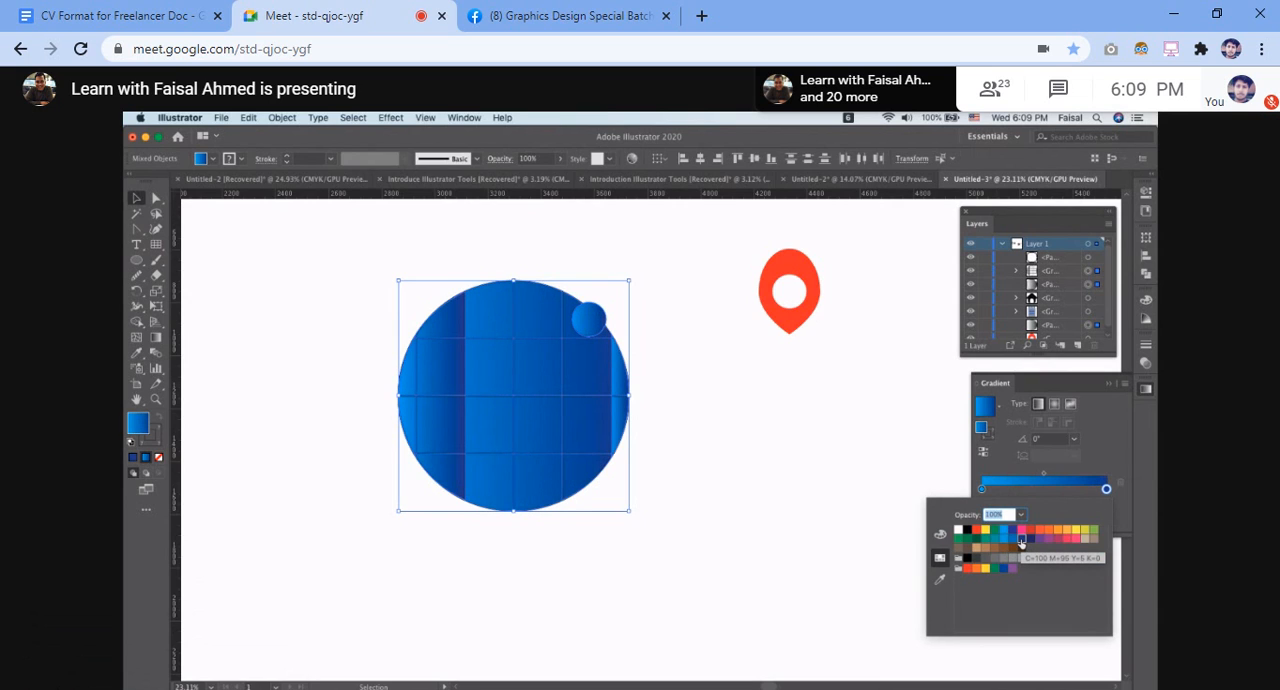
pyautogui.click(988, 459)
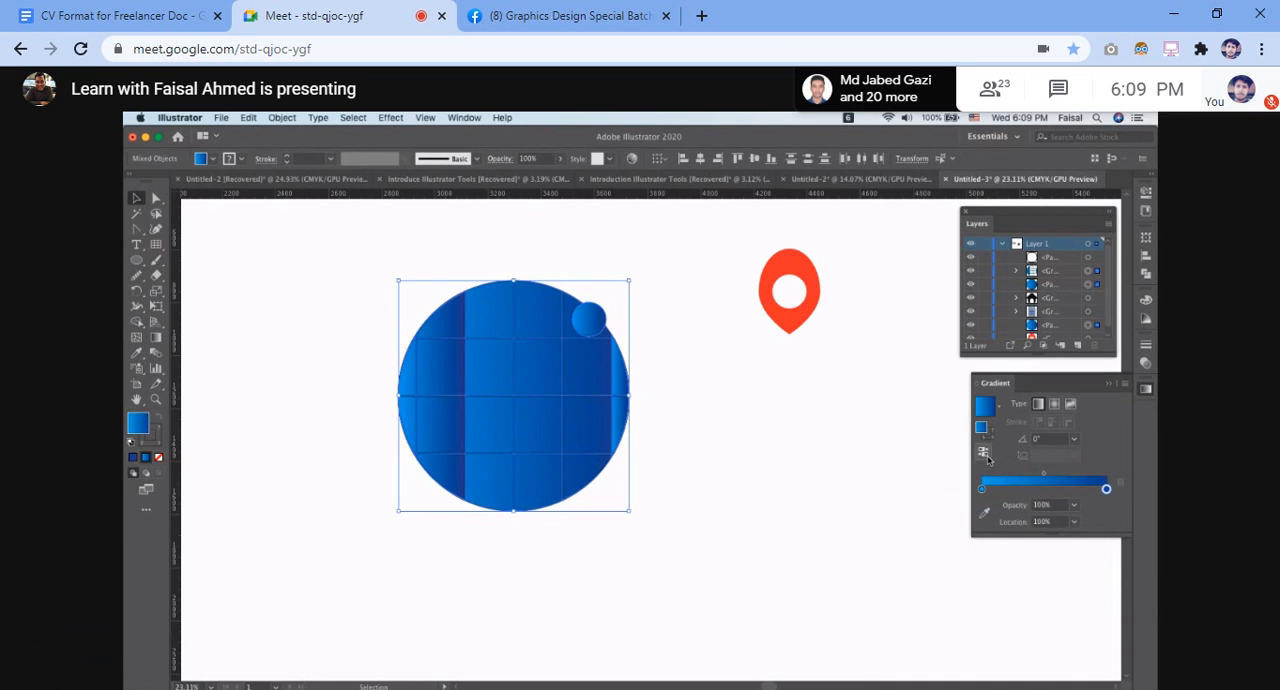
pyautogui.click(988, 459)
pyautogui.click(988, 459)
# Set the end color of the globe's gradient to the blue swatch C=85 M=50 Y=0 K=0
pyautogui.doubleClick(1107, 489)
pyautogui.click(1020, 540)
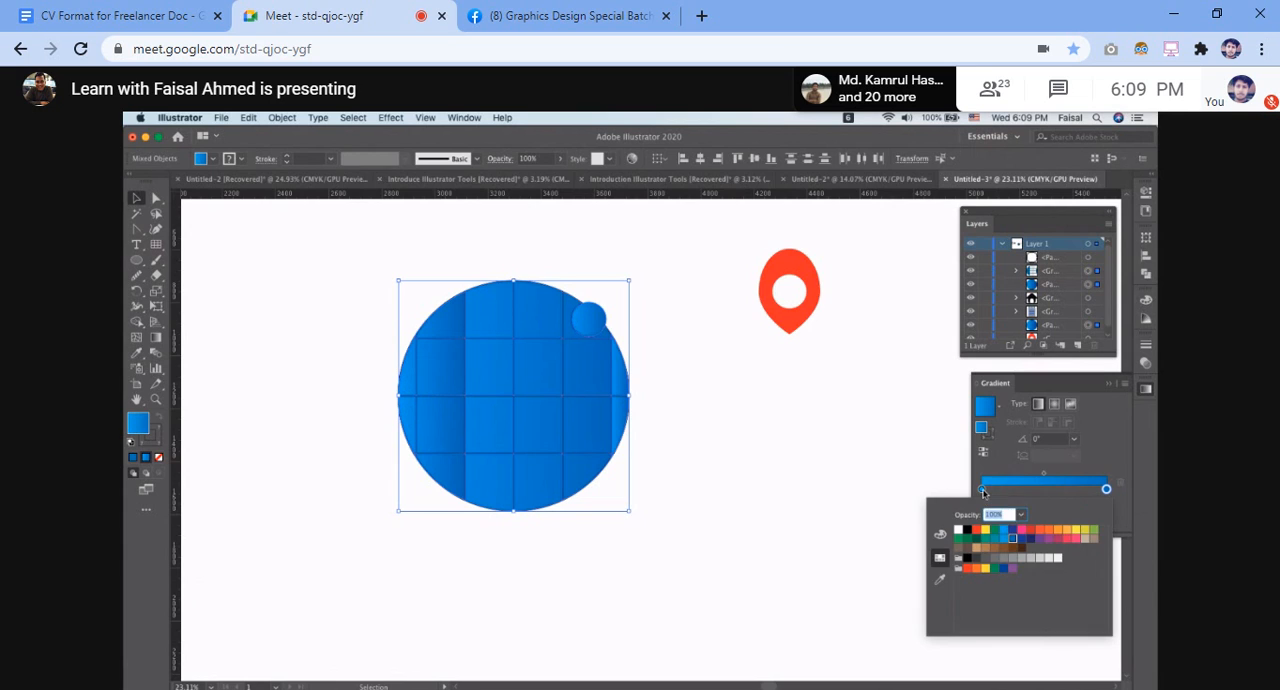
# Set the start color of the globe's gradient to the same blue swatch as its end color and deselect the artwork
pyautogui.click(982, 490)
pyautogui.doubleClick(982, 490)
pyautogui.click(1106, 490)
pyautogui.doubleClick(1106, 490)
pyautogui.click(982, 490)
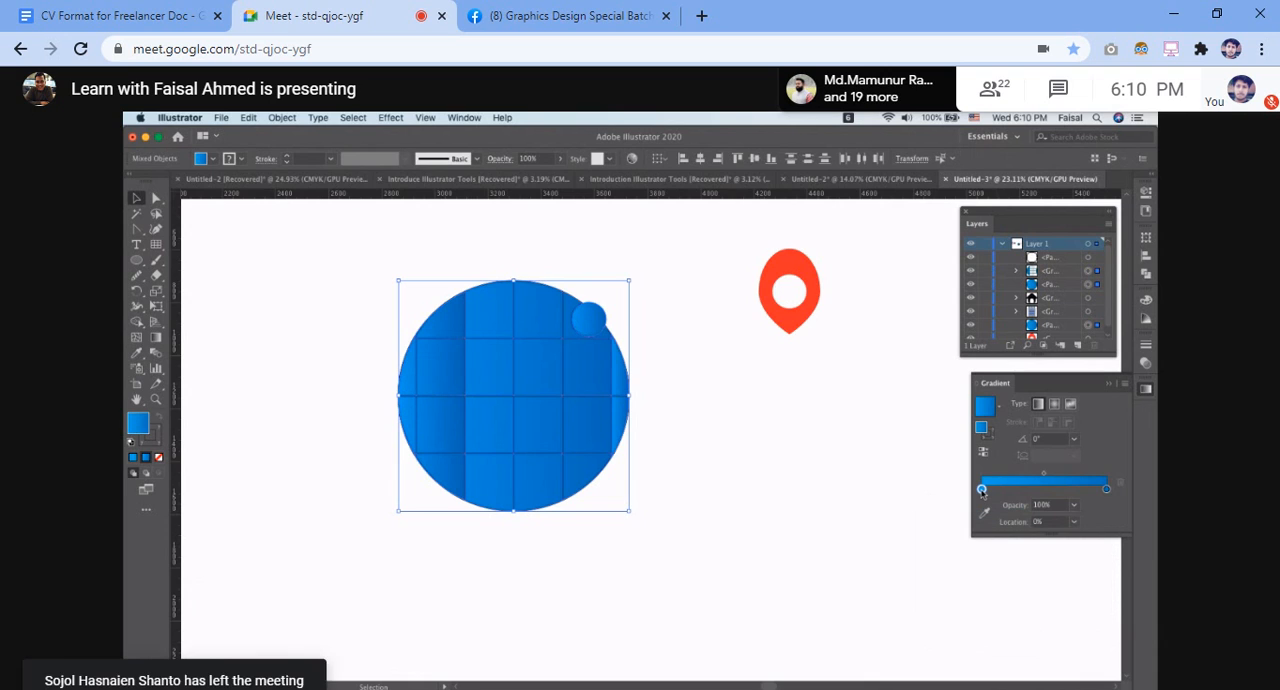
pyautogui.doubleClick(982, 490)
pyautogui.click(1013, 545)
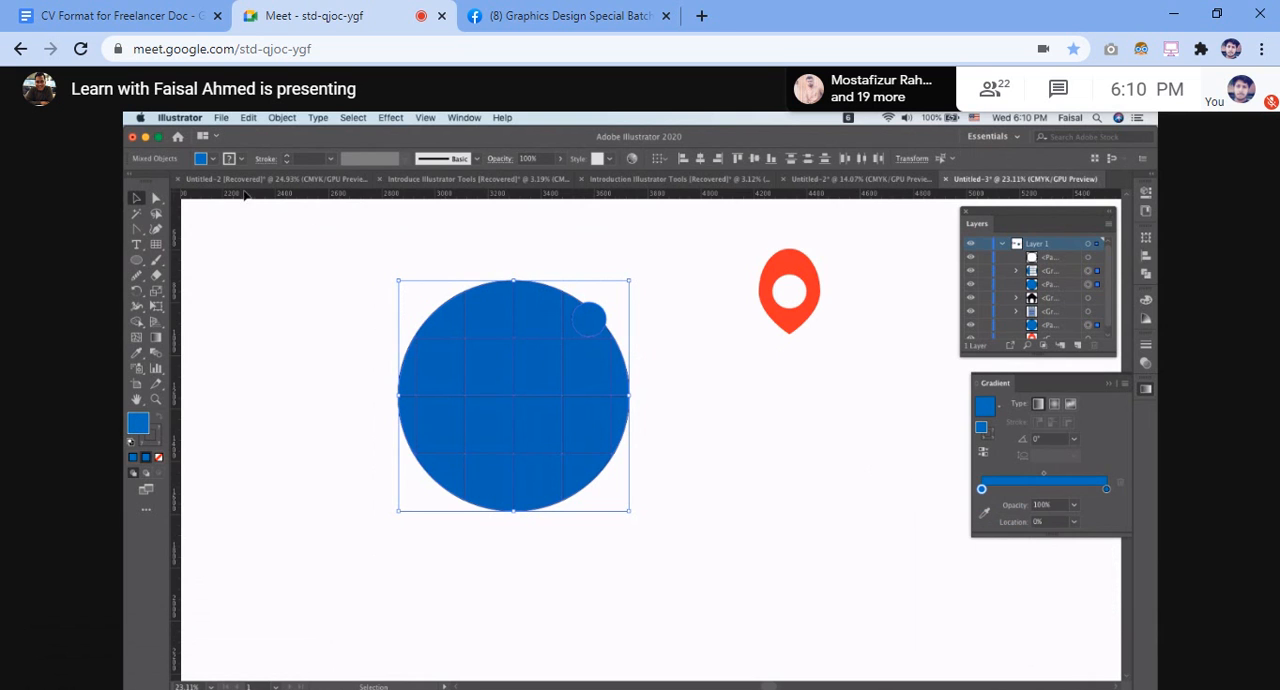
pyautogui.click(361, 256)
# Delete the small blue circle overlapping the globe's upper-right edge, leaving only the circular notch
pyautogui.scroll(3, 595, 300)
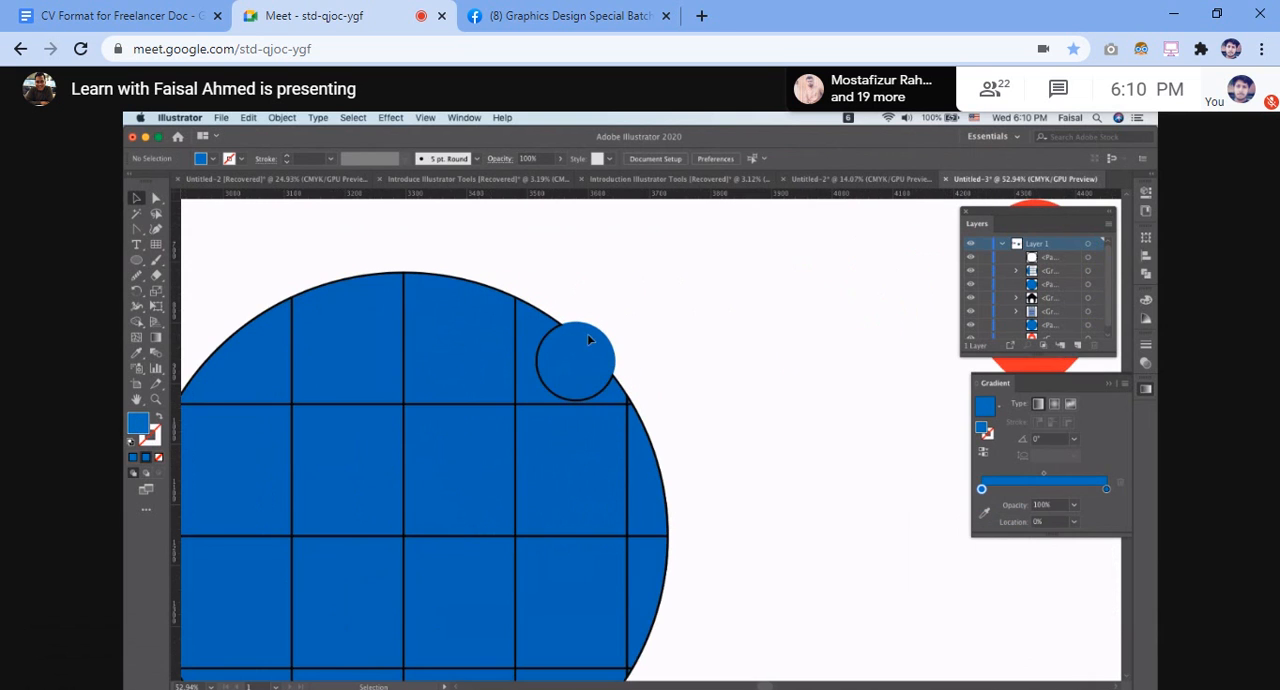
pyautogui.click(586, 353)
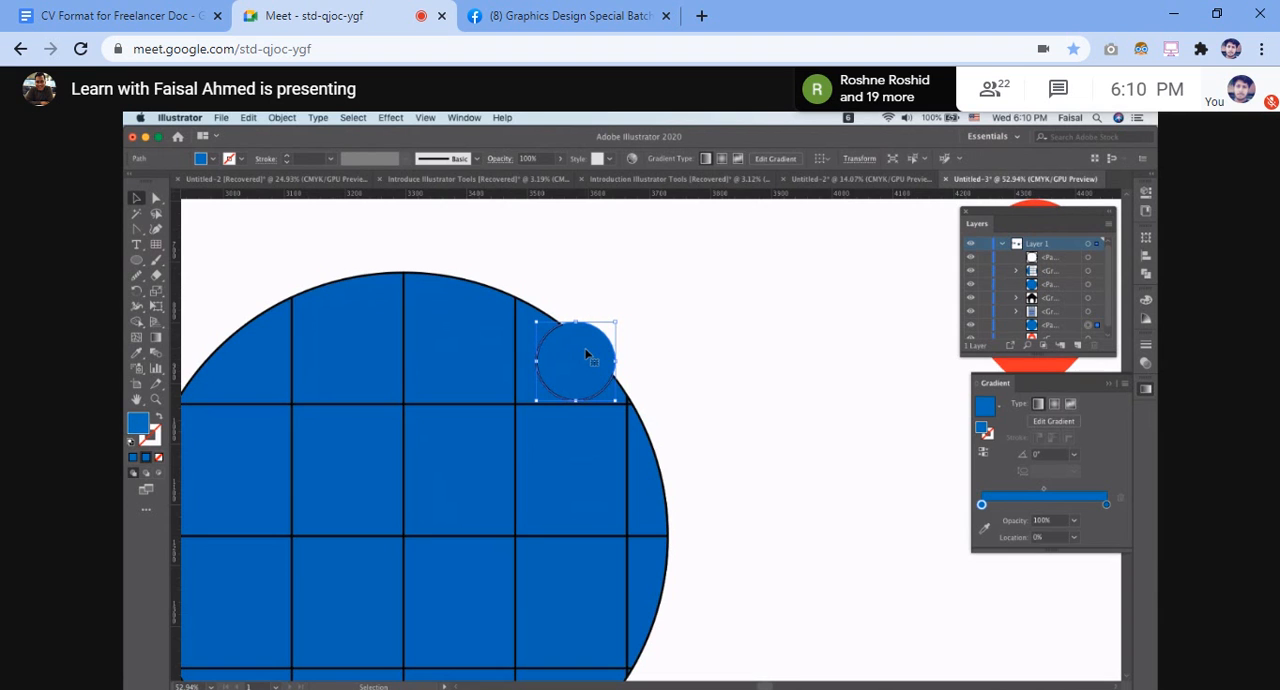
pyautogui.press('Delete')
pyautogui.scroll(-3, 586, 353)
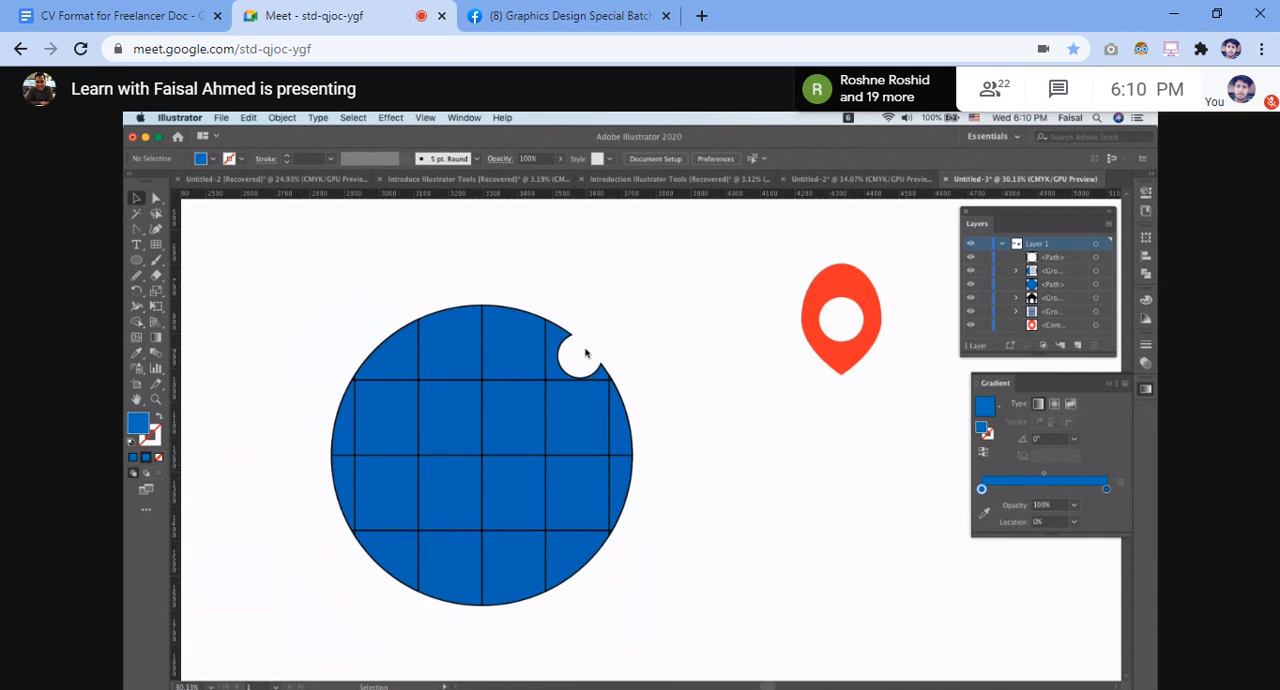
pyautogui.scroll(5, 586, 353)
pyautogui.scroll(3, 508, 395)
pyautogui.scroll(-3, 508, 395)
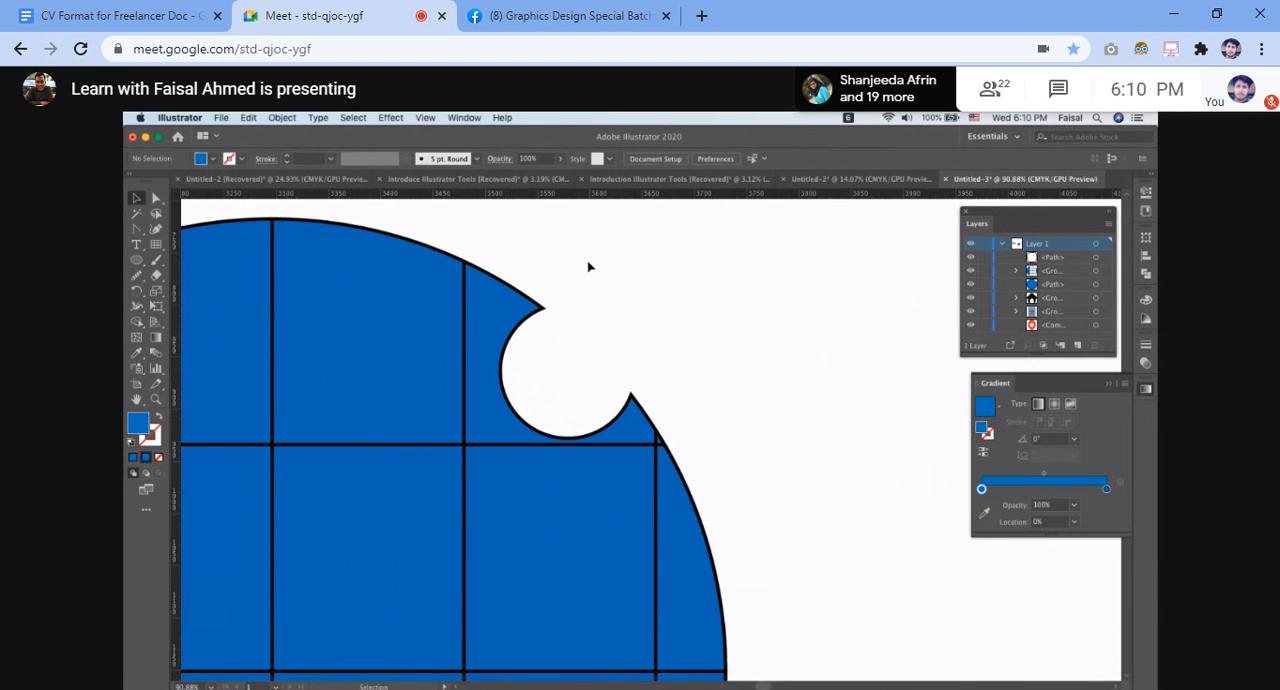
pyautogui.scroll(-5, 570, 311)
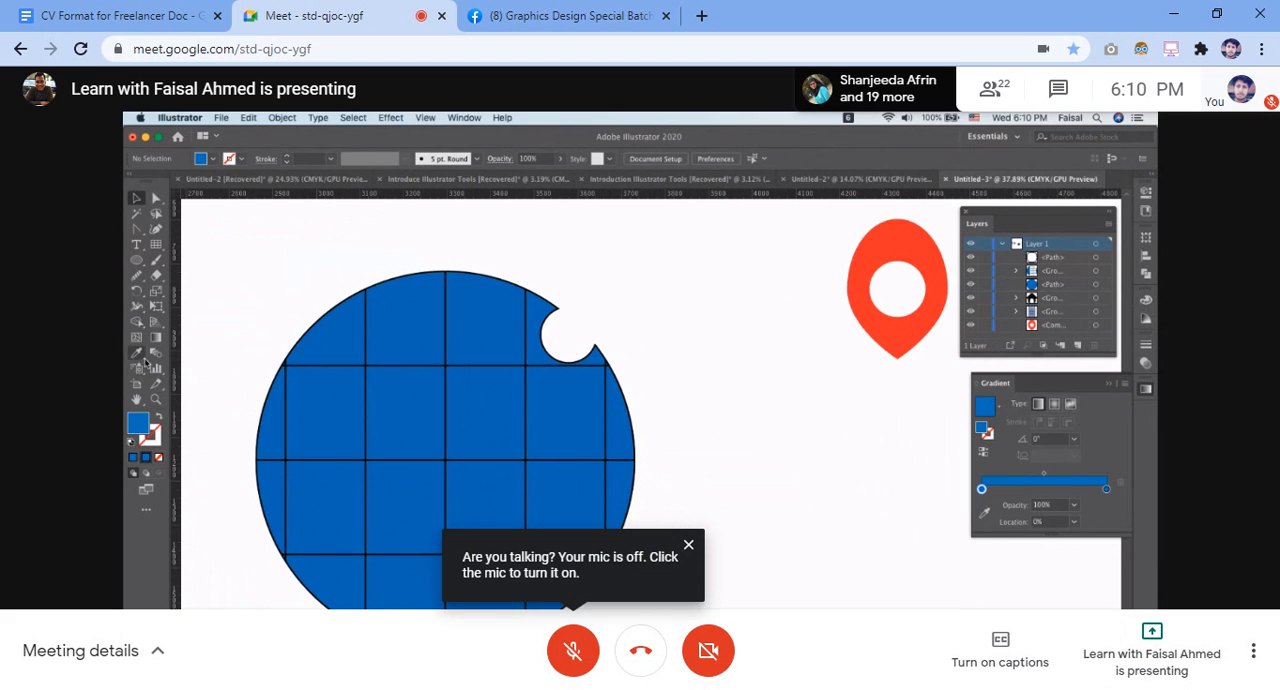
# Try the Shape Builder tool on the globe's edge at the circular notch and undo the result
pyautogui.moveTo(256, 297); pyautogui.dragTo(611, 608)
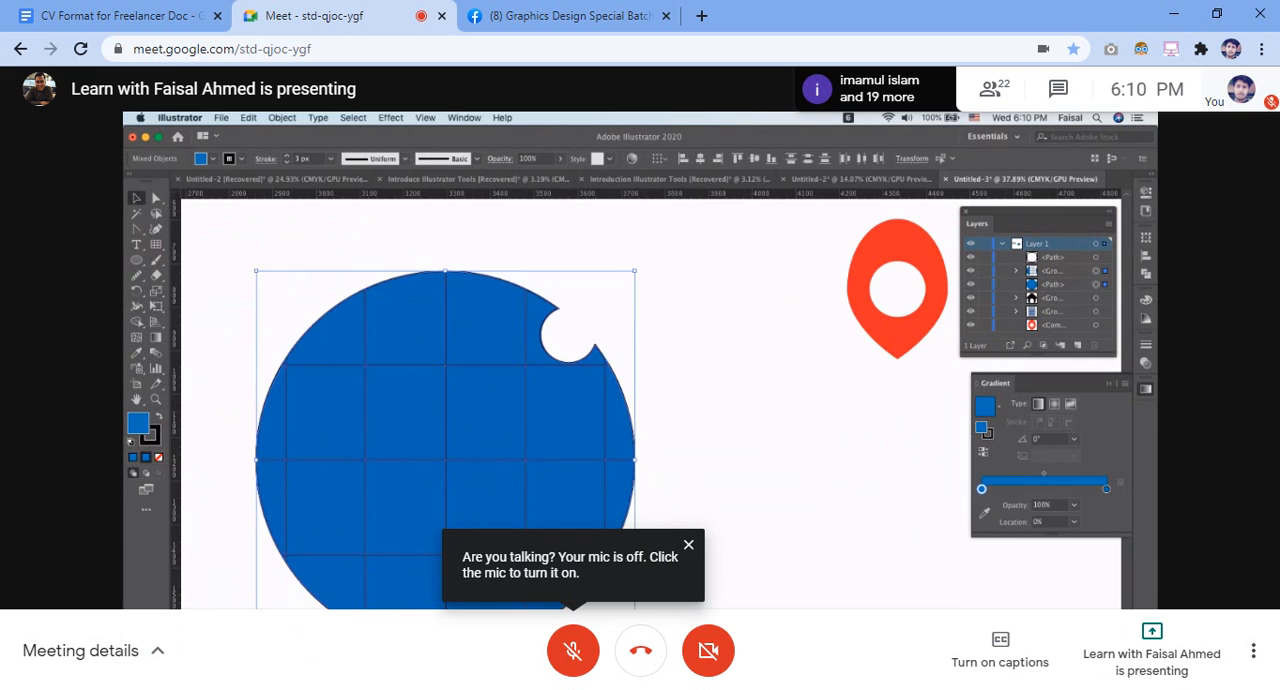
pyautogui.click(139, 323)
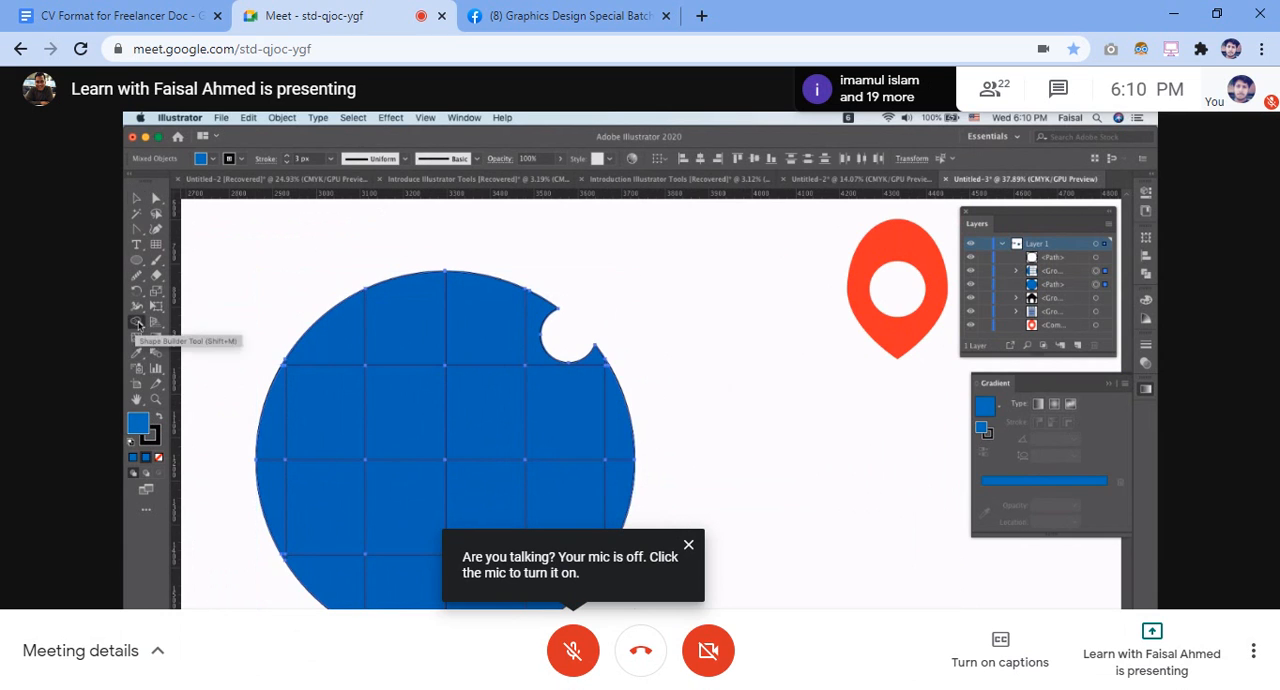
pyautogui.scroll(5, 663, 289)
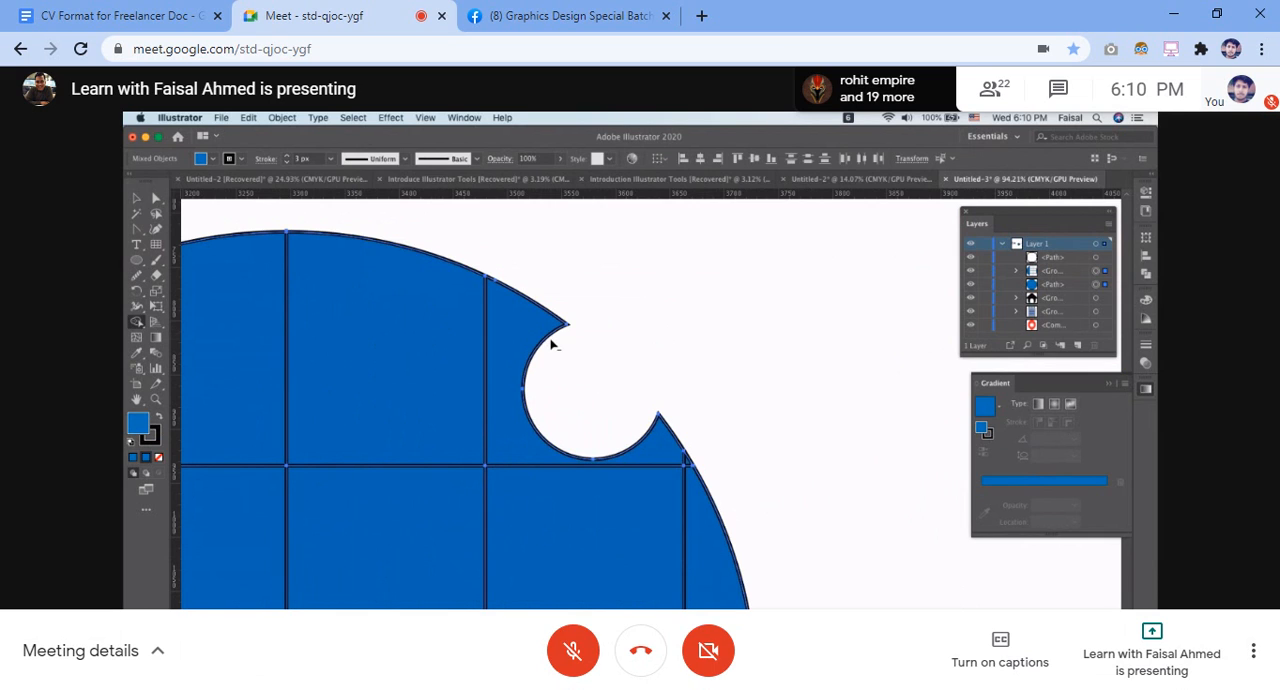
pyautogui.click(551, 340)
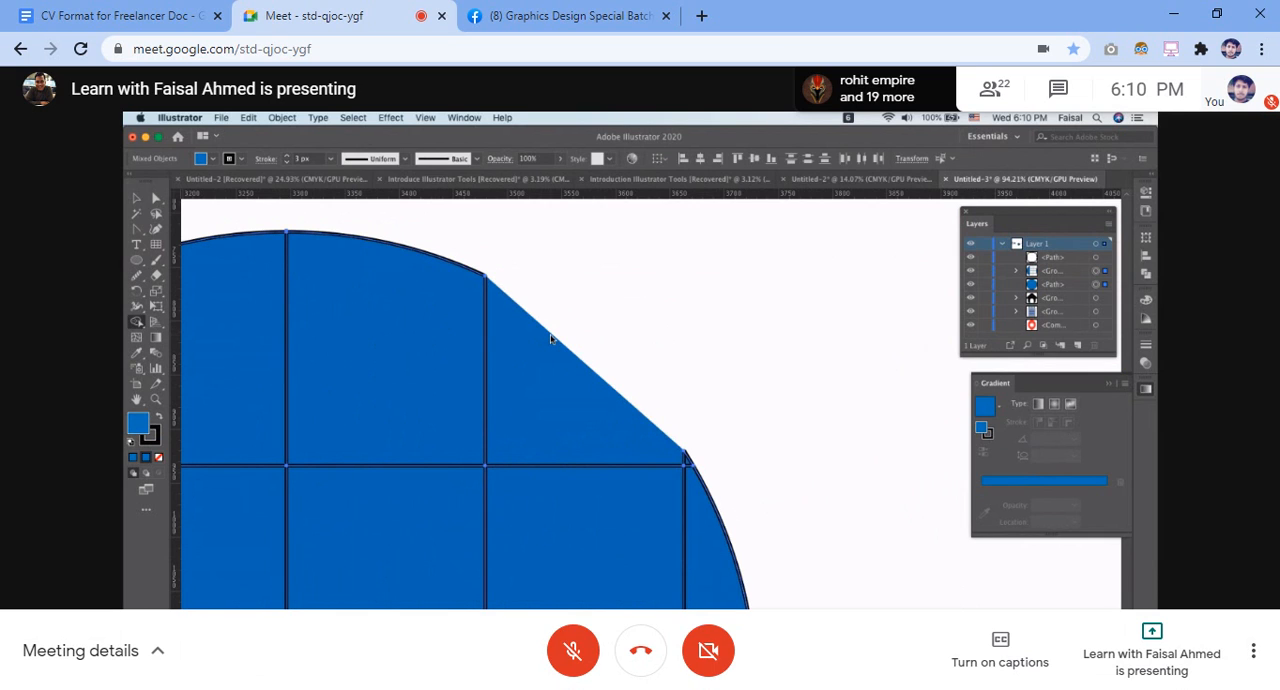
pyautogui.hotkey('ctrl', 'z')
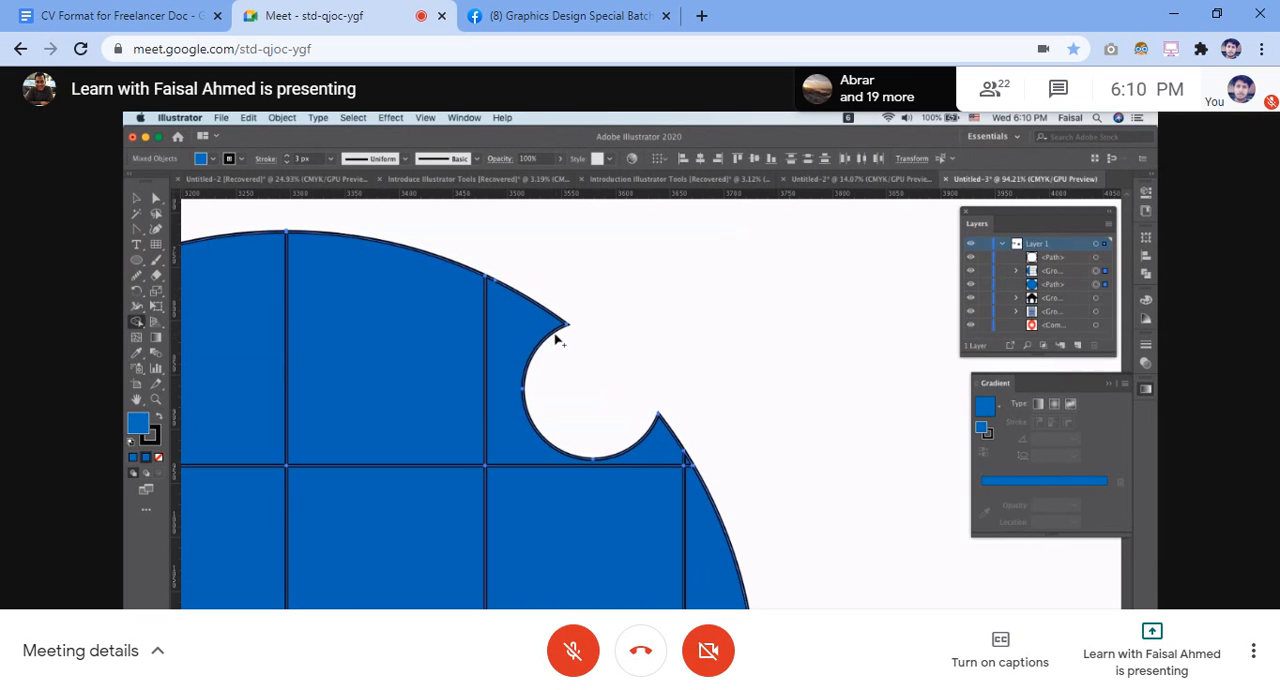
pyautogui.scroll(-3, 629, 343)
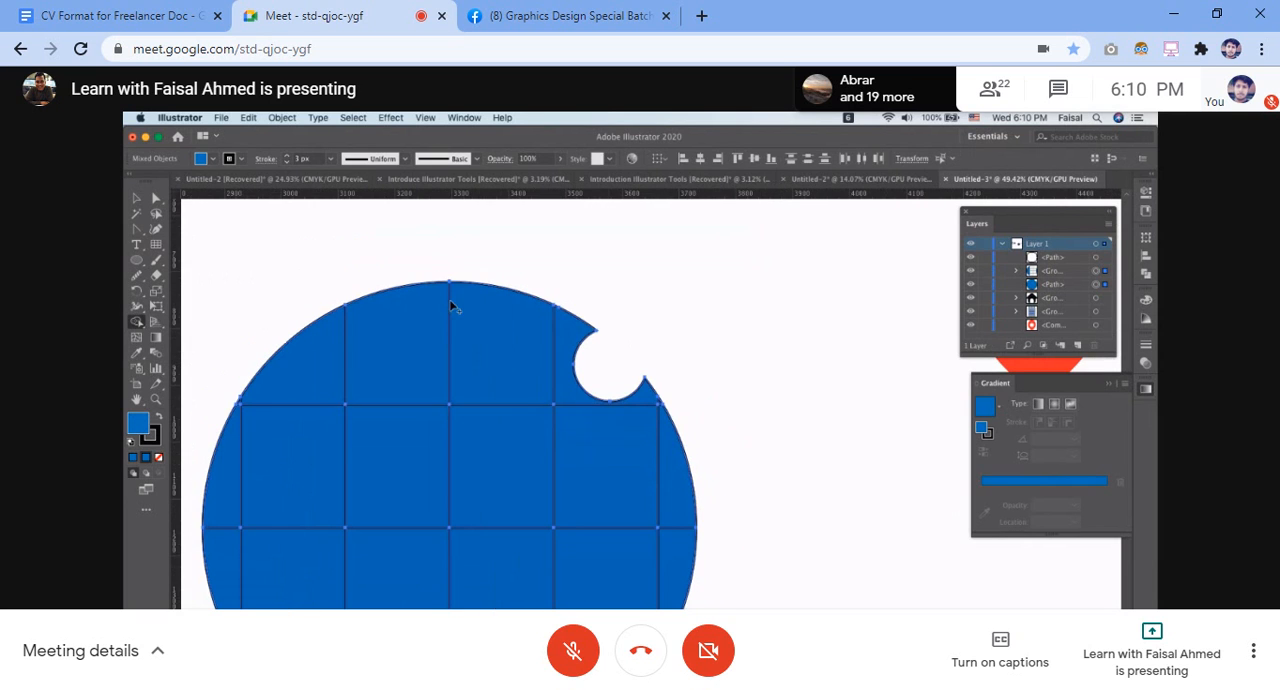
pyautogui.click(136, 197)
pyautogui.scroll(-2, 729, 343)
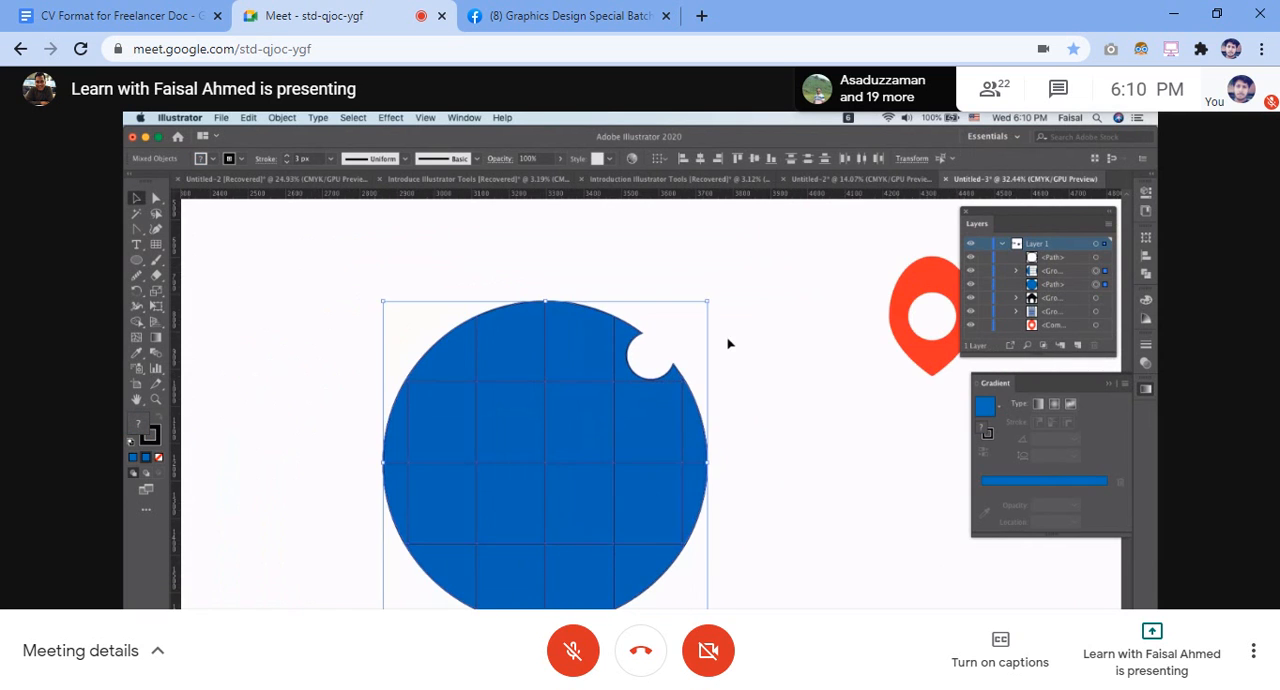
# Move the red map pin onto the globe's notch and bring it to the front of the artwork
pyautogui.click(810, 330)
pyautogui.moveTo(903, 323); pyautogui.dragTo(610, 346)
pyautogui.click(690, 307)
pyautogui.rightClick(674, 308)
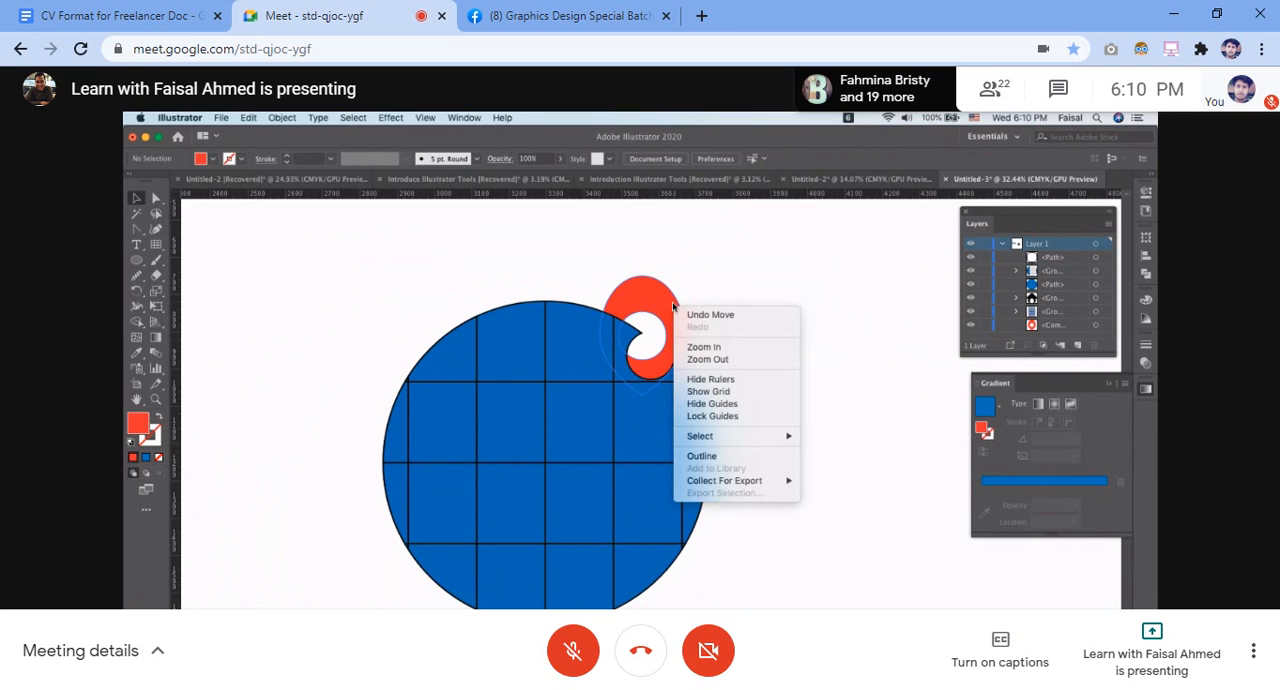
pyautogui.click(823, 358)
pyautogui.click(687, 320)
pyautogui.rightClick(667, 308)
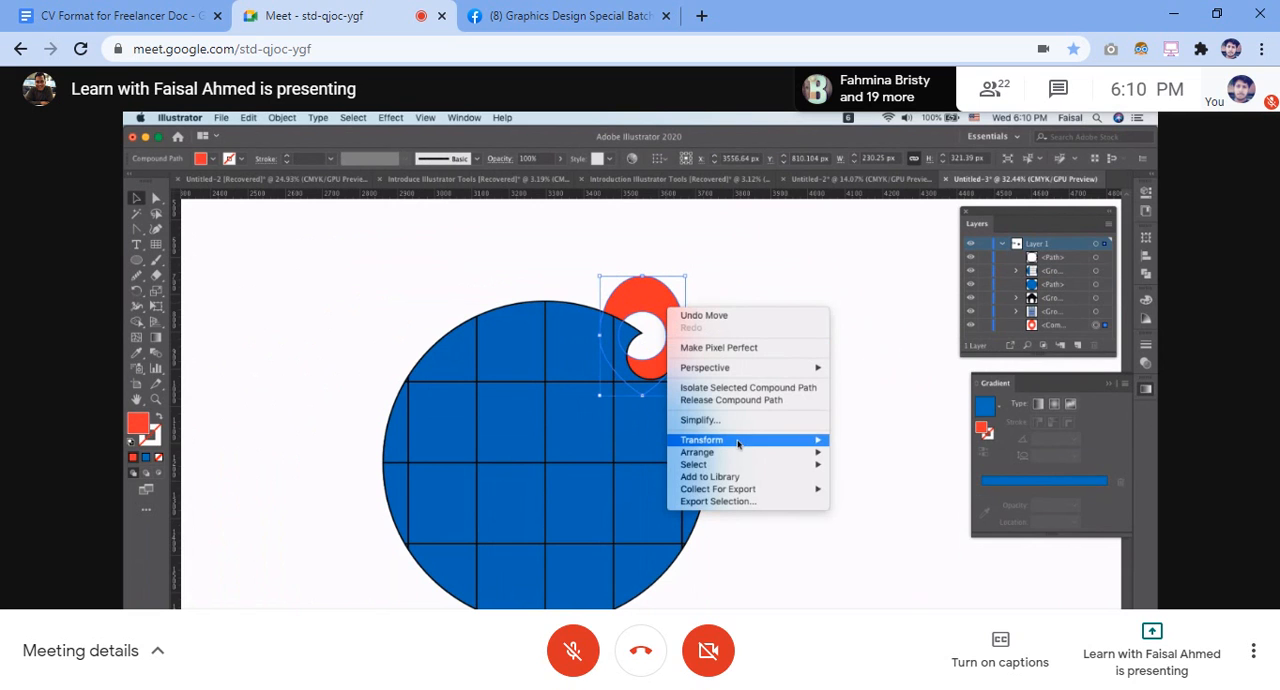
pyautogui.moveTo(757, 455)
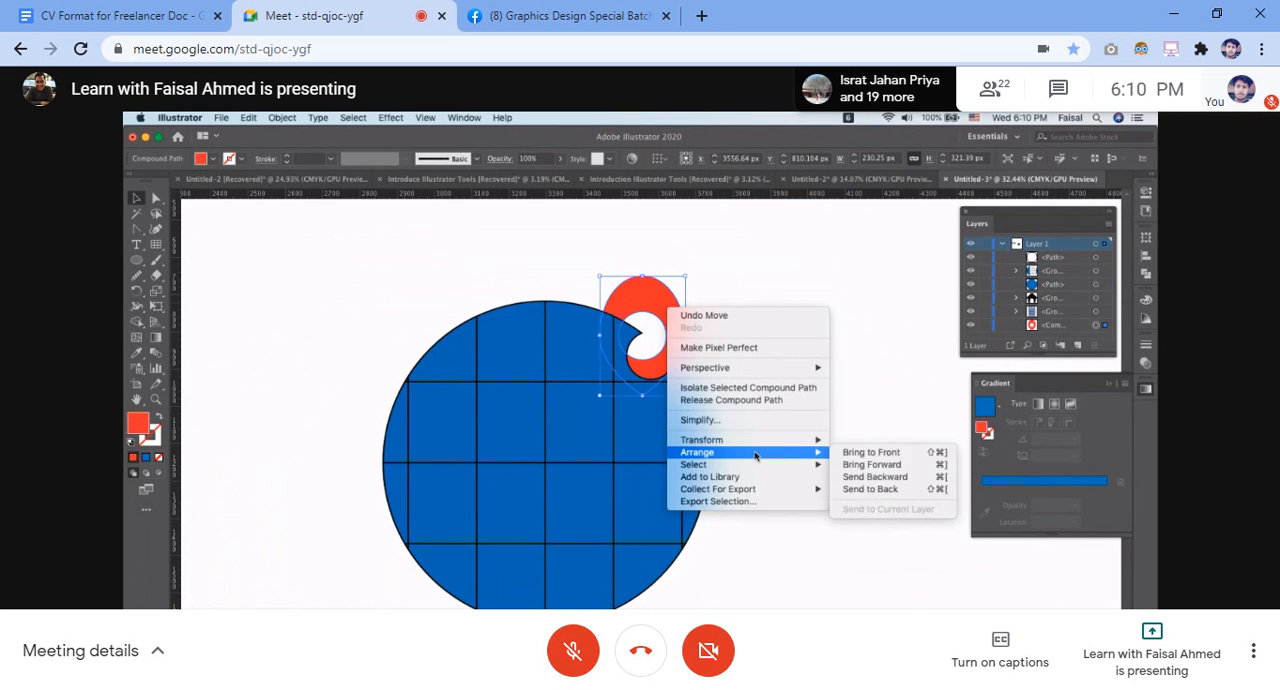
pyautogui.click(888, 453)
pyautogui.click(816, 321)
# Reposition the red pin so that its round hole lines up with the globe's circular notch
pyautogui.scroll(4, 814, 318)
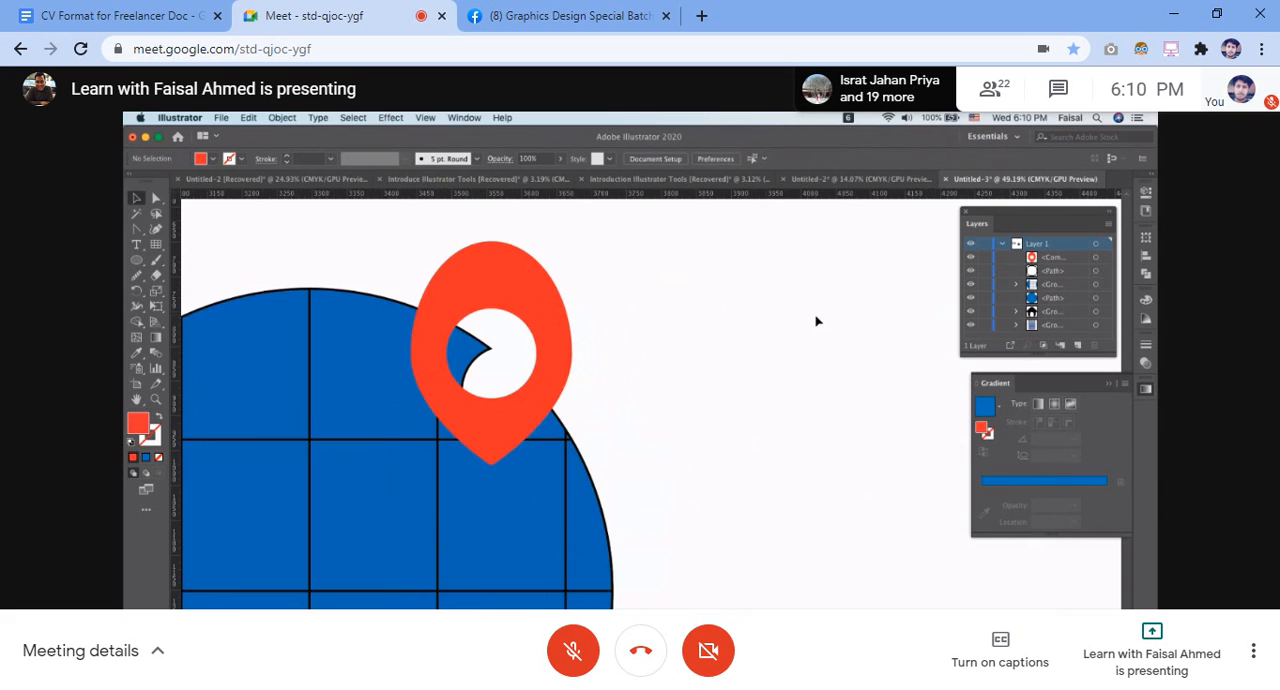
pyautogui.moveTo(489, 382); pyautogui.dragTo(509, 425)
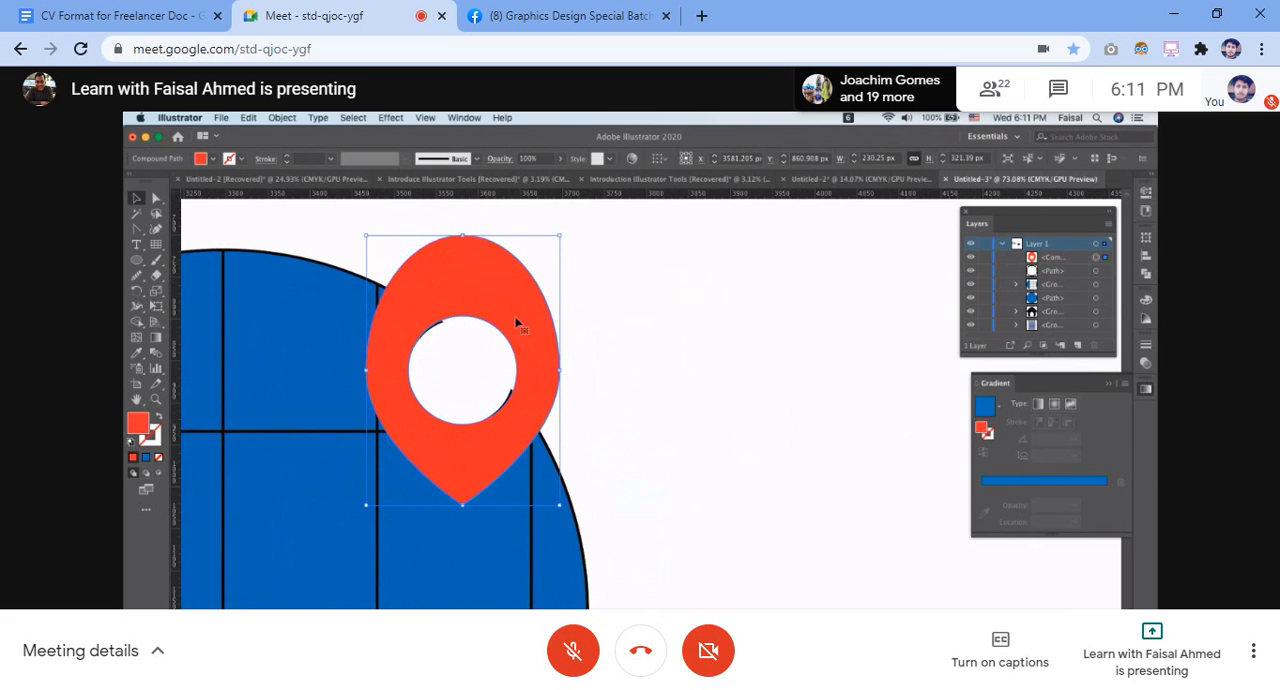
pyautogui.moveTo(518, 323); pyautogui.dragTo(511, 319)
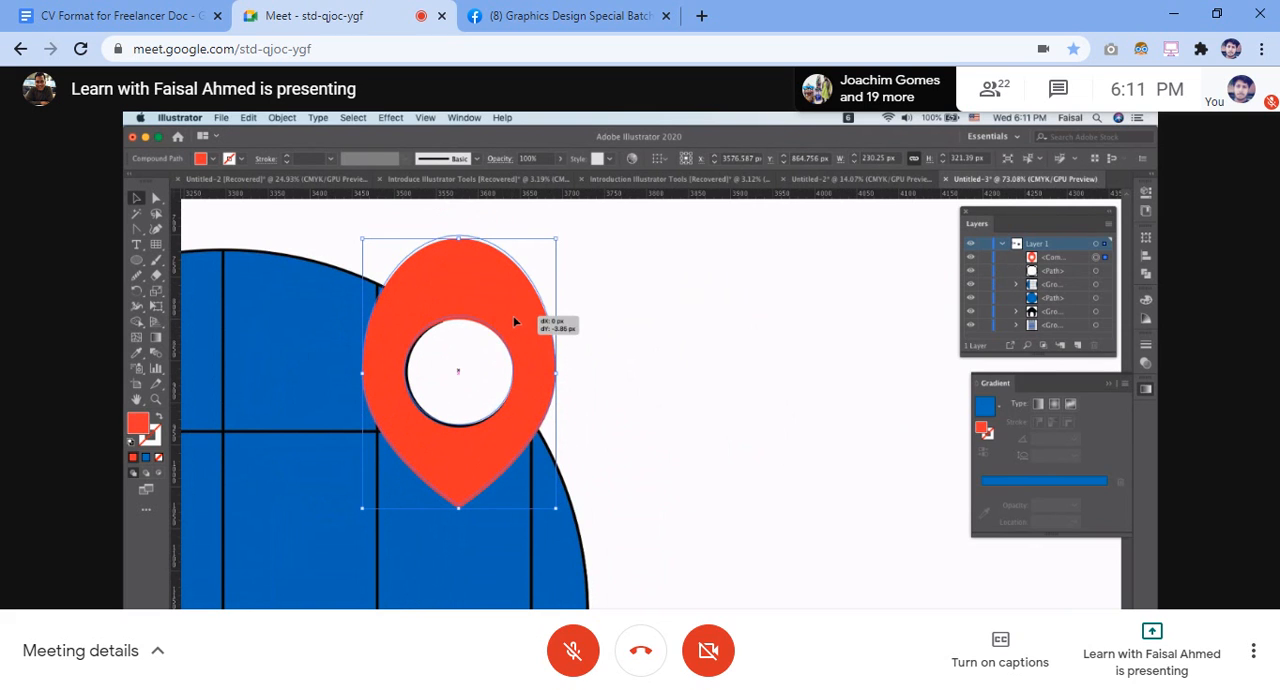
pyautogui.click(613, 305)
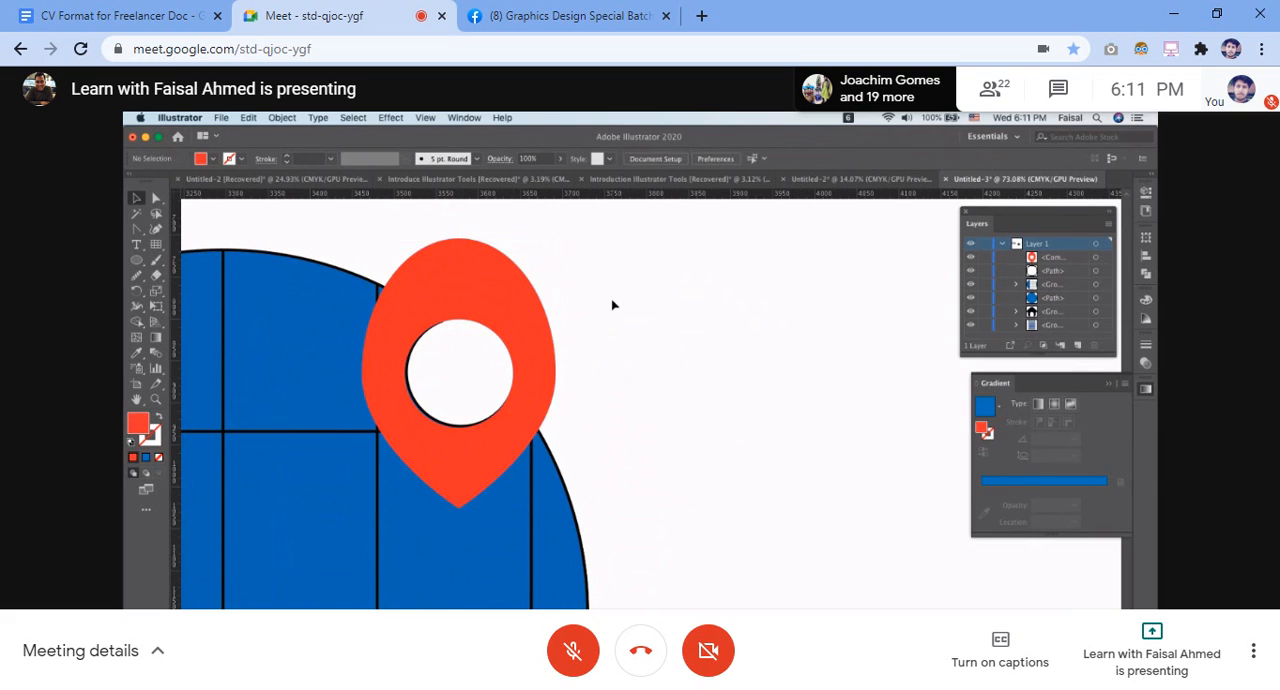
pyautogui.moveTo(513, 299); pyautogui.dragTo(515, 296)
pyautogui.click(516, 296)
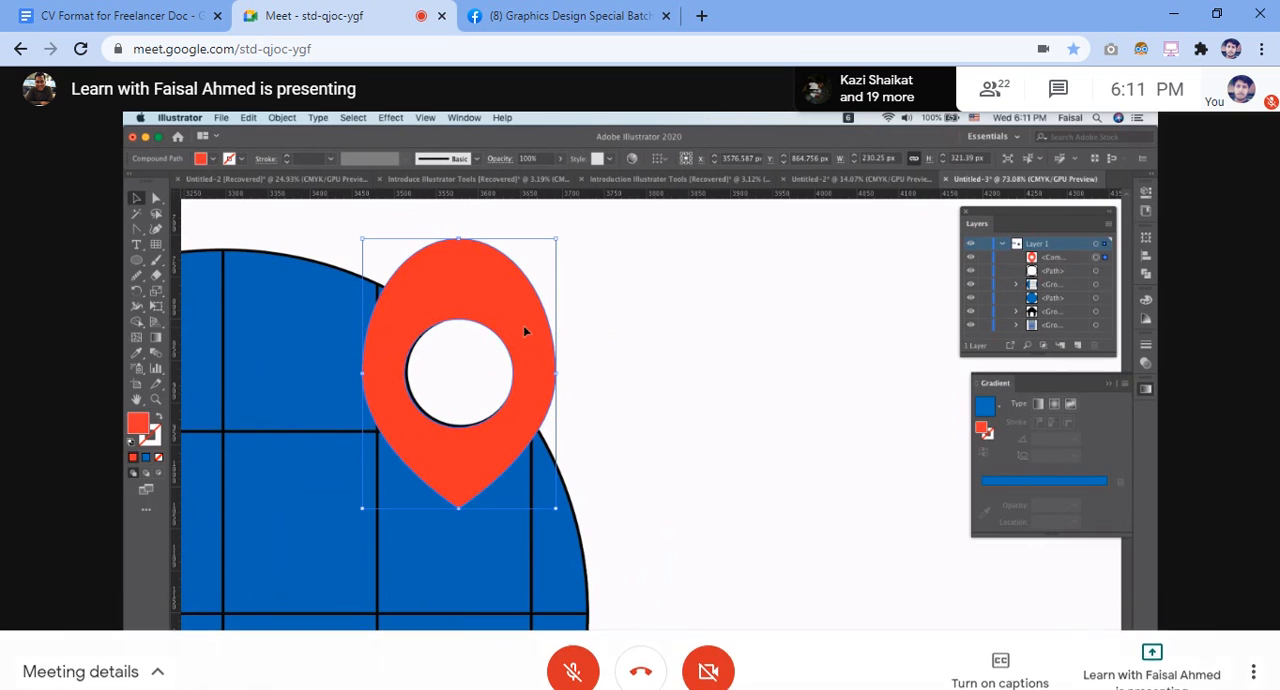
pyautogui.moveTo(525, 331); pyautogui.dragTo(530, 330)
pyautogui.click(631, 338)
# Fine-tune the pin's position so its hole covers the notch's black outline as closely as possible
pyautogui.scroll(2, 631, 338)
pyautogui.scroll(1, 631, 336)
pyautogui.hscroll(-4, 631, 336)
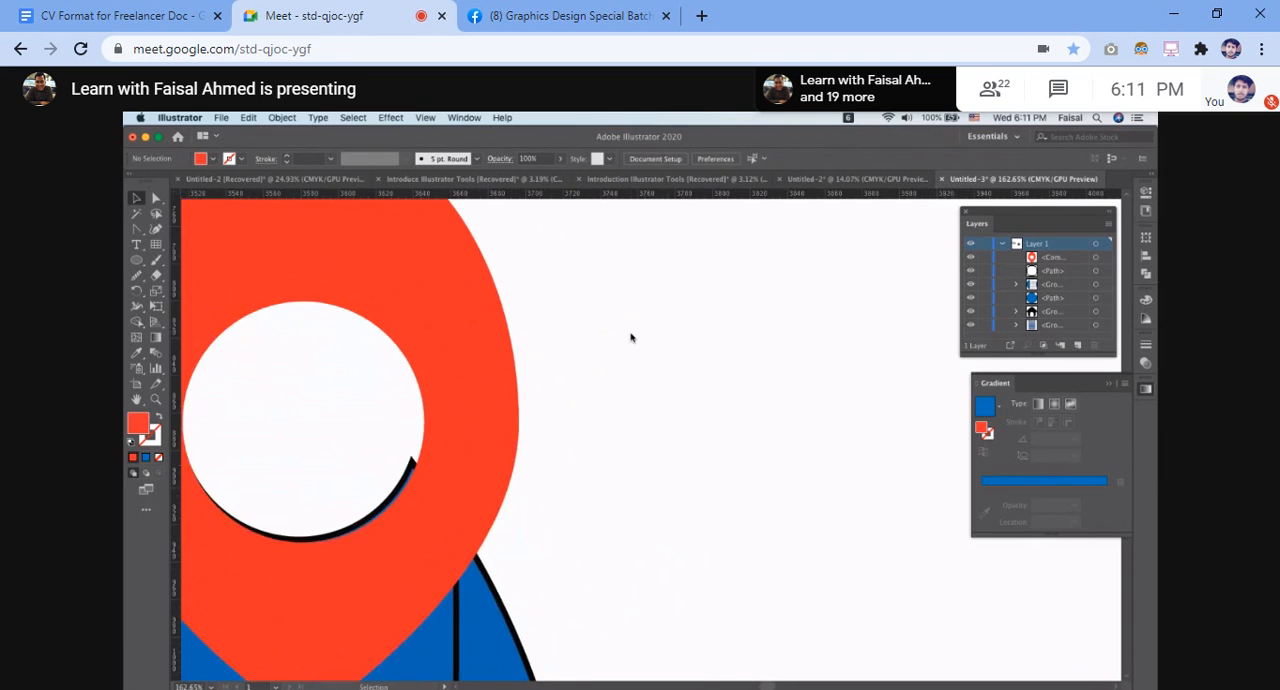
pyautogui.moveTo(594, 547); pyautogui.dragTo(588, 549)
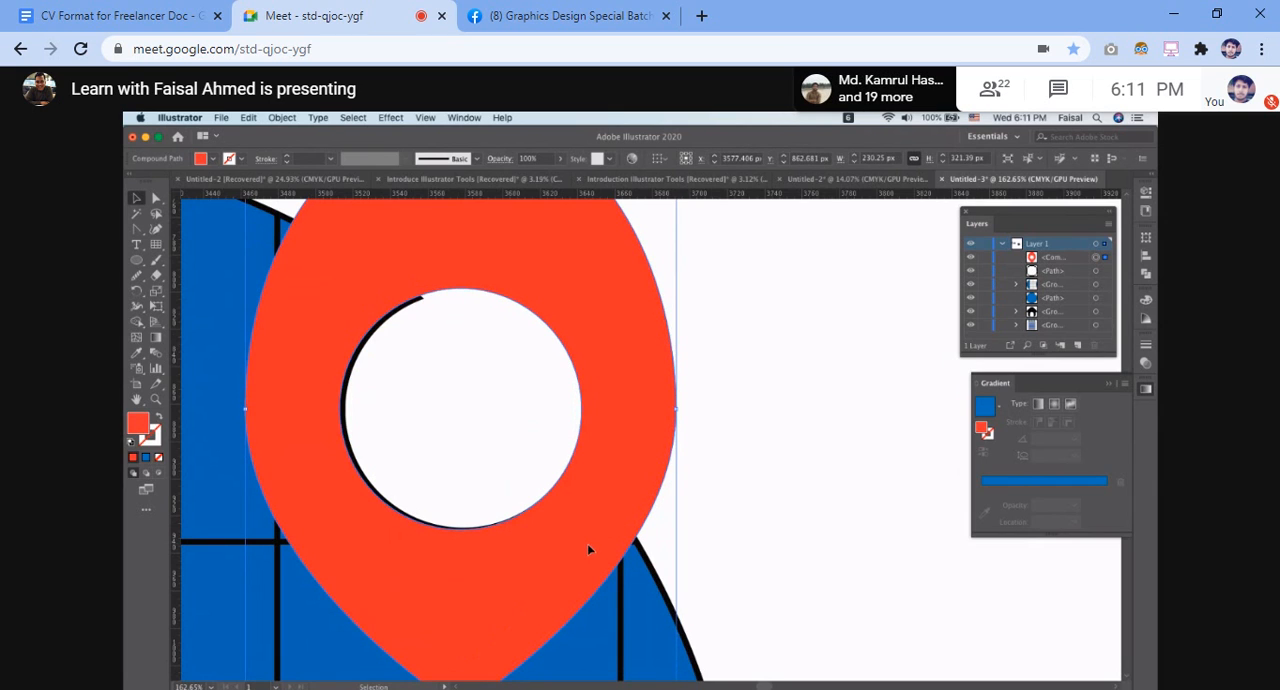
pyautogui.scroll(-6, 583, 556)
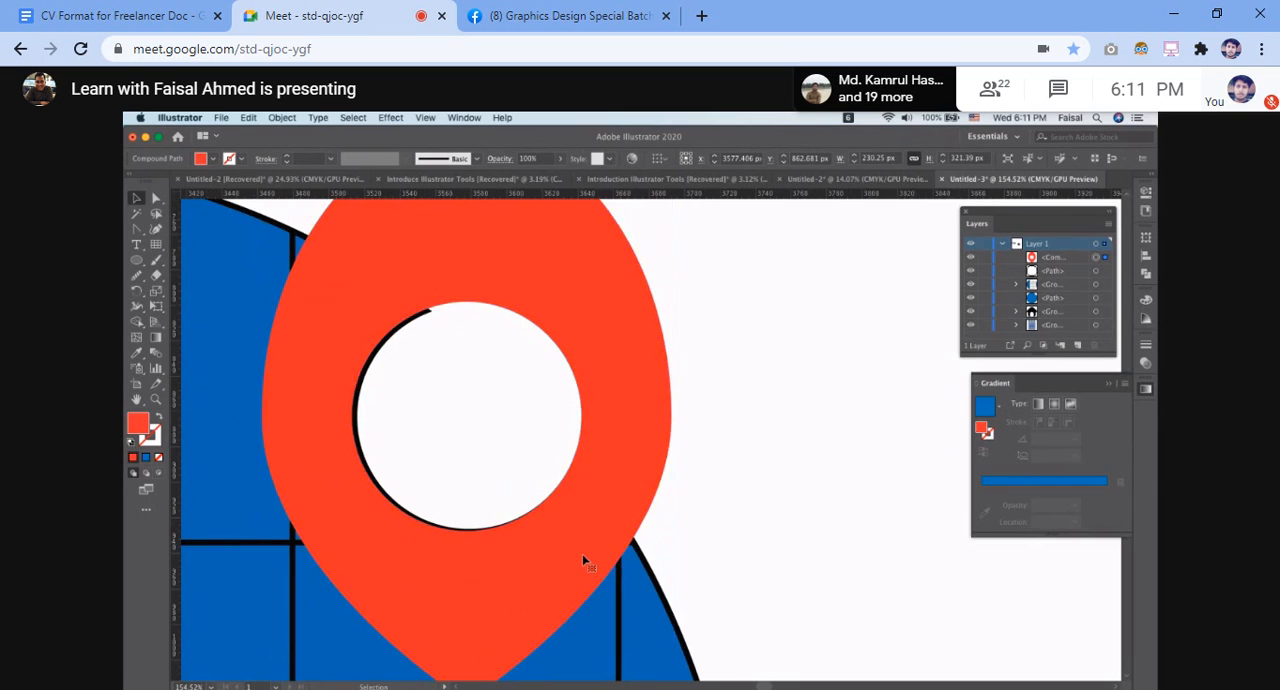
# Review the whole globe and pin, and switch to icons8.com in the browser to examine the Fluent globe icon as reference
pyautogui.click(798, 414)
pyautogui.scroll(-3, 650, 441)
pyautogui.scroll(-2, 650, 441)
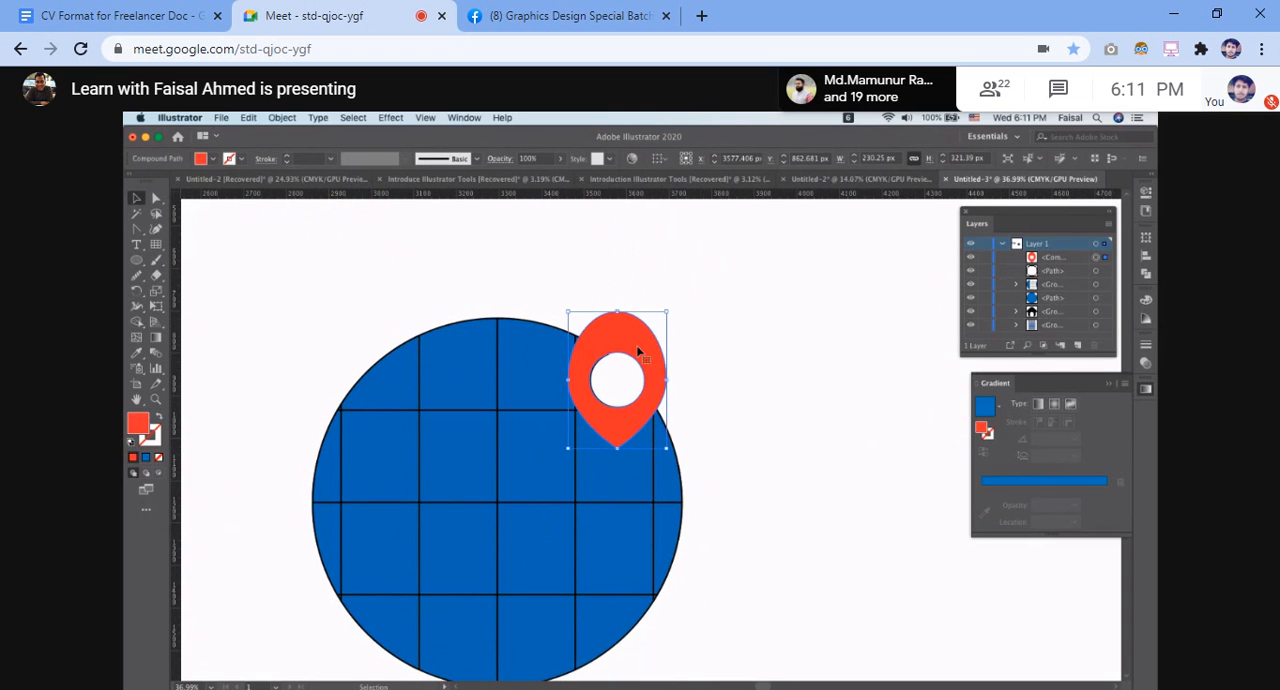
pyautogui.scroll(5, 645, 352)
pyautogui.scroll(-2, 645, 352)
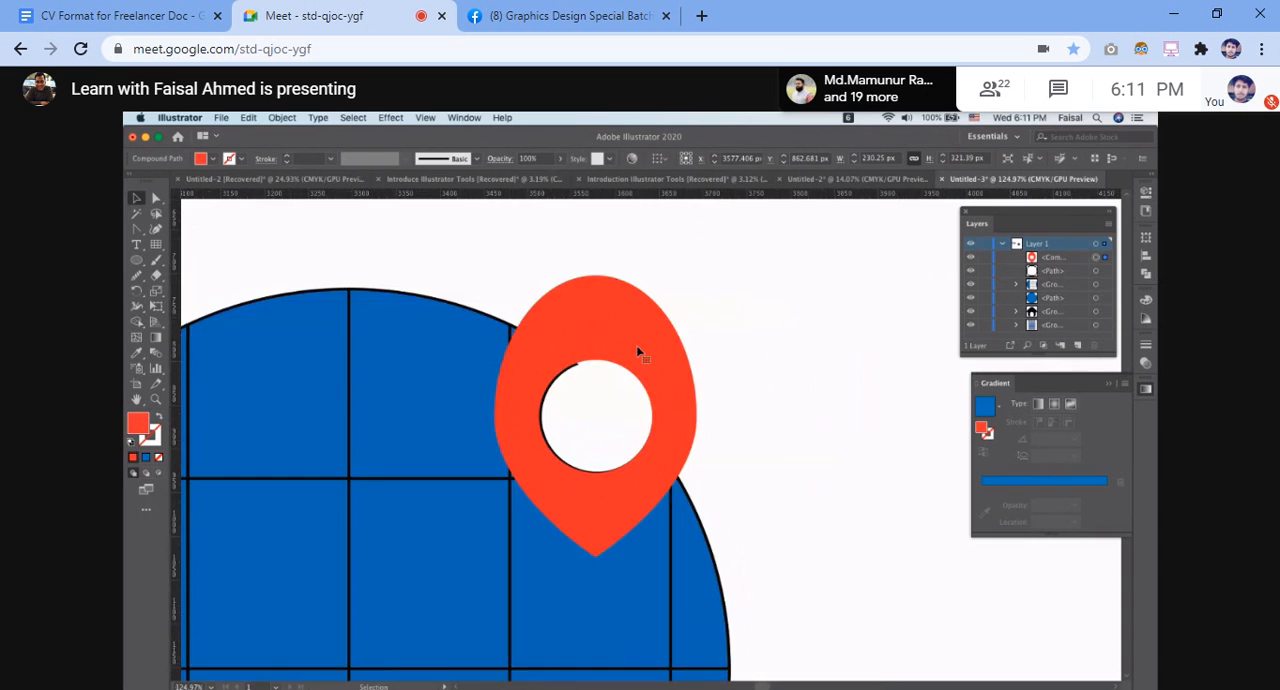
pyautogui.scroll(-6, 645, 352)
pyautogui.click(430, 300)
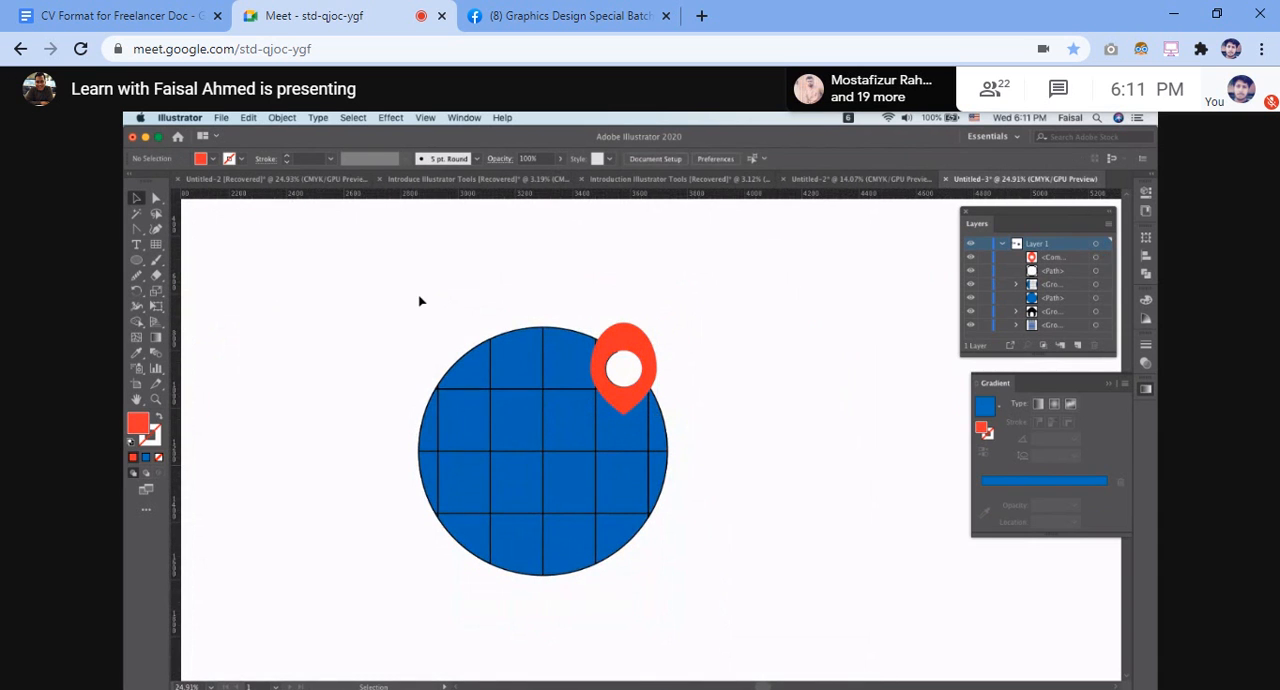
pyautogui.scroll(-3, 715, 343)
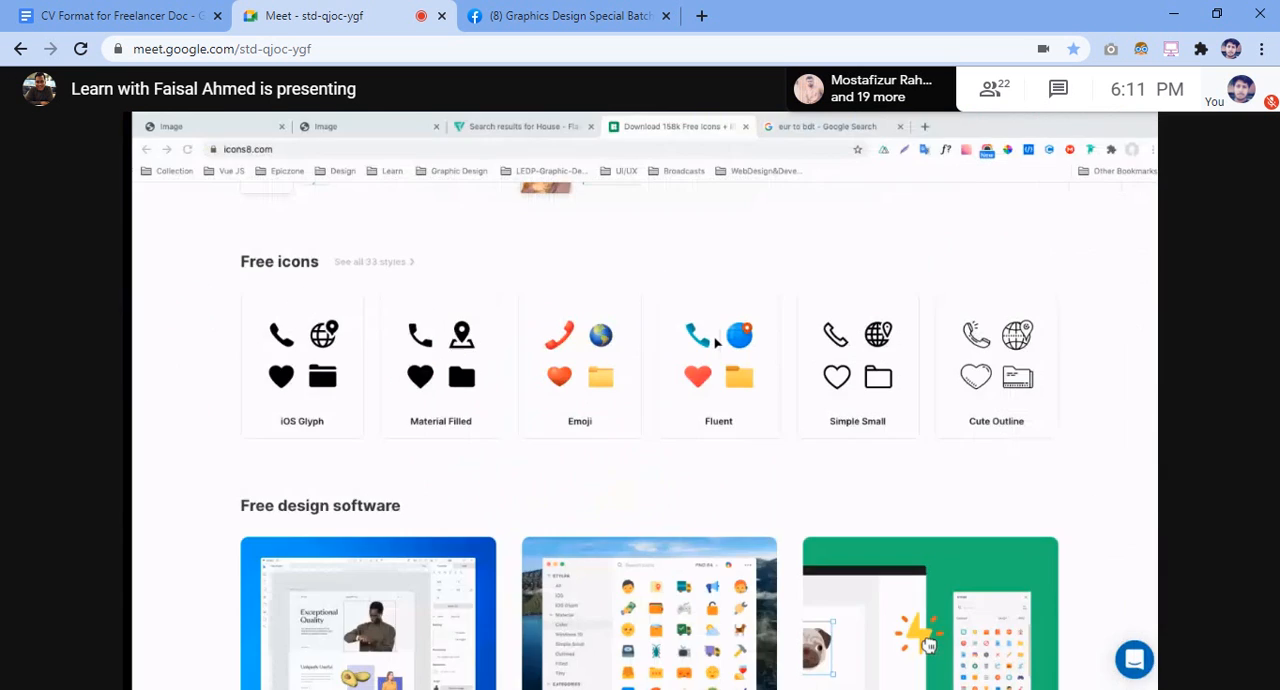
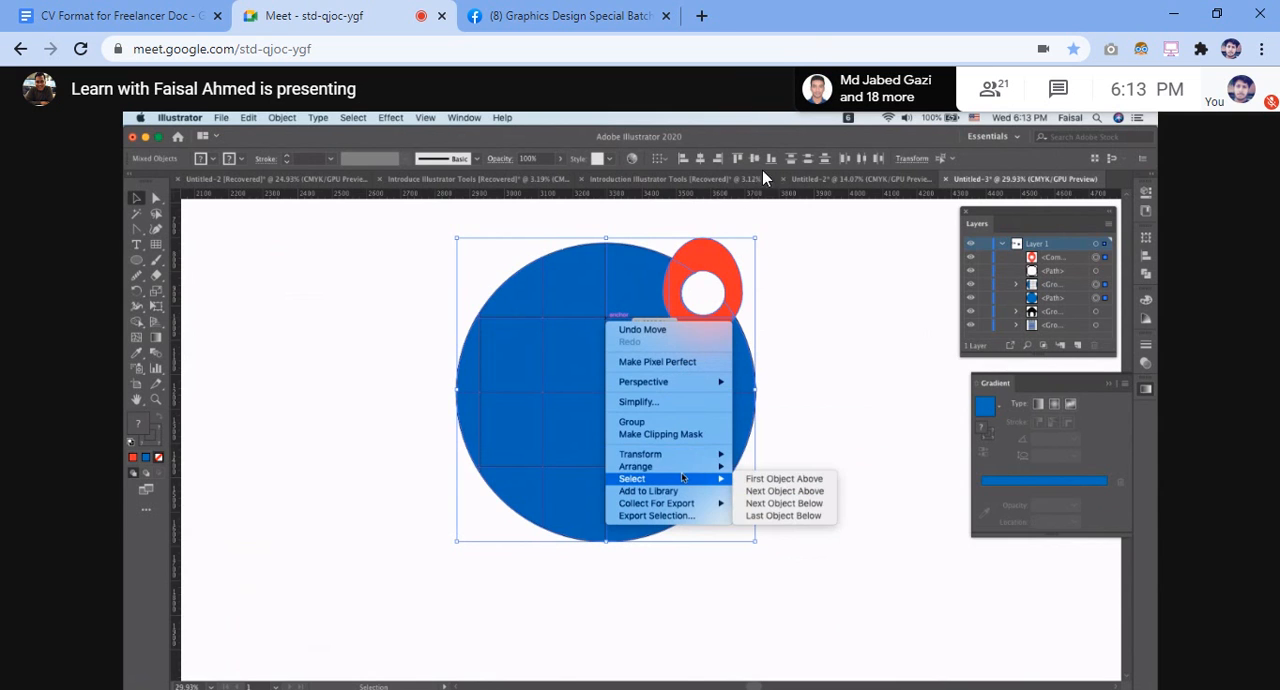
# Toggle the meeting microphone on to speak during the globe icon discussion, and leave it muted
pyautogui.click(580, 650)
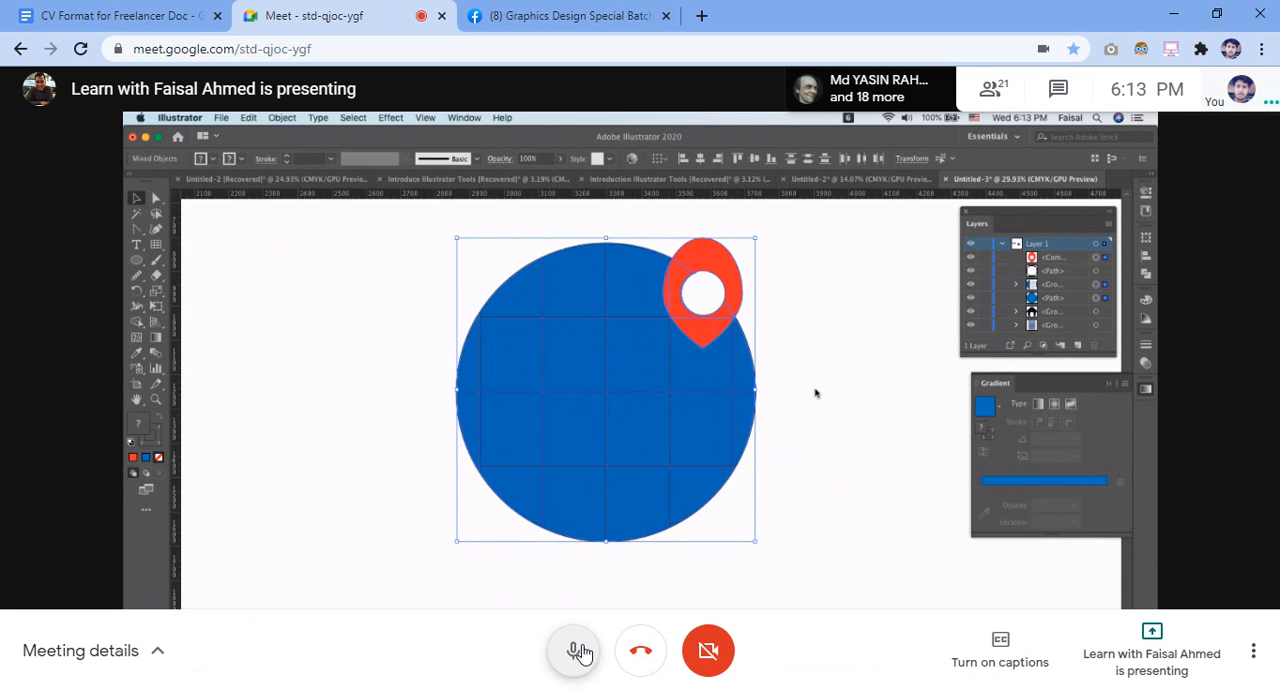
pyautogui.click(580, 651)
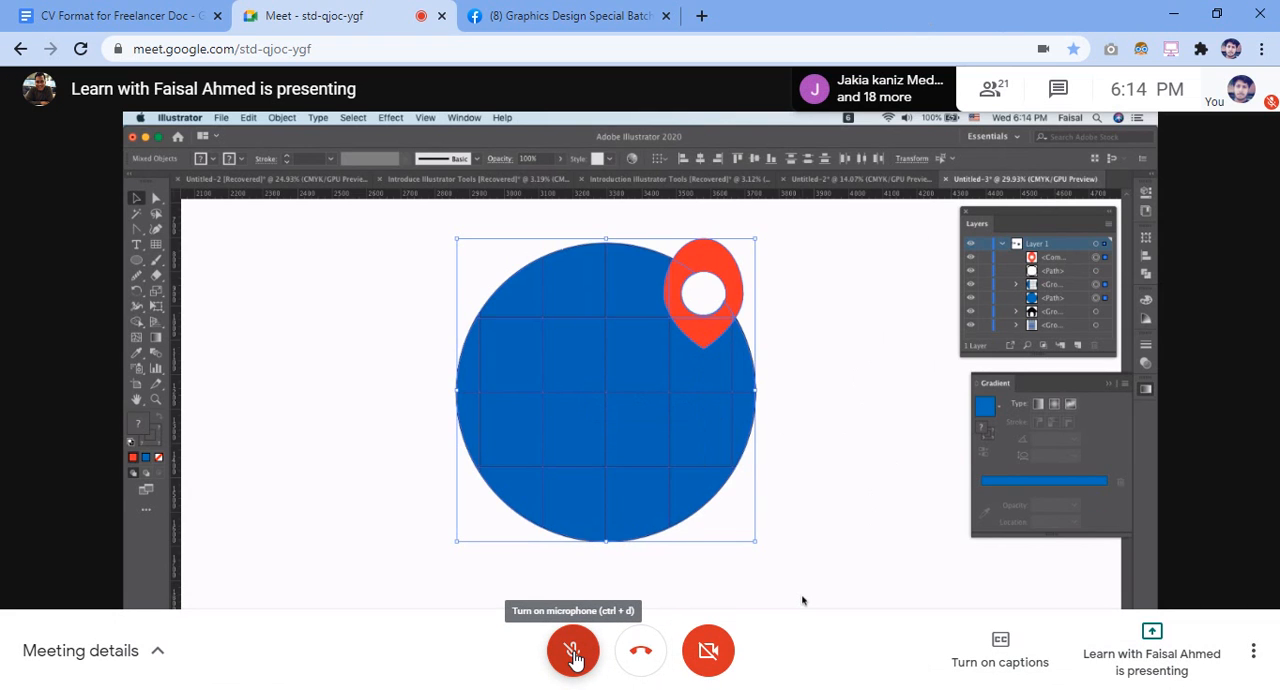
pyautogui.click(573, 652)
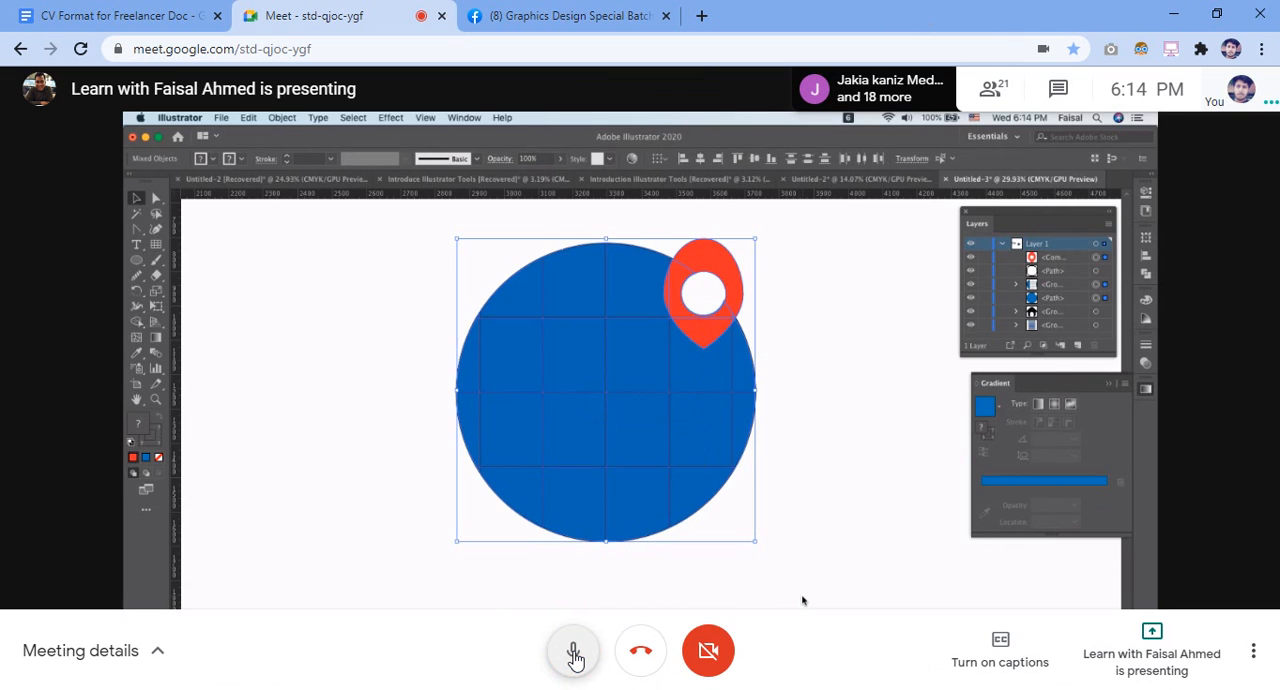
pyautogui.click(575, 654)
pyautogui.click(575, 654)
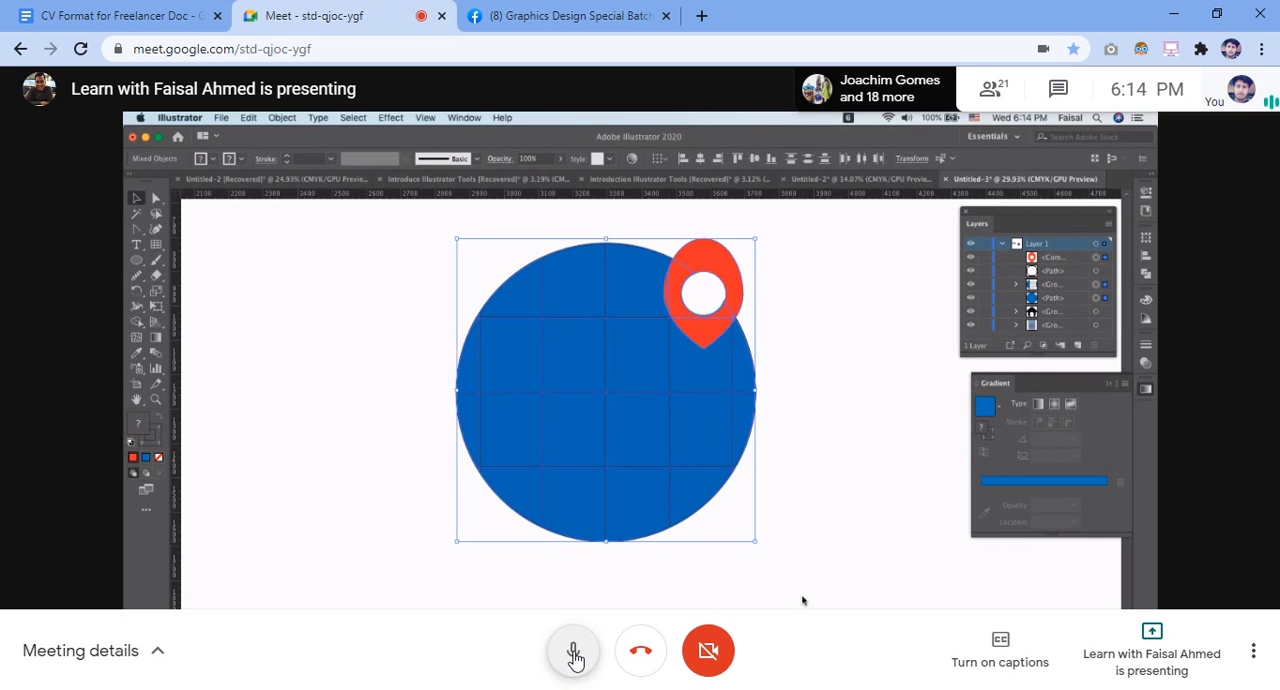
pyautogui.click(575, 655)
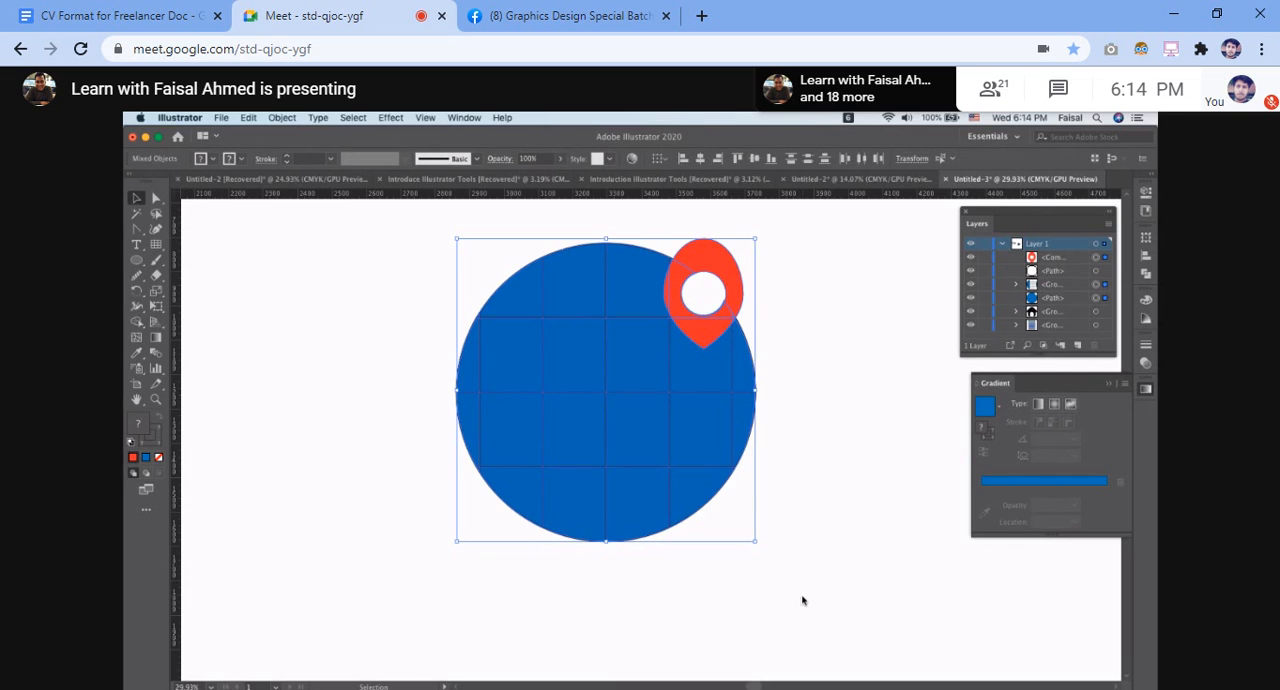
# Deselect the artwork, select the whole globe and pin together to inspect them, and clear the selection
pyautogui.click(866, 483)
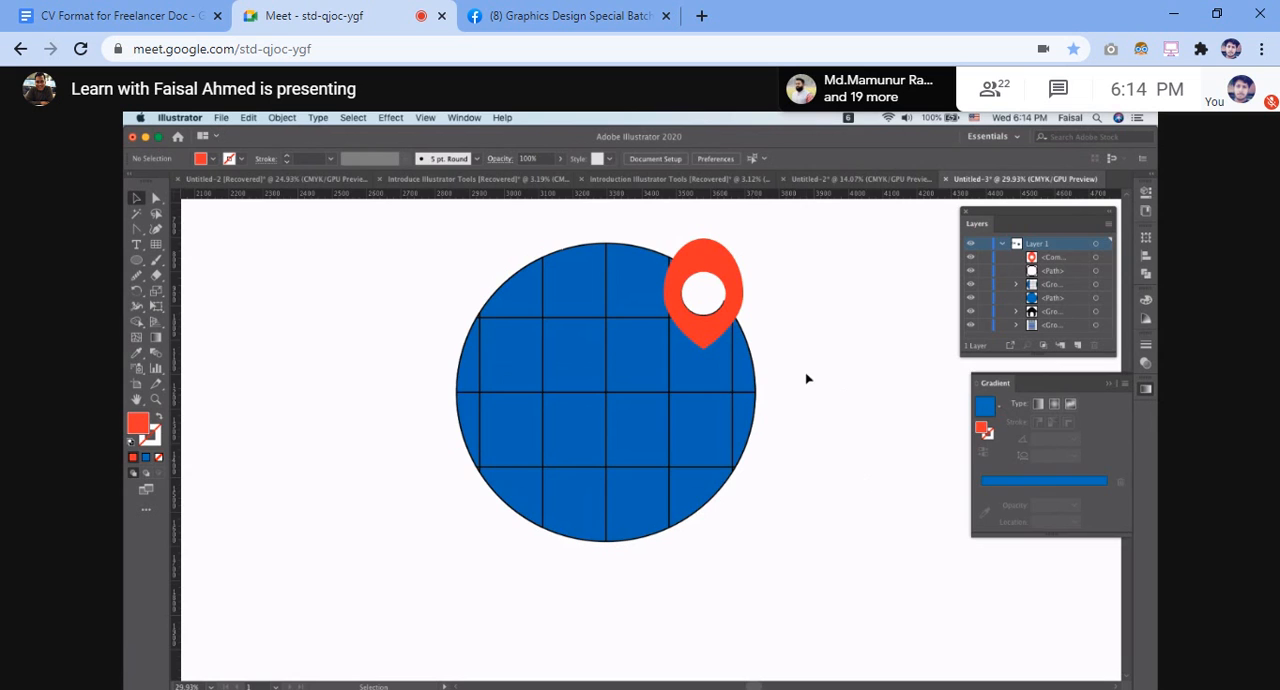
pyautogui.moveTo(426, 260); pyautogui.dragTo(790, 567)
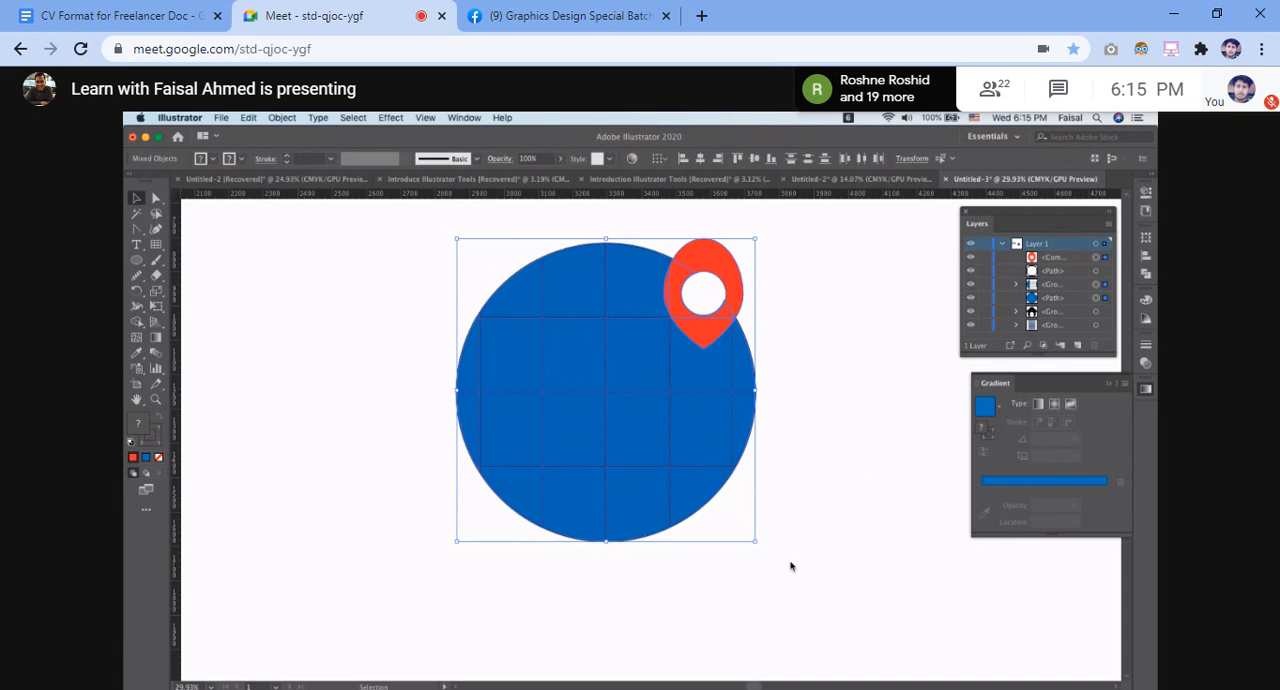
pyautogui.click(790, 566)
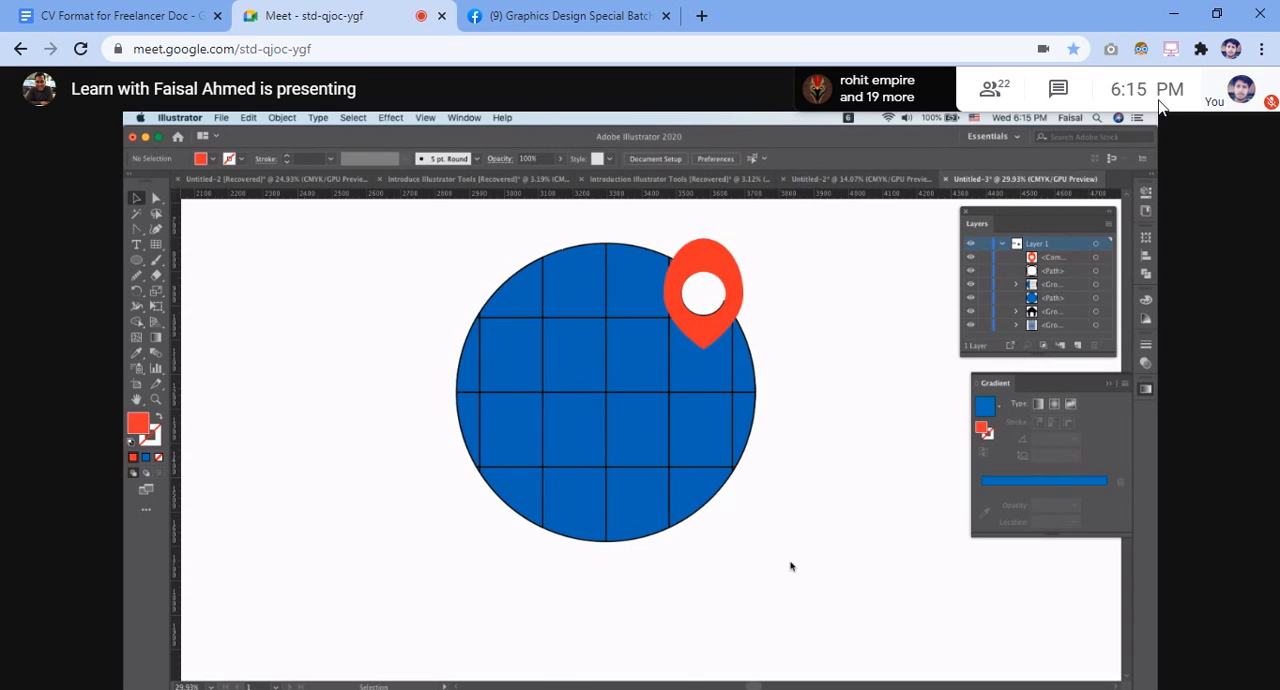
# Unmute the meeting microphone for each reply to the presenter, and mute it again after speaking
pyautogui.moveTo(580, 666)
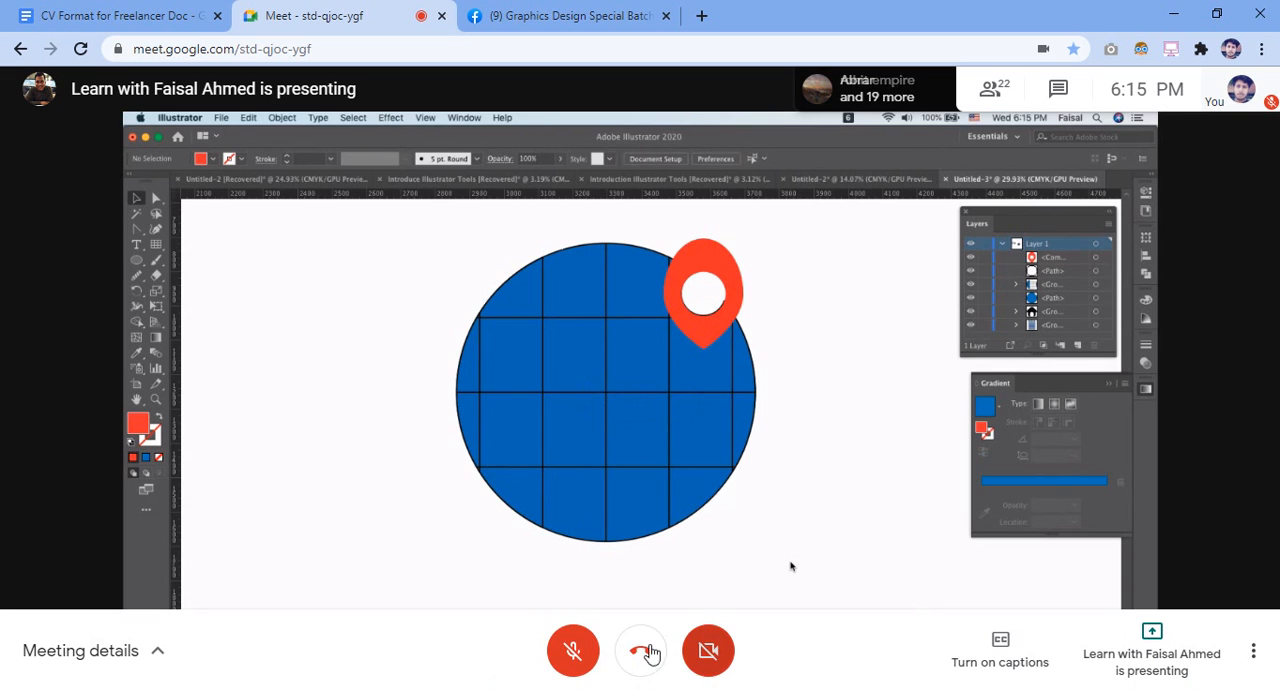
pyautogui.click(573, 651)
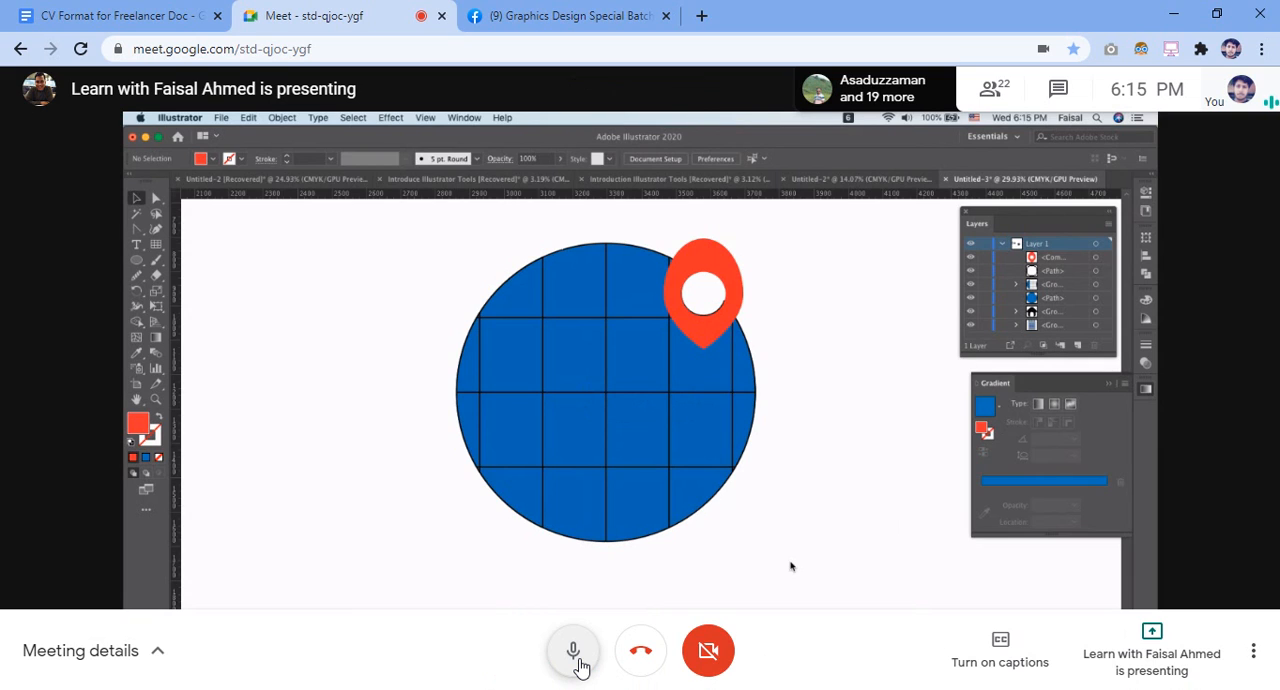
pyautogui.click(575, 655)
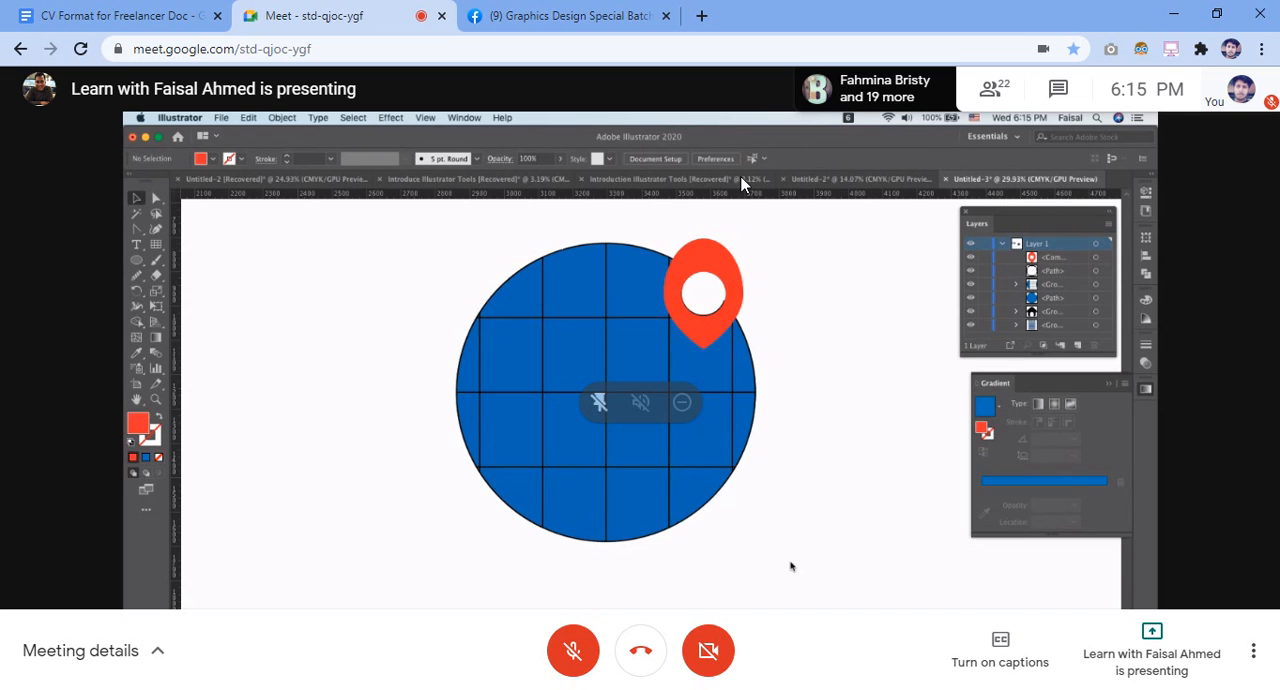
pyautogui.click(584, 651)
pyautogui.click(588, 652)
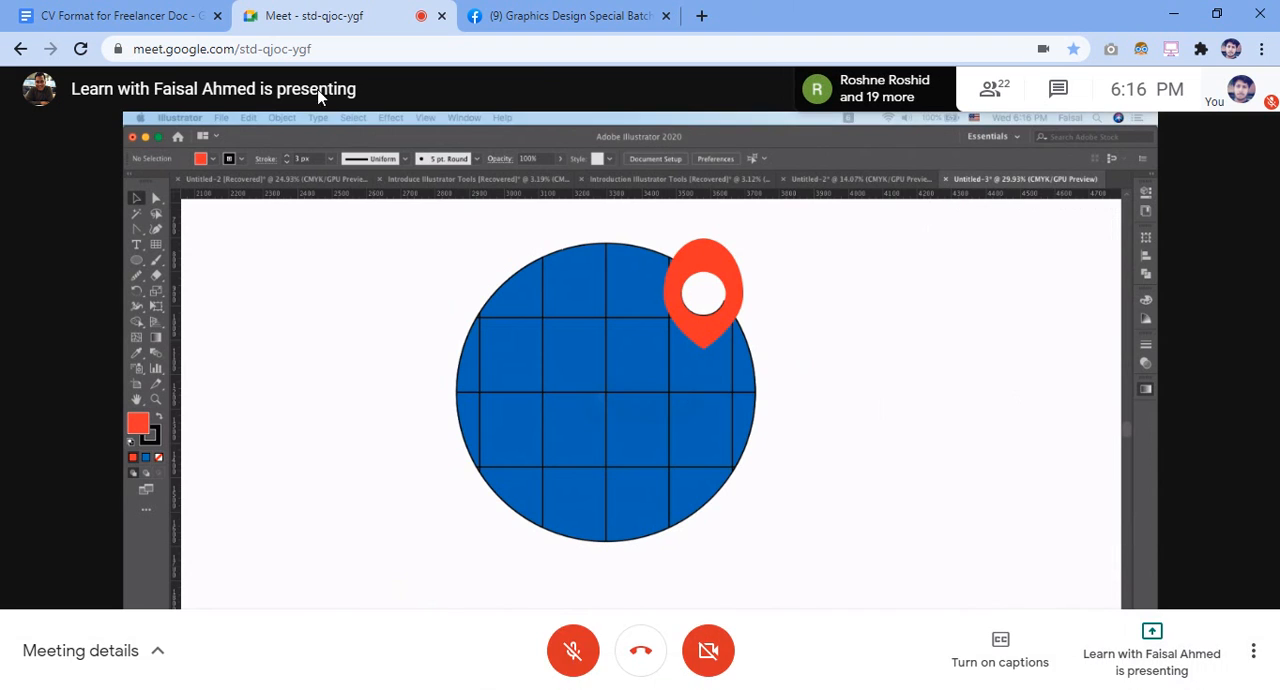
pyautogui.click(577, 660)
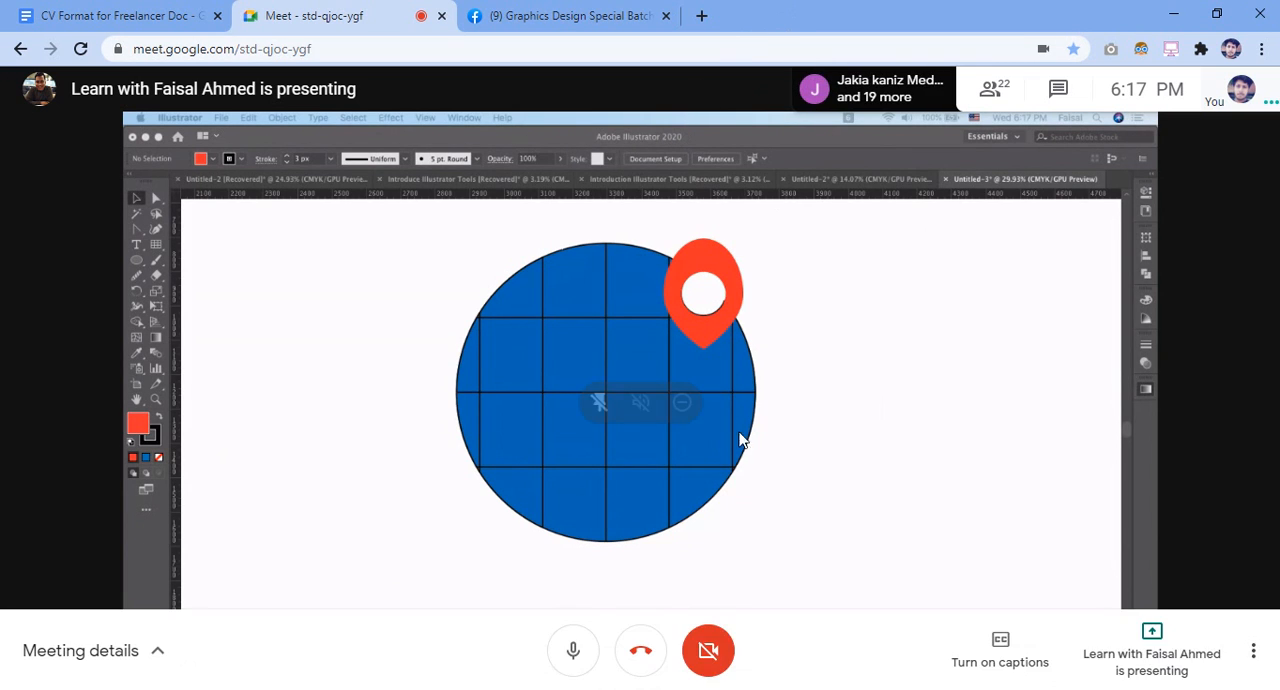
pyautogui.click(572, 655)
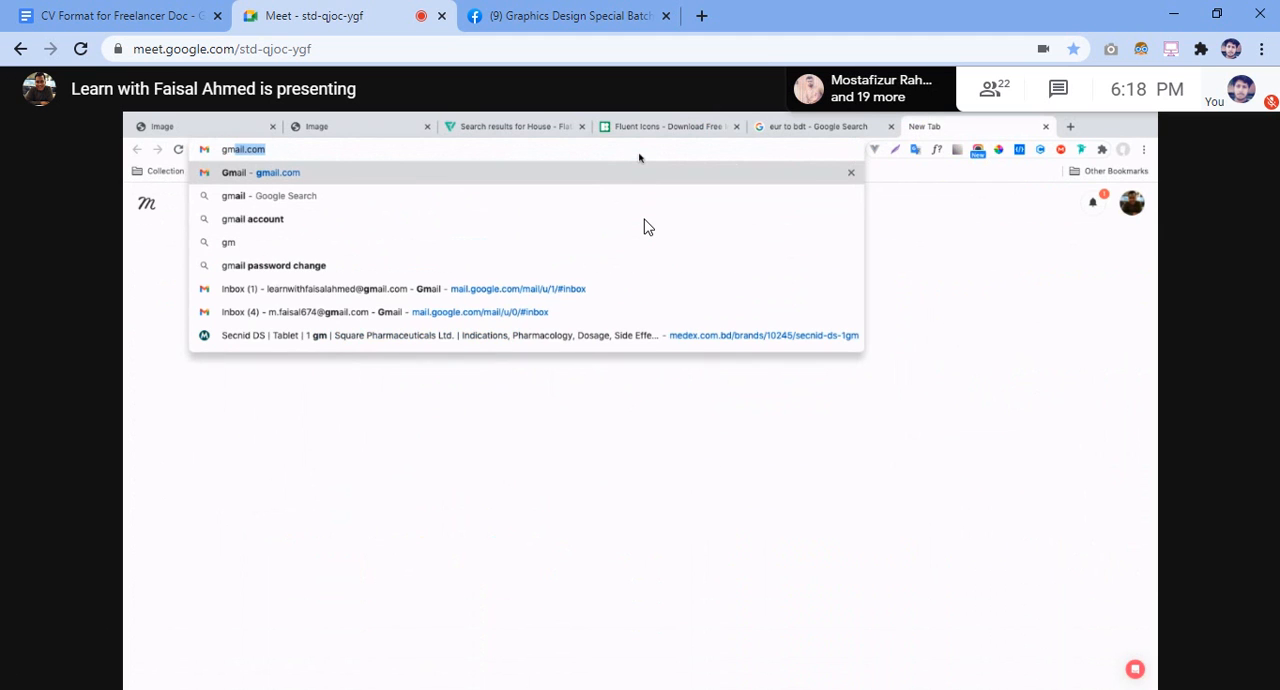
# Open the Gmail inbox in the presenter's browser, go on to Google Docs, and look through the recent documents
pyautogui.click(650, 300)
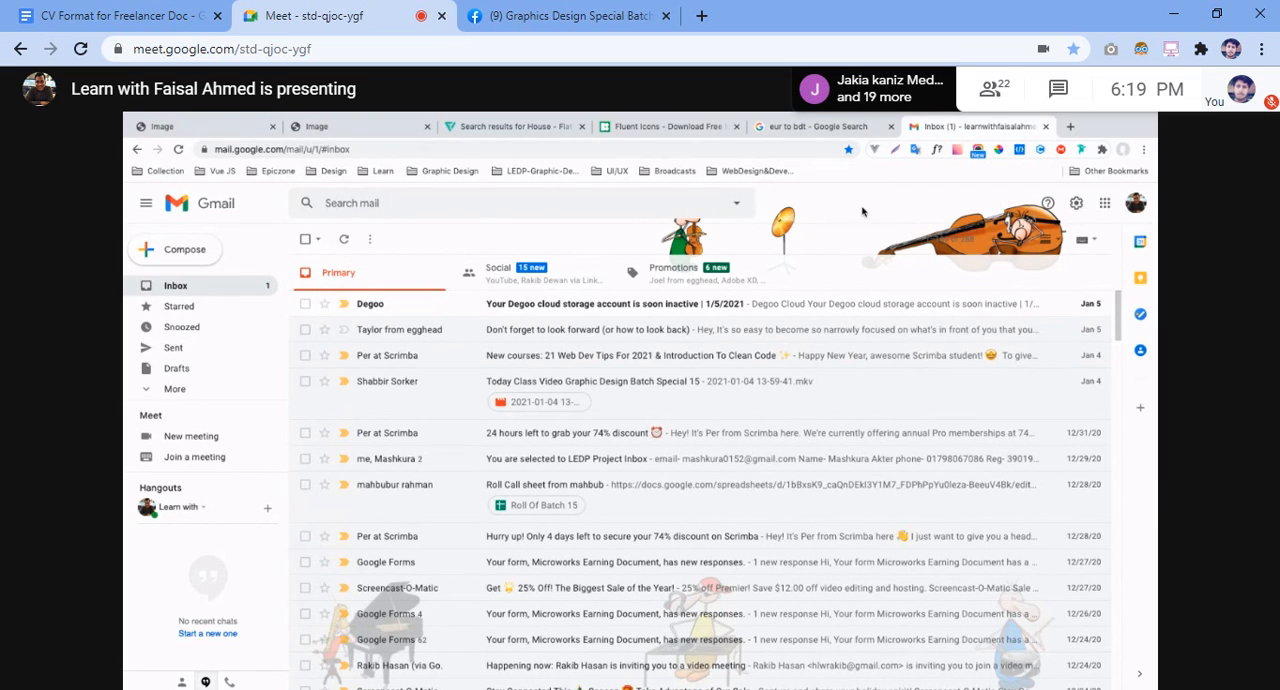
pyautogui.click(1105, 206)
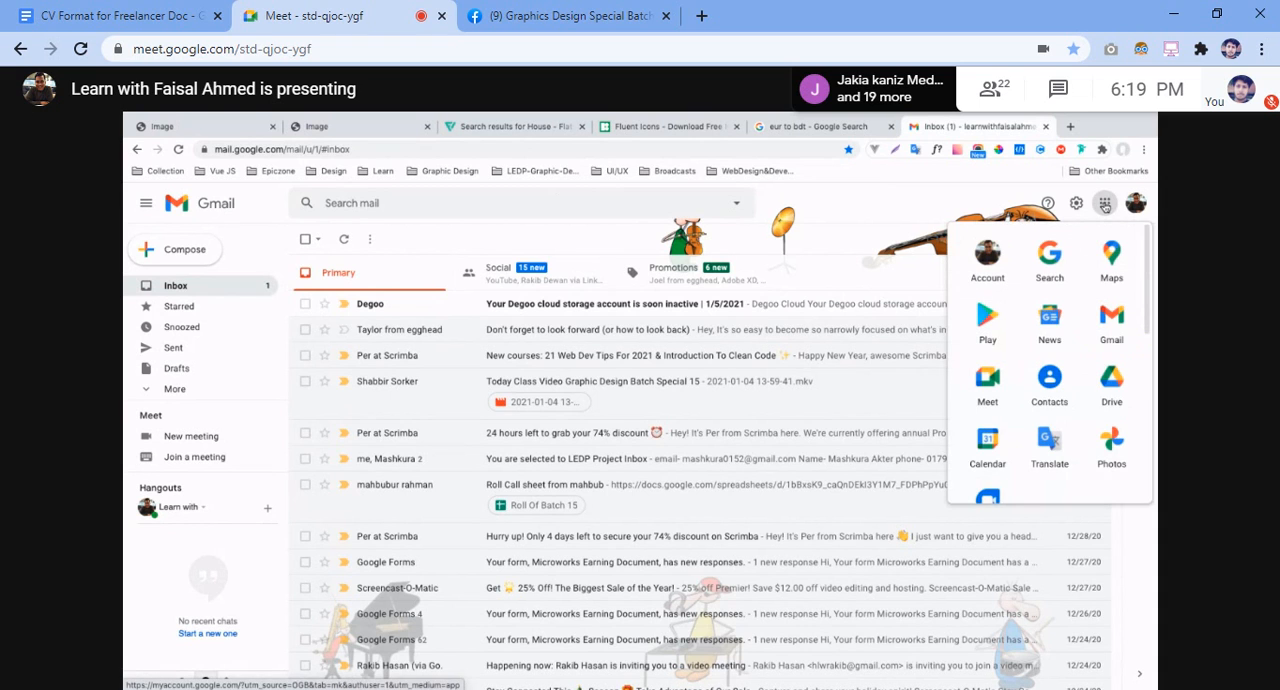
pyautogui.scroll(-3, 1050, 400)
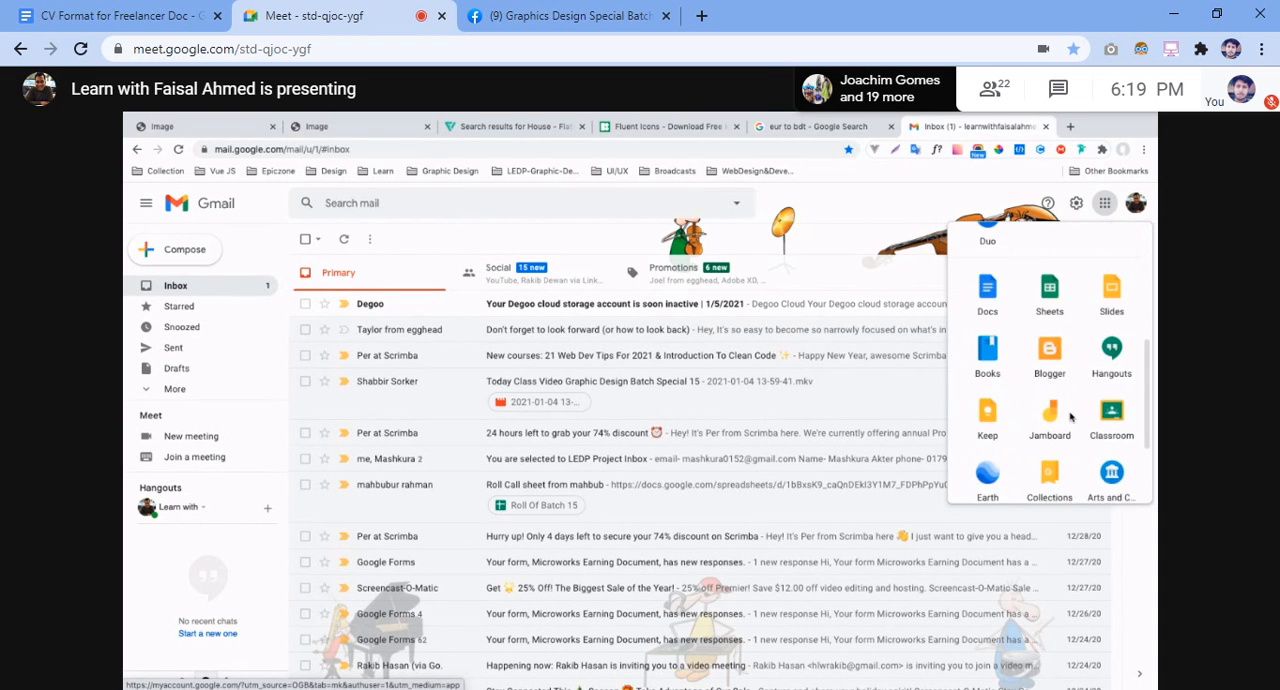
pyautogui.click(987, 288)
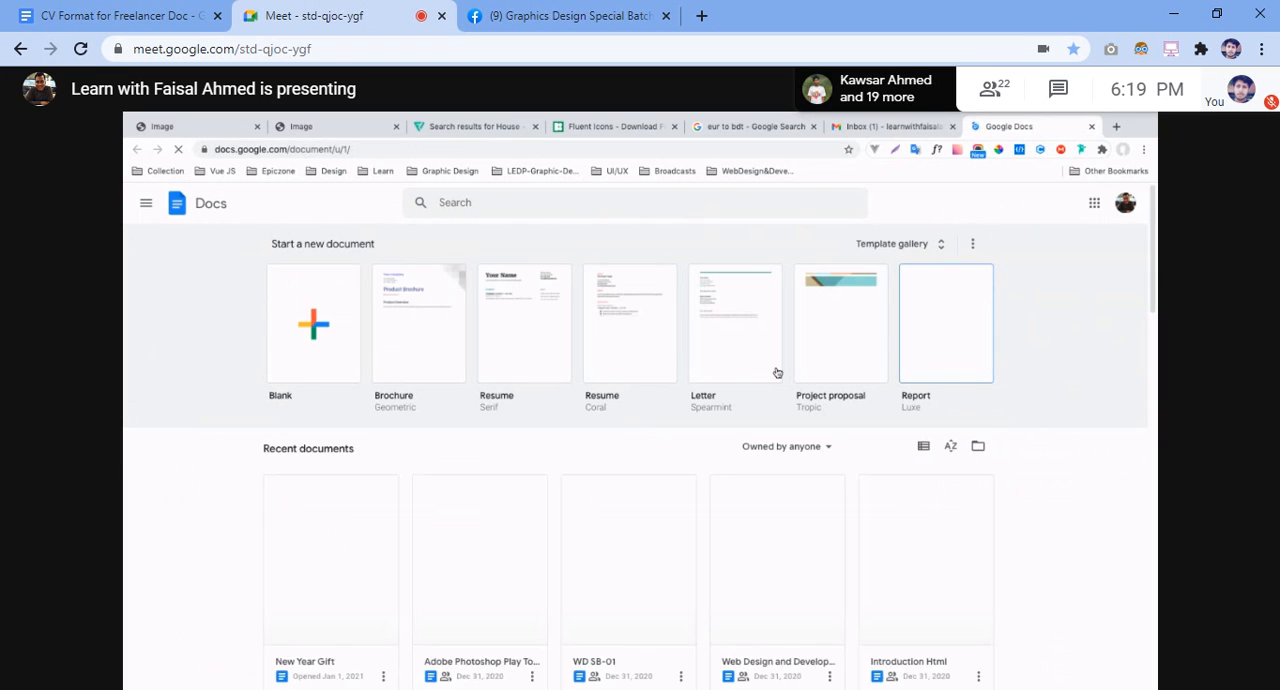
pyautogui.scroll(-3, 686, 450)
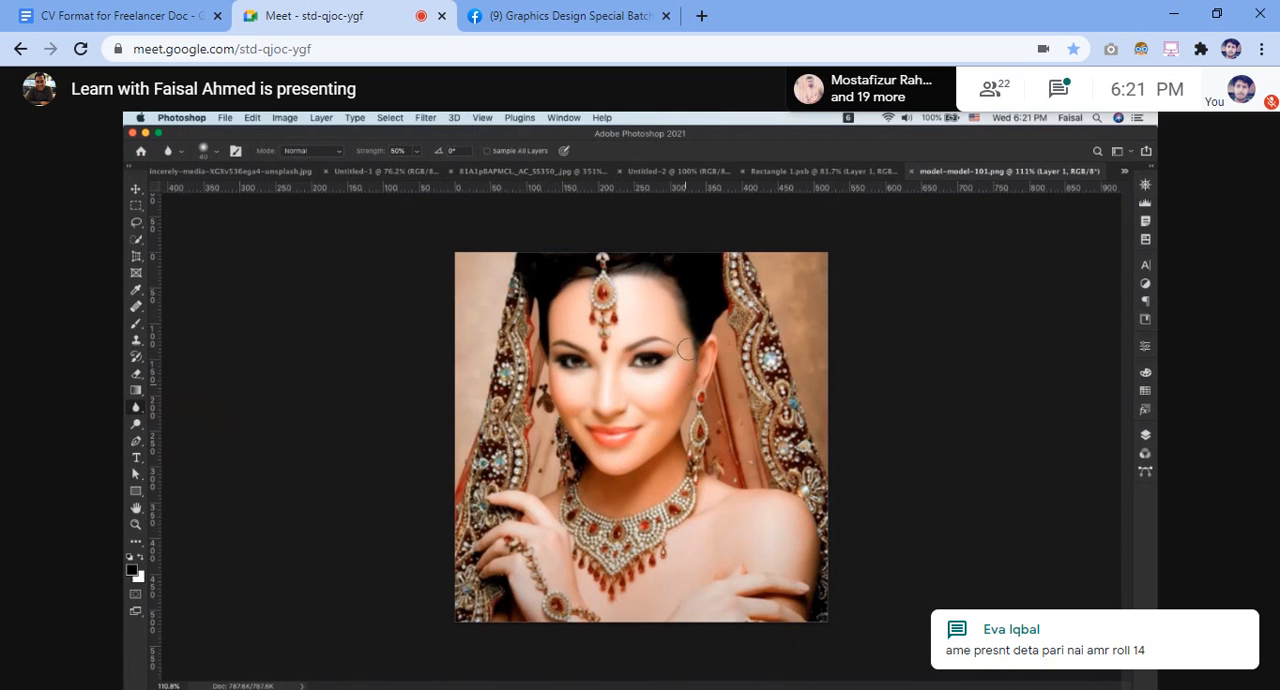
# Apply the Blur tool near the eye in model-model-101.png, switch to the Move tool and go to the Photoshop home screen
pyautogui.click(654, 330)
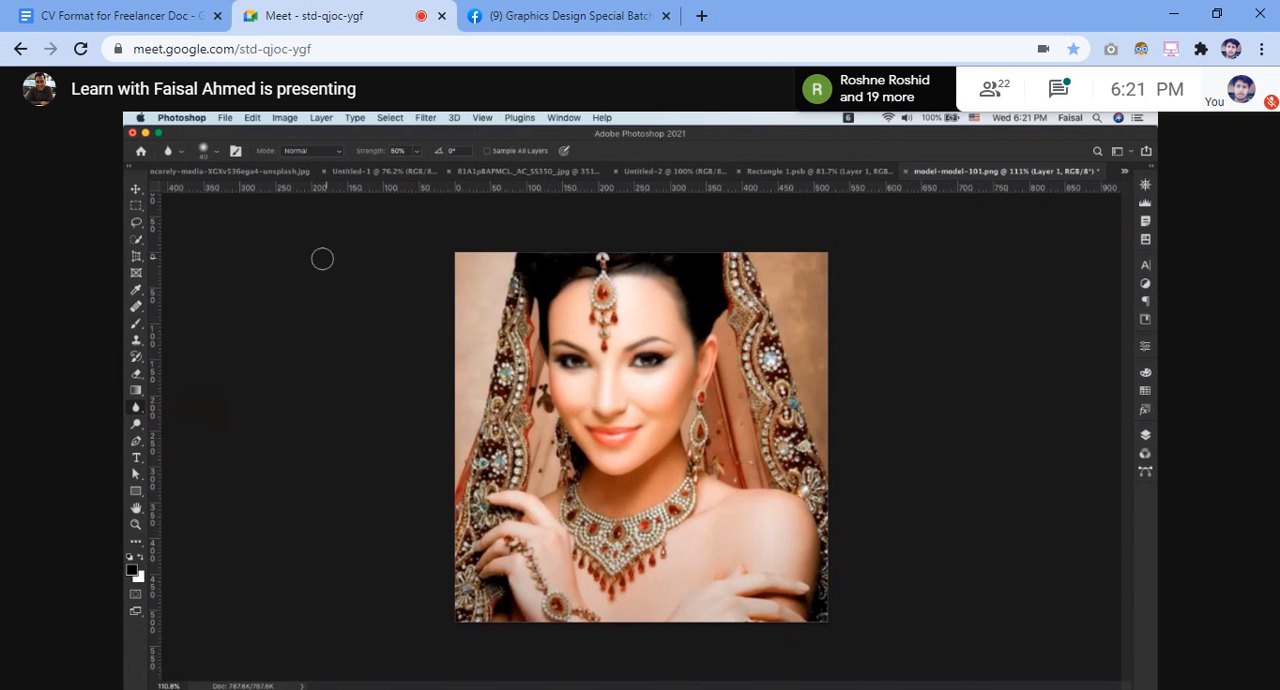
pyautogui.click(136, 188)
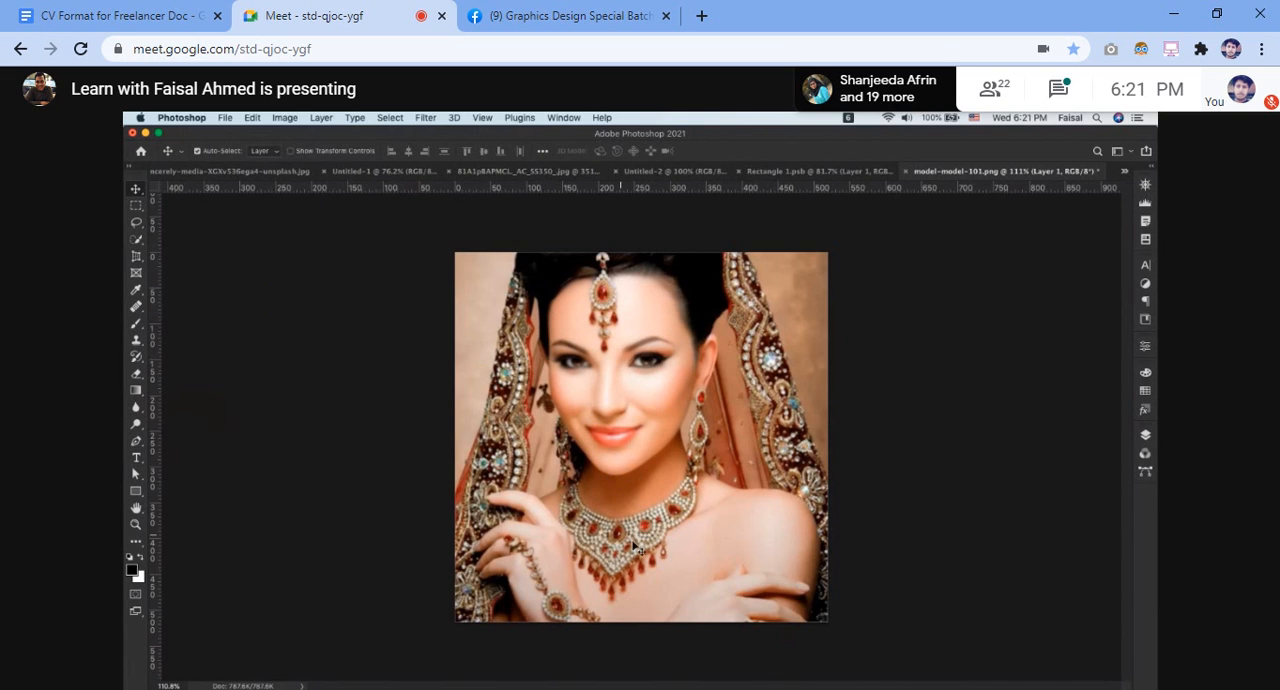
pyautogui.click(141, 151)
pyautogui.moveTo(657, 450); pyautogui.dragTo(667, 440)
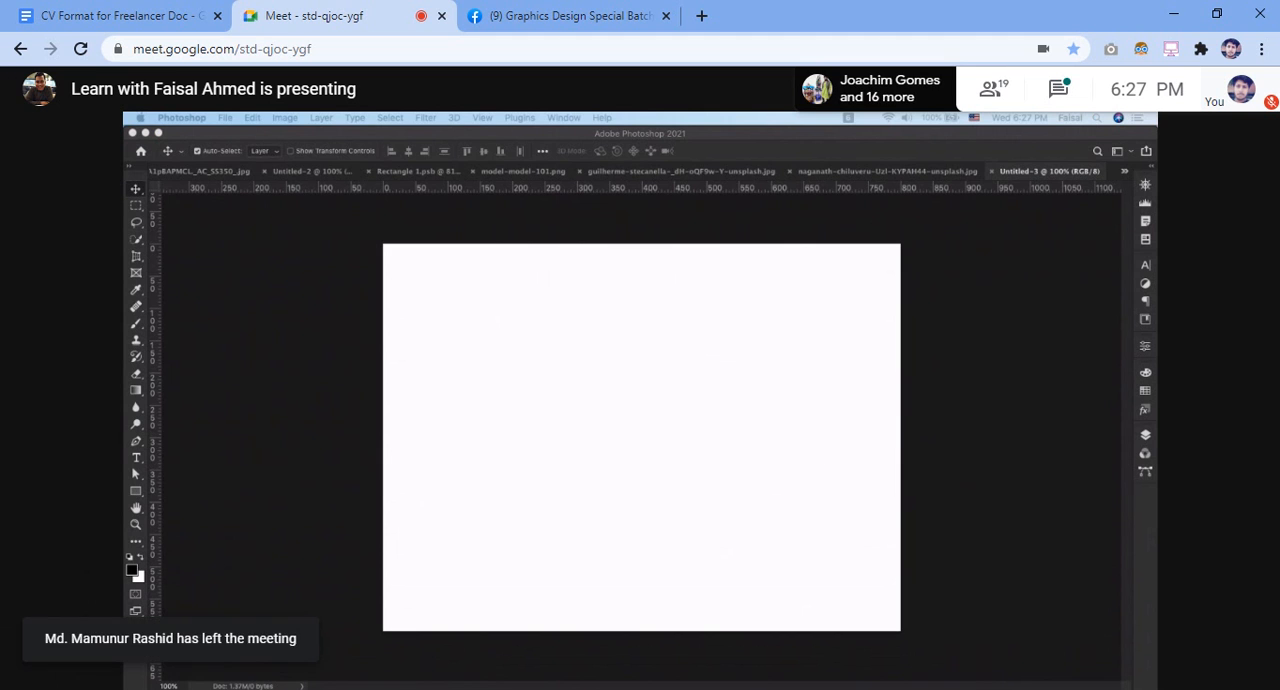
# Switch to the Facebook group page, discard the message started in the SP-GD-16 Family chat and close the chat
pyautogui.click(596, 28)
pyautogui.click(1063, 666)
pyautogui.write('ad')
pyautogui.press('BackSpace')
pyautogui.press('BackSpace')
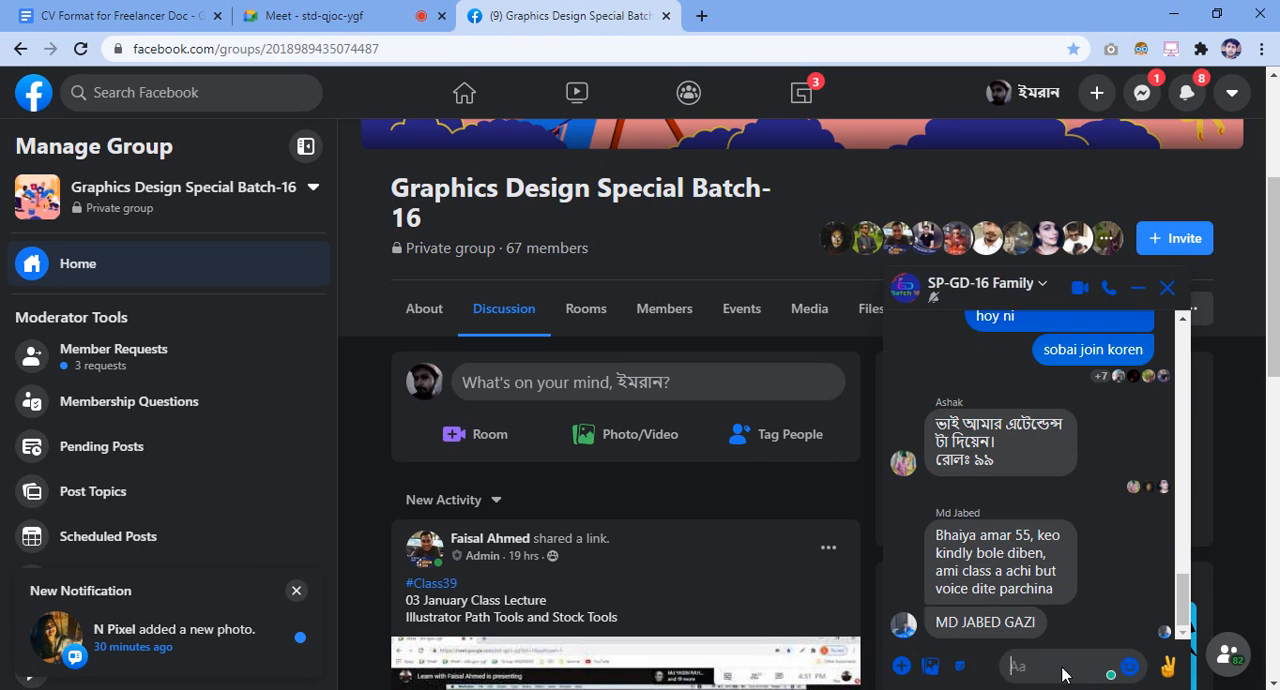
pyautogui.press('Escape')
# Look through the Messenger conversation list and close the Facebook page to return to the meeting
pyautogui.click(1139, 96)
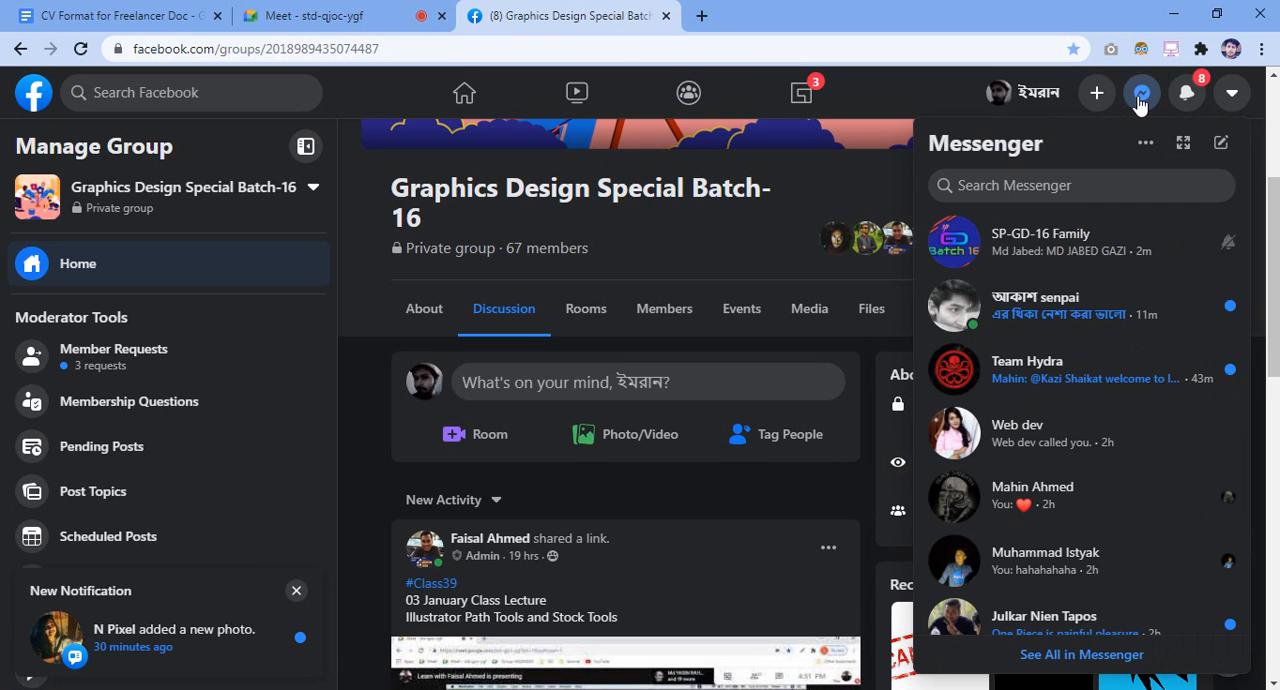
pyautogui.scroll(-7, 1100, 205)
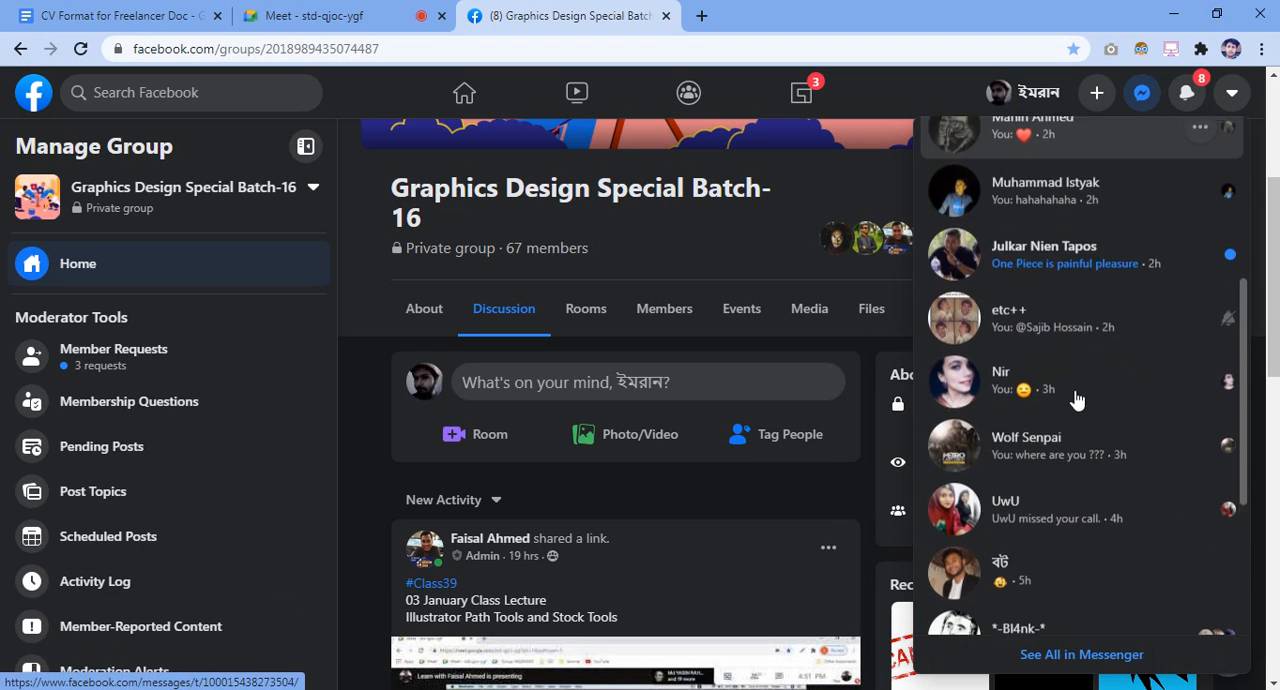
pyautogui.scroll(4, 1100, 202)
pyautogui.scroll(6, 1100, 202)
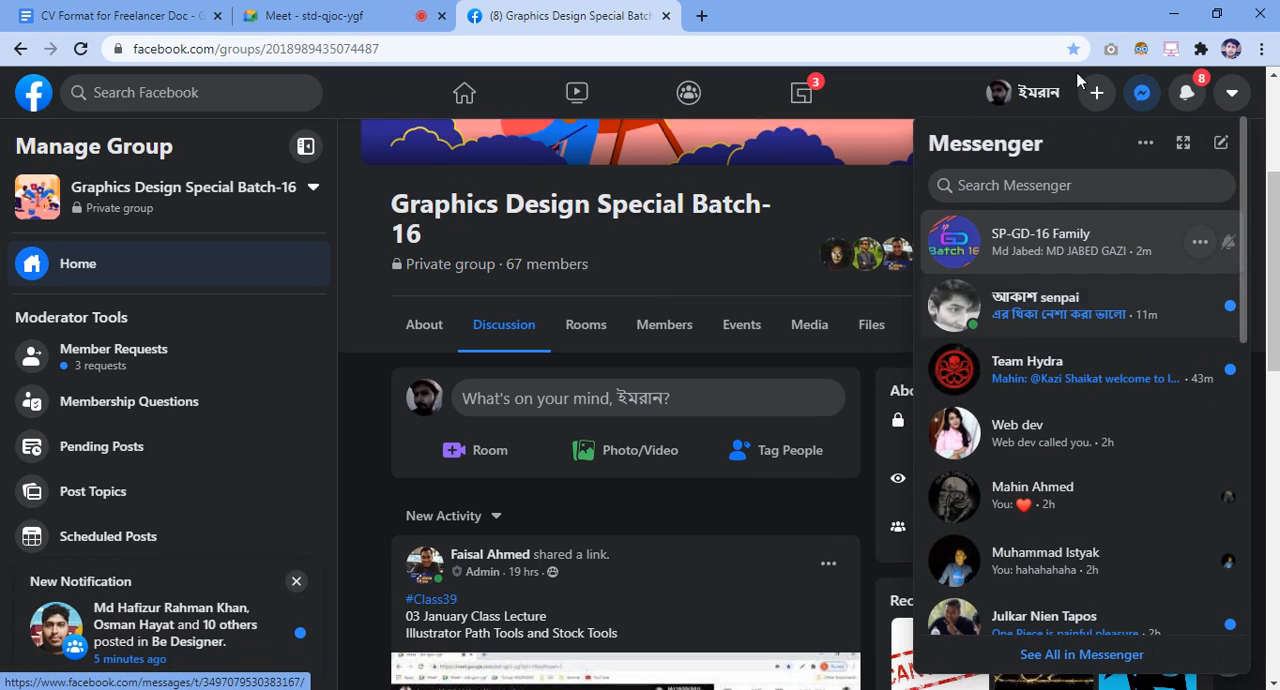
pyautogui.click(666, 17)
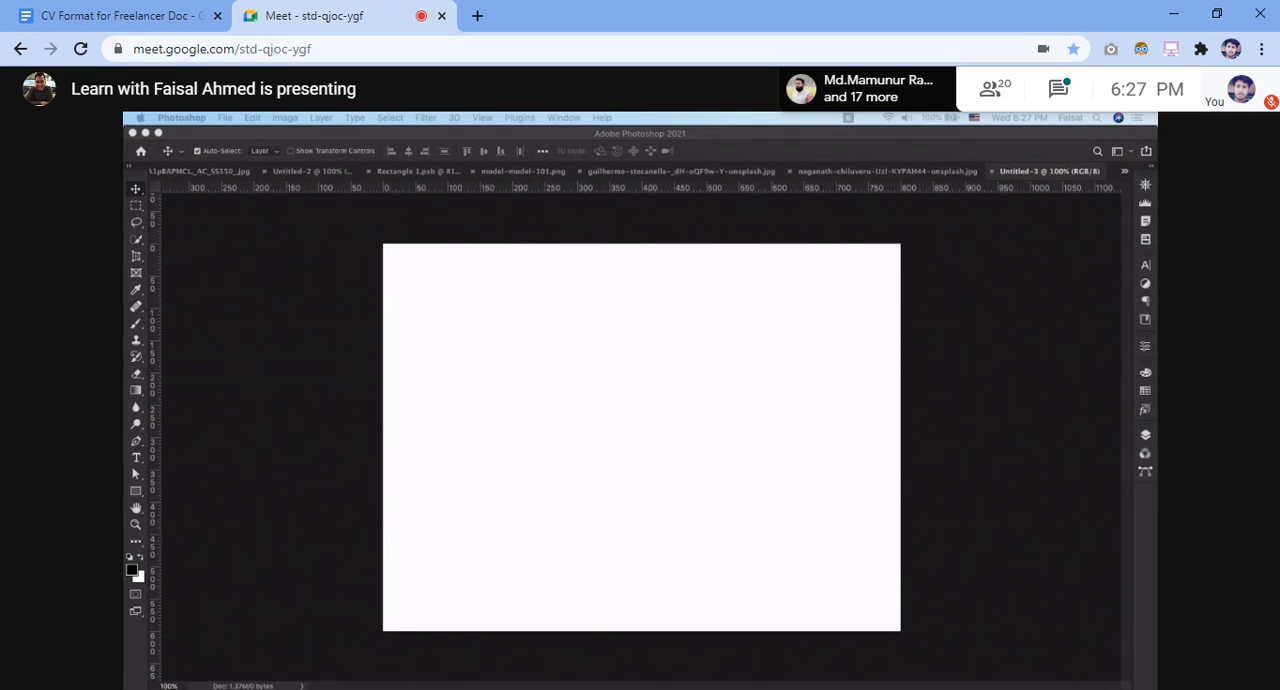
# Go to the Photoshop home screen, and unmute the meeting microphone briefly during the champagne bottle demonstration, leaving it muted
pyautogui.click(144, 152)
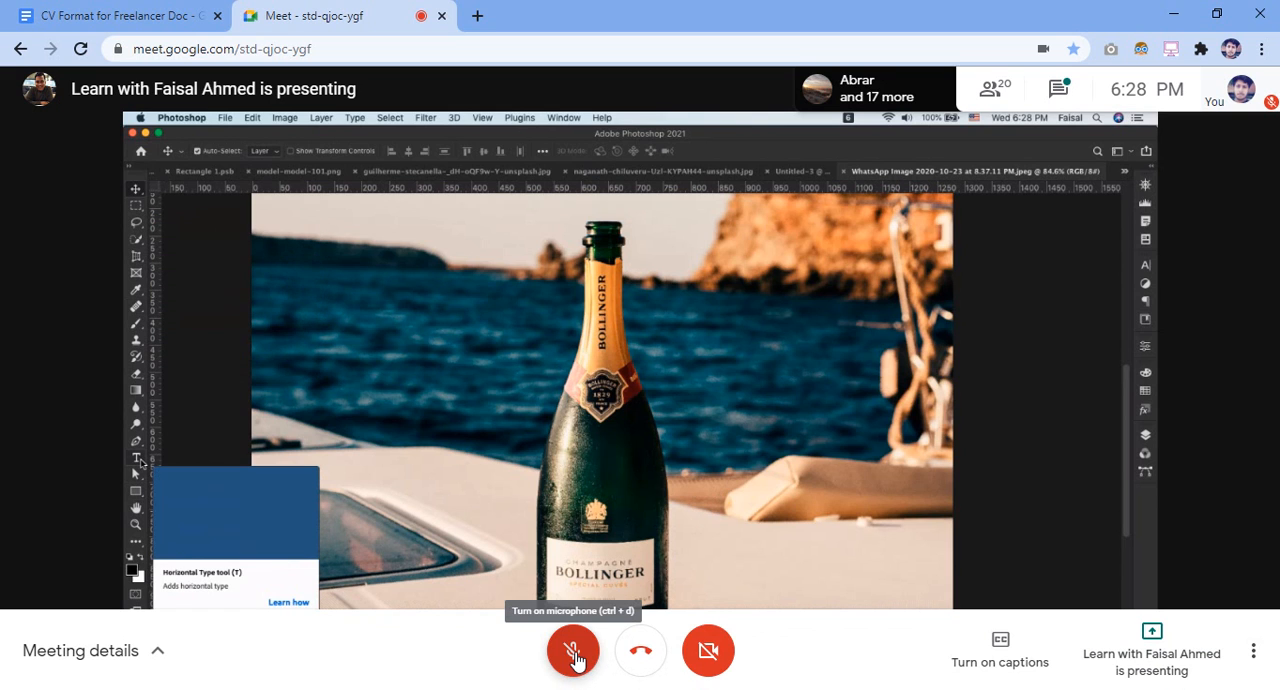
pyautogui.click(573, 652)
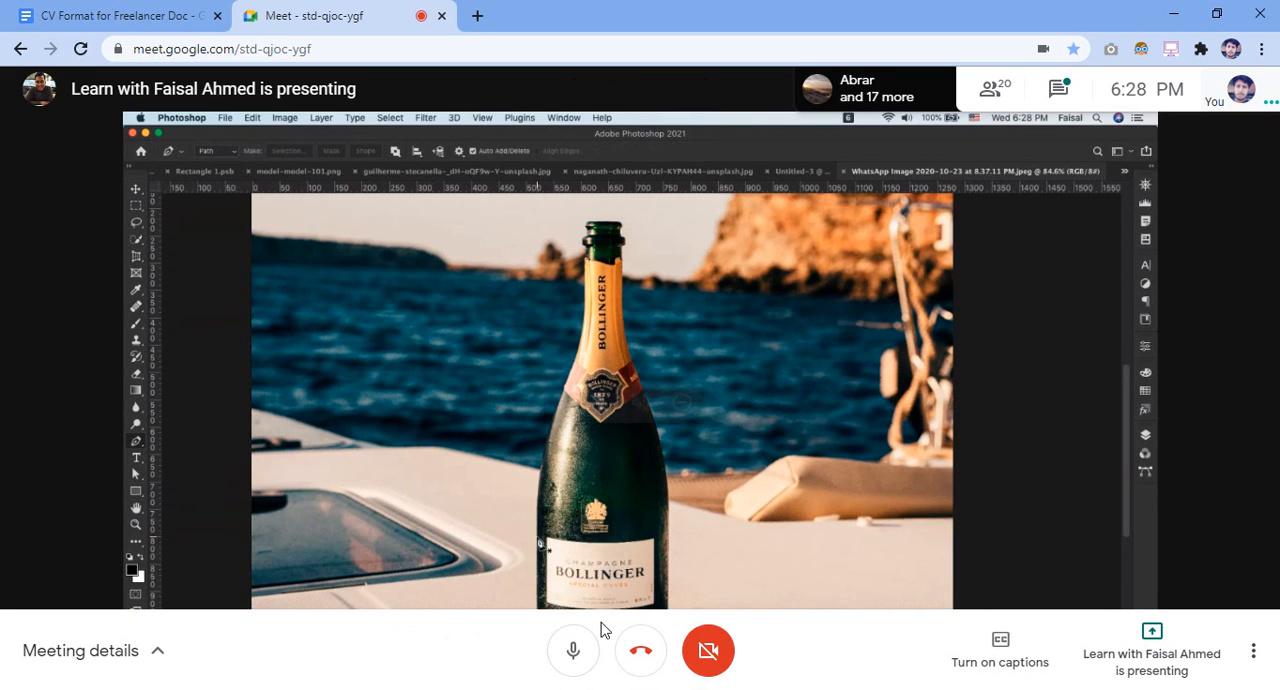
pyautogui.click(571, 651)
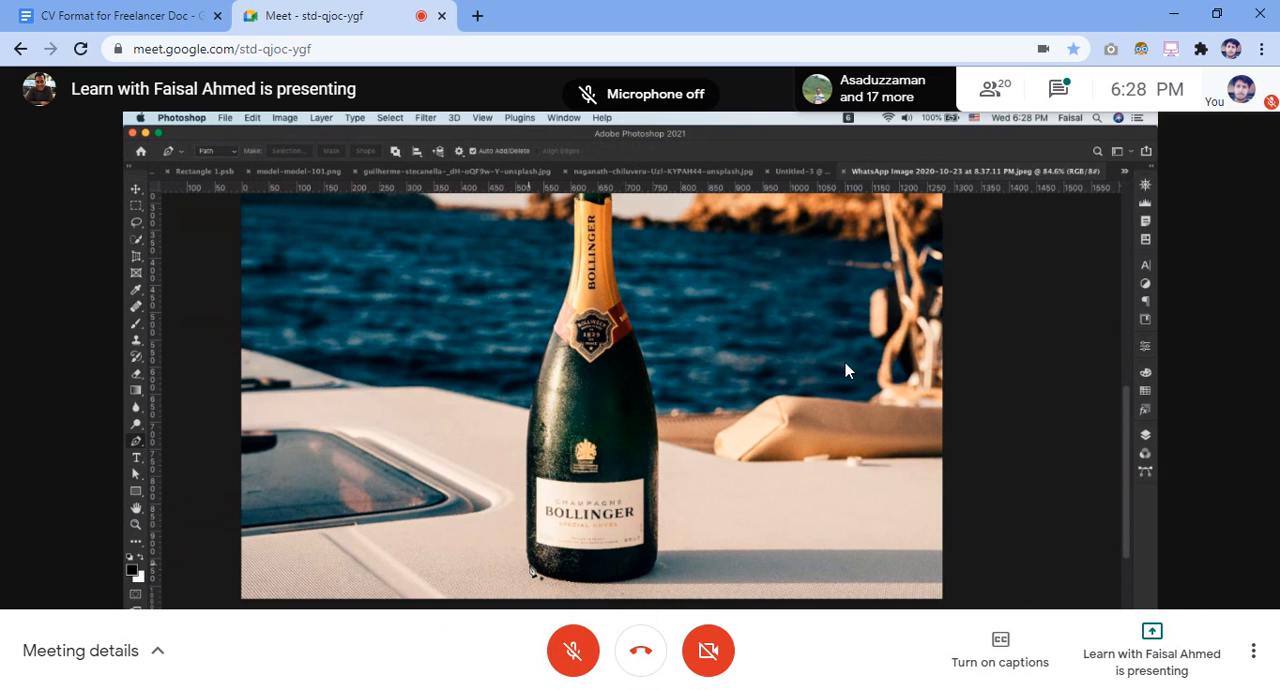
pyautogui.click(572, 652)
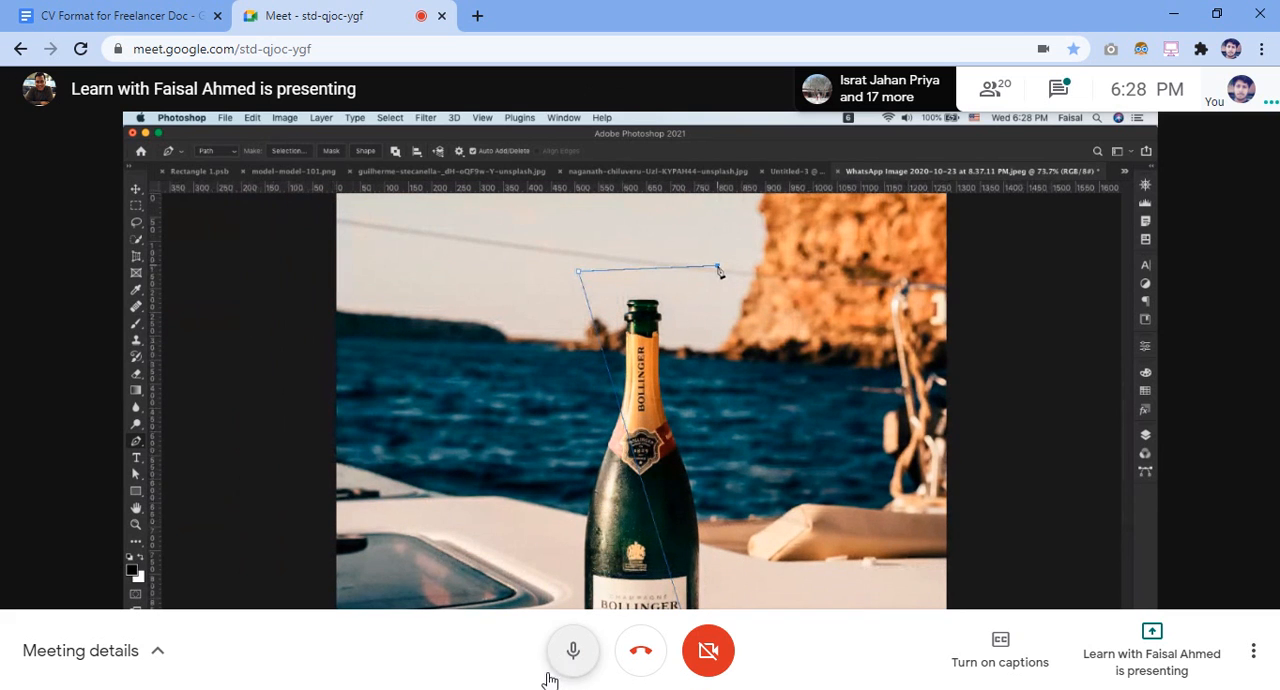
pyautogui.click(570, 674)
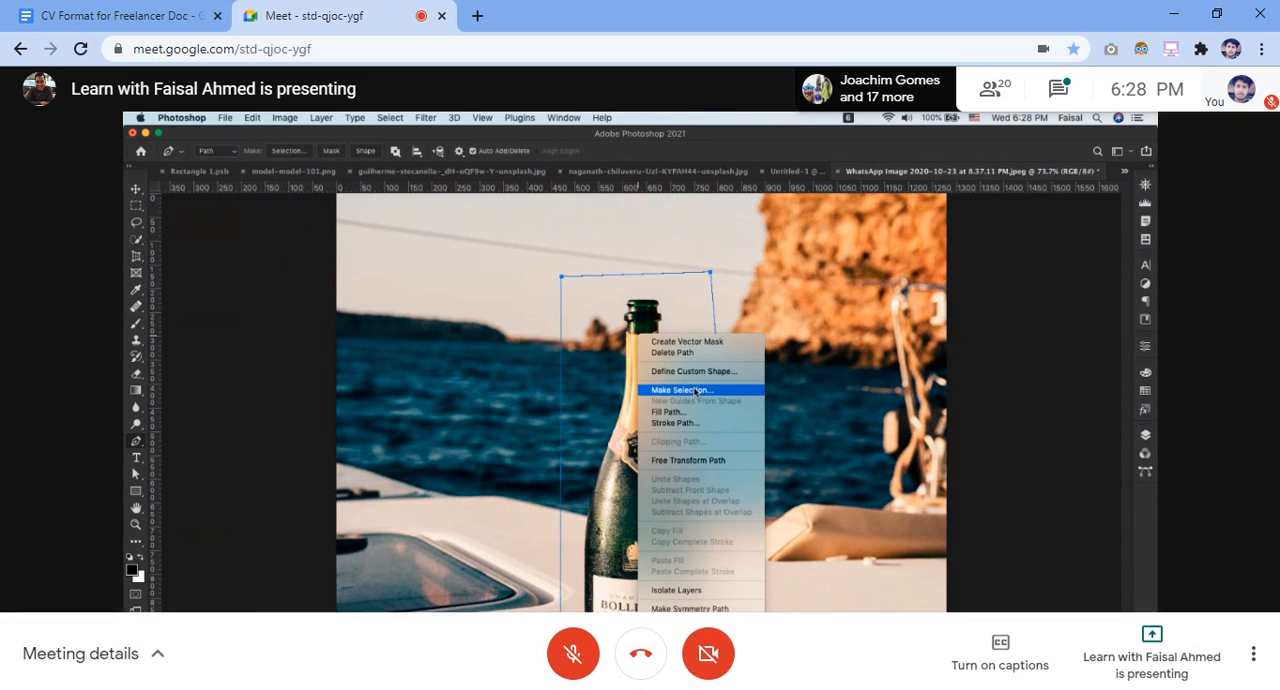
# Select the vector mask on the bottle image's Layer 0
pyautogui.moveTo(970, 1)
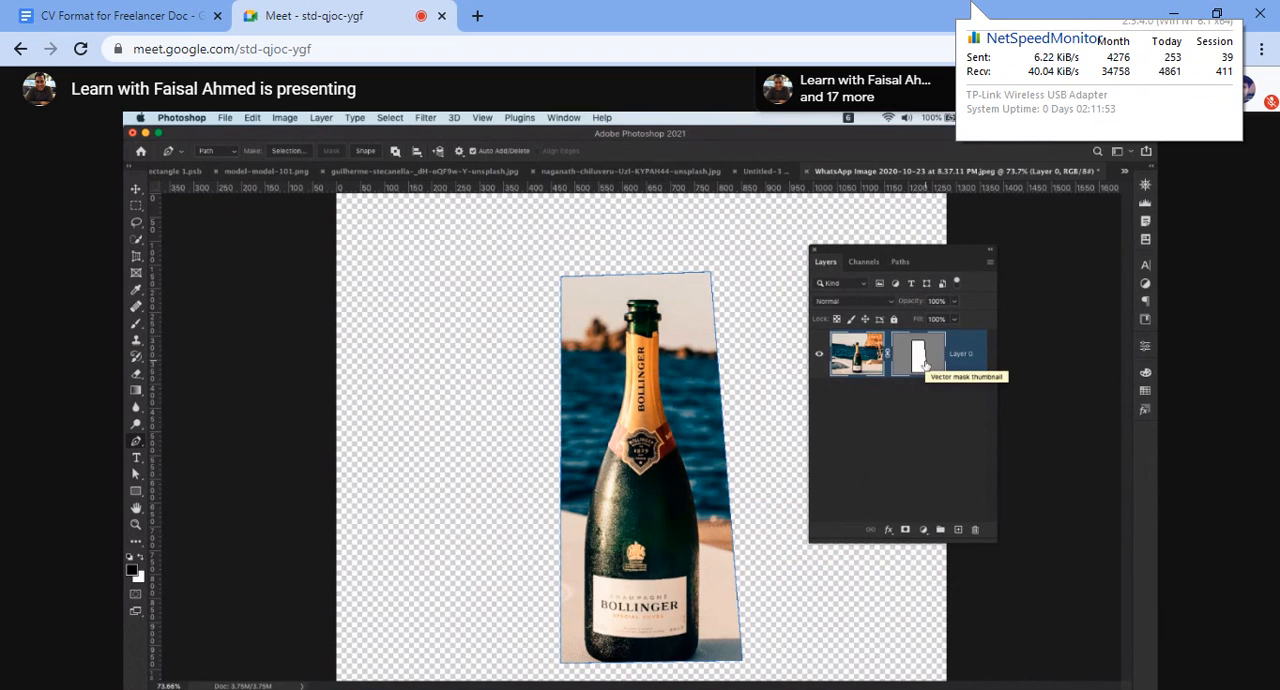
pyautogui.click(924, 366)
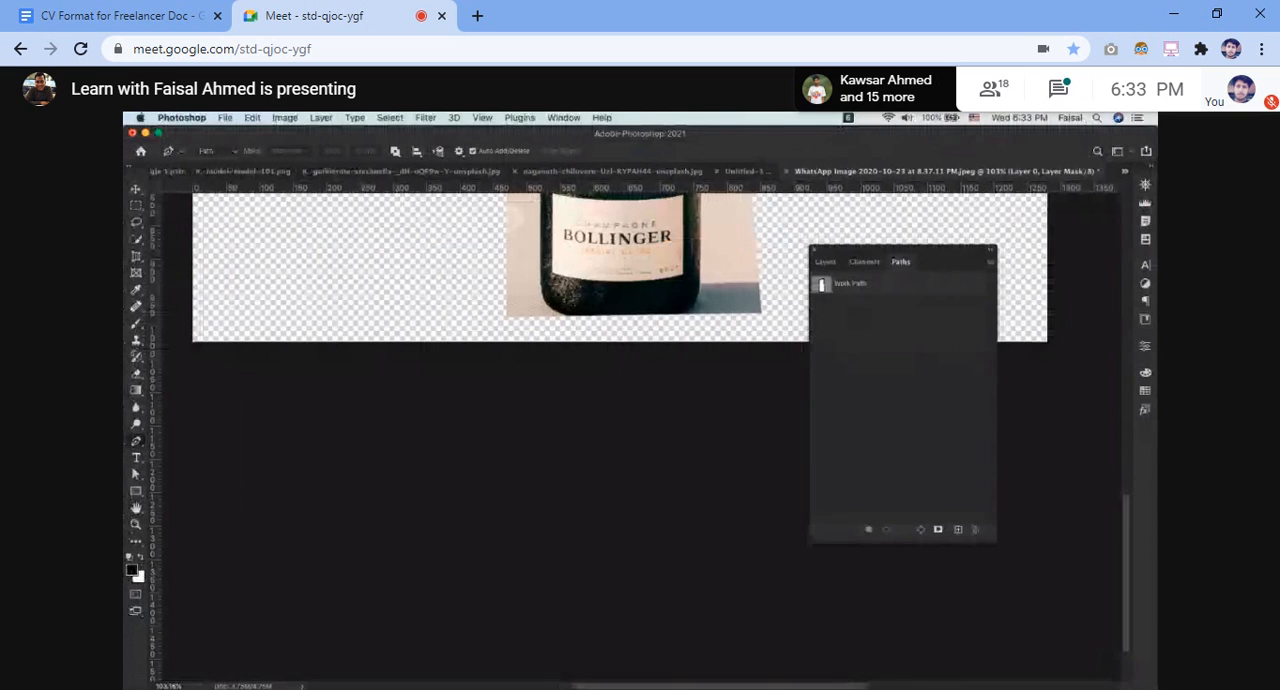
# Turn the meeting microphone on while the presenter brings in the VG01579 car images
pyautogui.hotkey('ctrl', 'd')
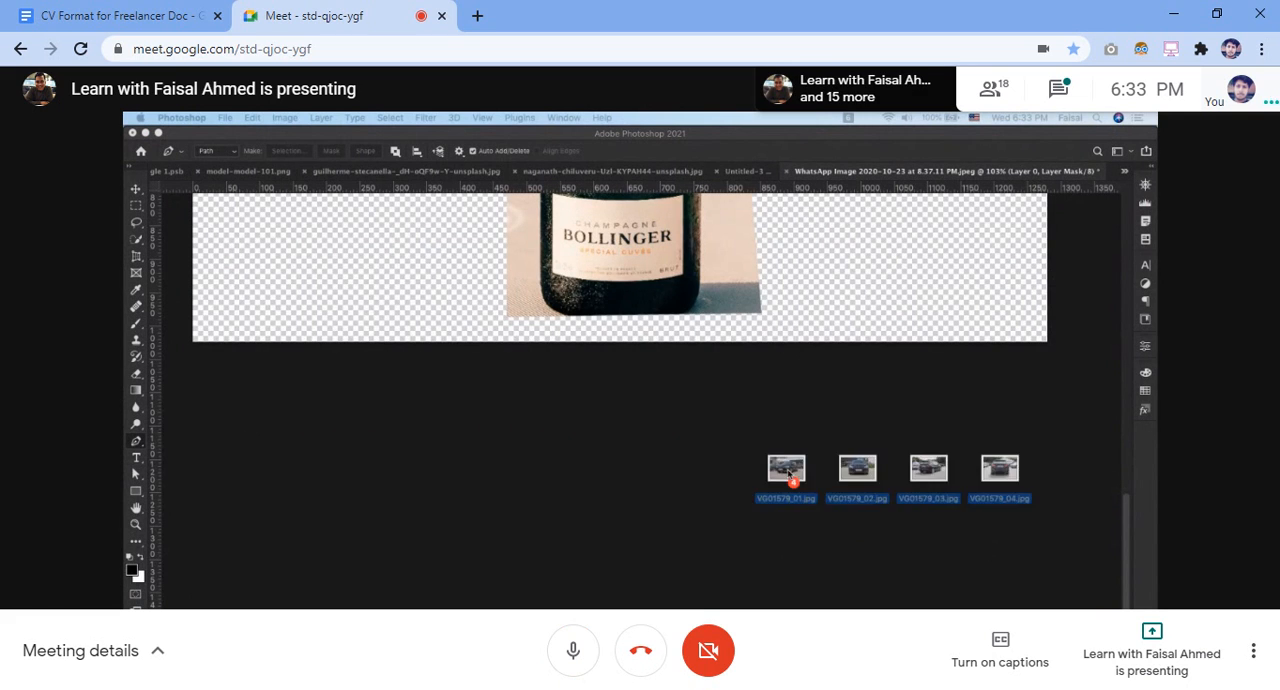
# Mute the meeting microphone, unmuting it only briefly during the contest document and car image demonstrations, and leave it muted
pyautogui.hotkey('ctrl', 'd')
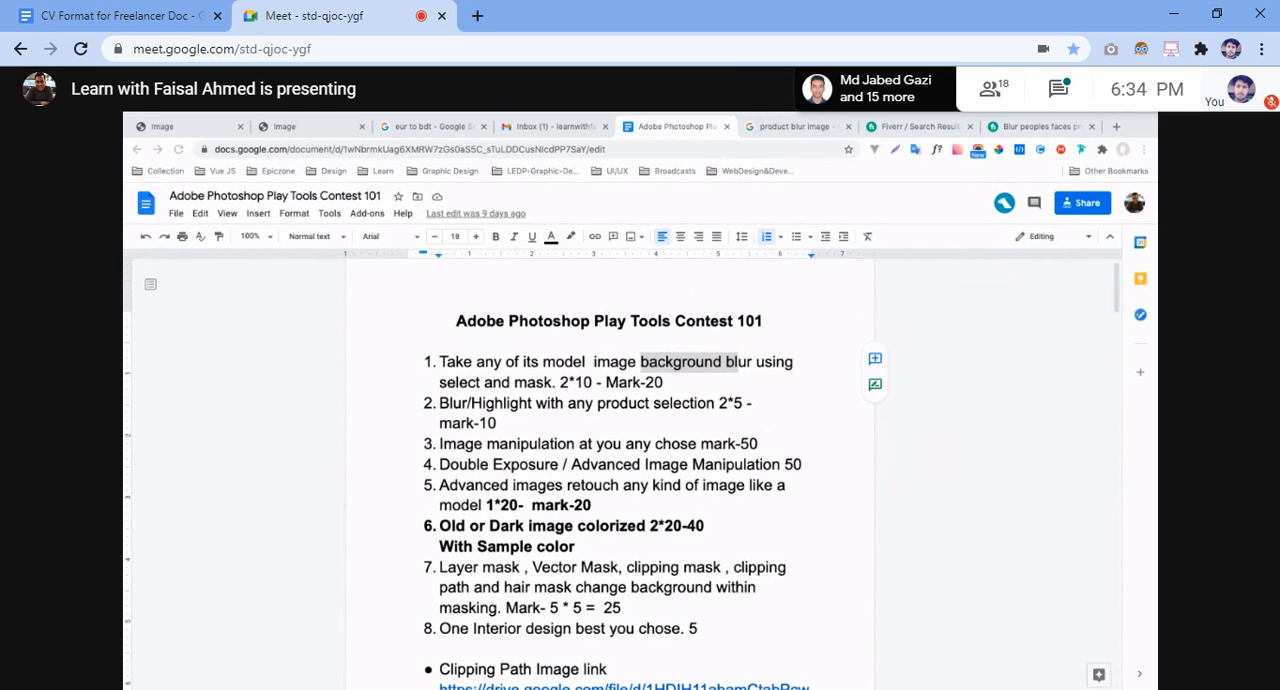
pyautogui.hotkey('ctrl', 'd')
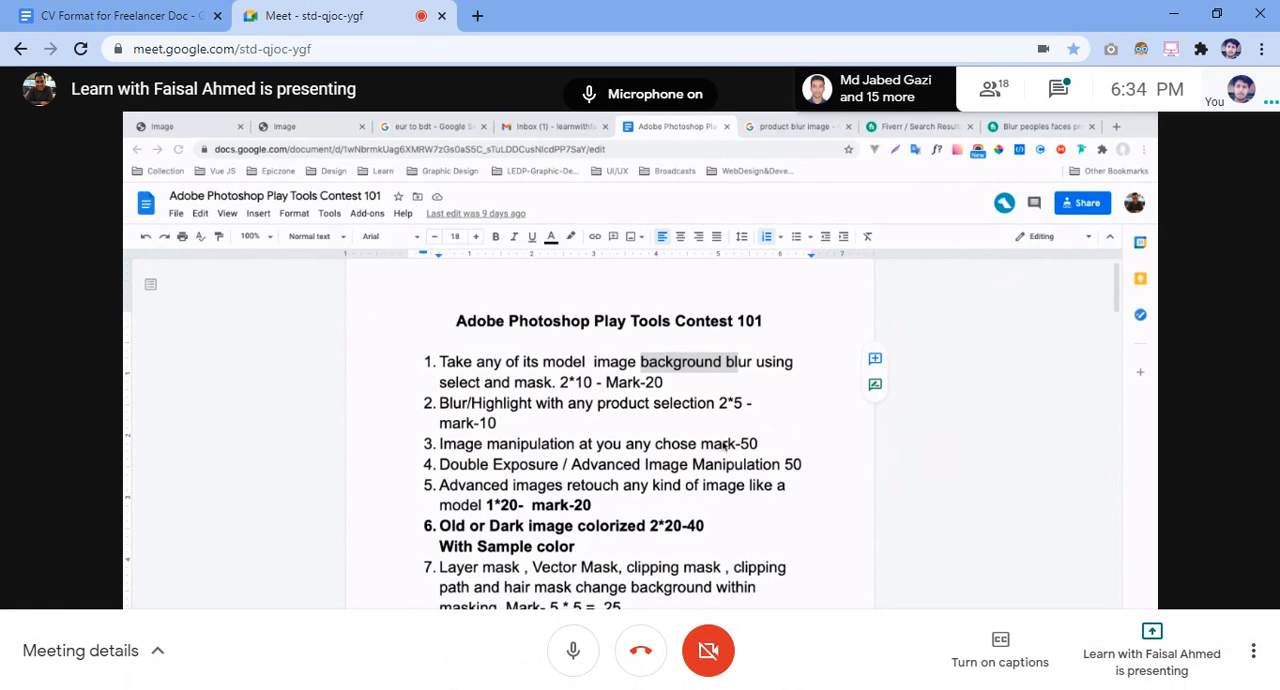
pyautogui.hotkey('ctrl', 'd')
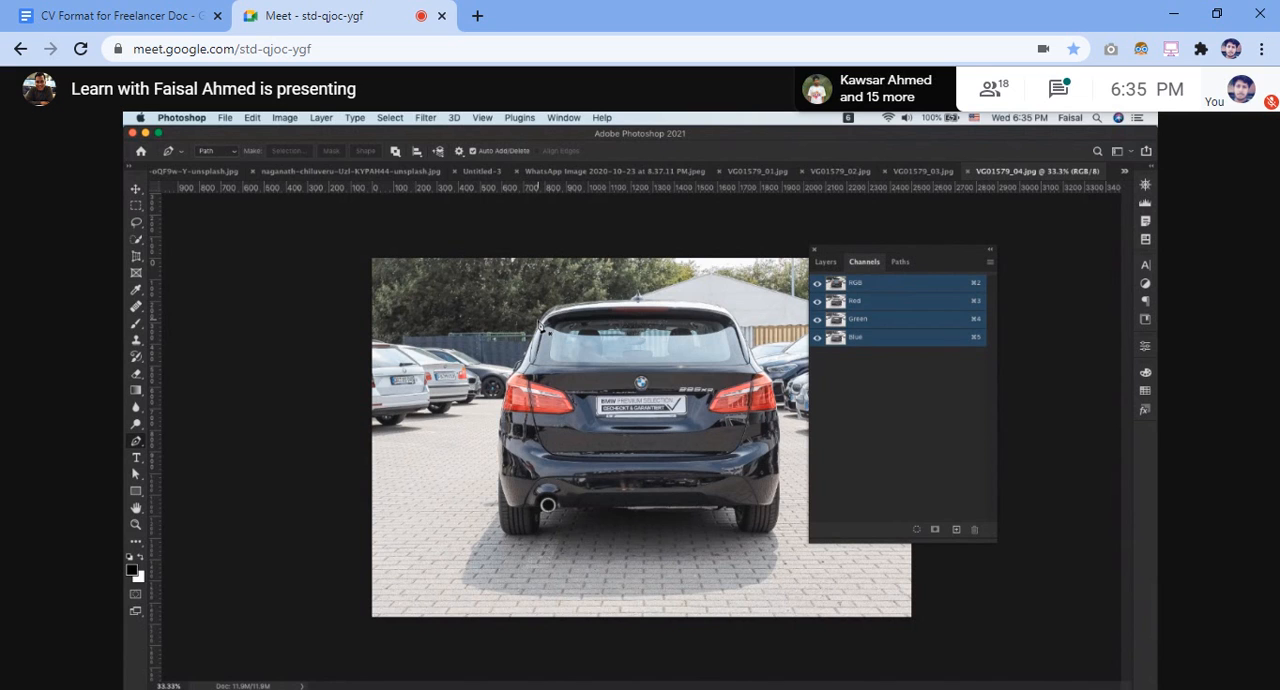
pyautogui.hotkey('ctrl', 'd')
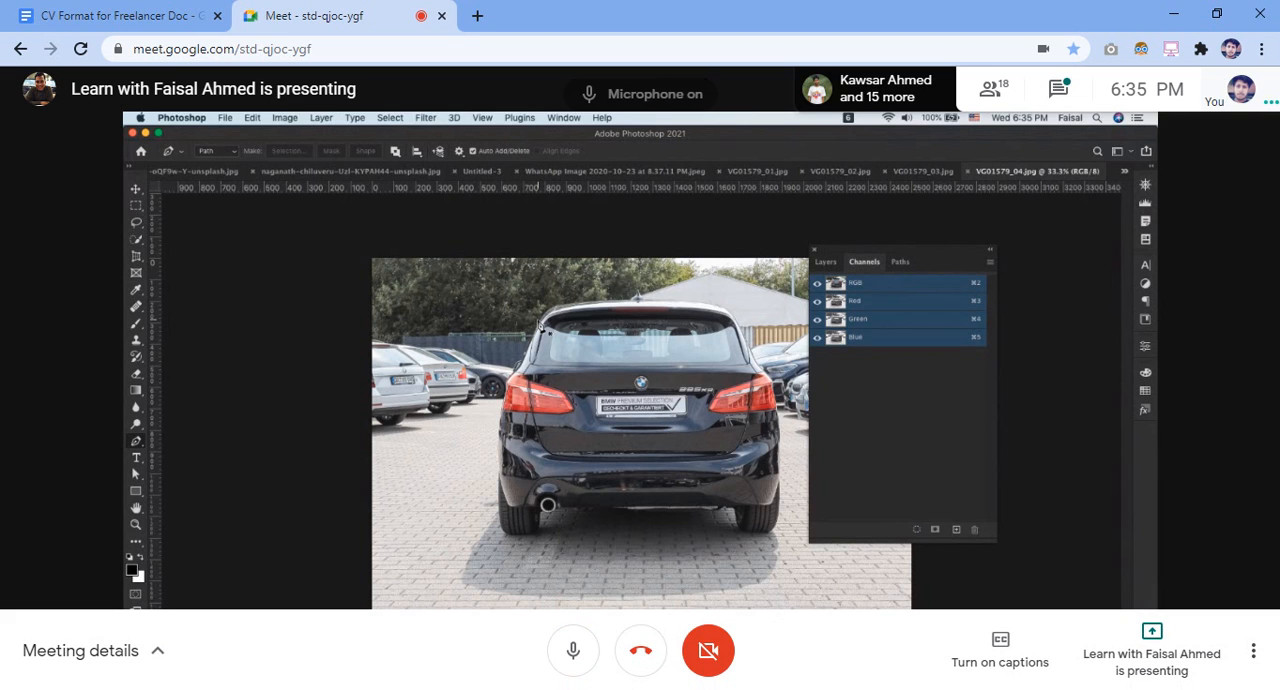
pyautogui.hotkey('ctrl', 'd')
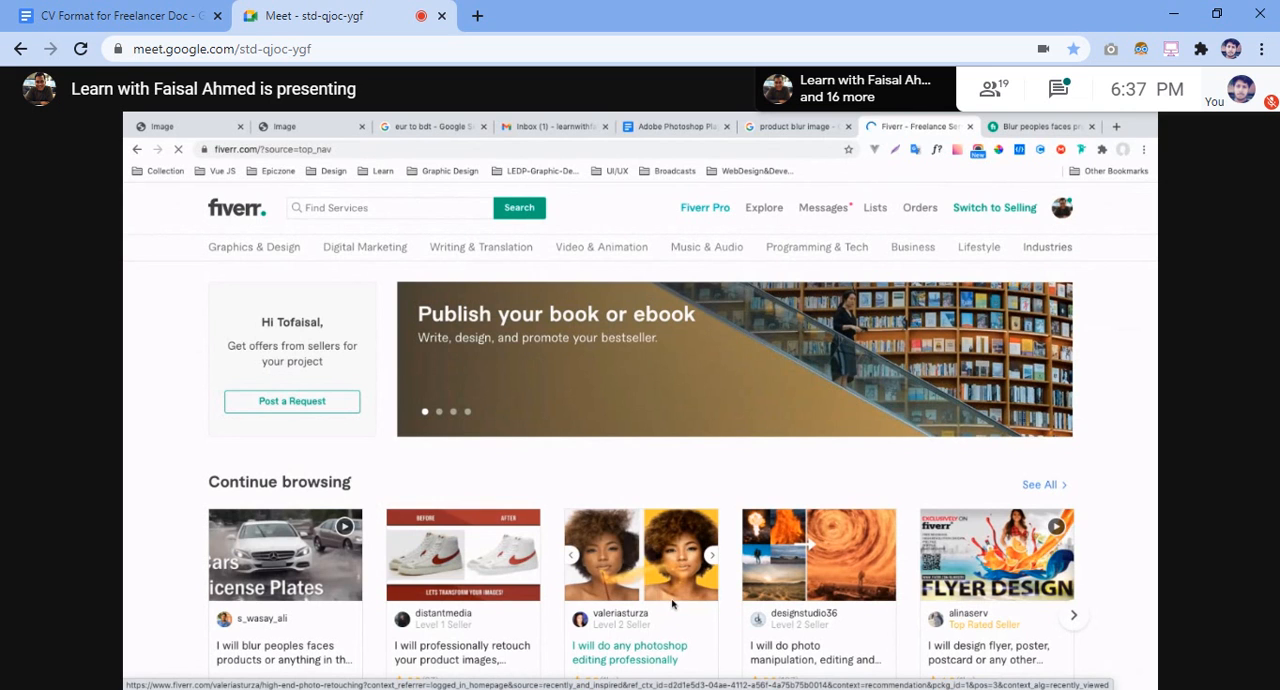
pyautogui.hotkey('ctrl', 'd')
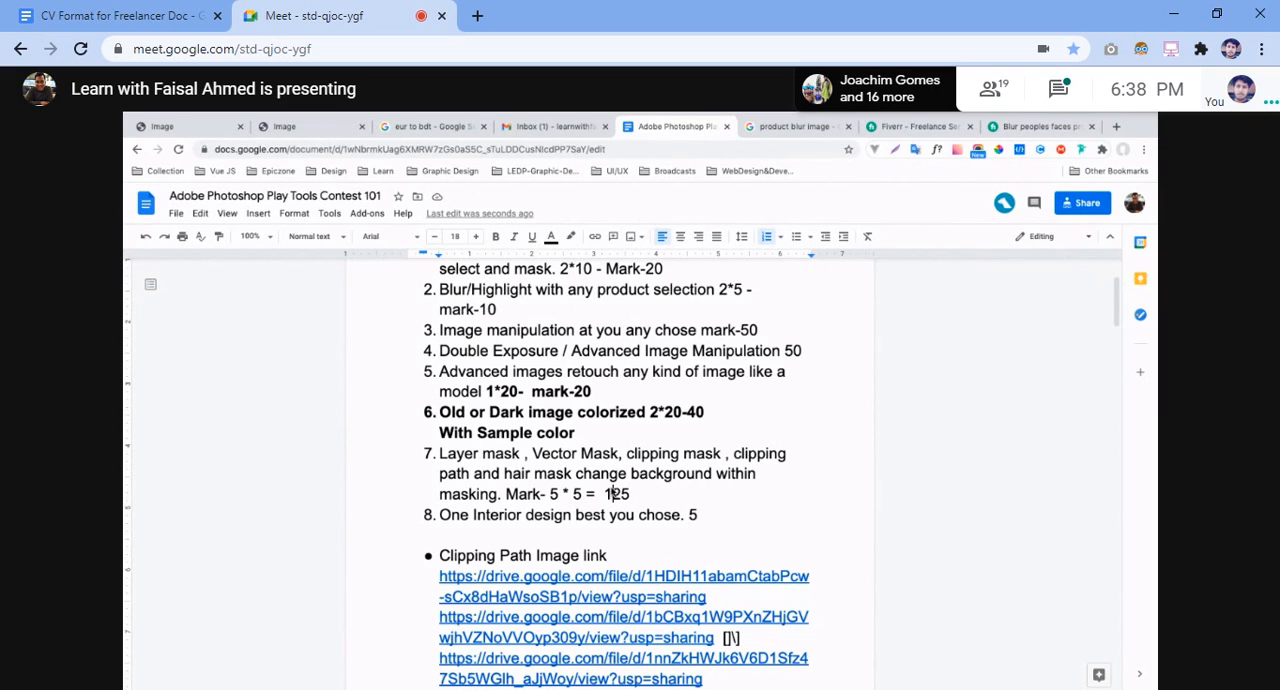
# Correct the mark total of item 7 in the contest document to 25, and highlight the word "mask" after "Layer"
pyautogui.click(613, 493)
pyautogui.press('BackSpace')
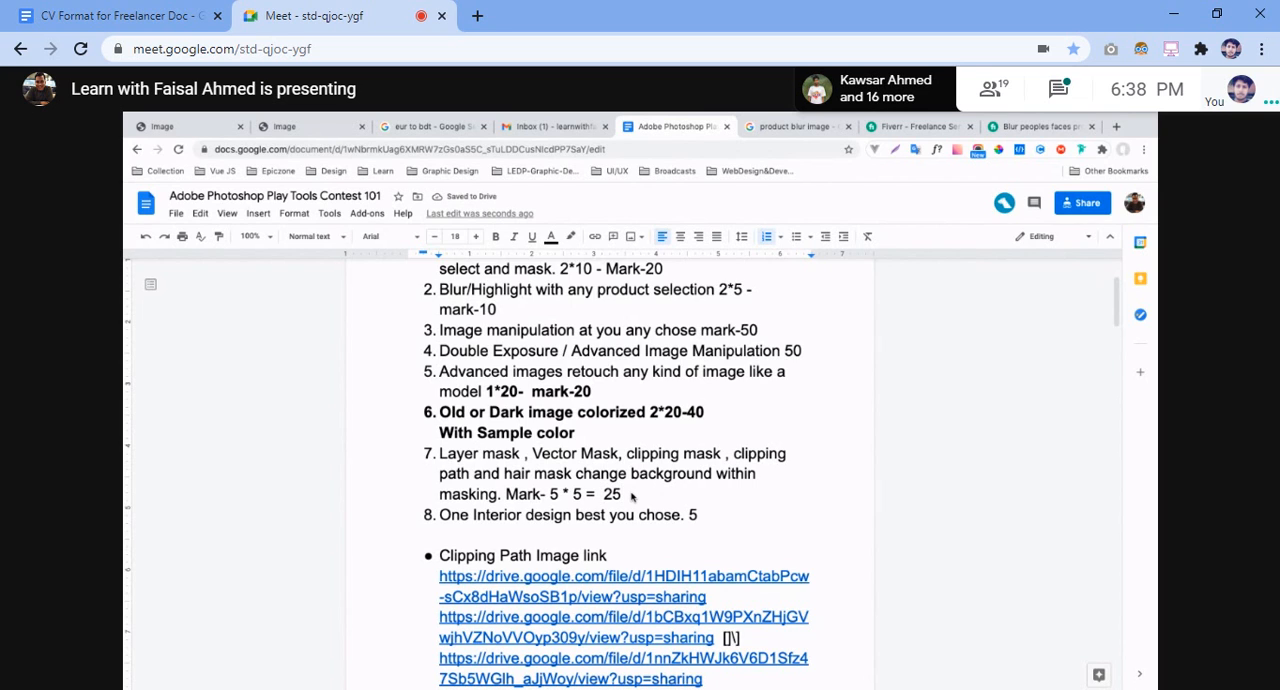
pyautogui.click(518, 454)
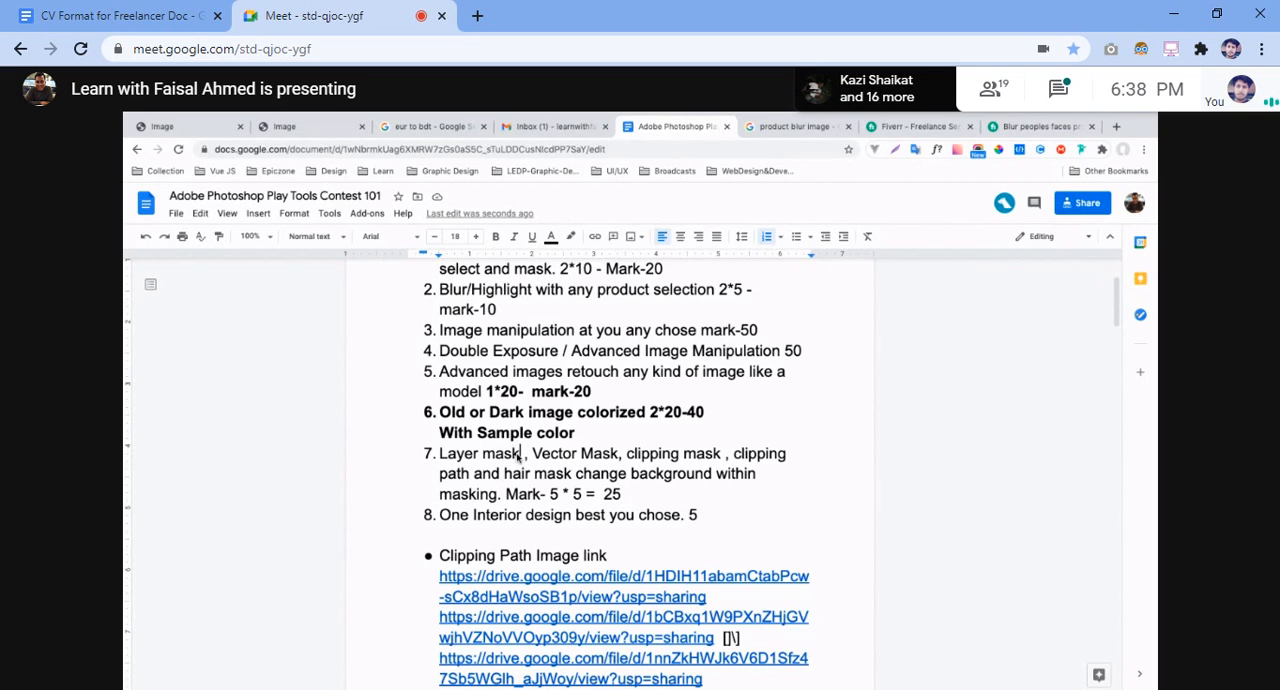
pyautogui.doubleClick(518, 456)
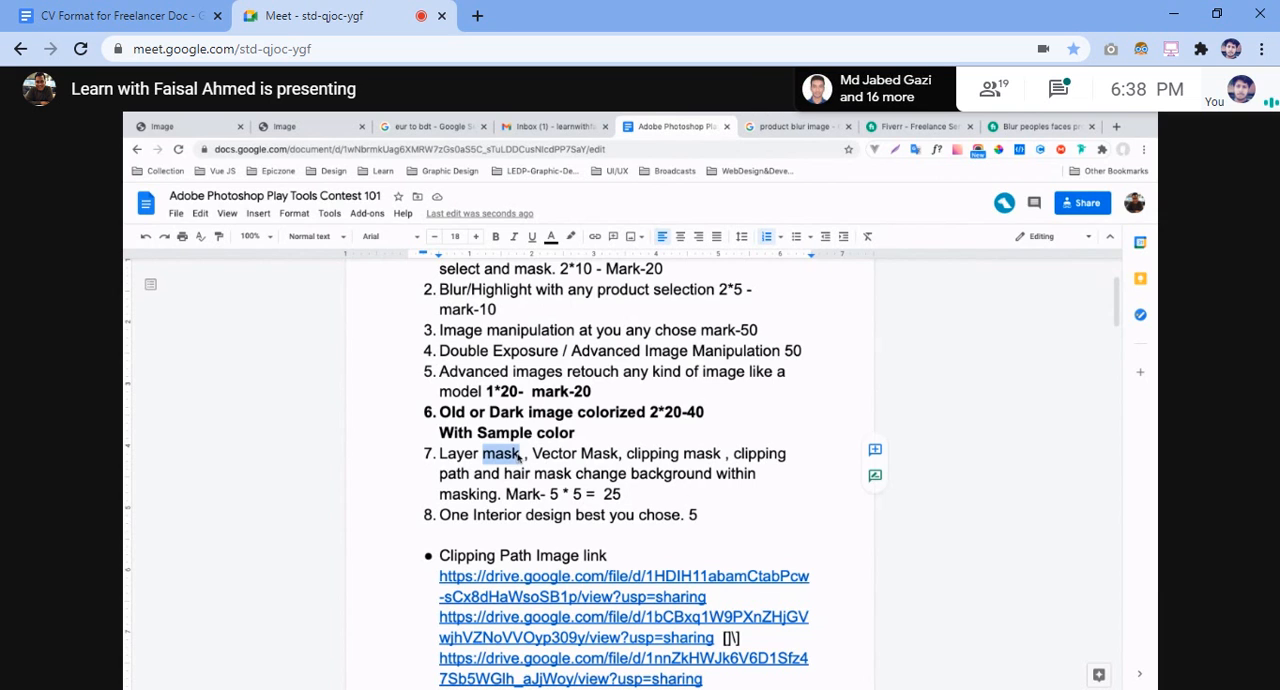
pyautogui.click(701, 515)
# Switch the meeting microphone on and off while the presenter shows the Fiverr gig and service search, leaving it muted
pyautogui.hotkey('ctrl', 'd')
pyautogui.hotkey('ctrl', 'd')
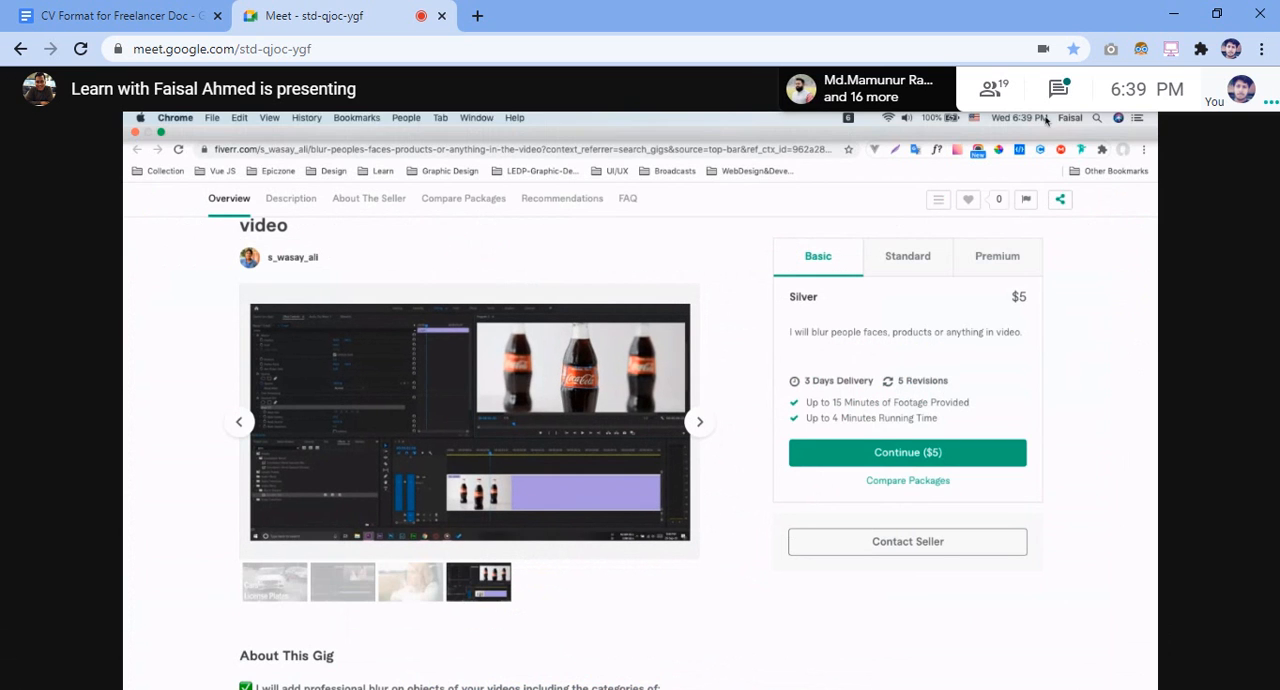
pyautogui.hotkey('ctrl', 'd')
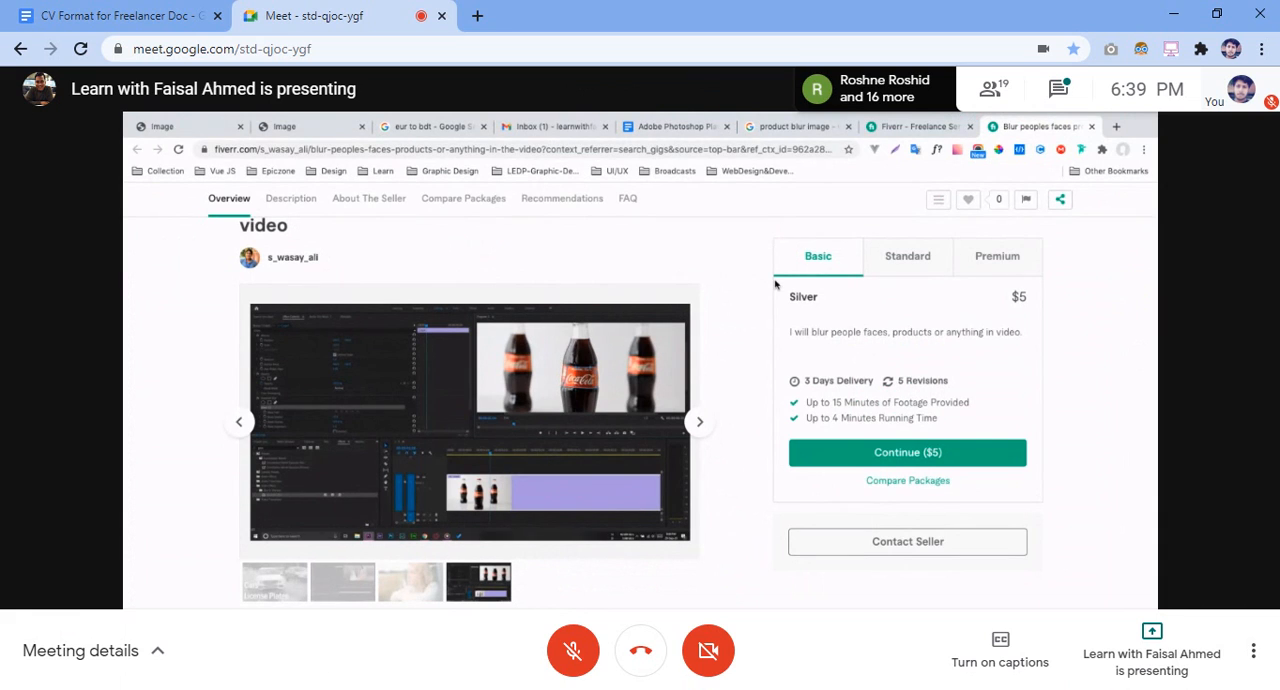
pyautogui.hotkey('ctrl', 'd')
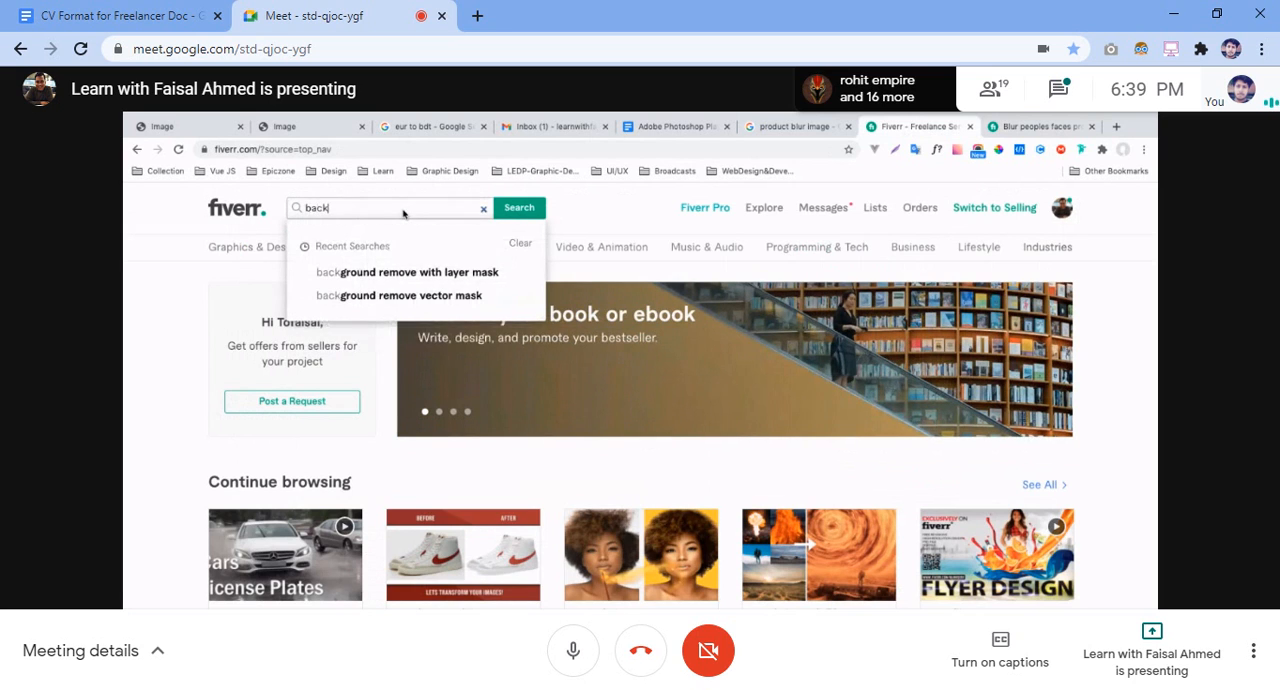
pyautogui.hotkey('ctrl', 'd')
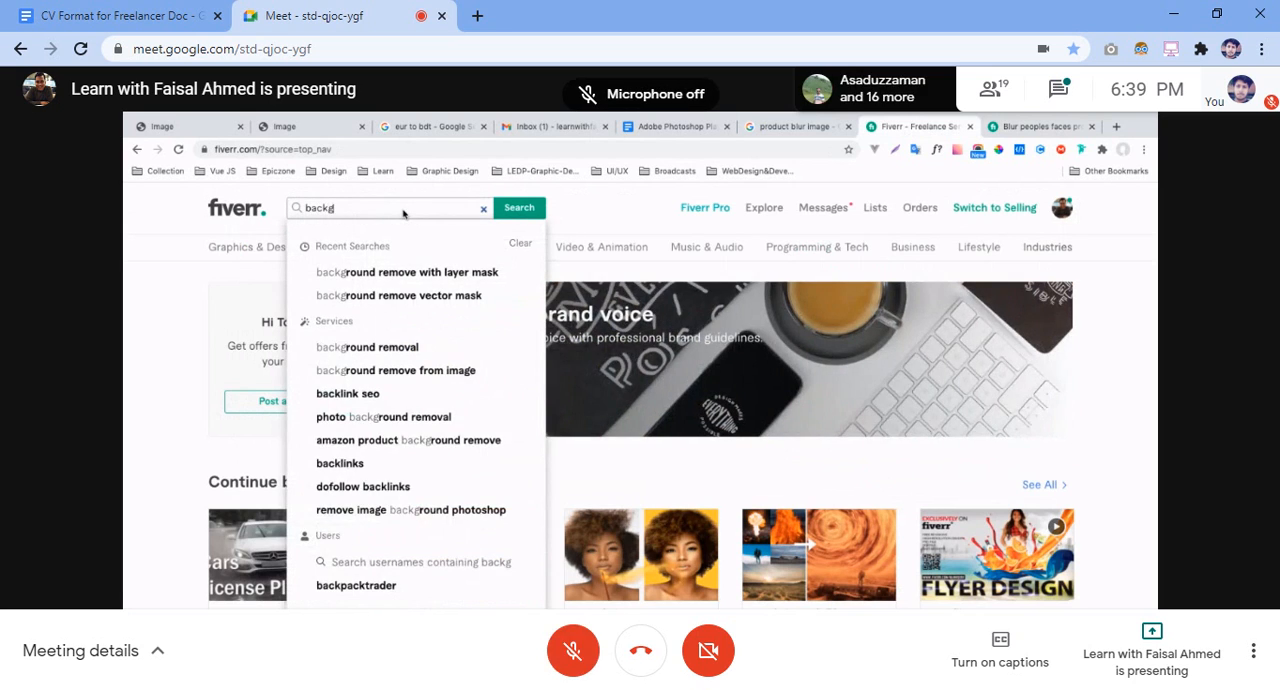
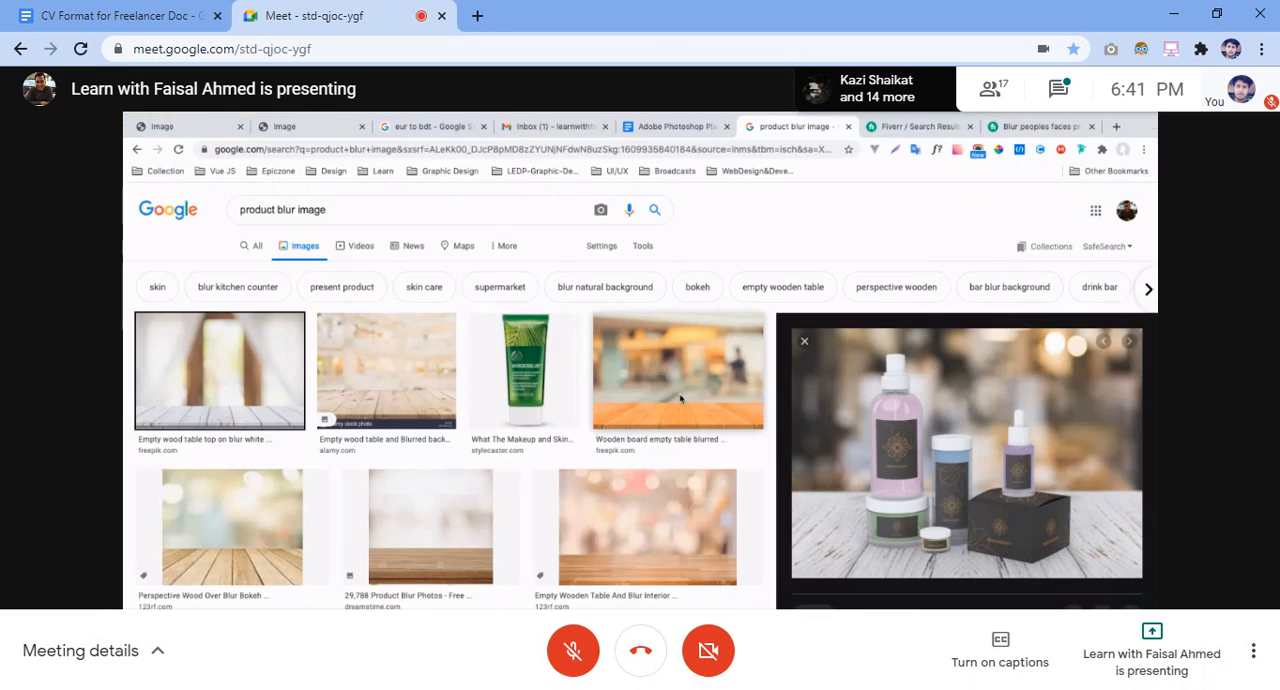
# Unmute the meeting microphone briefly, mute it again, and repeatedly highlight item 2 on product blur in the contest document, leaving it deselected
pyautogui.hotkey('ctrl', 'd')
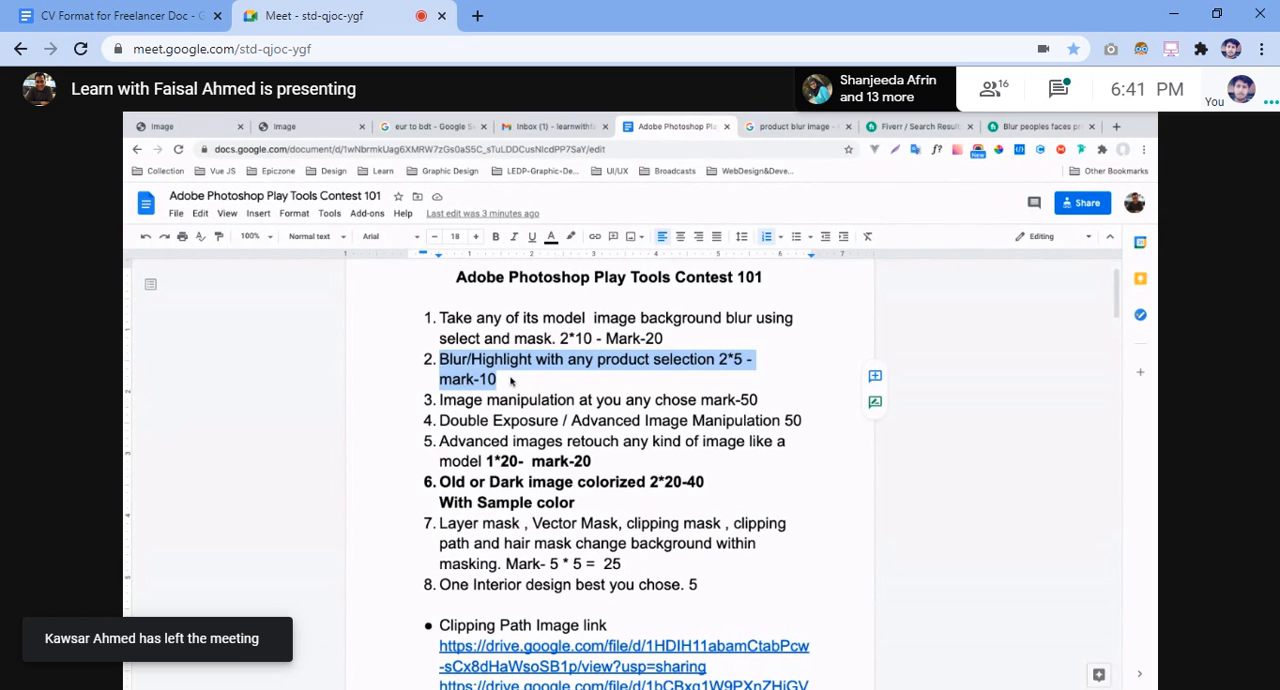
pyautogui.hotkey('ctrl', 'd')
pyautogui.moveTo(507, 381); pyautogui.dragTo(441, 357)
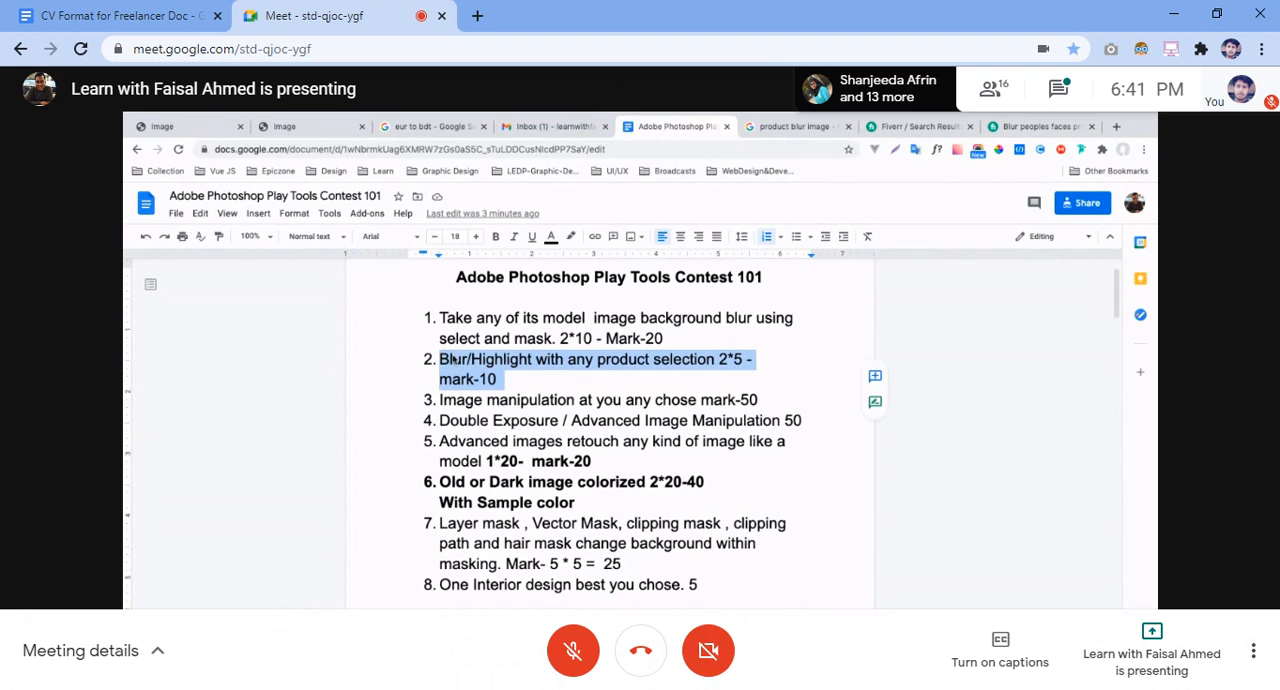
pyautogui.click(506, 382)
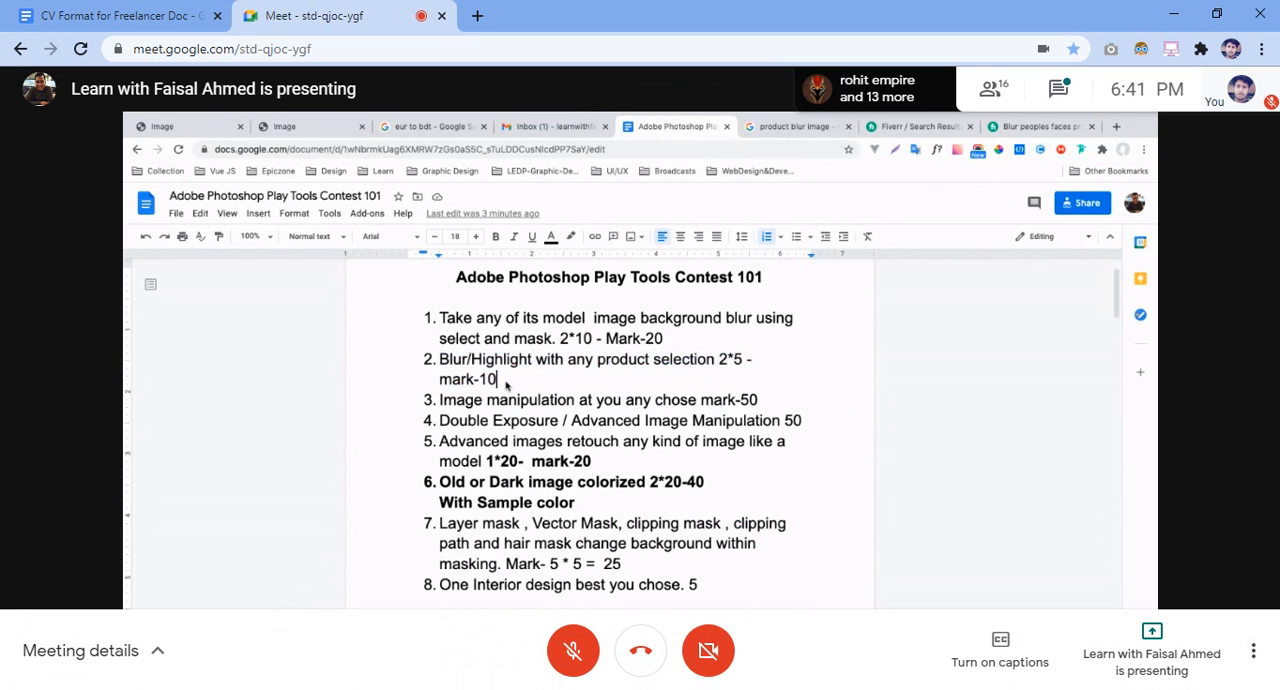
pyautogui.moveTo(445, 360); pyautogui.dragTo(443, 360)
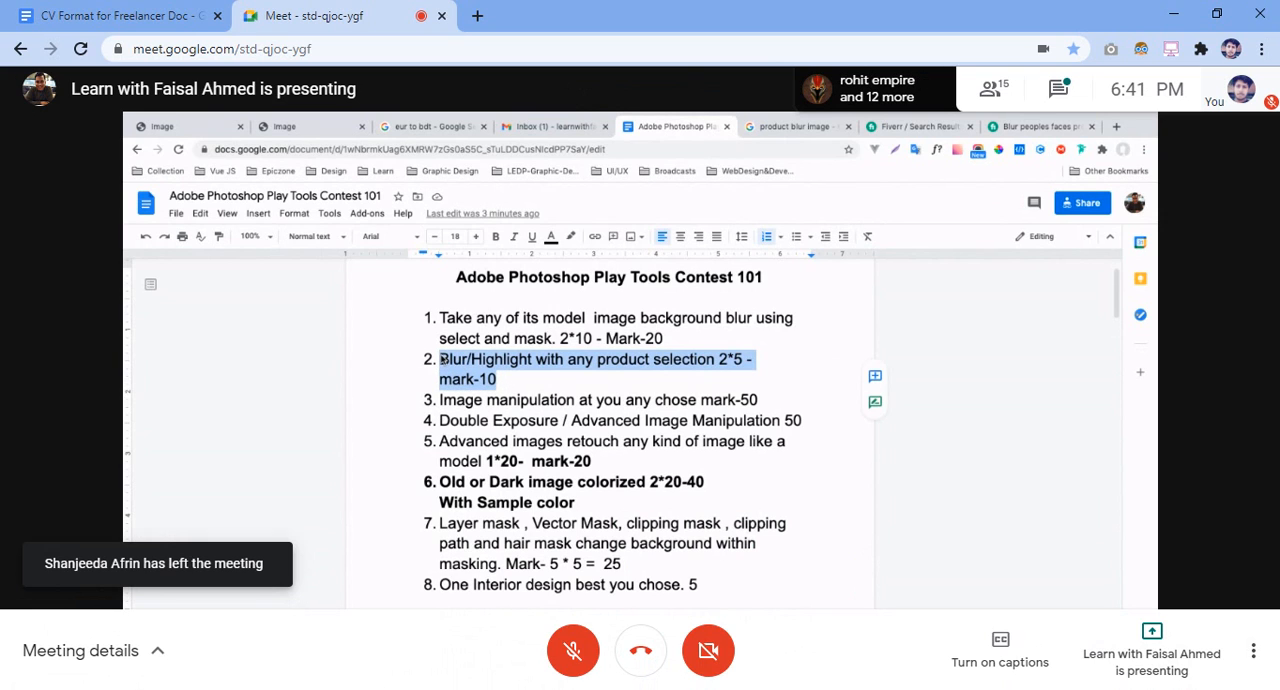
pyautogui.click(510, 373)
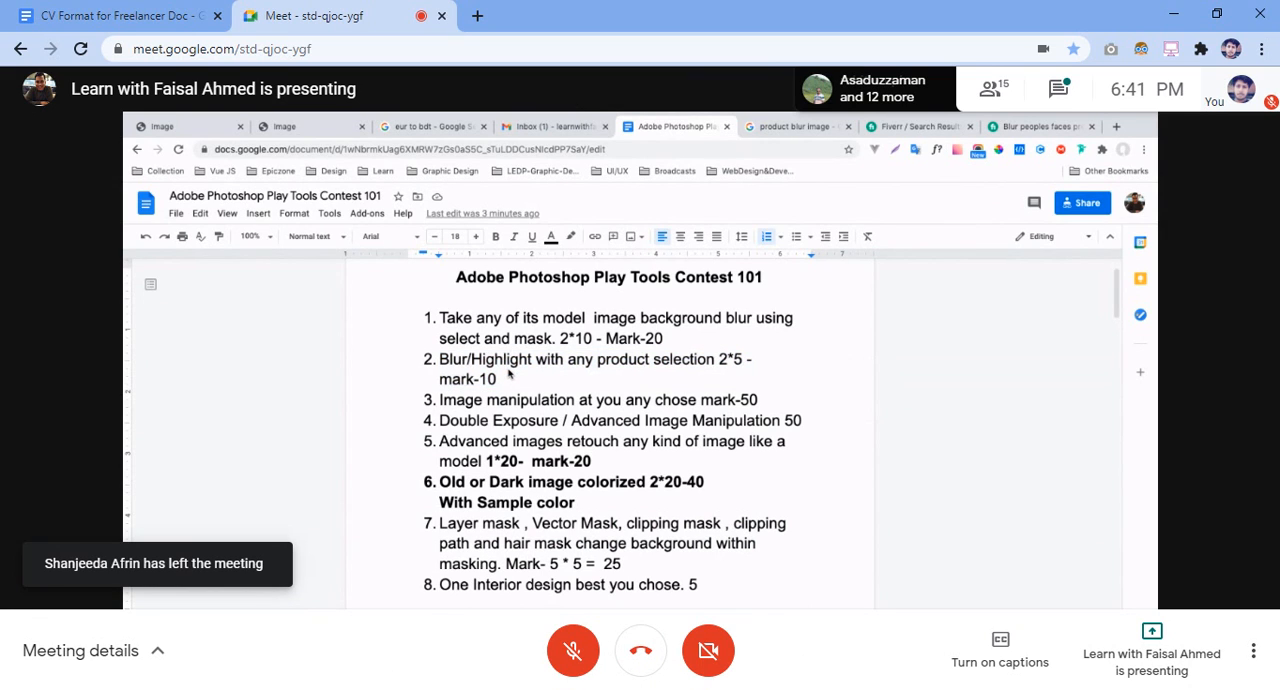
pyautogui.click(507, 385)
pyautogui.moveTo(507, 385); pyautogui.dragTo(441, 360)
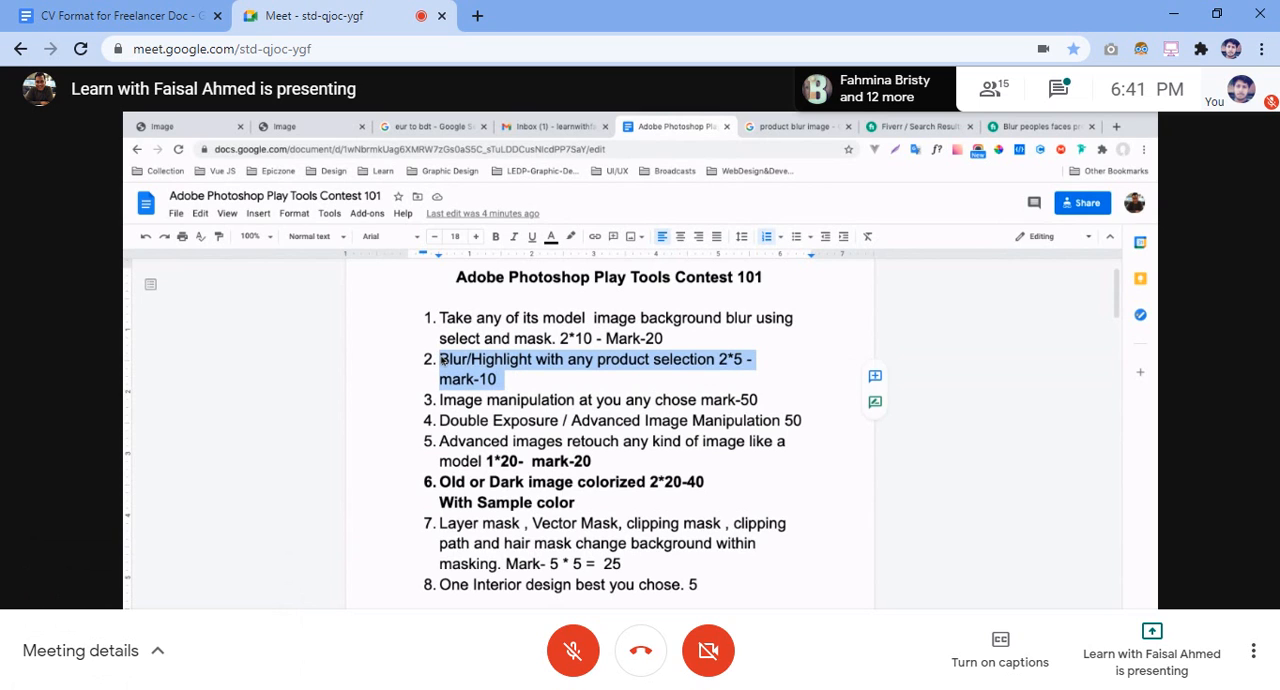
pyautogui.click(514, 377)
pyautogui.moveTo(514, 377); pyautogui.dragTo(445, 358)
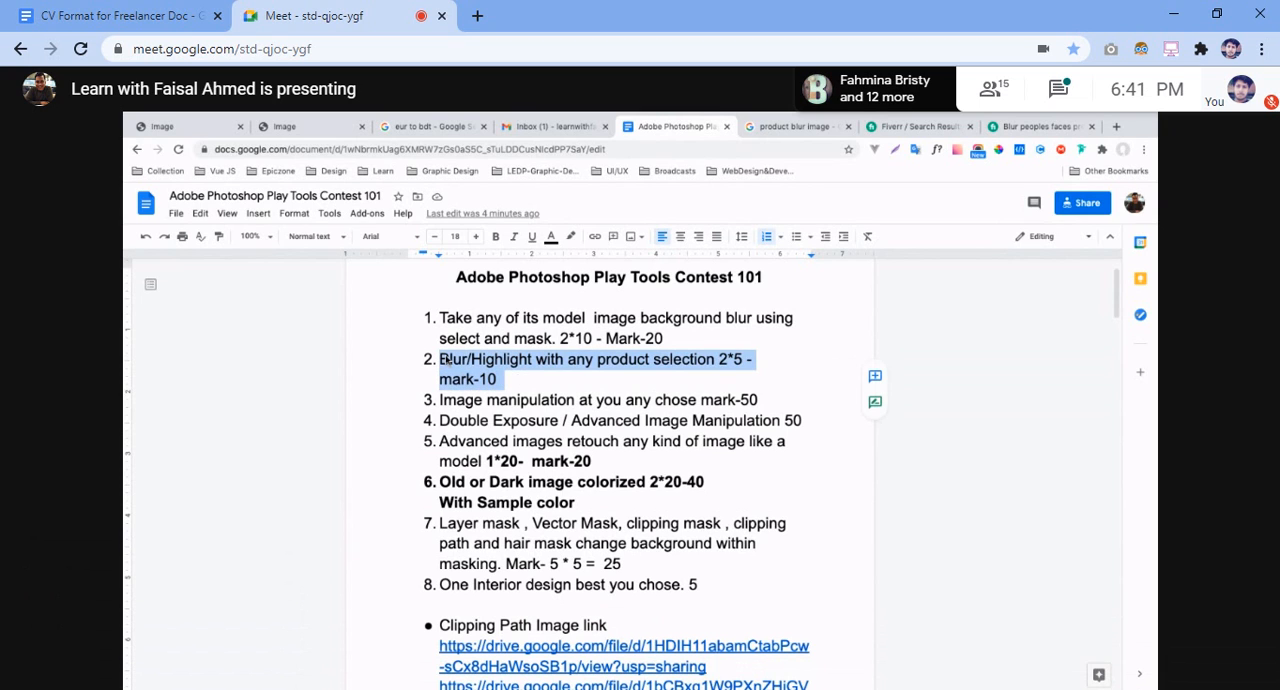
pyautogui.click(510, 379)
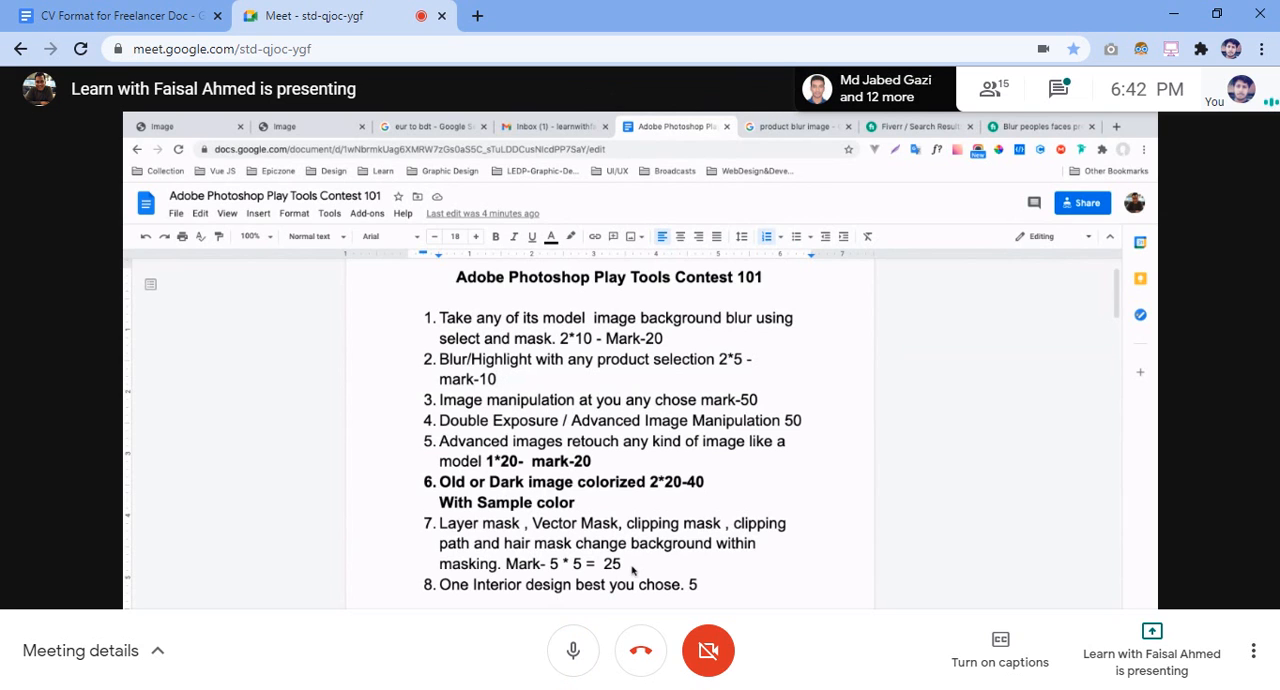
# Highlight the whole of item 7 on masks and clipping paths in the contest document, and mute the meeting microphone
pyautogui.moveTo(622, 564); pyautogui.dragTo(449, 527)
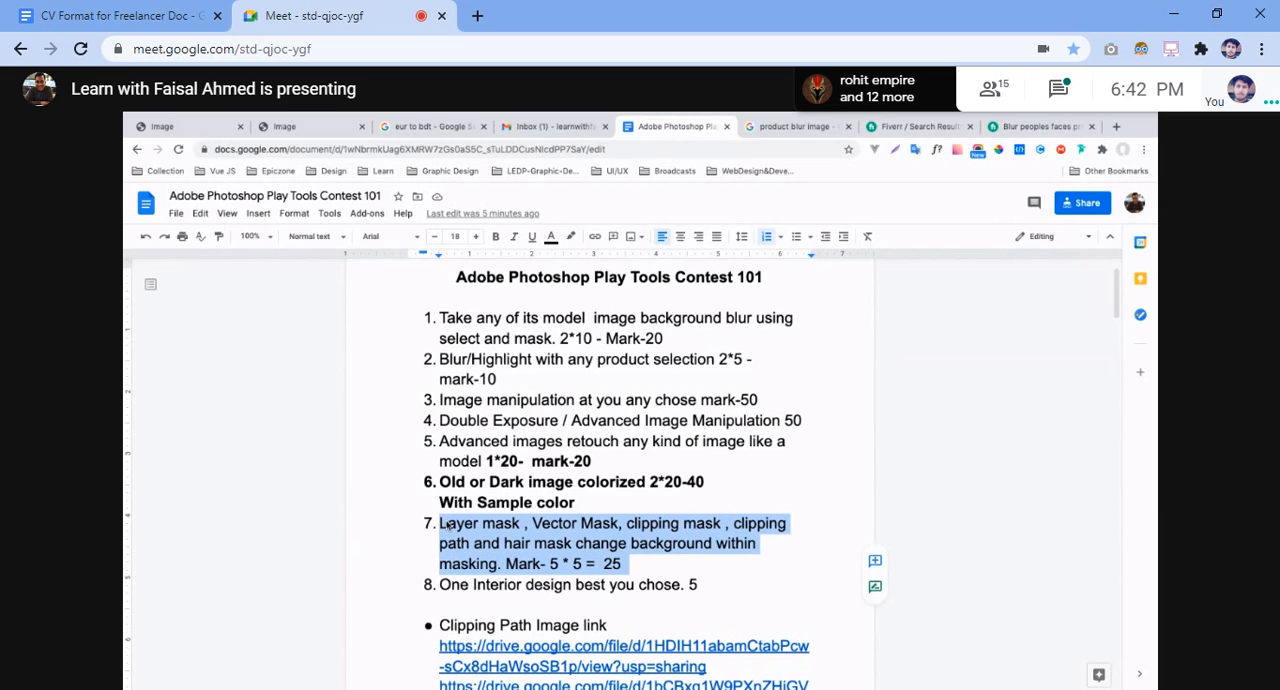
pyautogui.hotkey('ctrl', 'd')
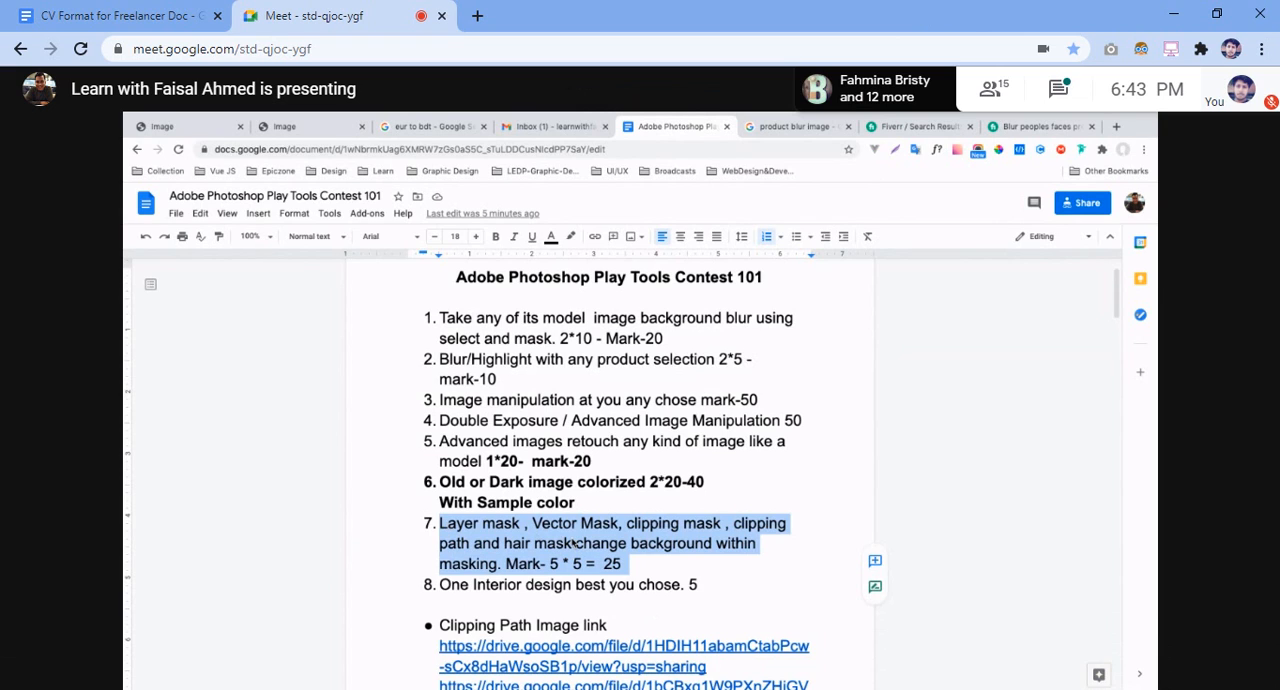
pyautogui.click(635, 569)
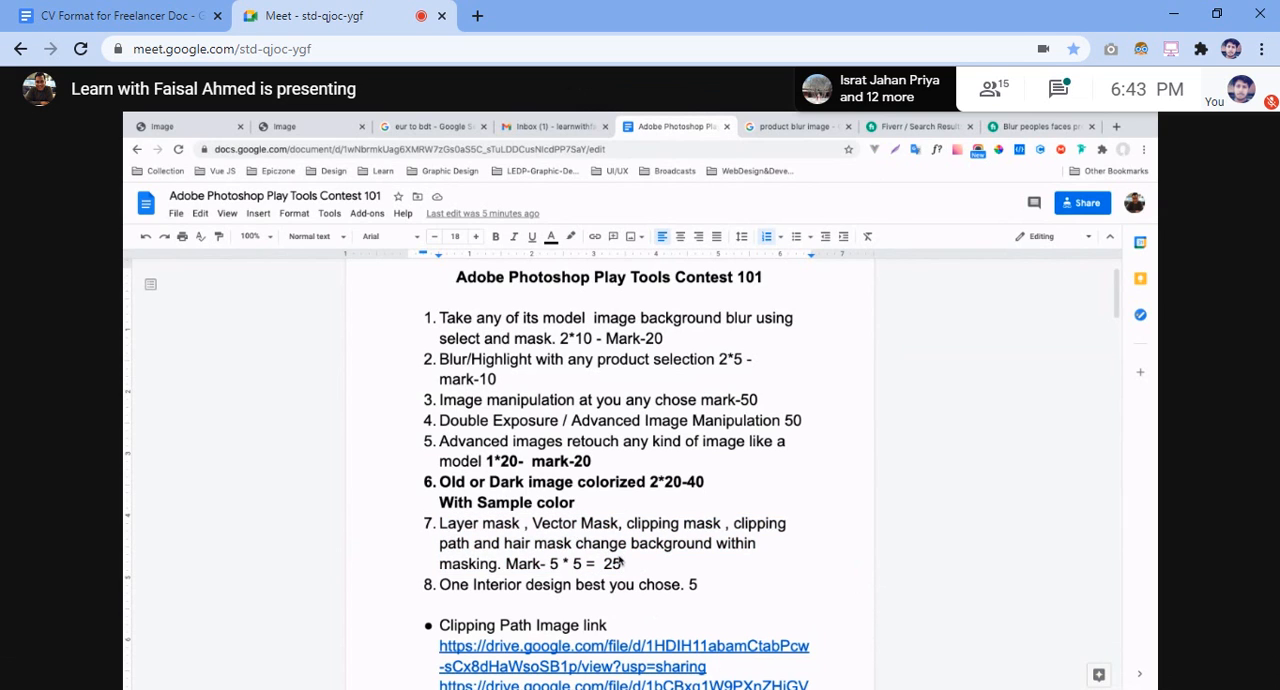
pyautogui.moveTo(620, 565); pyautogui.dragTo(442, 525)
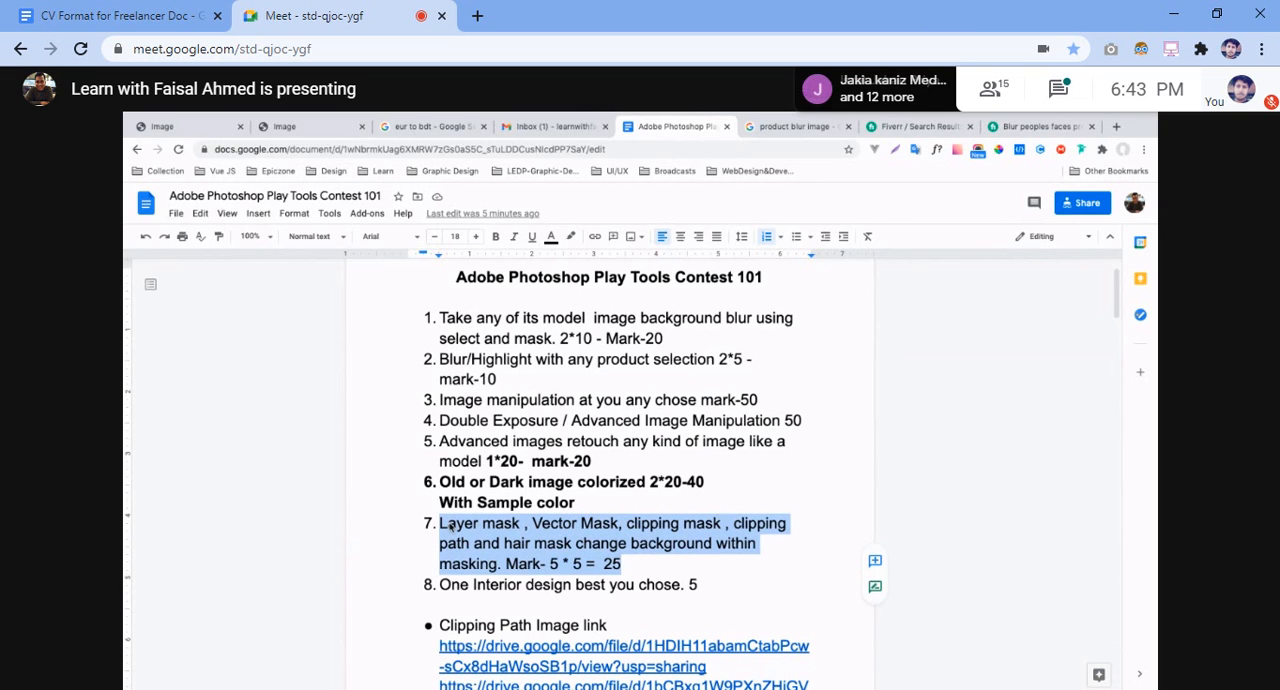
pyautogui.moveTo(636, 566); pyautogui.dragTo(459, 527)
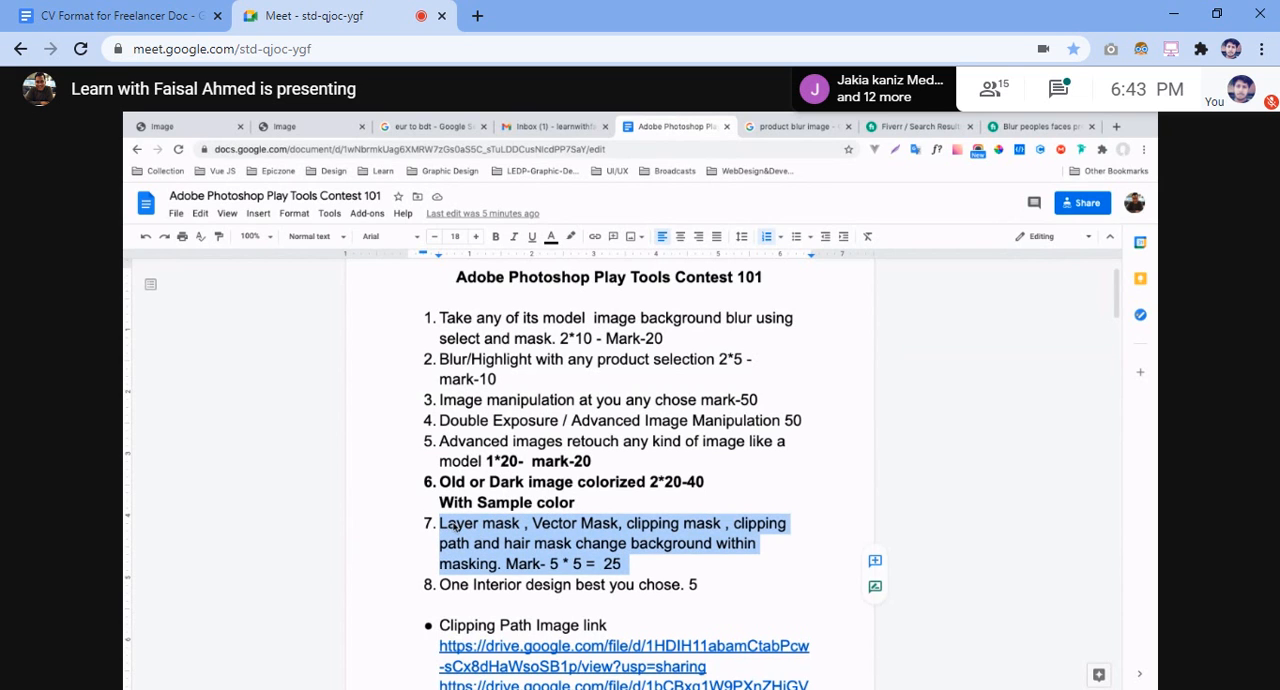
pyautogui.click(628, 564)
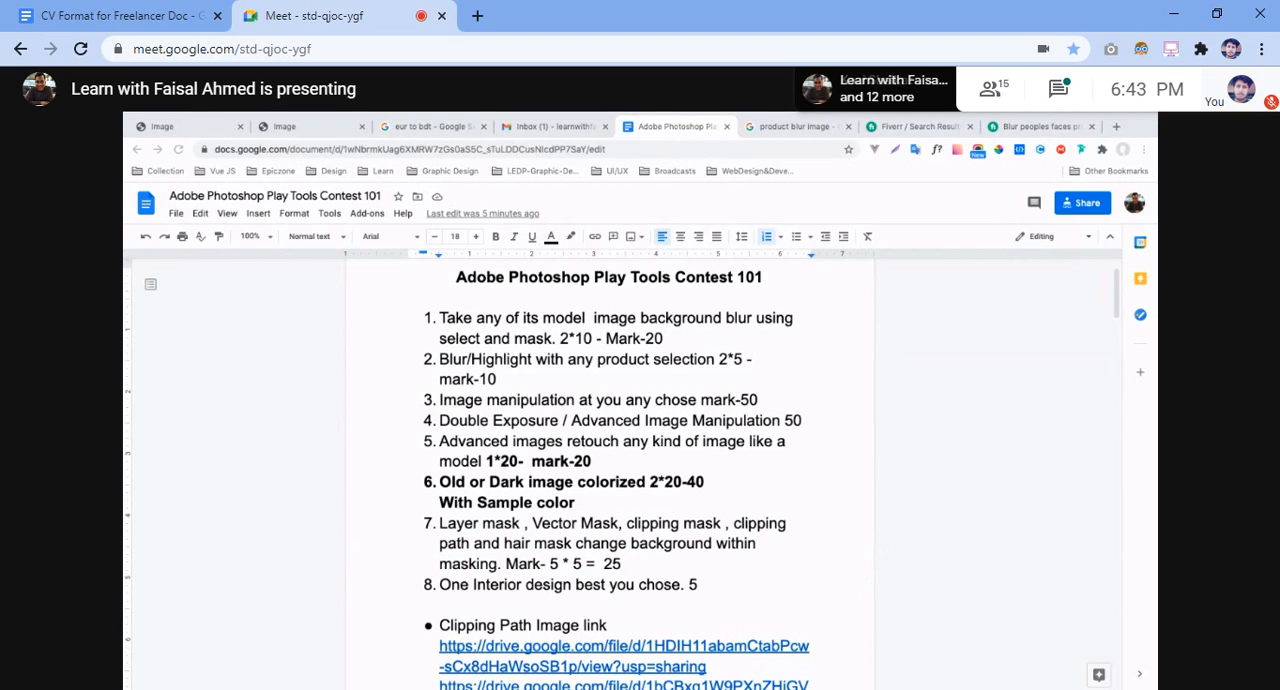
# Switch the meeting microphone on and off during the contest document and Gmail demonstrations, leaving it muted
pyautogui.hotkey('ctrl', 'd')
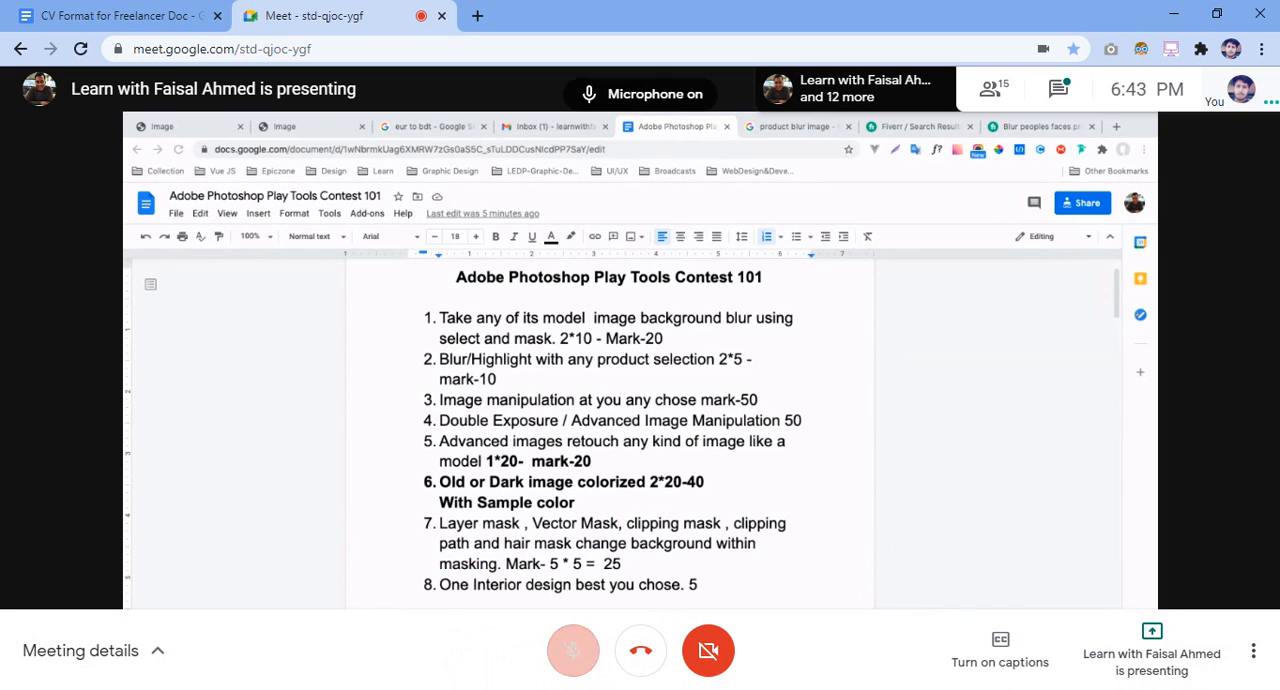
pyautogui.hotkey('ctrl', 'd')
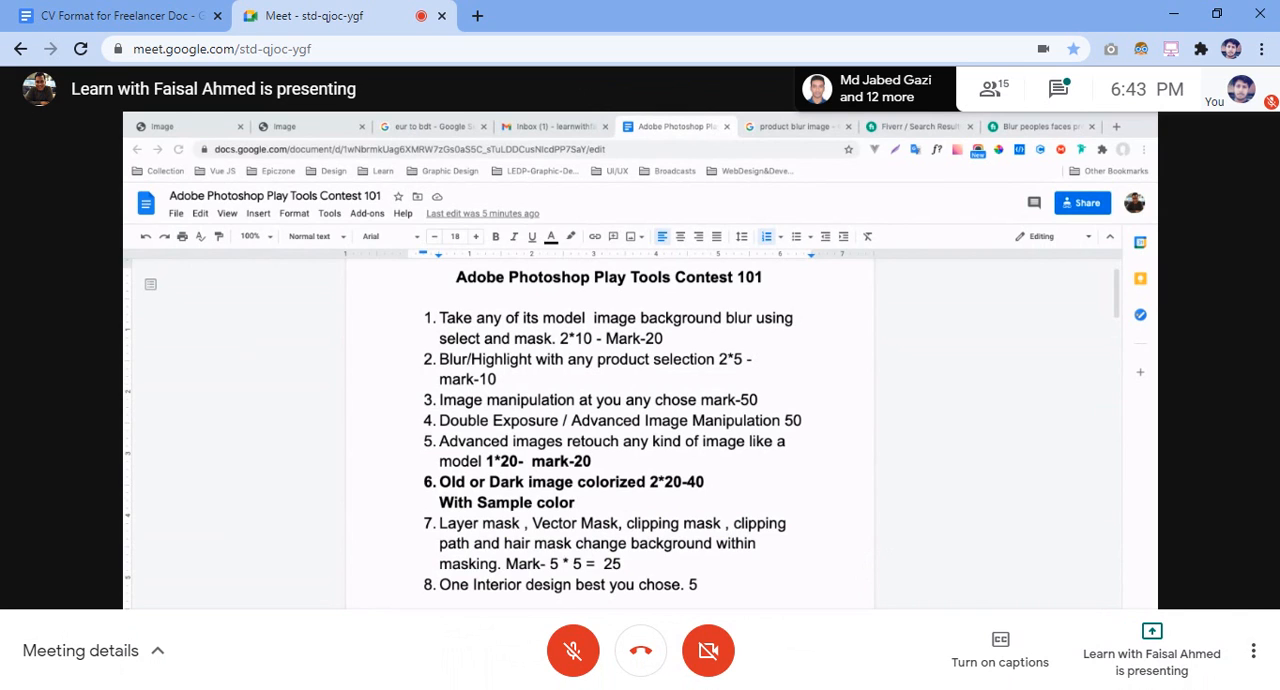
pyautogui.hotkey('ctrl', 'd')
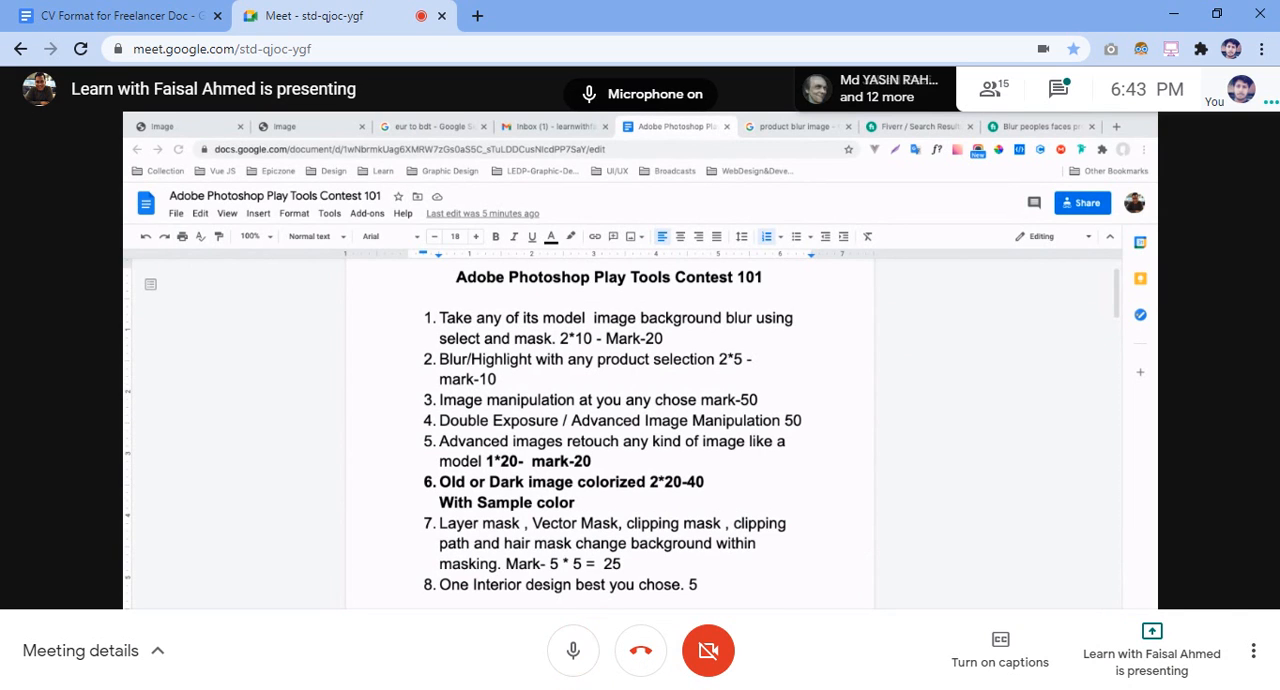
pyautogui.hotkey('ctrl', 'd')
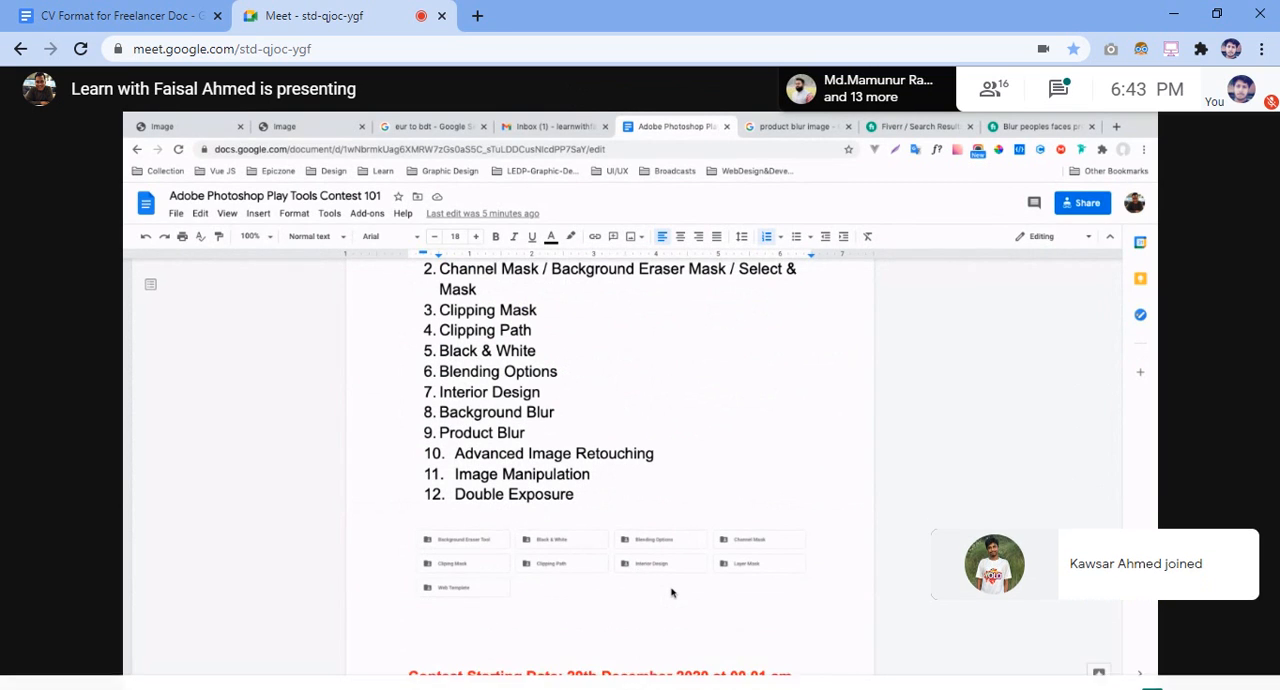
pyautogui.hotkey('ctrl', 'd')
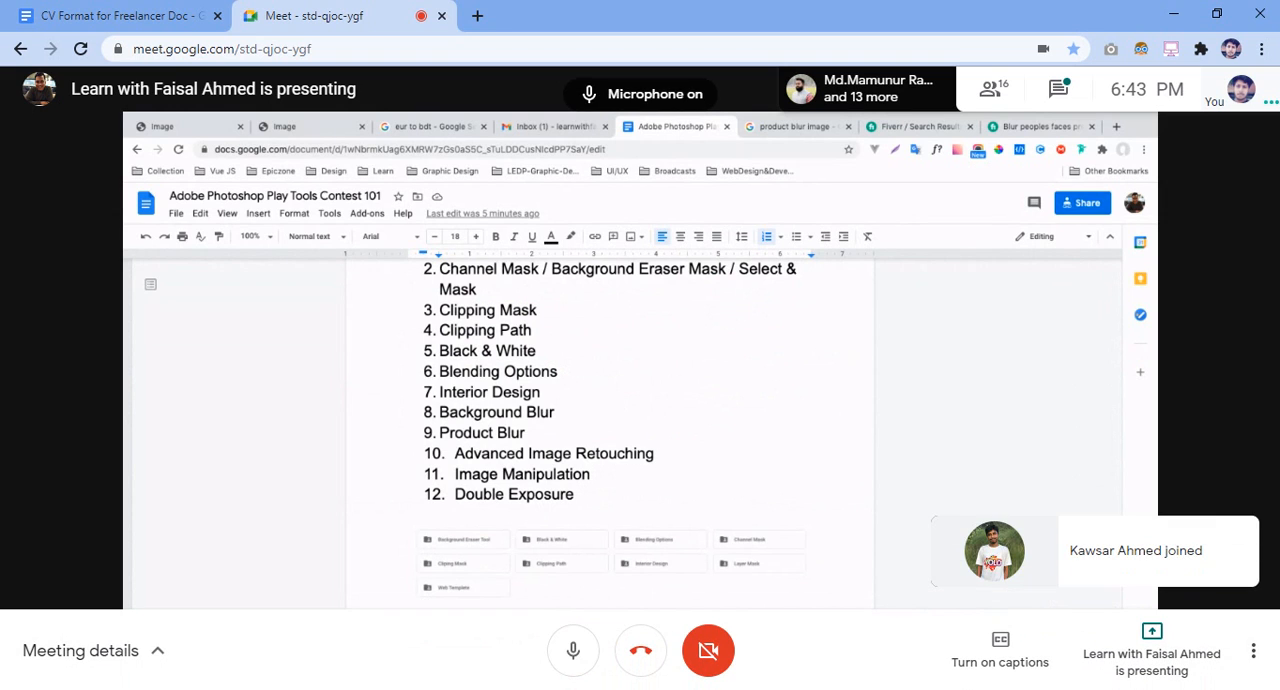
pyautogui.hotkey('ctrl', 'd')
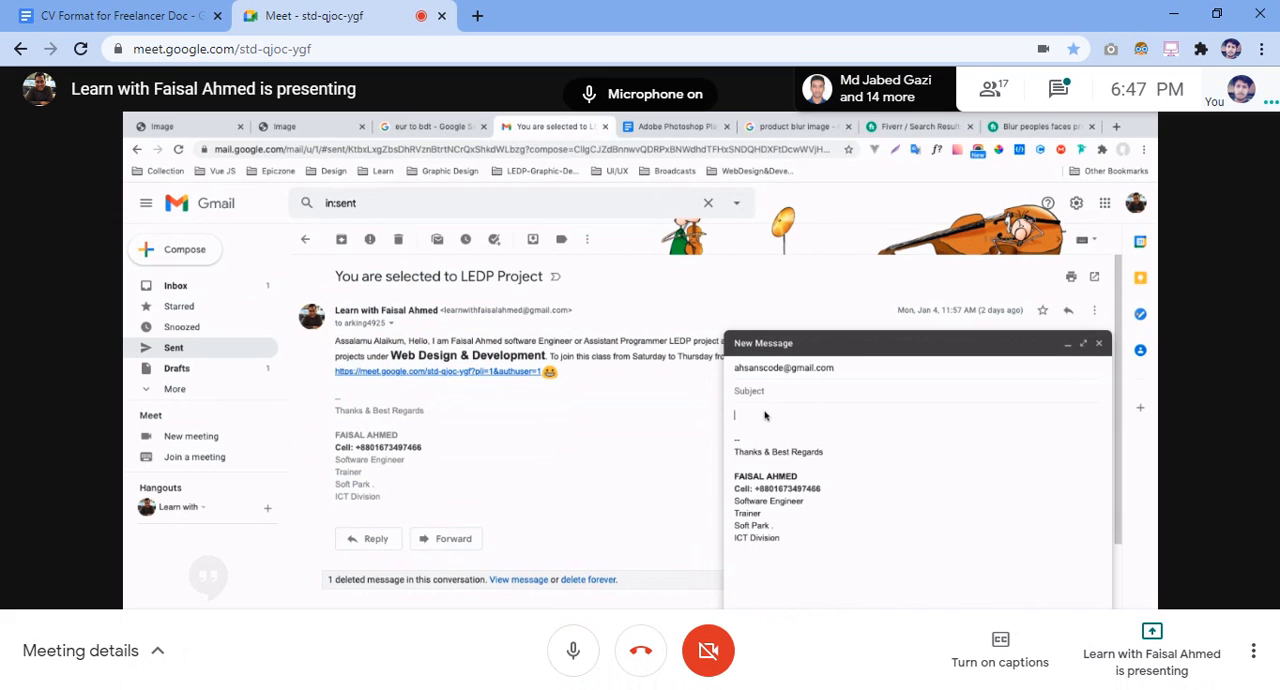
pyautogui.hotkey('ctrl', 'd')
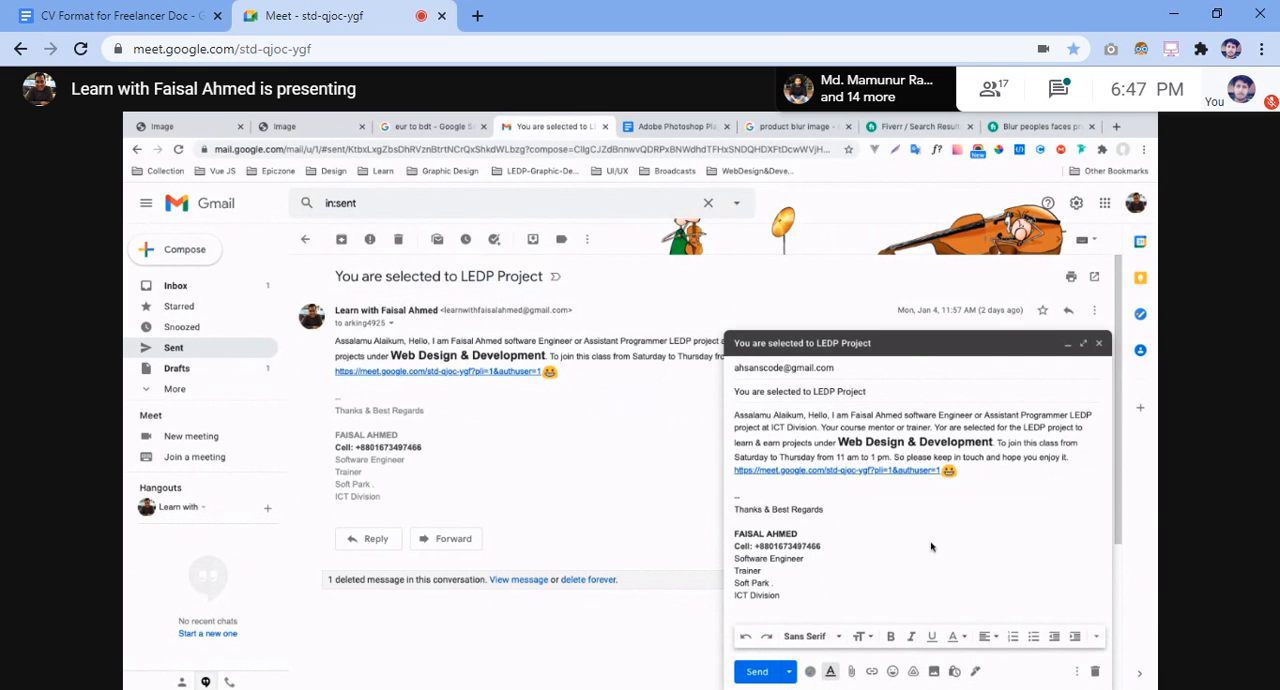
# Send the "You are selected to LEDP Project" email, then unmute the meeting microphone briefly and mute it again
pyautogui.click(757, 672)
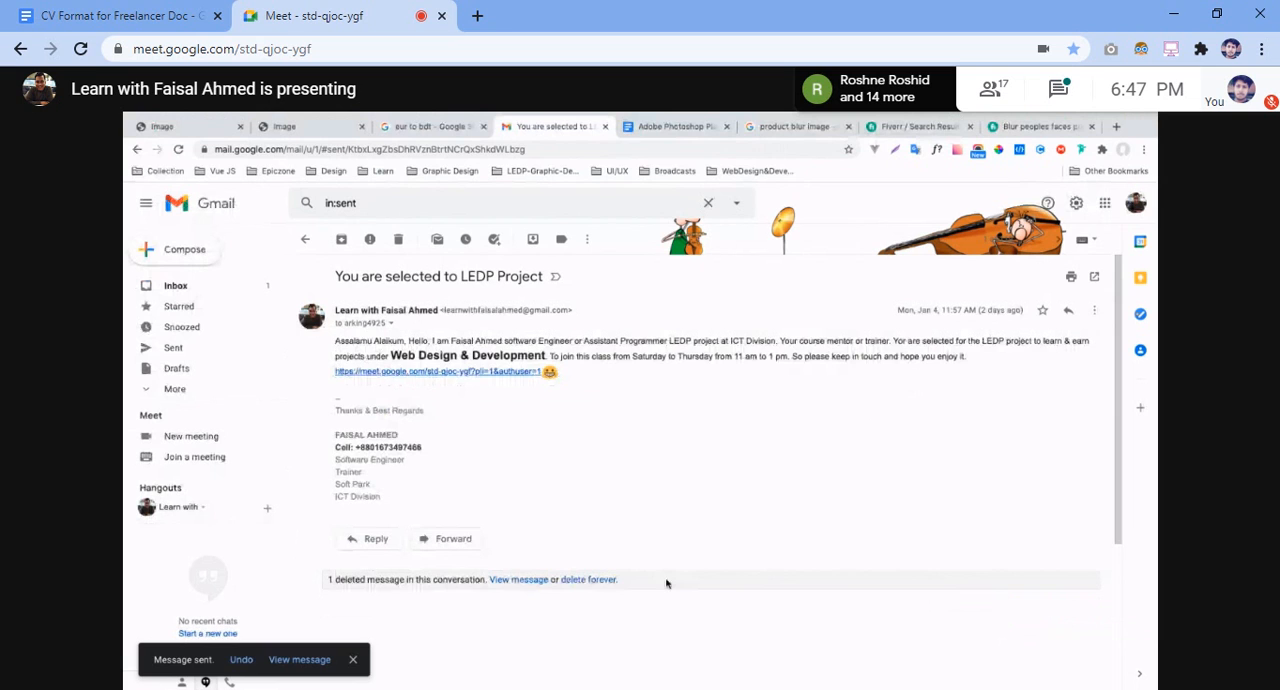
pyautogui.hotkey('ctrl', 'd')
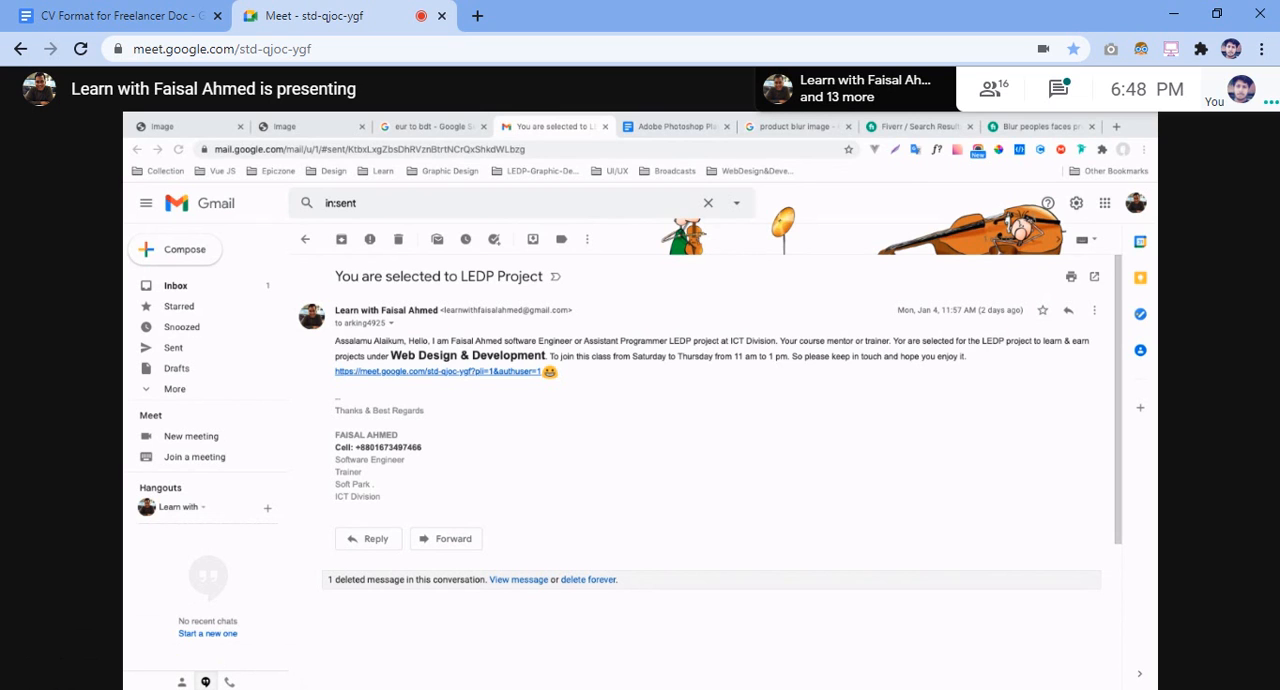
pyautogui.hotkey('ctrl', 'd')
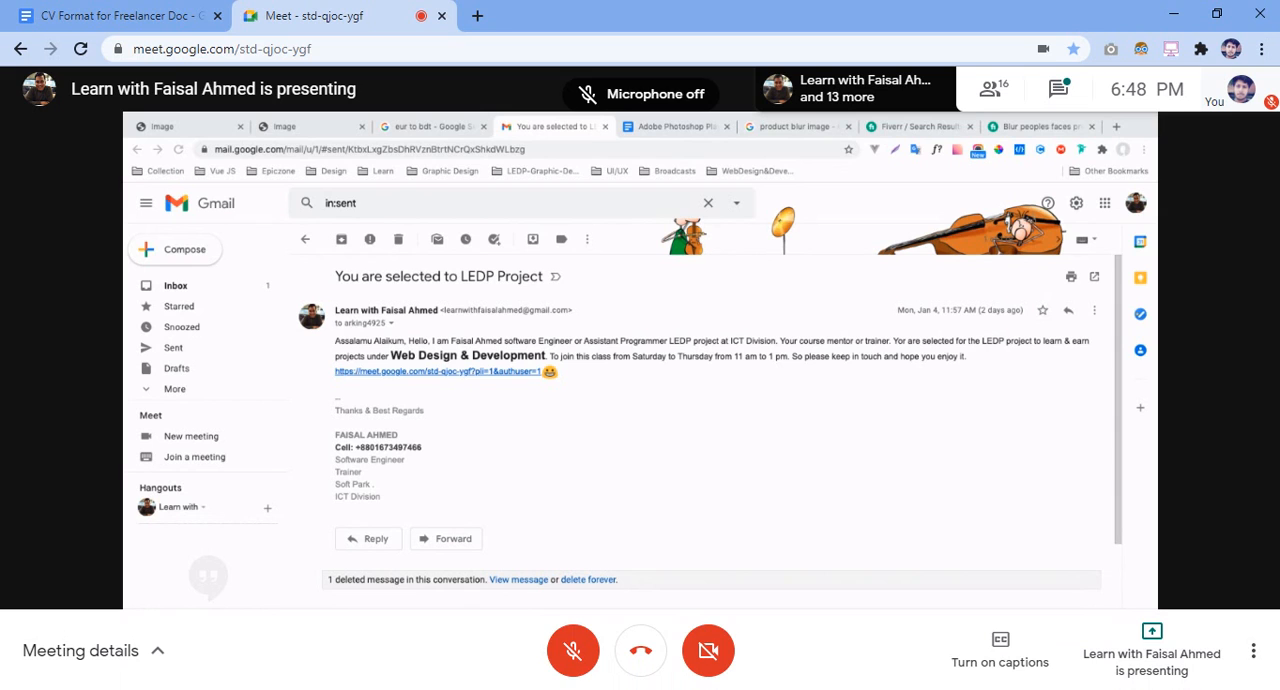